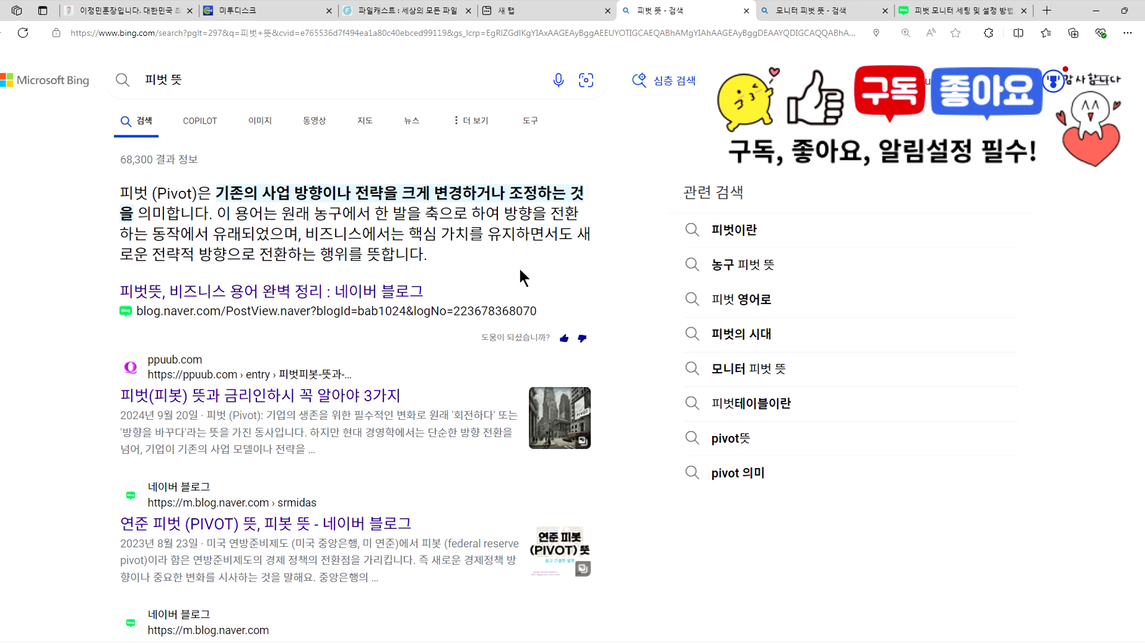
Review the 모니터 피벗 뜻 search results and the blog article's sections on pivot movement, monitor arms, hardware rotation and display settings.
left_click(777, 8)
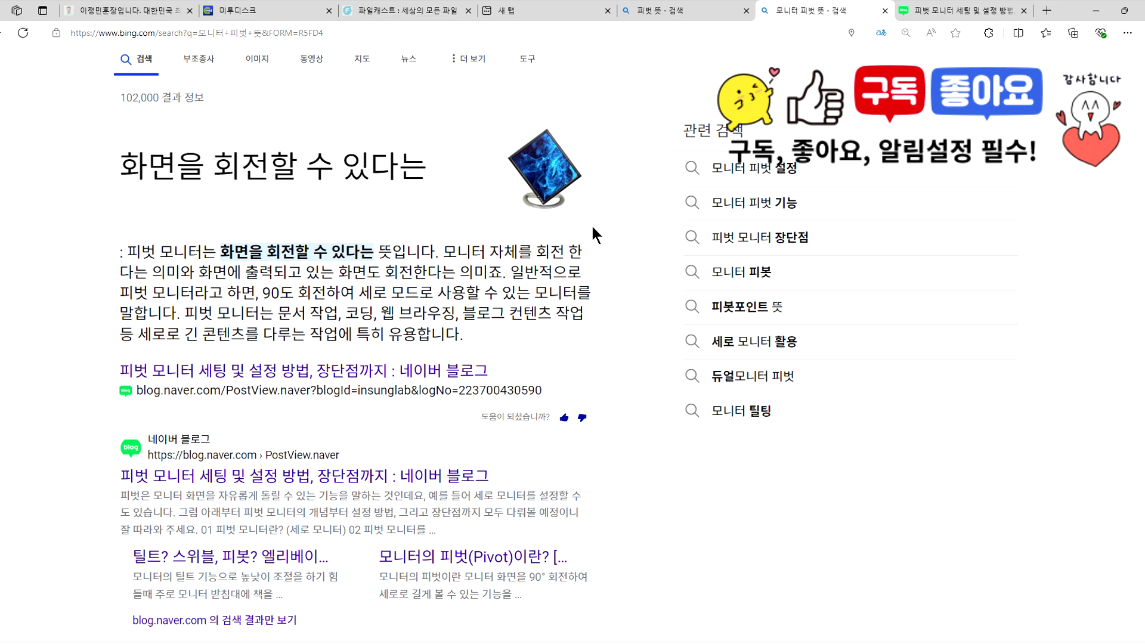
left_click(931, 10)
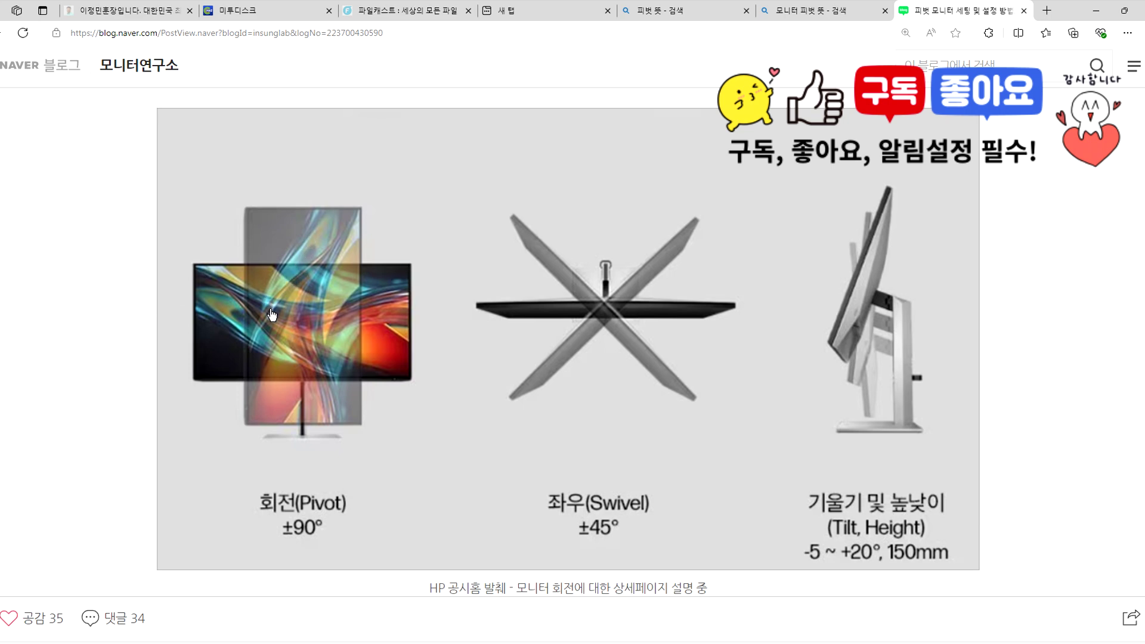
scroll(99, 381, "down", 5)
scroll(101, 385, "down", 9)
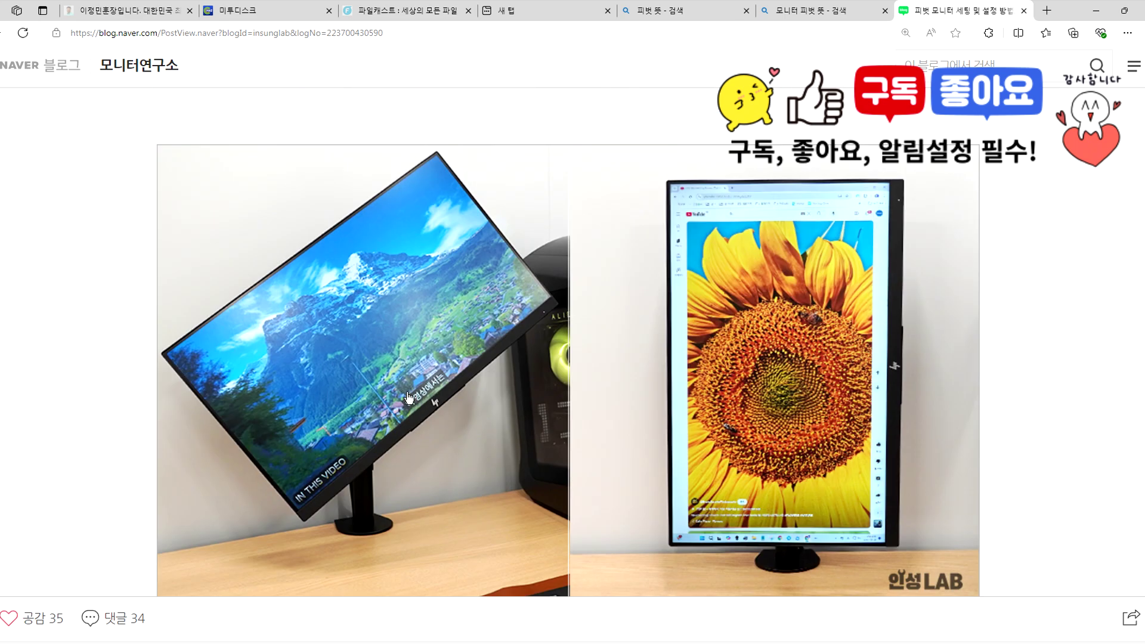
scroll(418, 394, "down", 1)
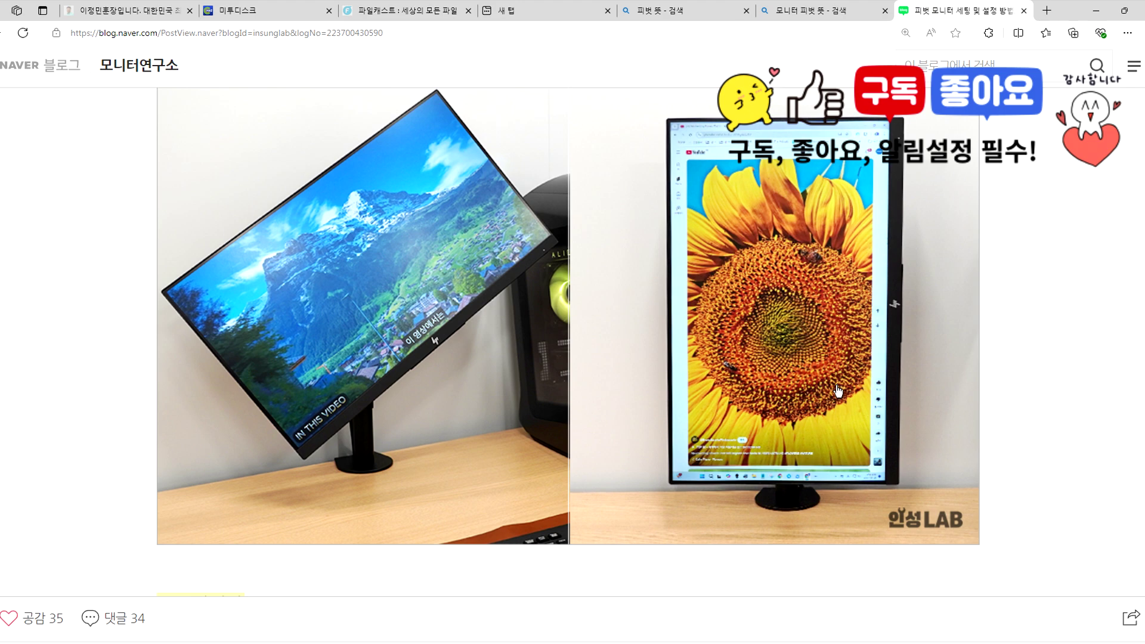
scroll(837, 390, "down", 10)
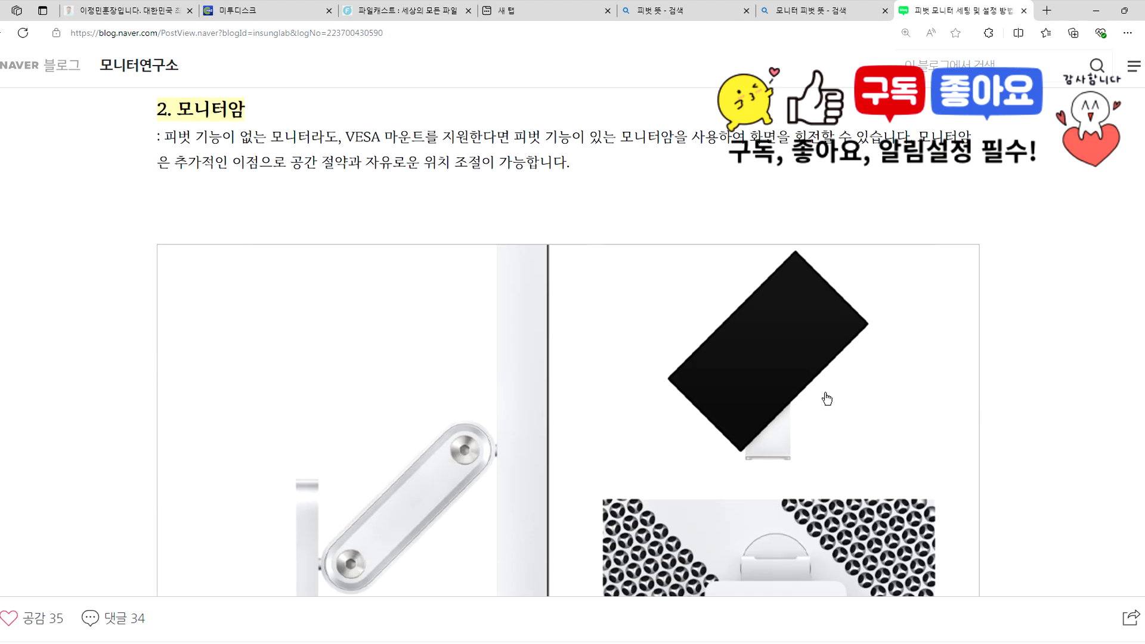
scroll(635, 418, "down", 3)
scroll(634, 418, "up", 2)
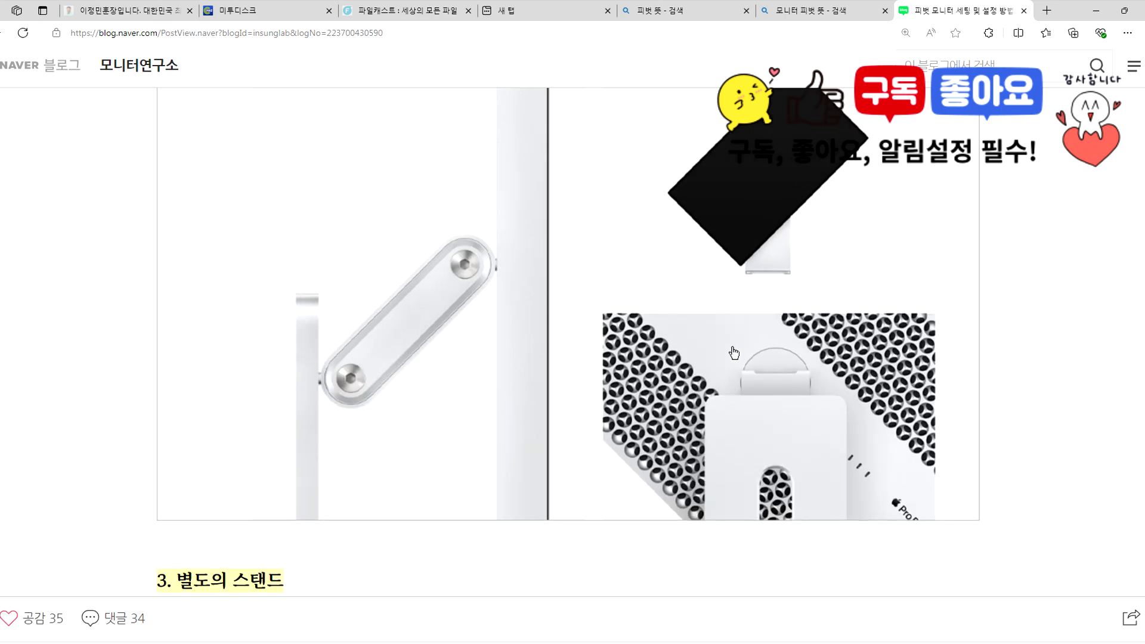
scroll(733, 353, "down", 7)
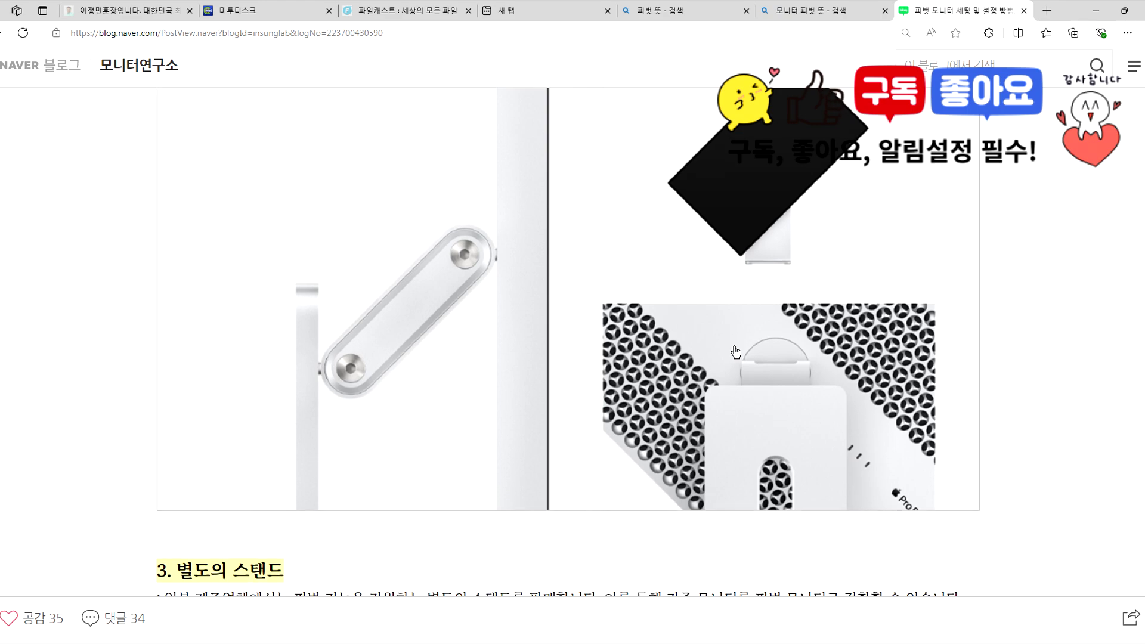
scroll(734, 349, "down", 15)
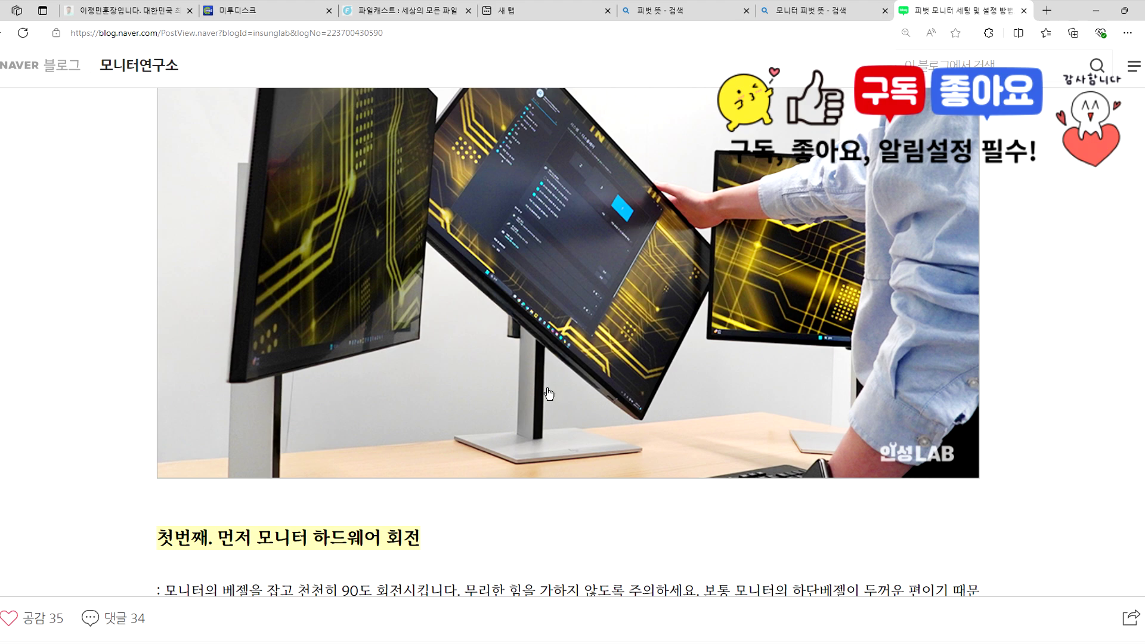
scroll(549, 394, "down", 15)
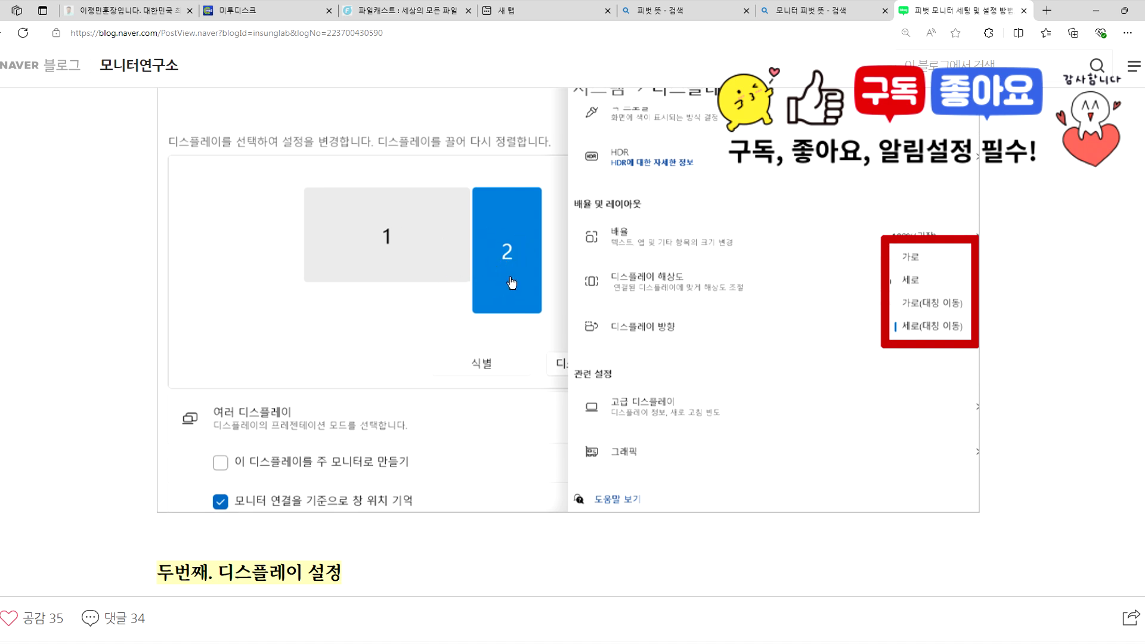
scroll(511, 284, "down", 15)
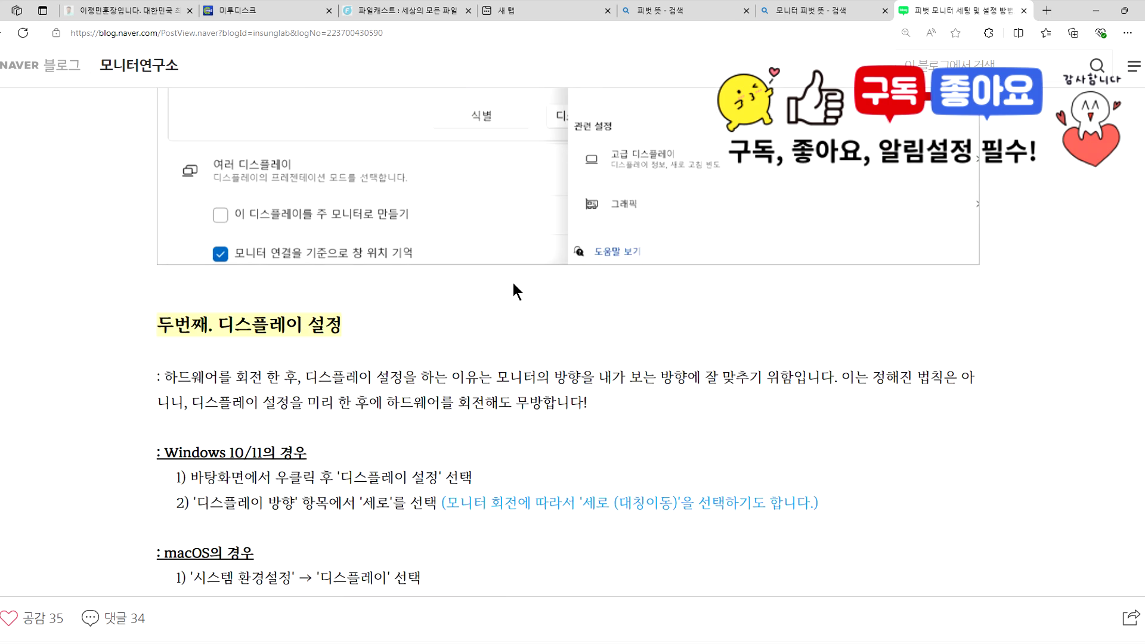
scroll(515, 288, "down", 2)
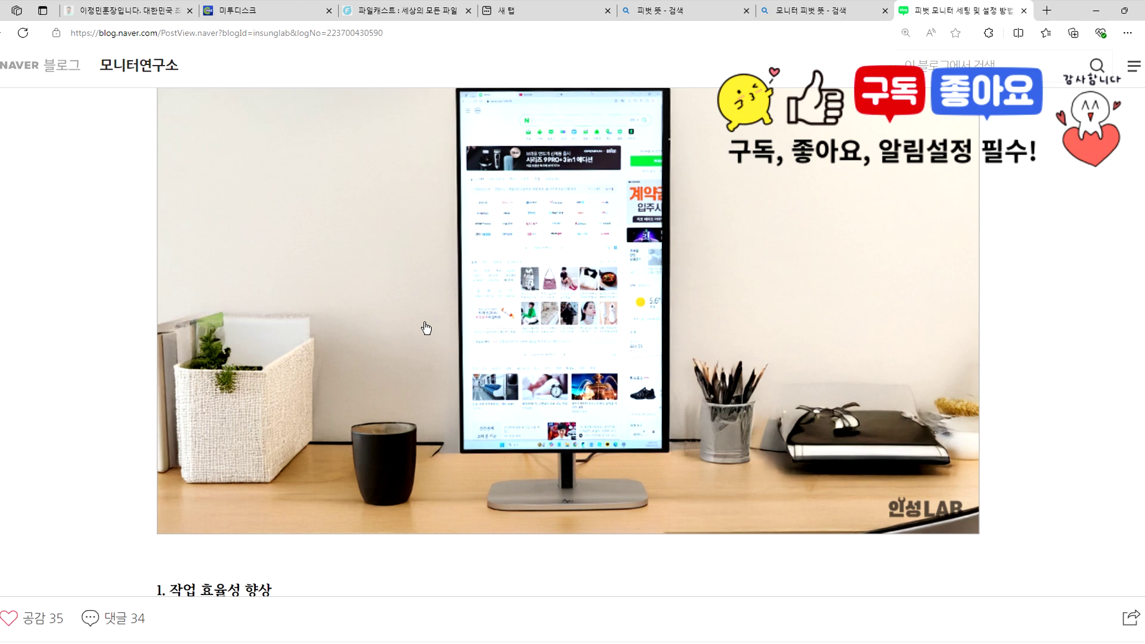
scroll(433, 328, "down", 10)
scroll(429, 326, "down", 9)
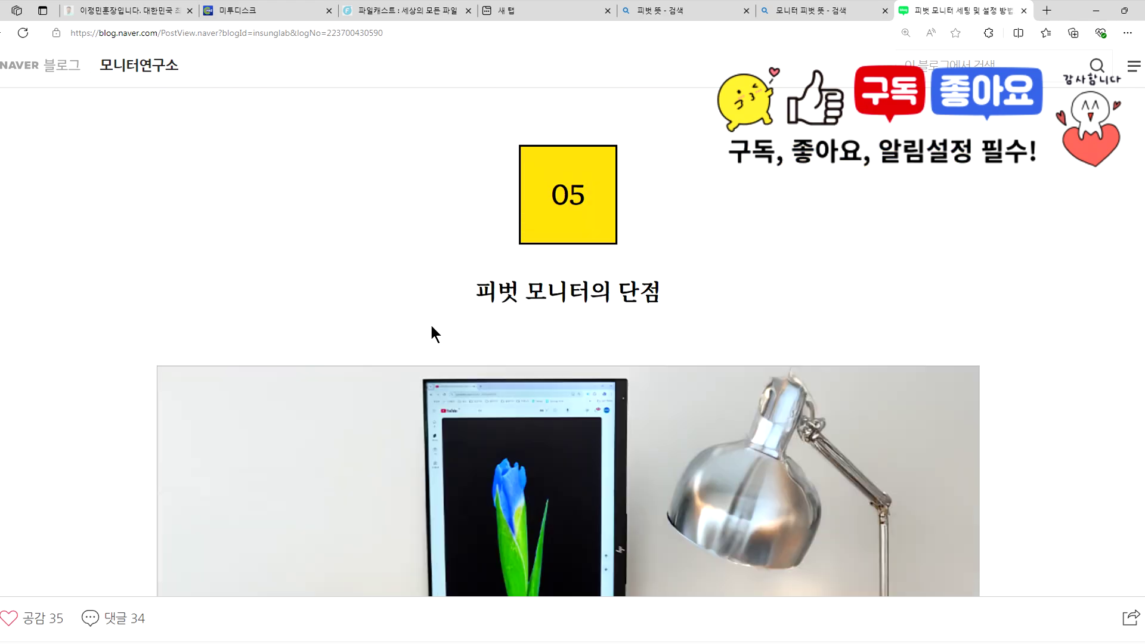
Read the blog article's section on the drawbacks of pivot monitors and its closing advice on dual-monitor setups.
scroll(433, 331, "down", 5)
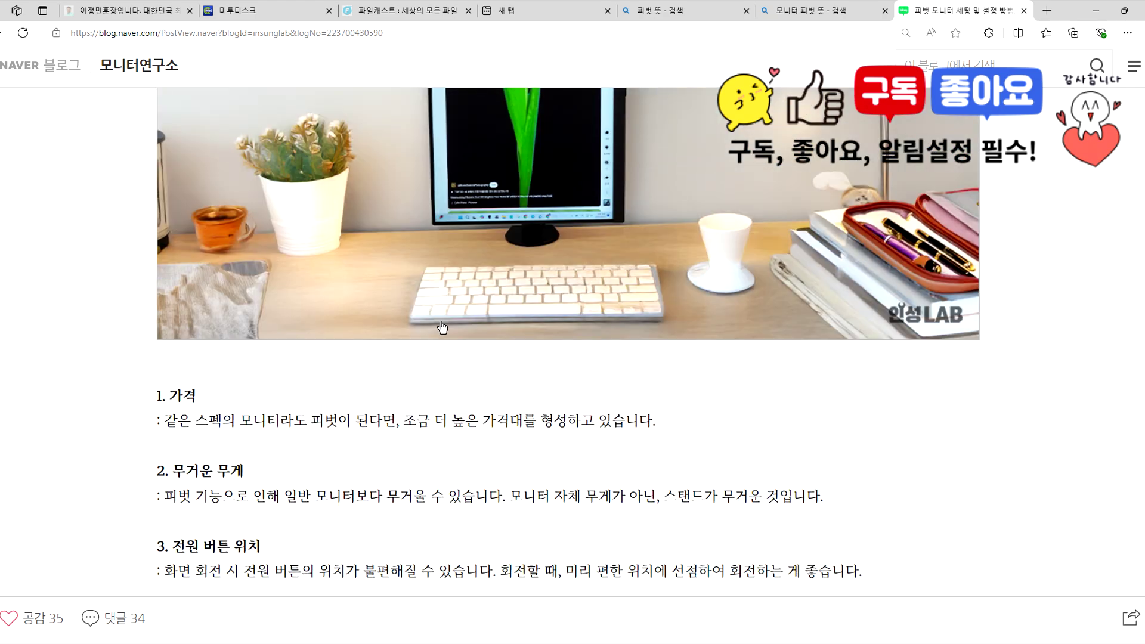
scroll(442, 343, "up", 3)
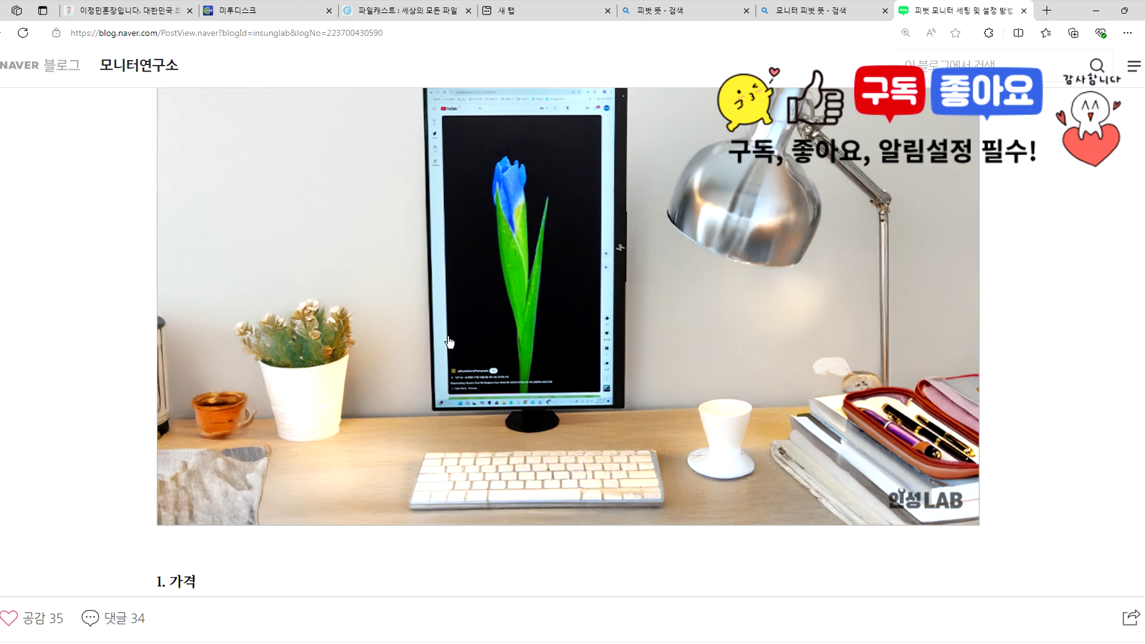
scroll(366, 379, "down", 2)
scroll(366, 379, "down", 2)
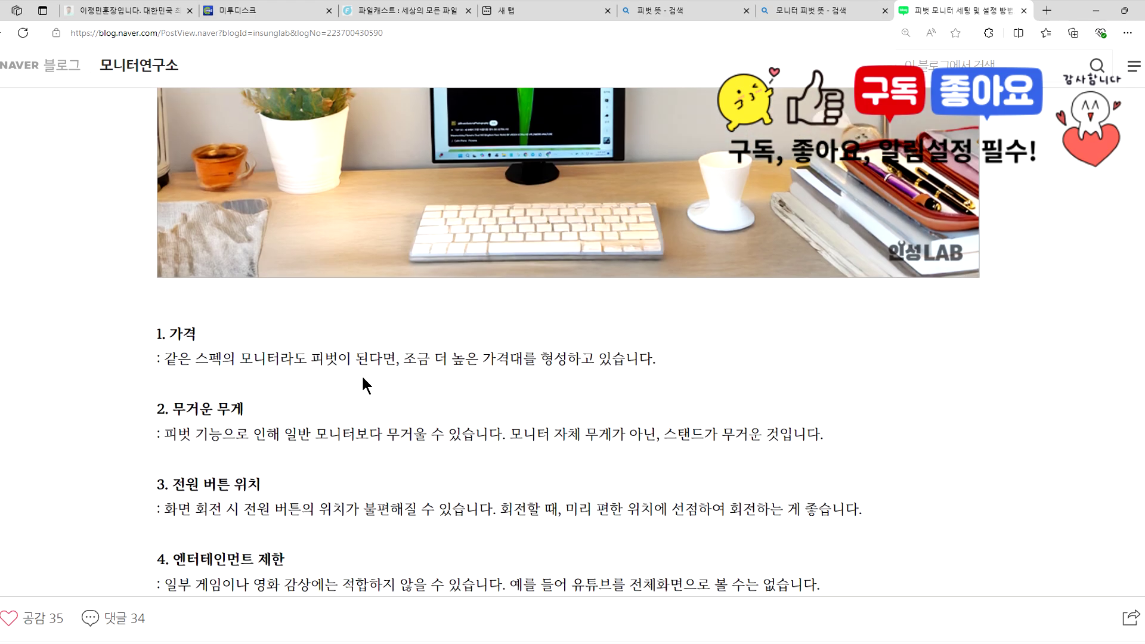
scroll(362, 376, "up", 5)
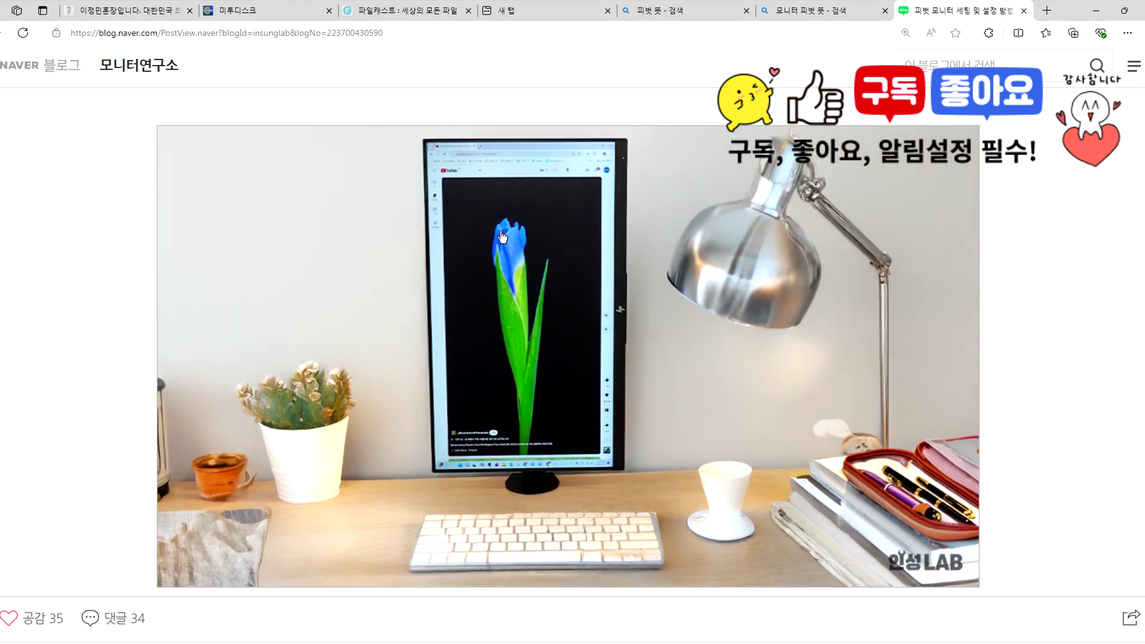
scroll(467, 320, "down", 4)
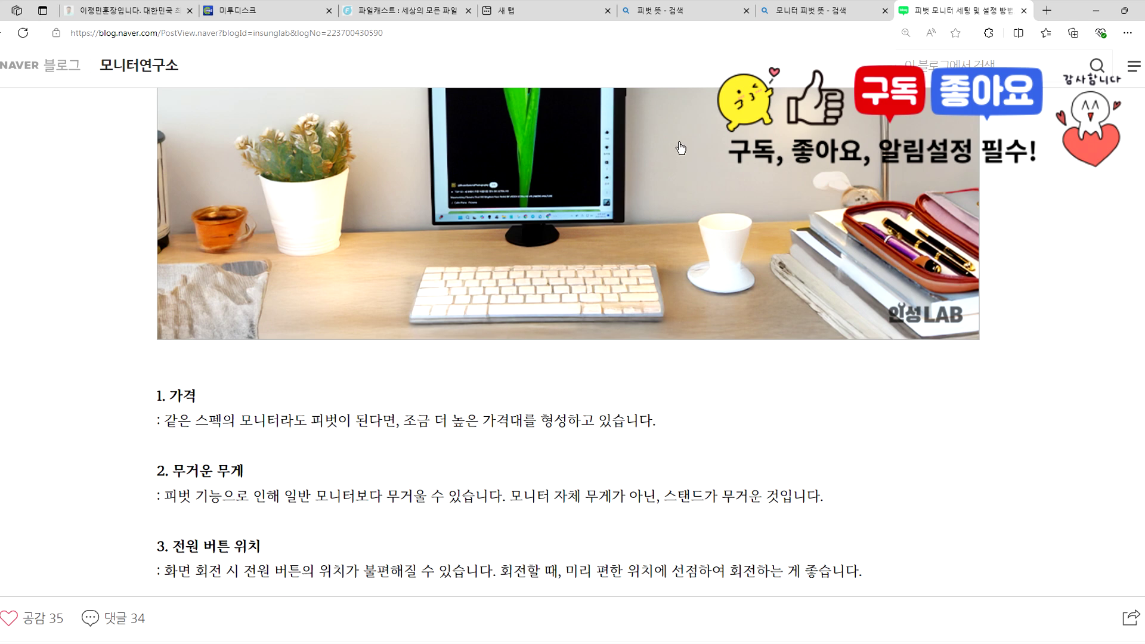
scroll(531, 459, "down", 4)
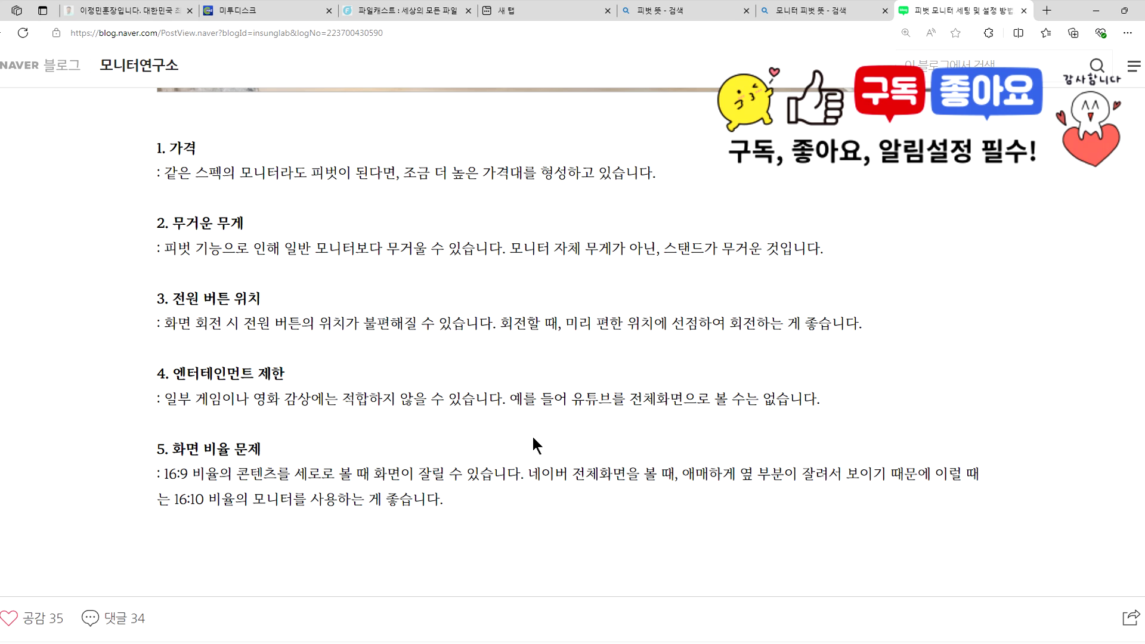
scroll(531, 434, "down", 4)
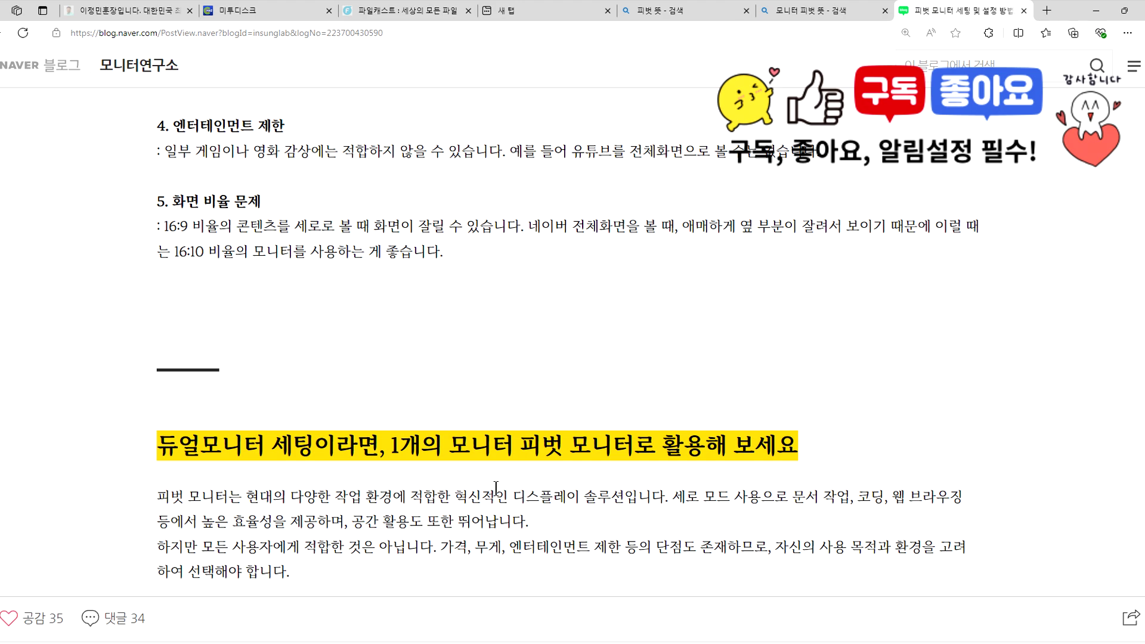
scroll(496, 487, "down", 15)
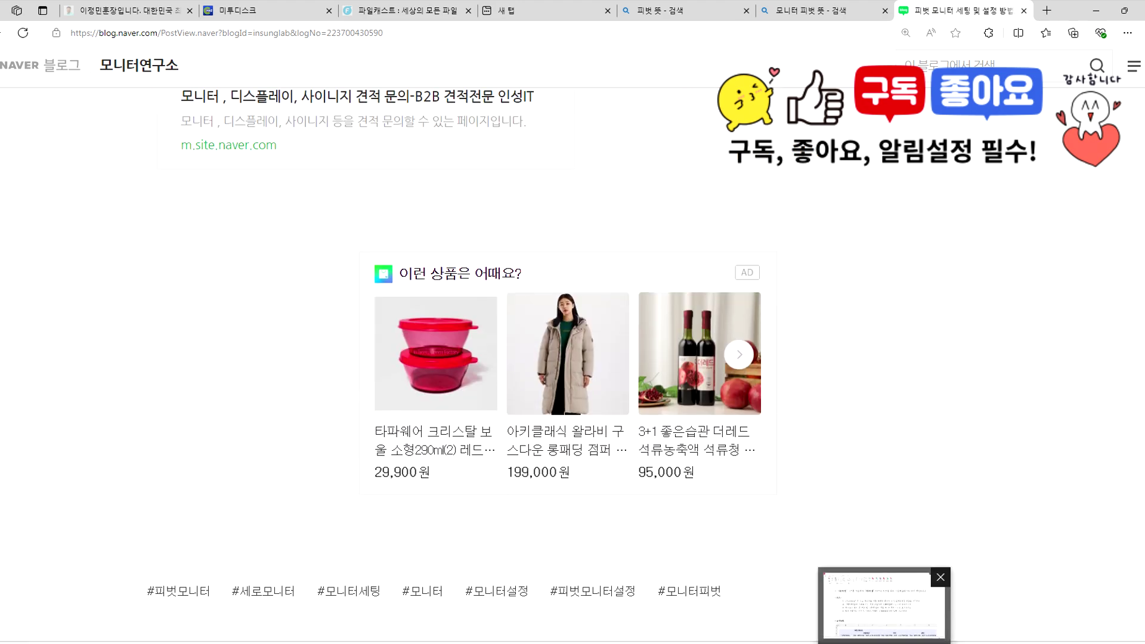
Switch to the problem PDF and compare its 제3작업 conditions and 출력형태 with the source table on the Excel workbook's 제1작업 sheet.
left_click(885, 593)
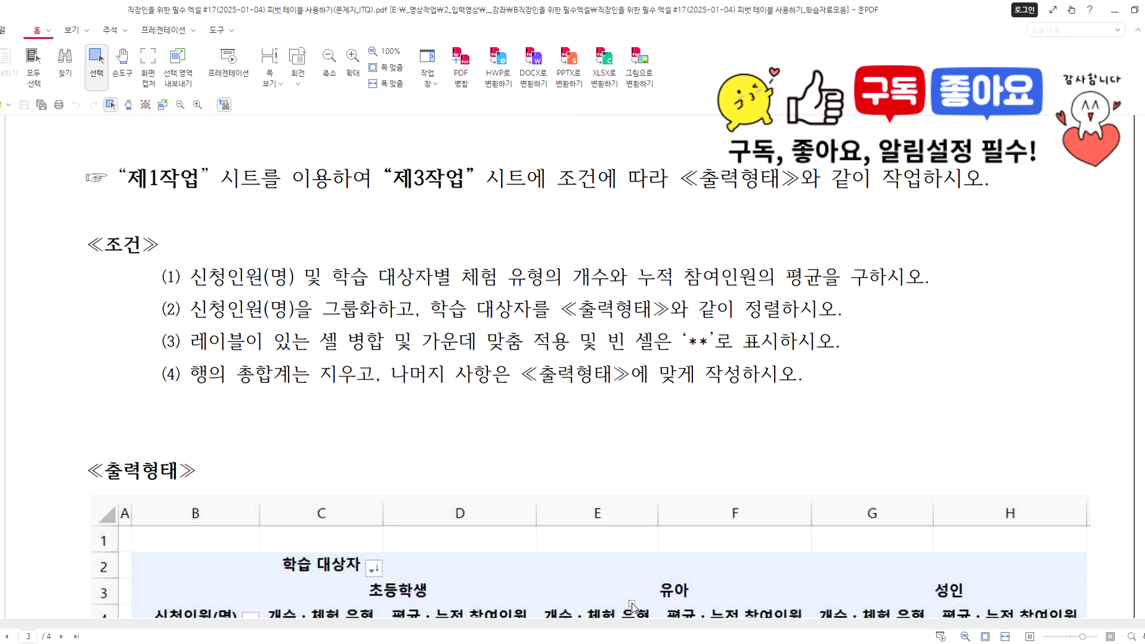
key("alt+Tab")
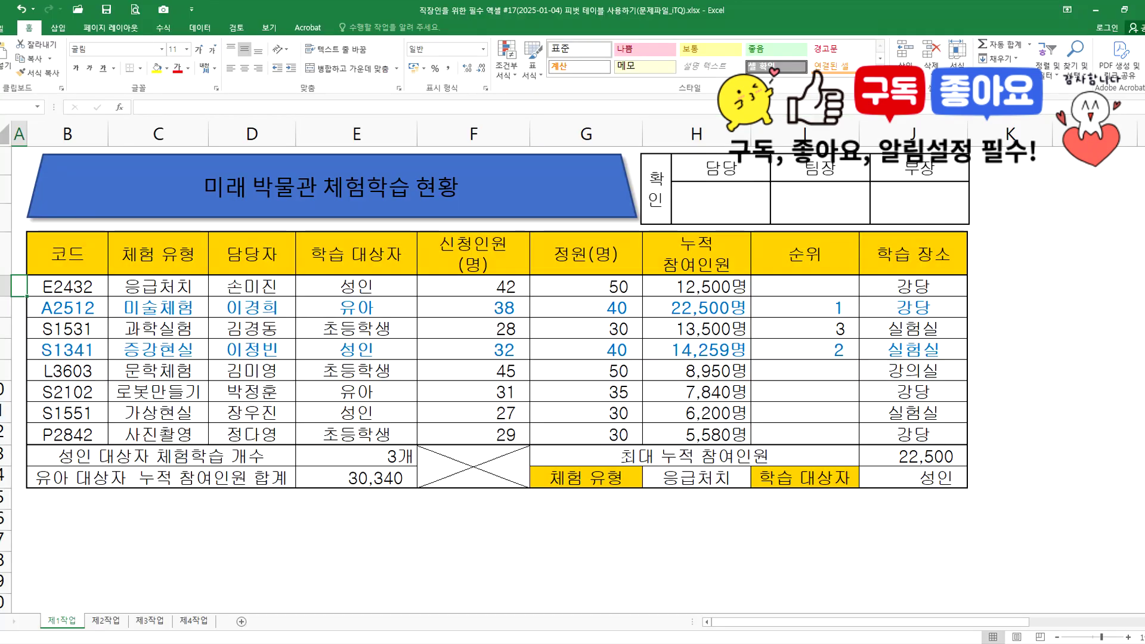
left_click_drag(82, 264, 685, 434)
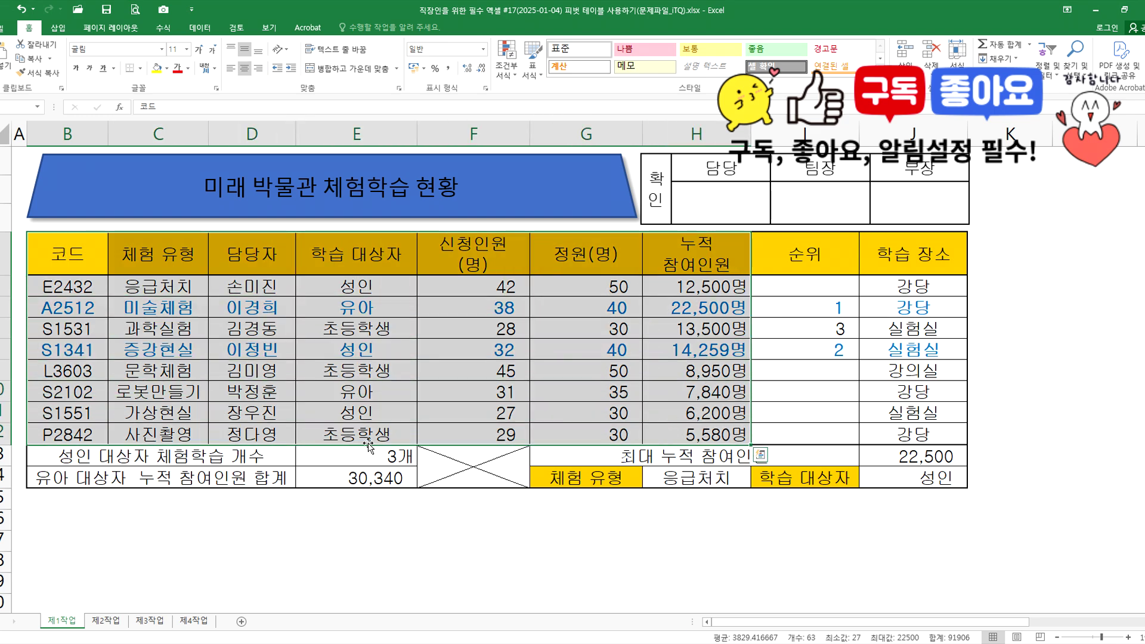
key("alt+Tab")
scroll(209, 427, "down", 4)
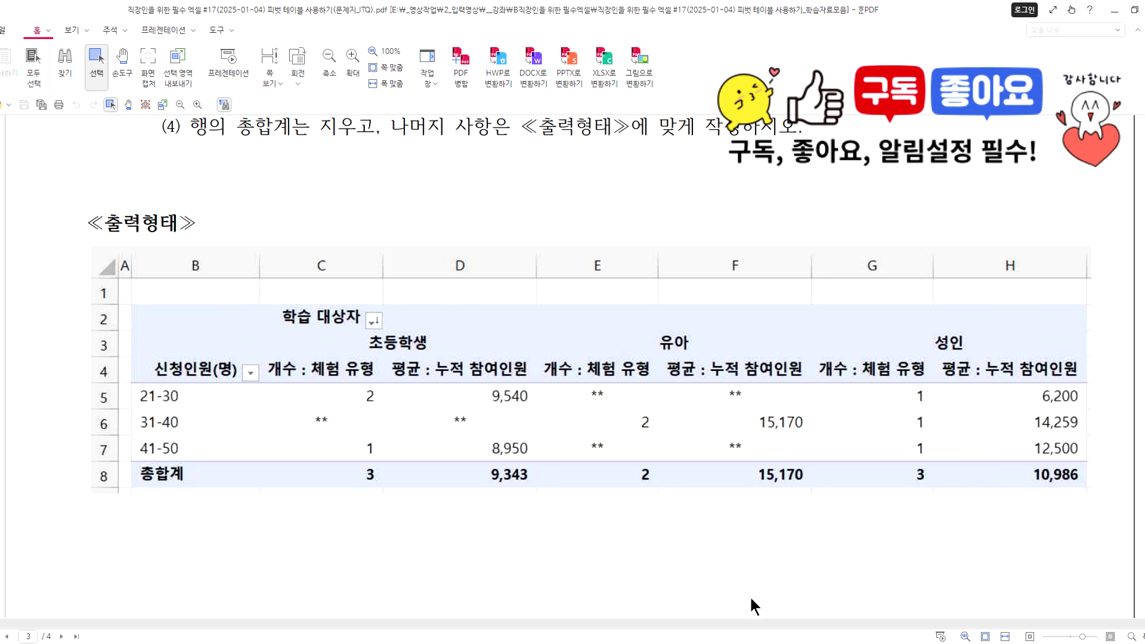
Switch to the 데이터분석&관리.xlsx workbook and make a 주문일자 cell inside the 피벗테이블 sheet's order table the active cell.
left_click(777, 641)
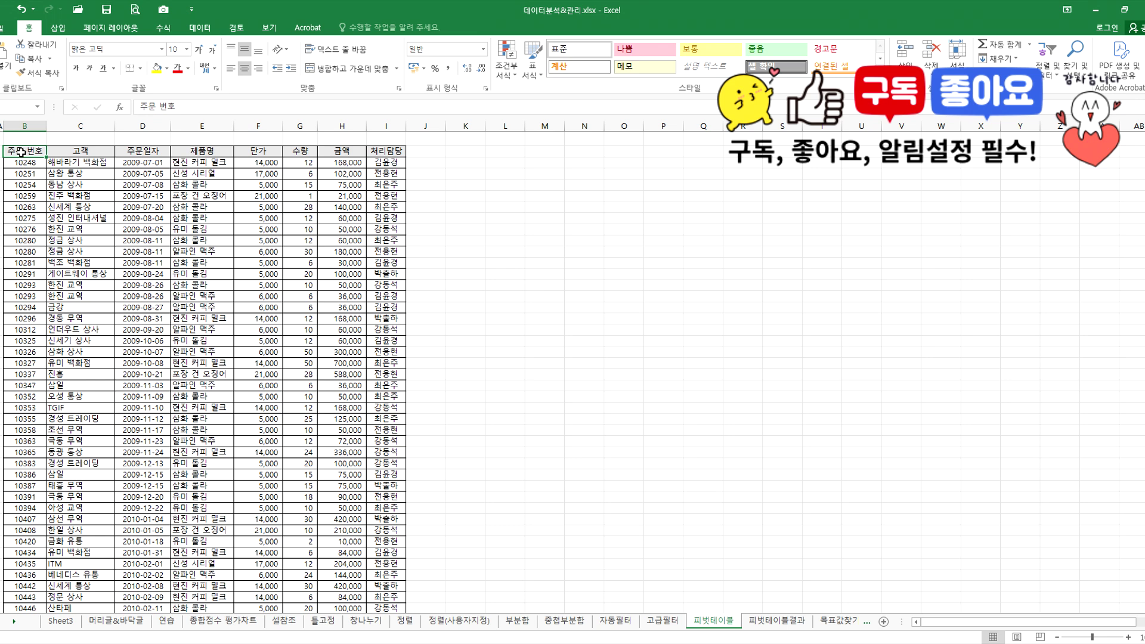
left_click_drag(21, 152, 379, 497)
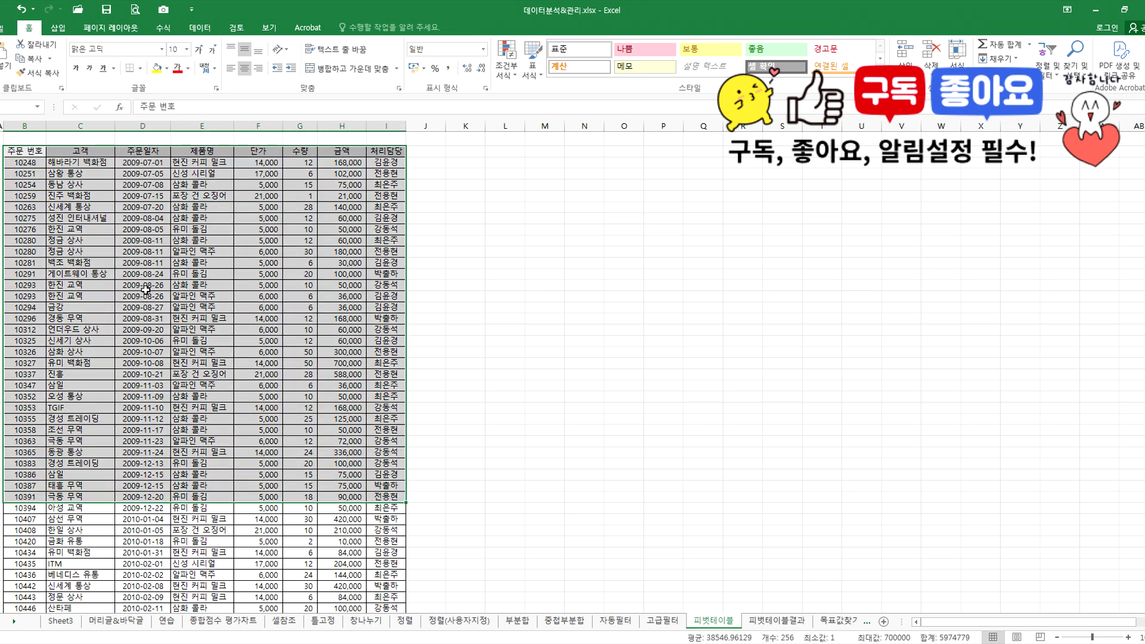
left_click(145, 289)
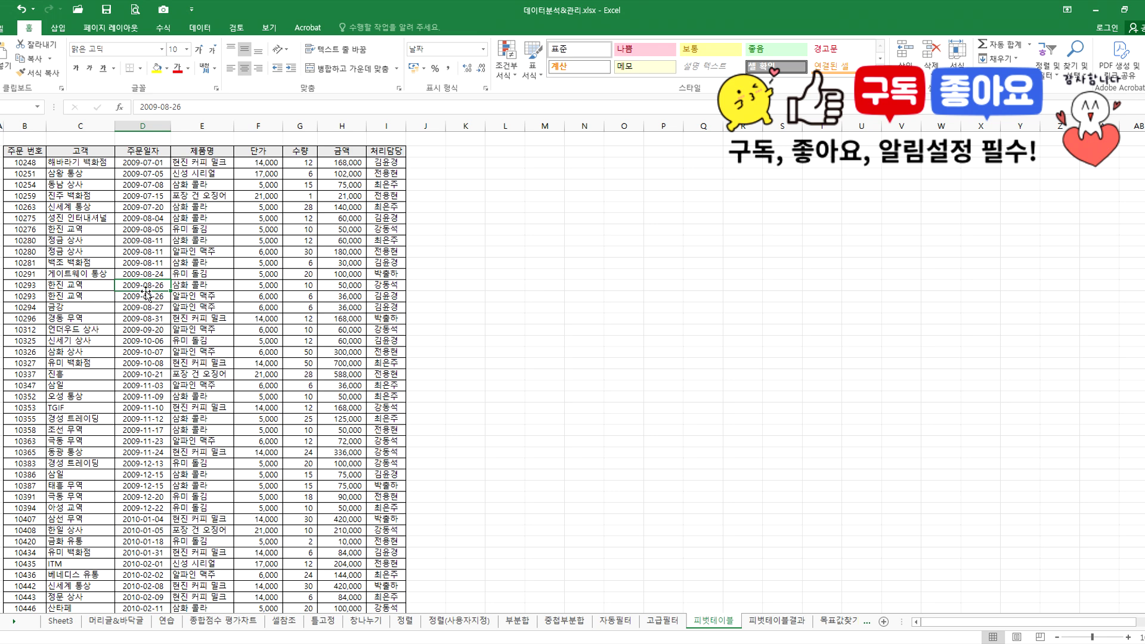
key("ctrl+a")
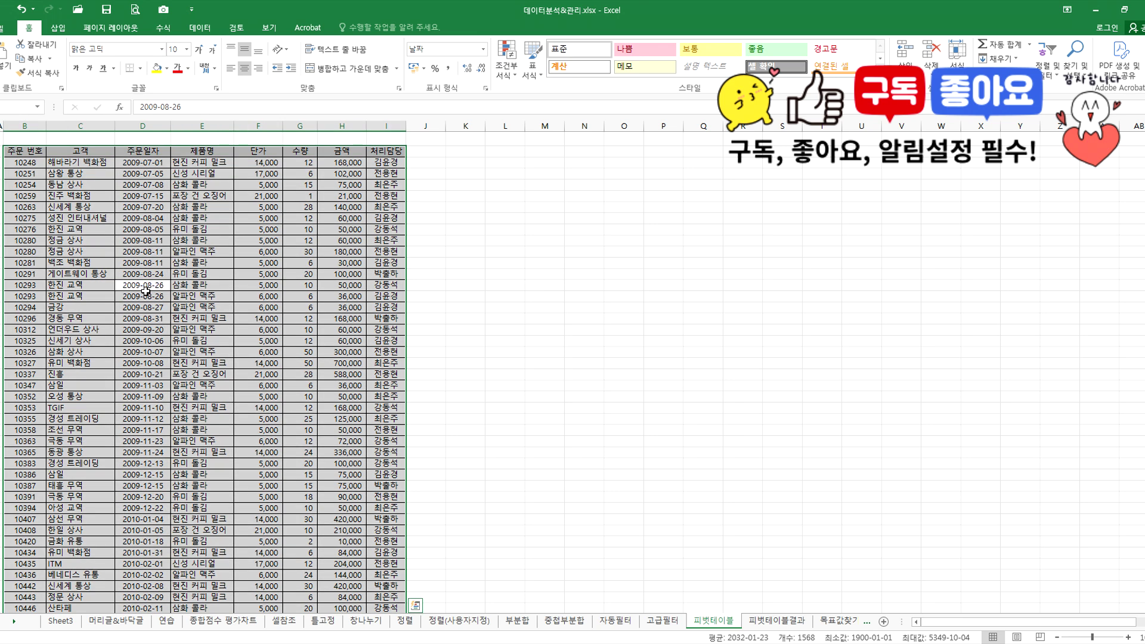
left_click(145, 292)
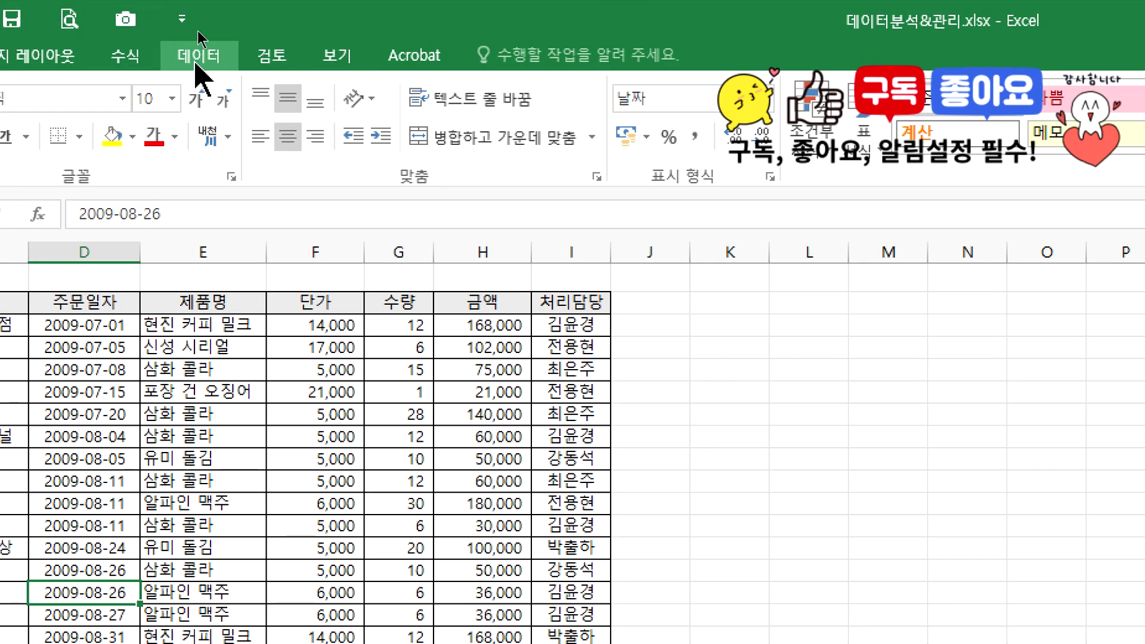
Insert a pivot table from range 피벗테이블!$B$2:$I$197, placing the report on a new worksheet.
left_click(197, 60)
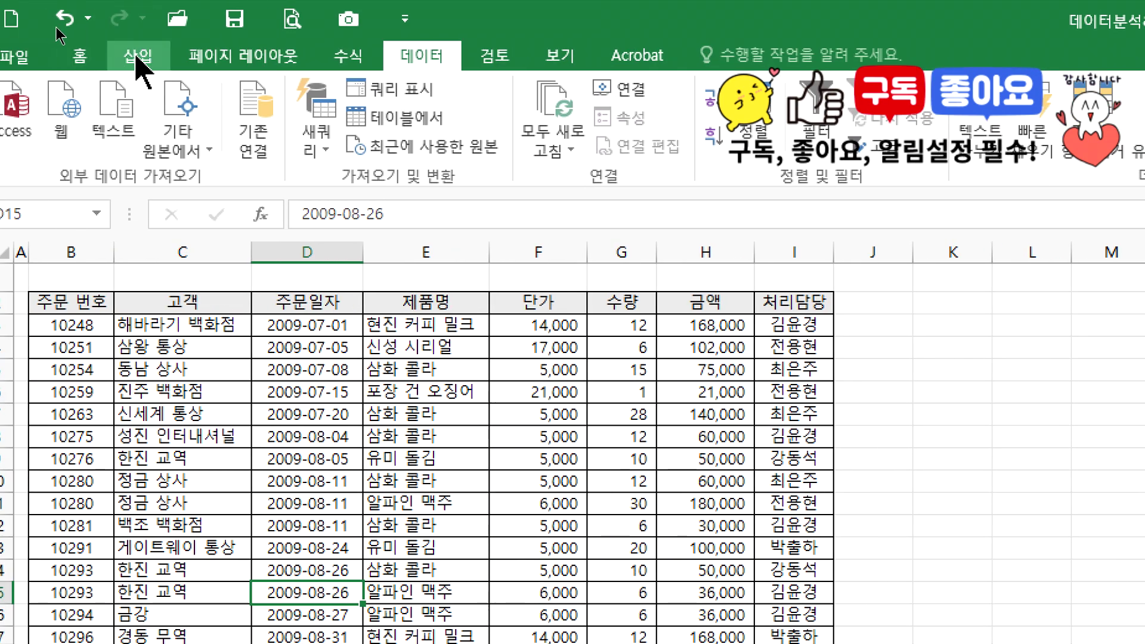
left_click(141, 62)
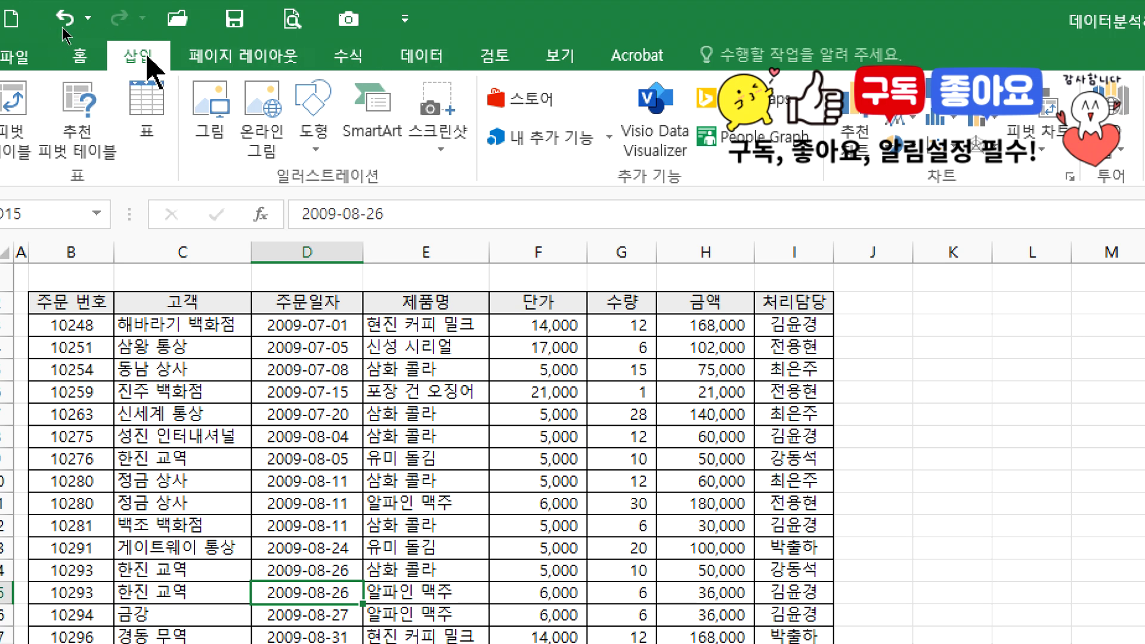
left_click(18, 113)
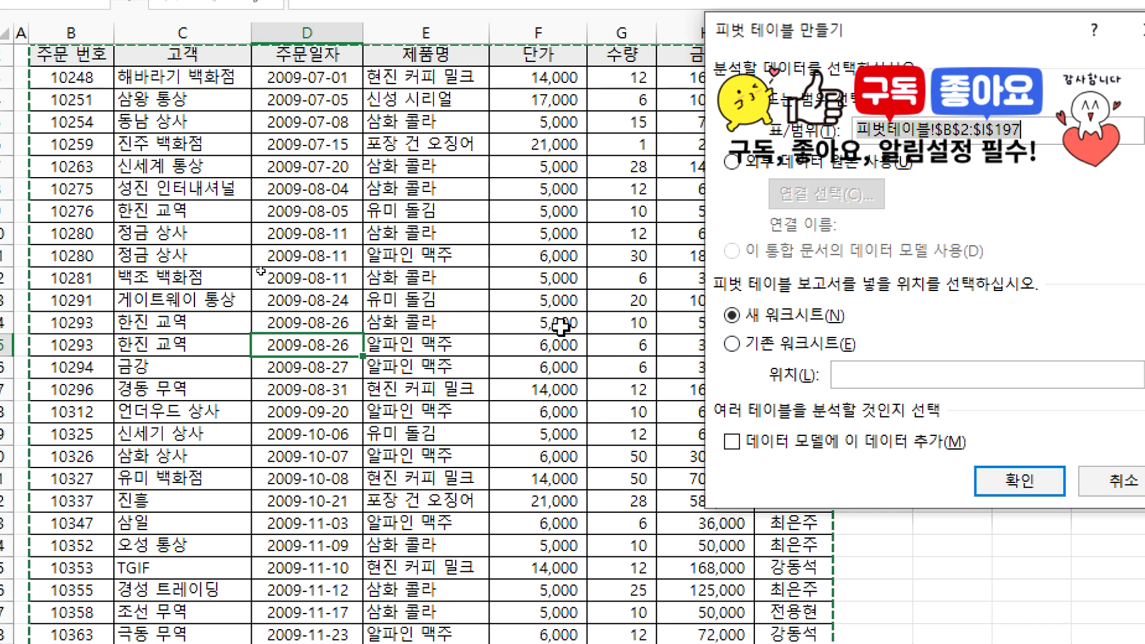
left_click(753, 349)
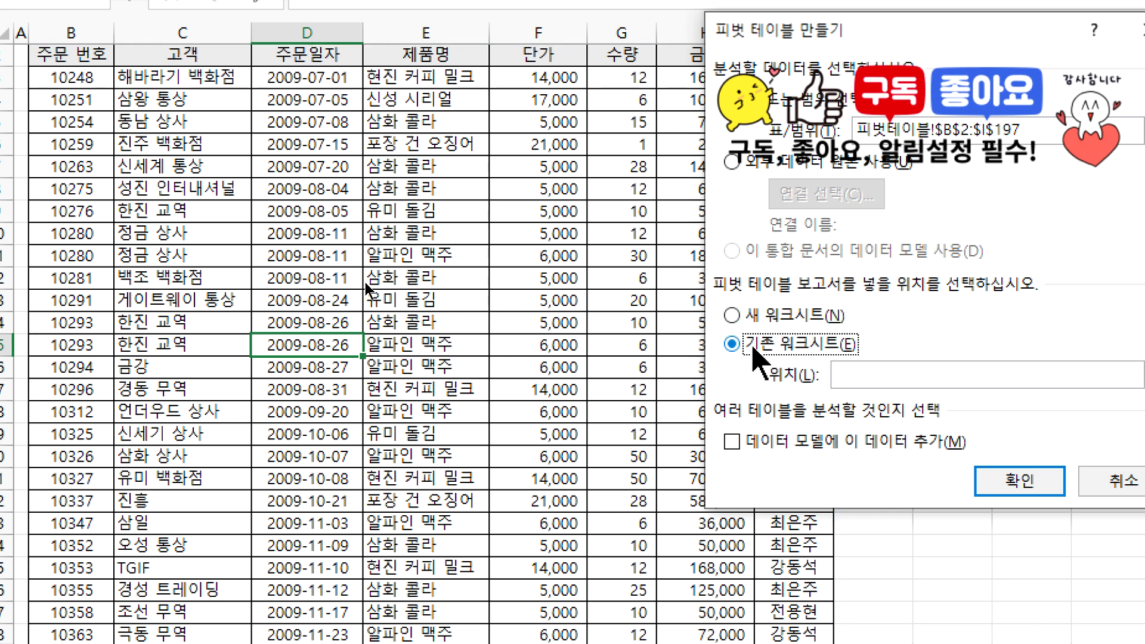
left_click(758, 313)
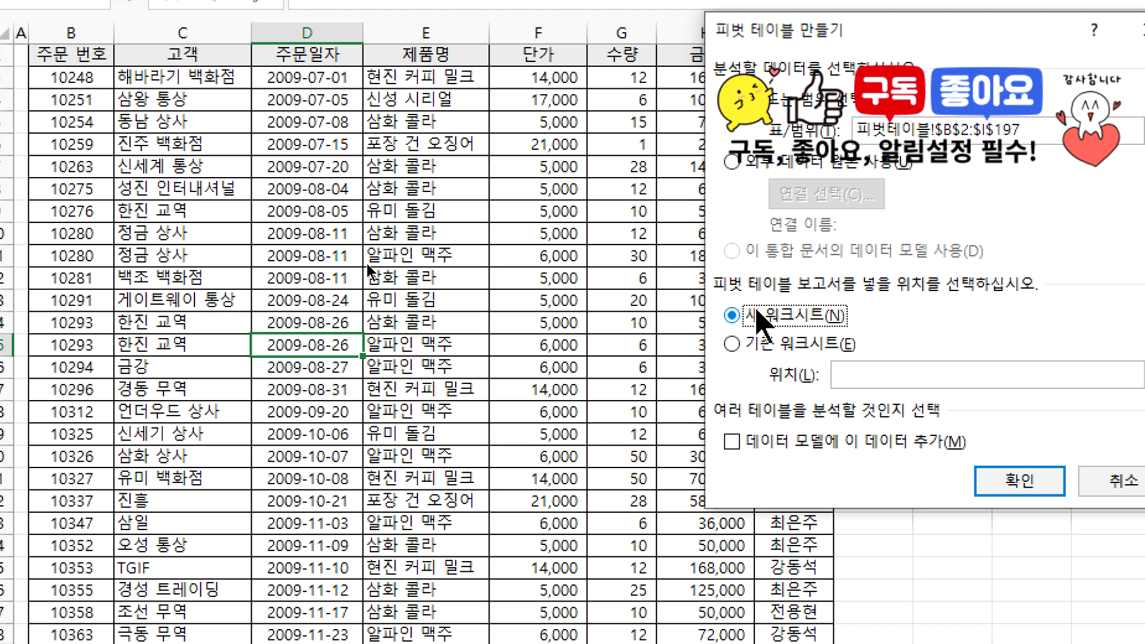
key("Return")
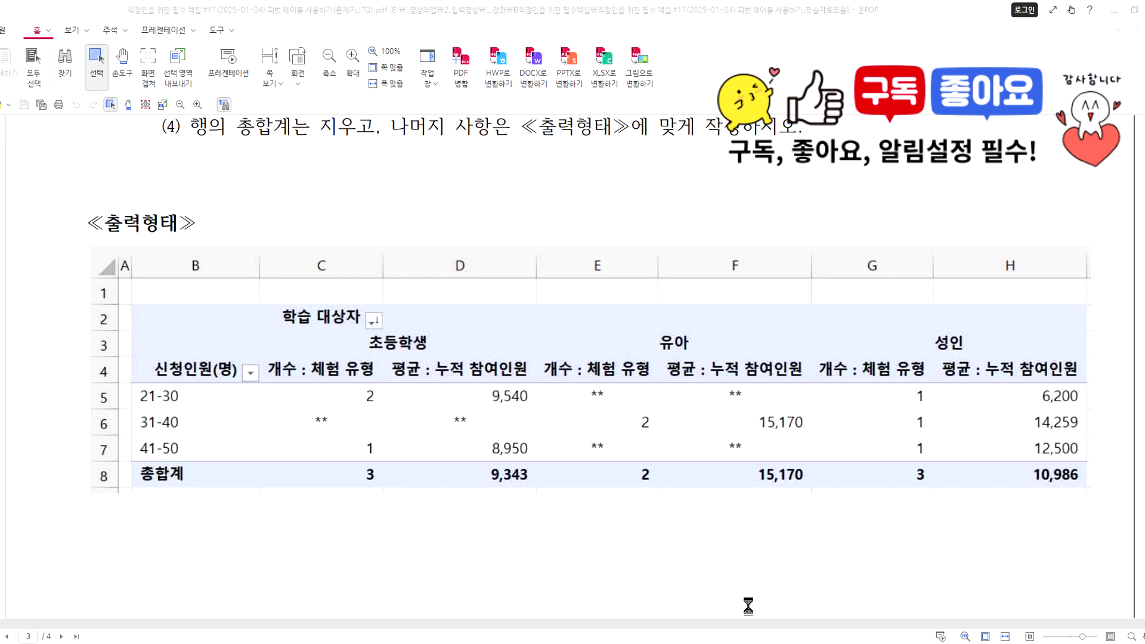
Reread the 제3작업 conditions in the problem PDF, and compare the ITQ workbook's 제1작업 source table with the finished pivot table on 제3작업.
scroll(159, 265, "up", 5)
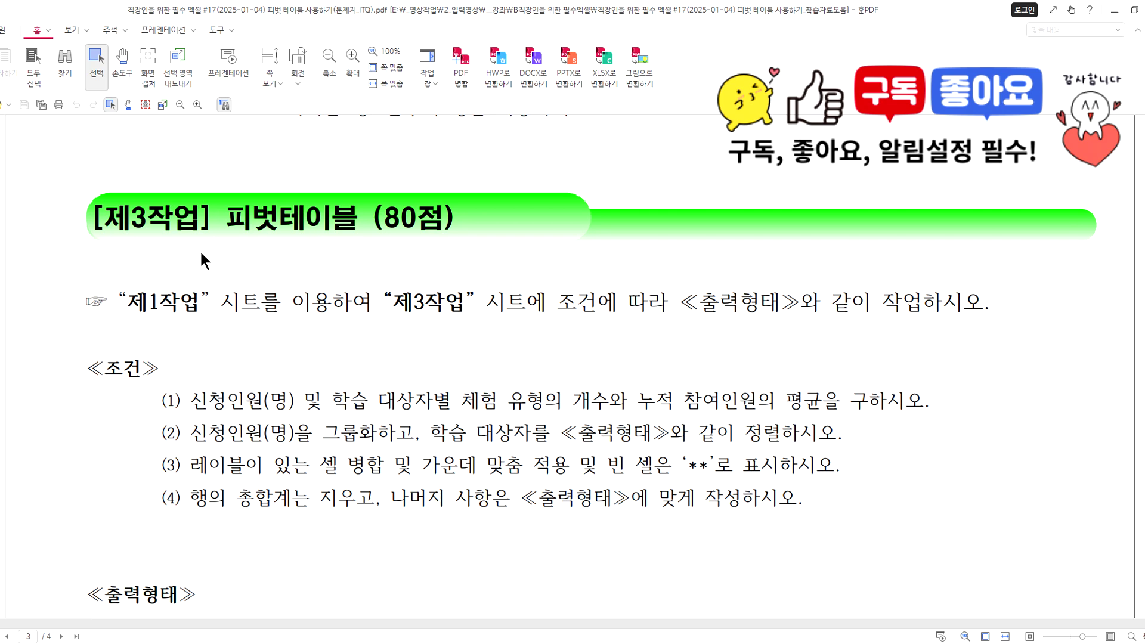
scroll(215, 249, "down", 1)
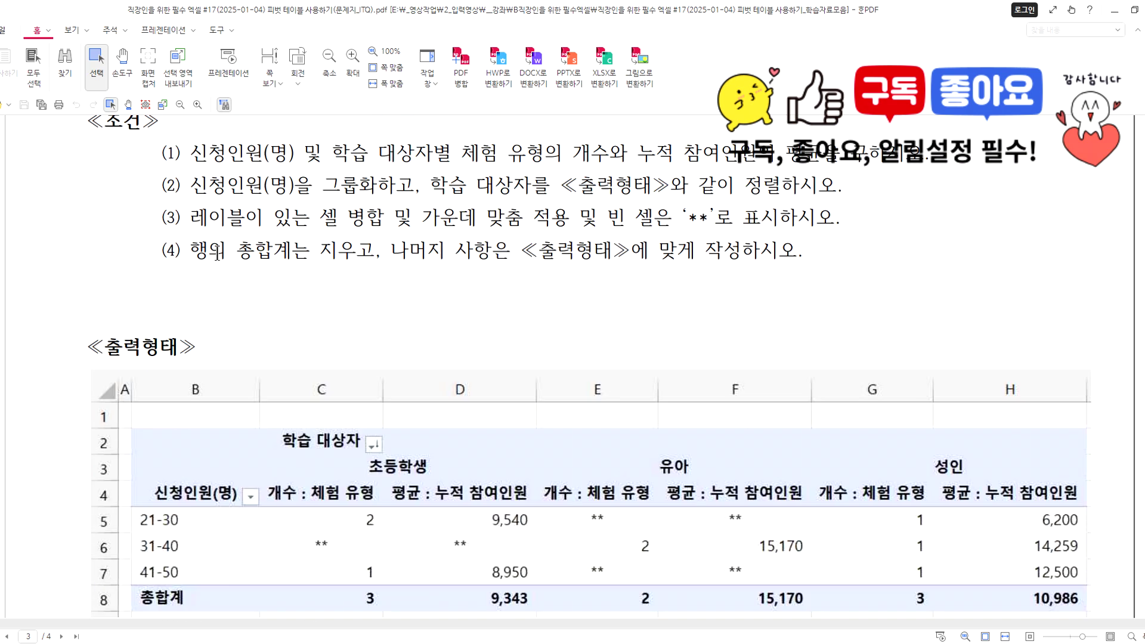
key("alt+Tab")
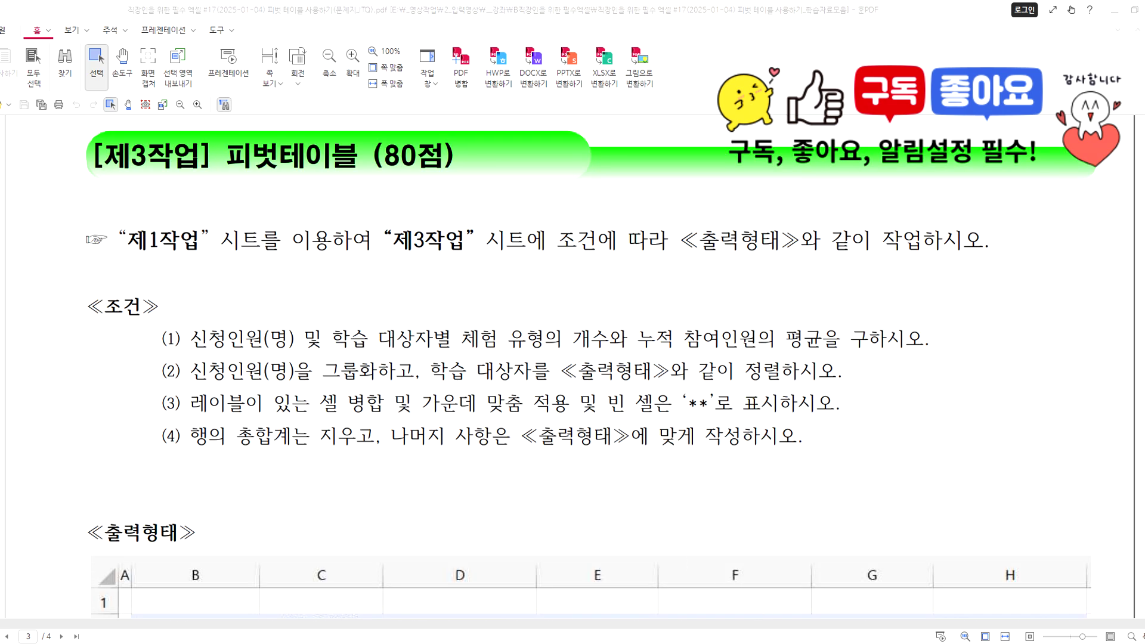
left_click(149, 621)
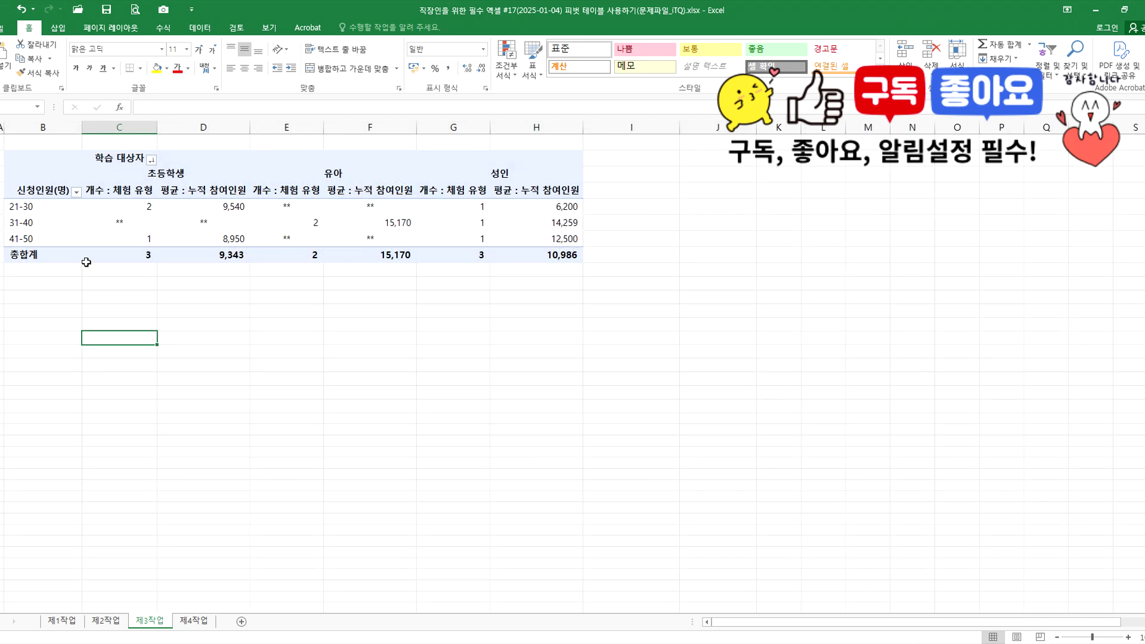
left_click(54, 341)
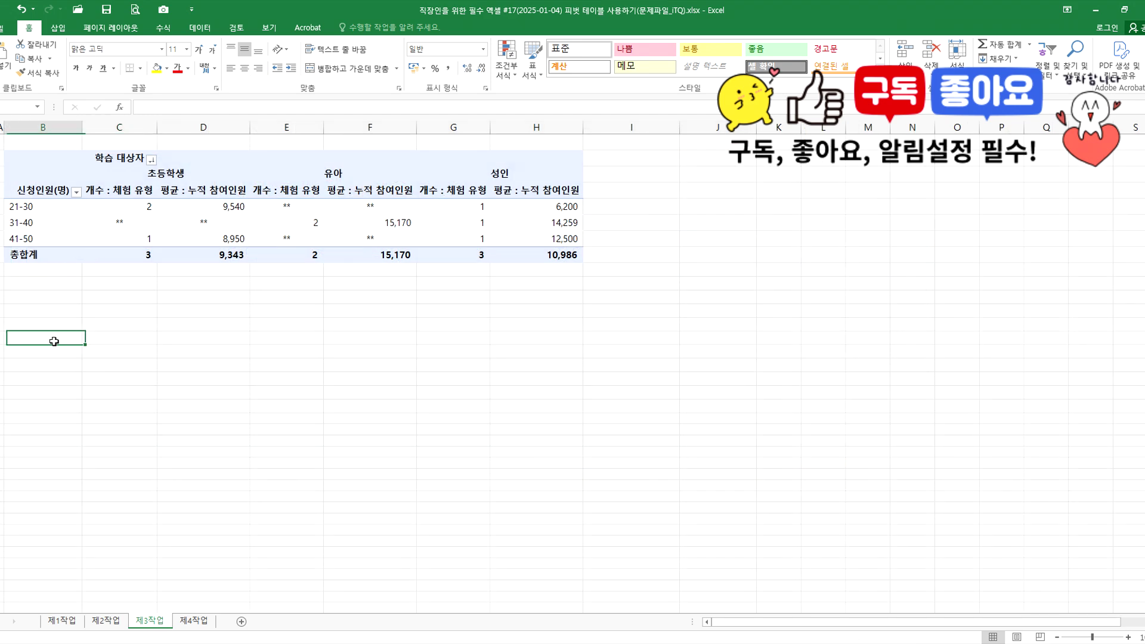
left_click(62, 619)
left_click_drag(60, 253, 714, 425)
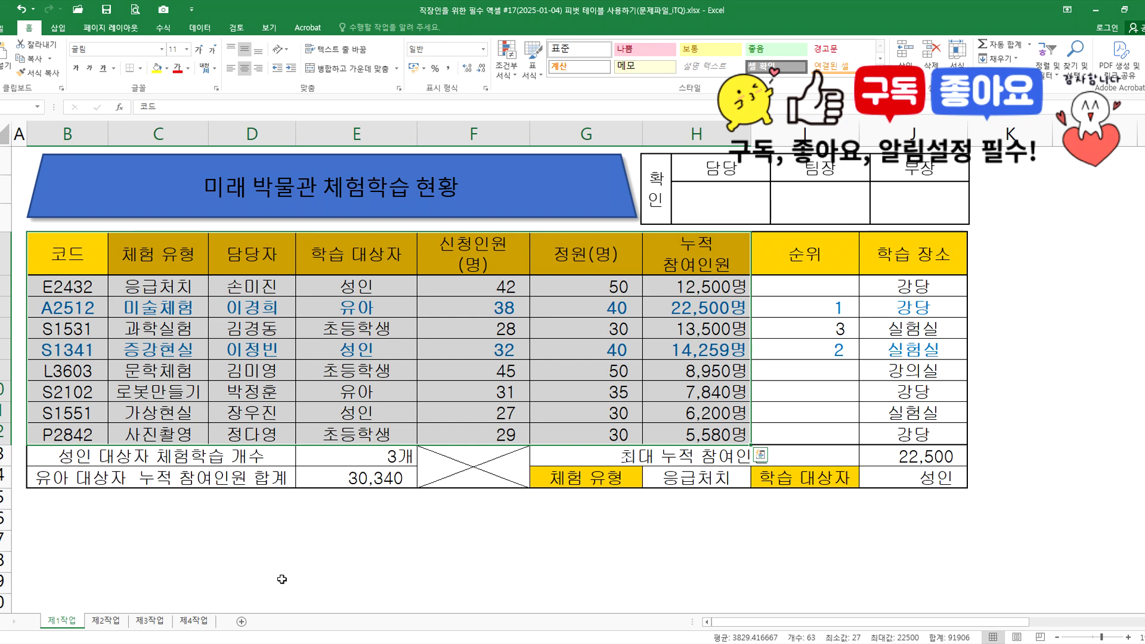
left_click(149, 620)
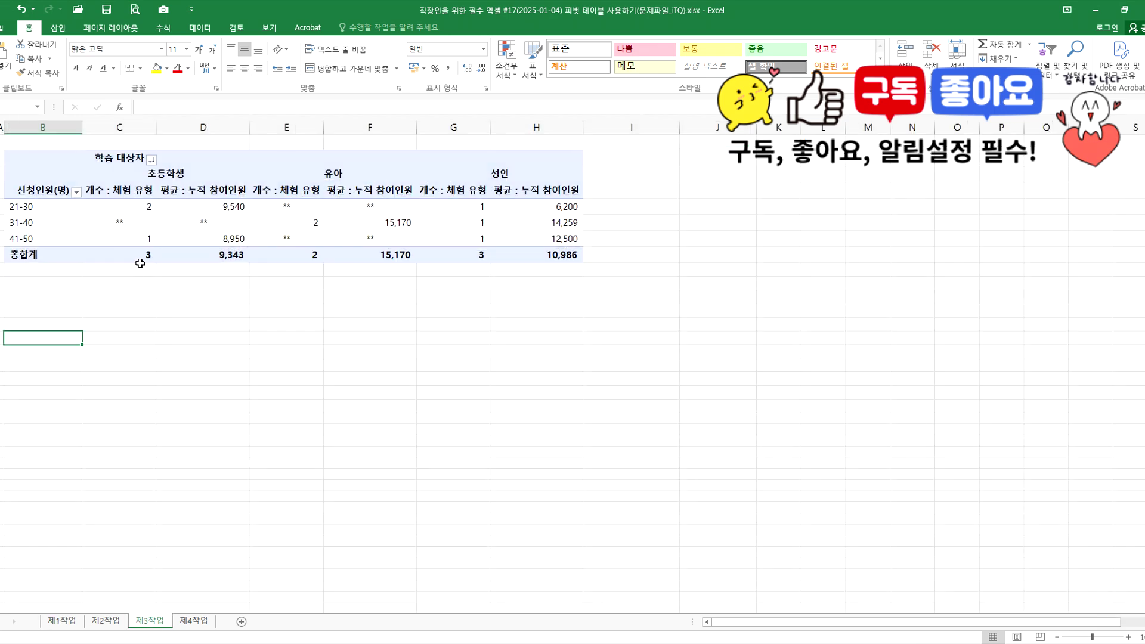
left_click(62, 620)
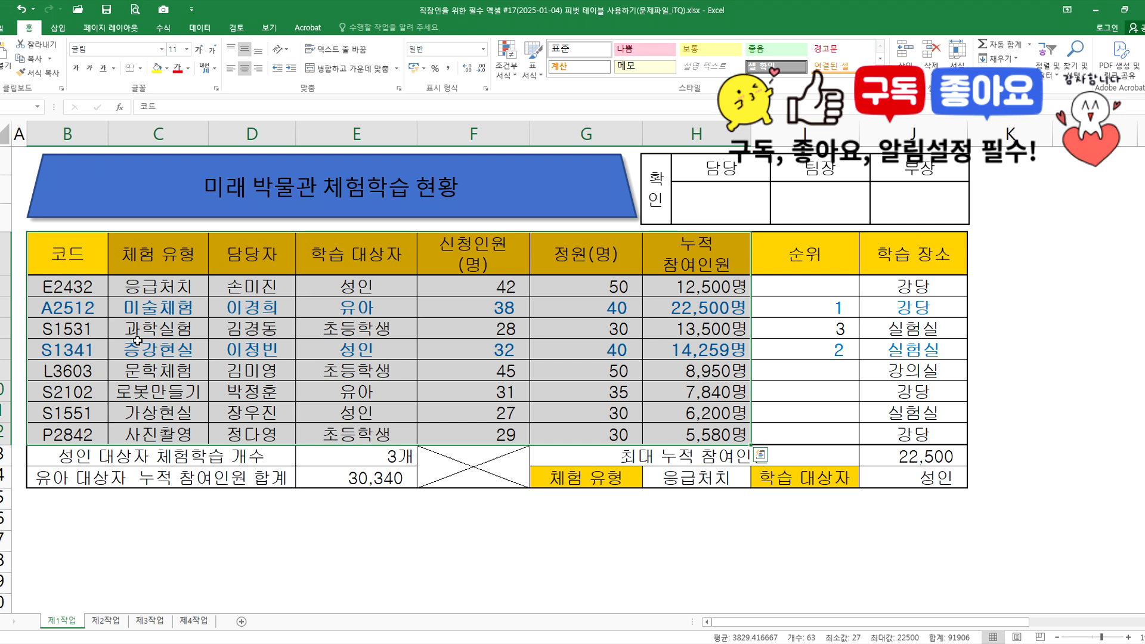
left_click(150, 622)
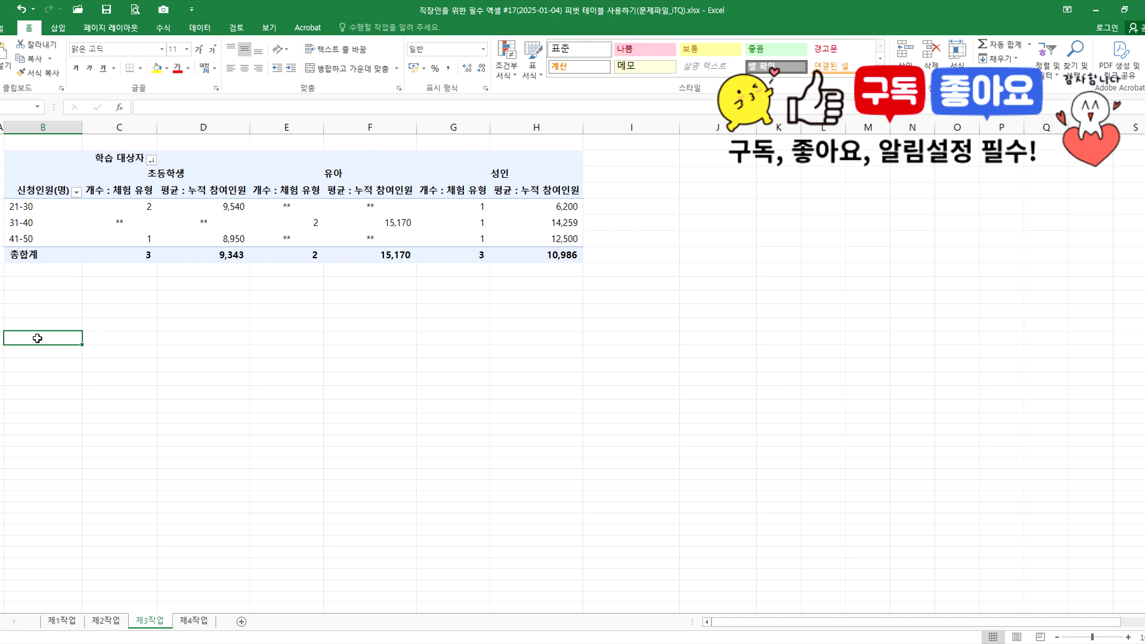
left_click(29, 311)
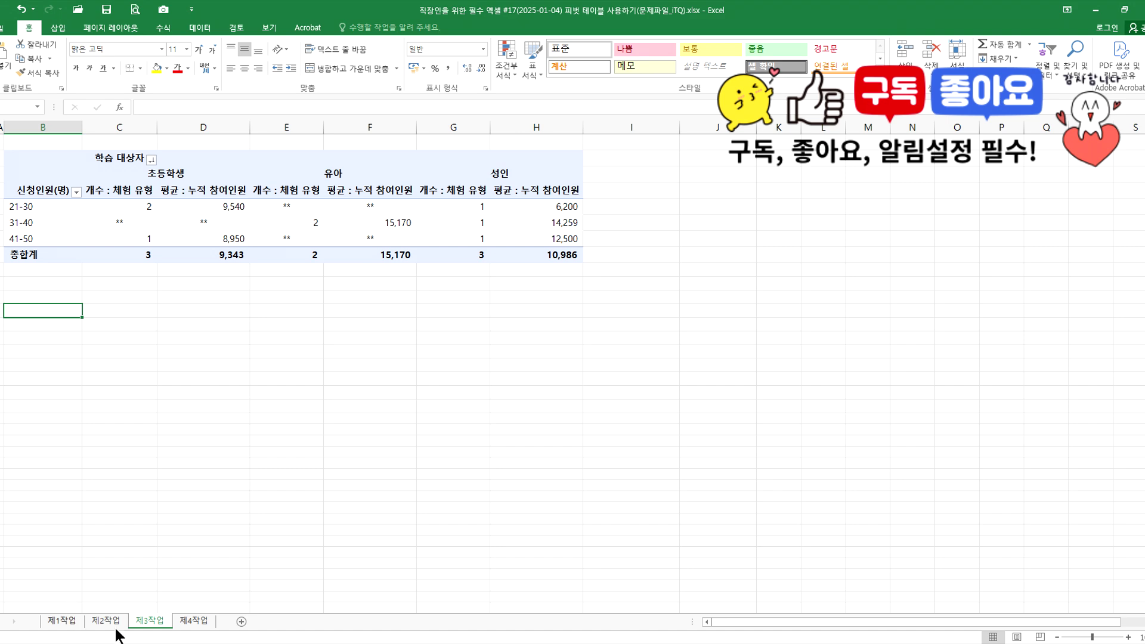
Switch to the 데이터분석&관리.xlsx workbook and insert a pivot table from range 피벗테이블!$B$2:$I$197 on the existing worksheet at 피벗테이블!$B$200.
left_click(755, 643)
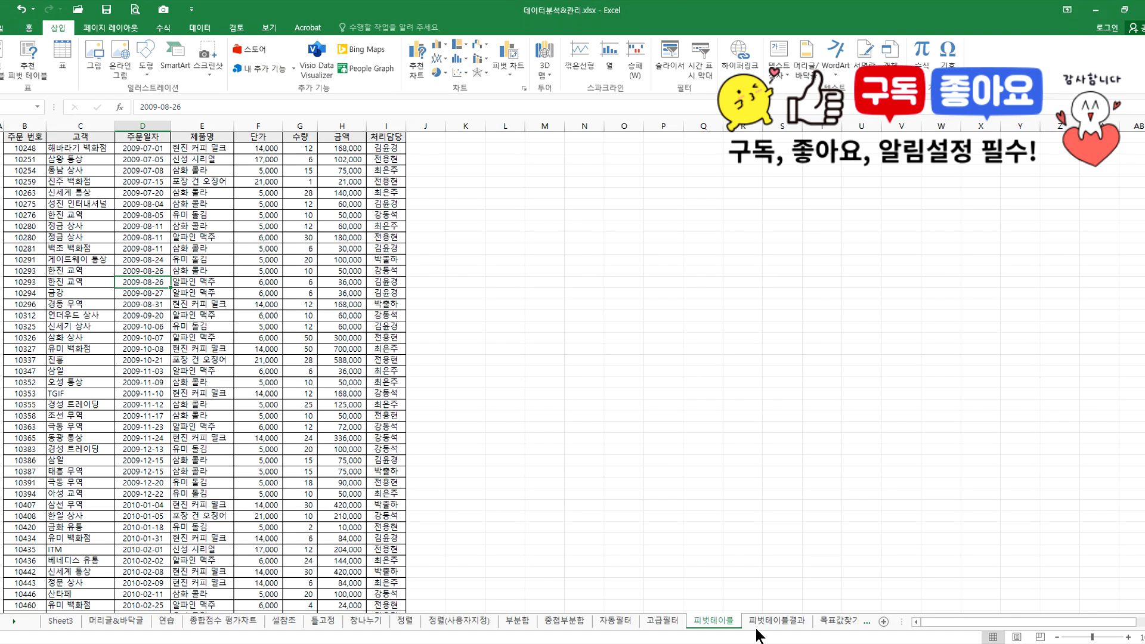
left_click(108, 203)
left_click(3, 57)
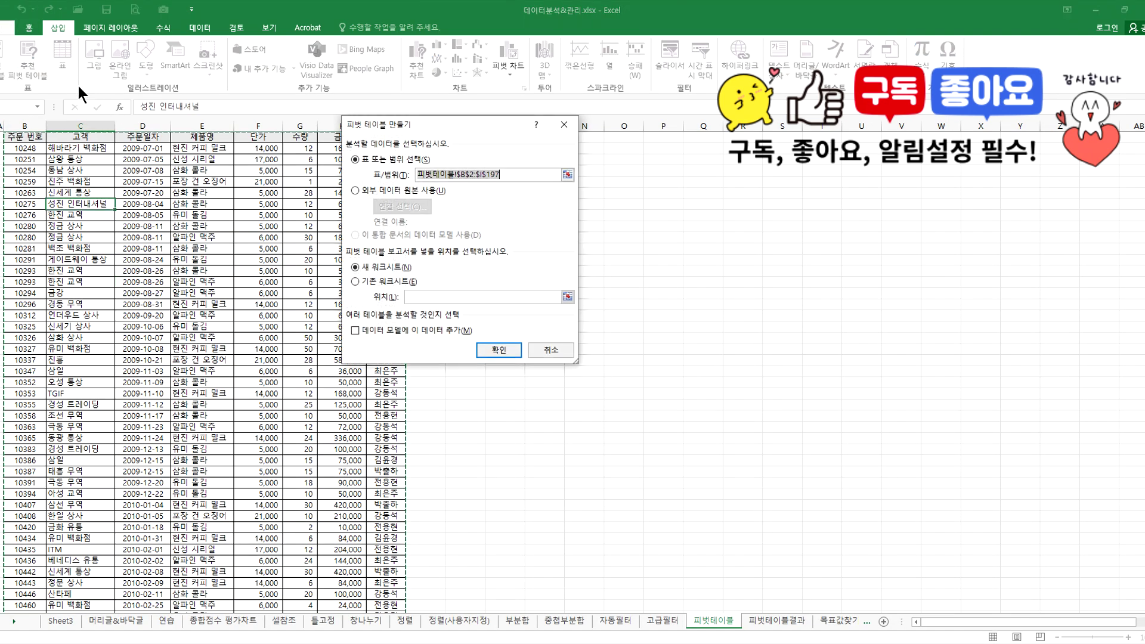
left_click(362, 280)
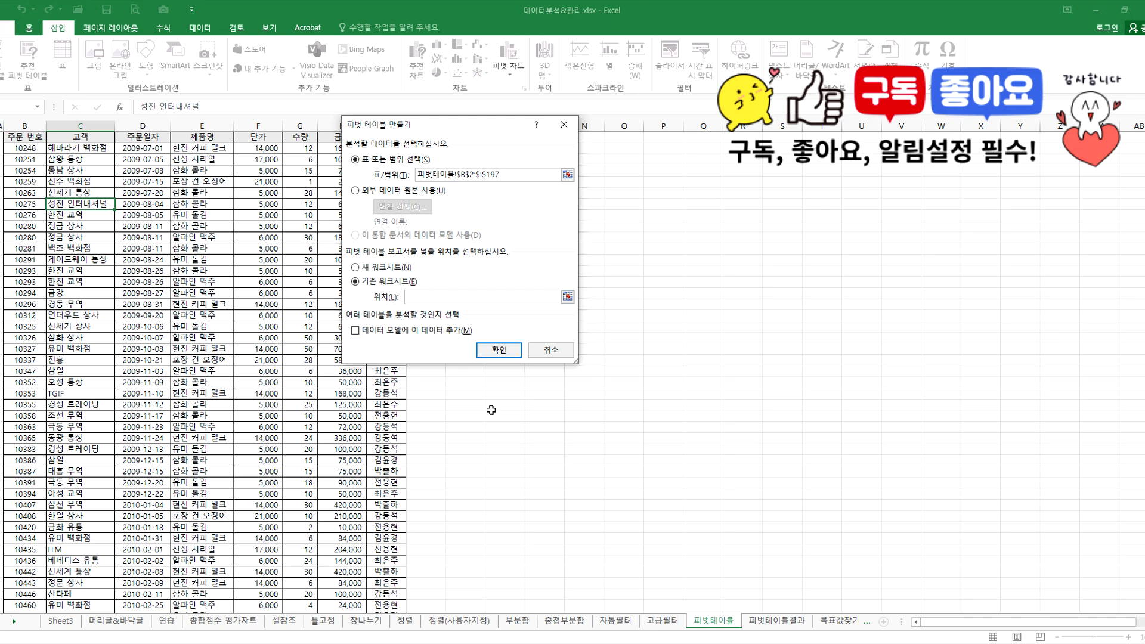
scroll(234, 395, "down", 20)
scroll(62, 407, "down", 20)
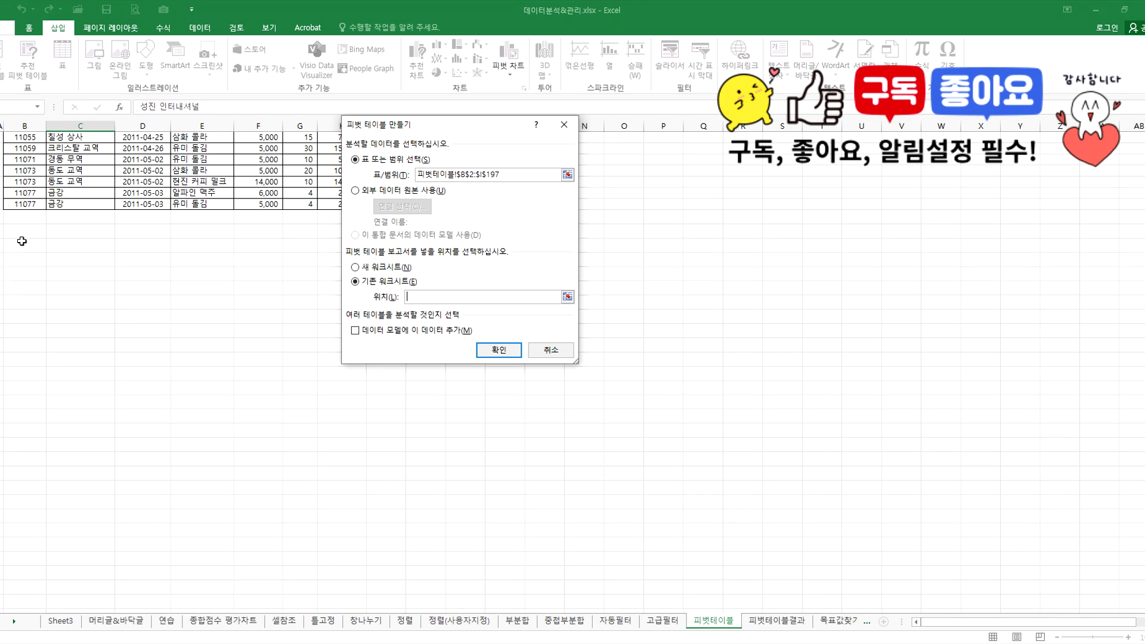
left_click(15, 245)
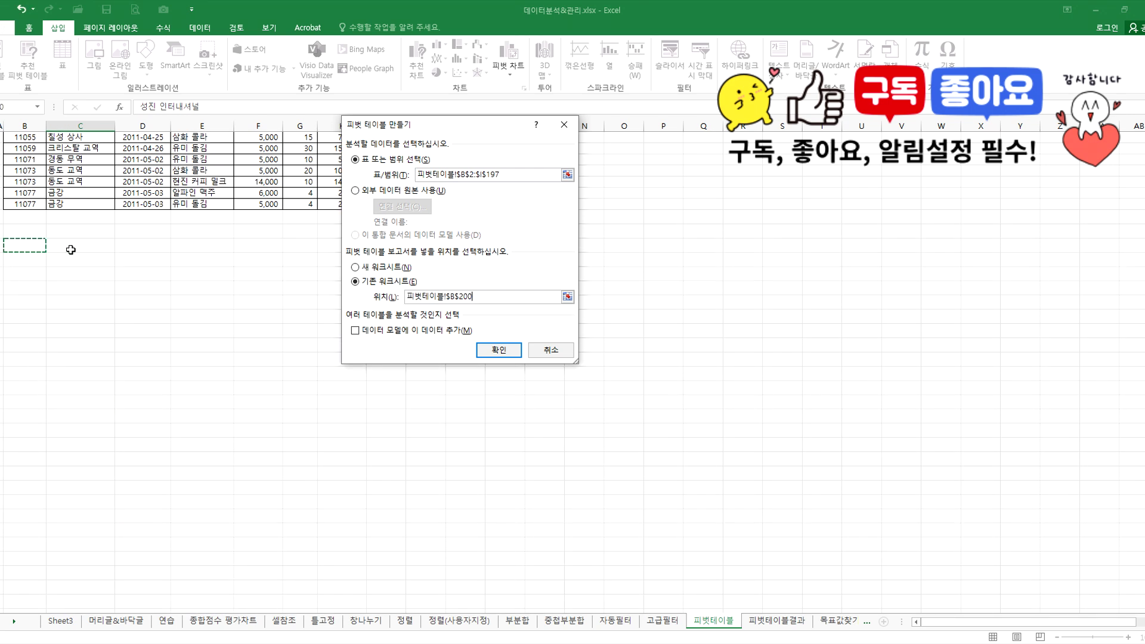
left_click(497, 349)
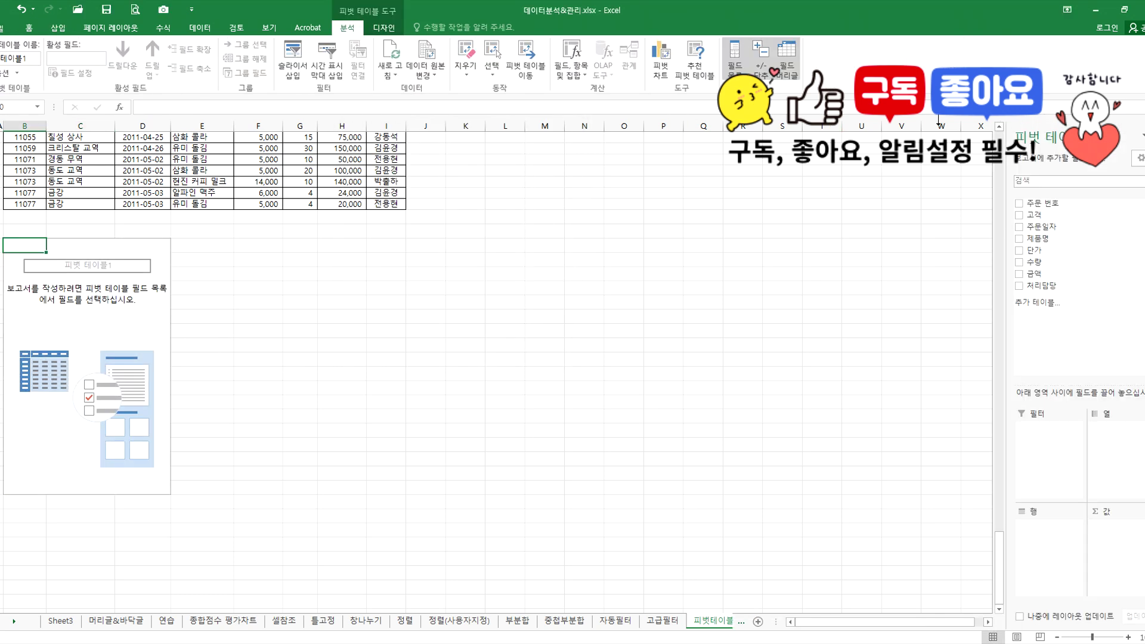
Float the pivot table field list beside the order table and enlarge it to show the fields and all four areas.
left_click_drag(1037, 132, 531, 148)
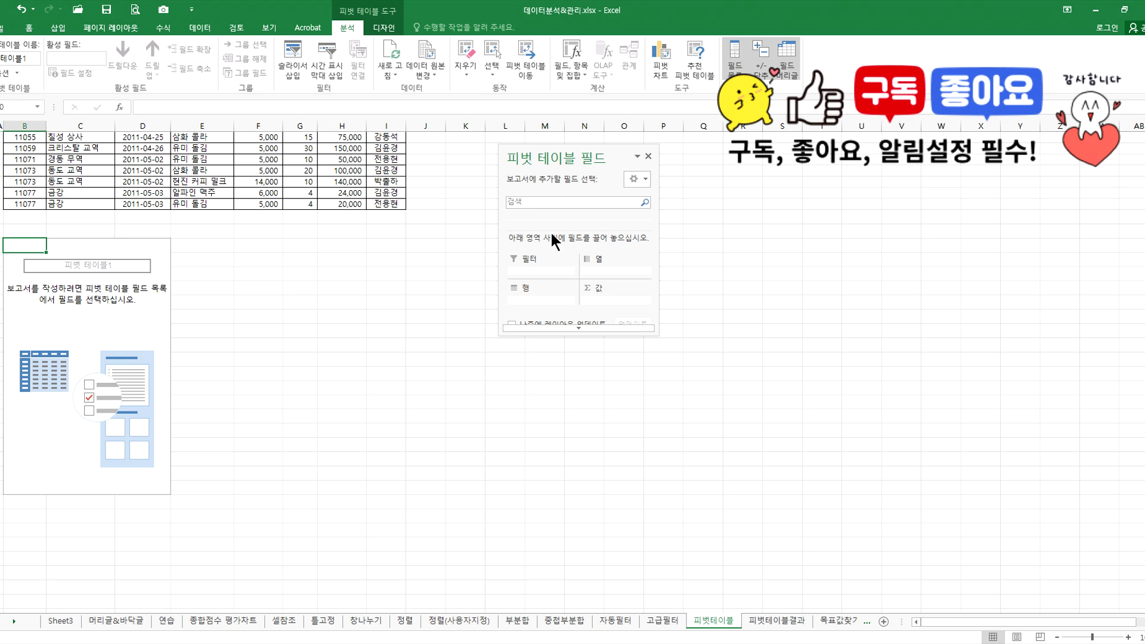
left_click_drag(569, 334, 526, 532)
left_click_drag(498, 366, 415, 370)
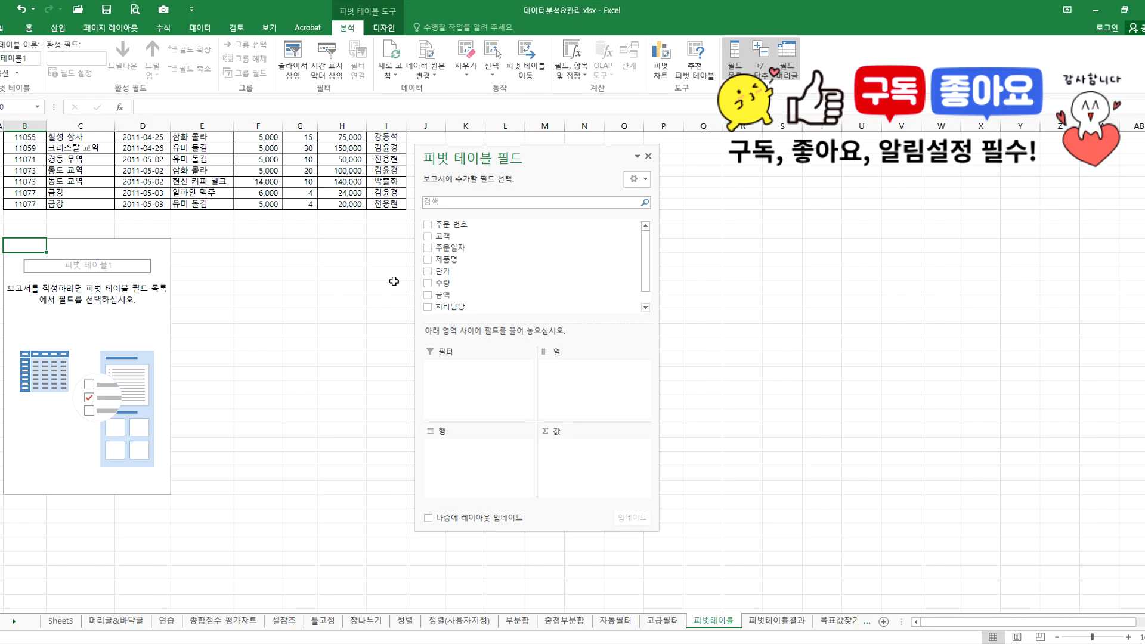
Examine the first order record at the start of the source table, checking its 고객, 주문일자, 제품명 and 처리담당 columns.
scroll(231, 283, "up", 8)
scroll(231, 283, "up", 20)
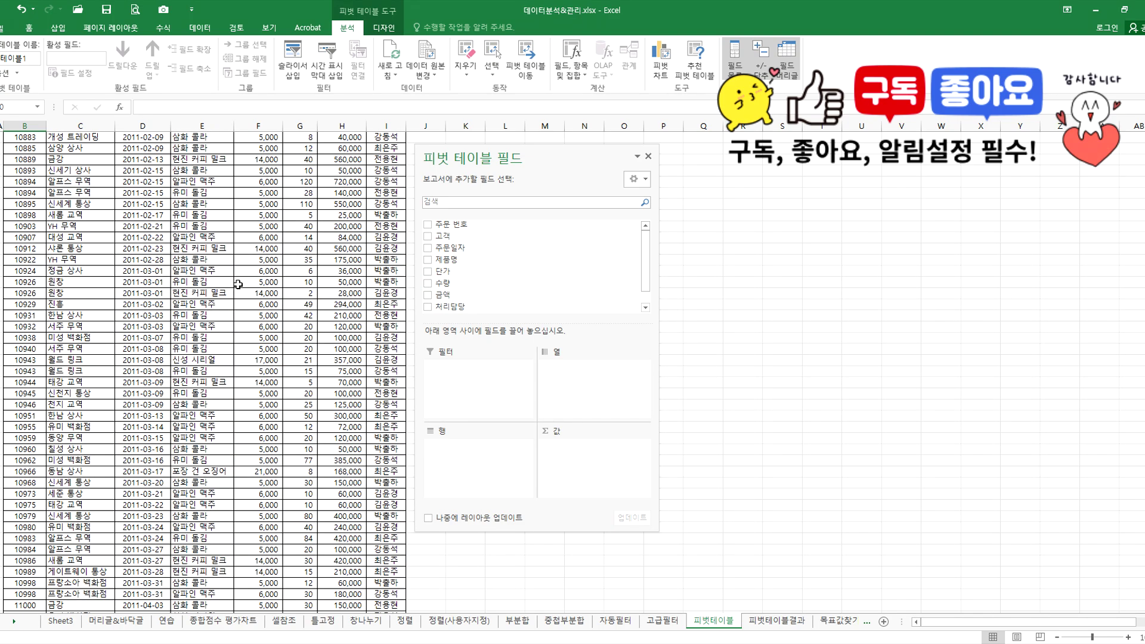
scroll(260, 285, "up", 10)
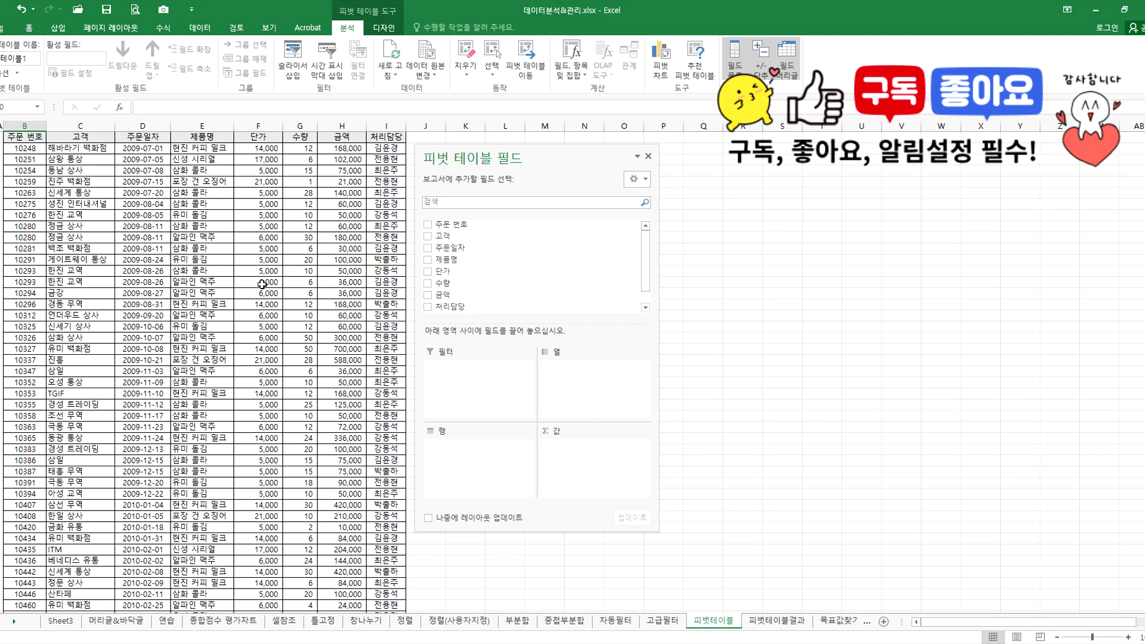
left_click(155, 186)
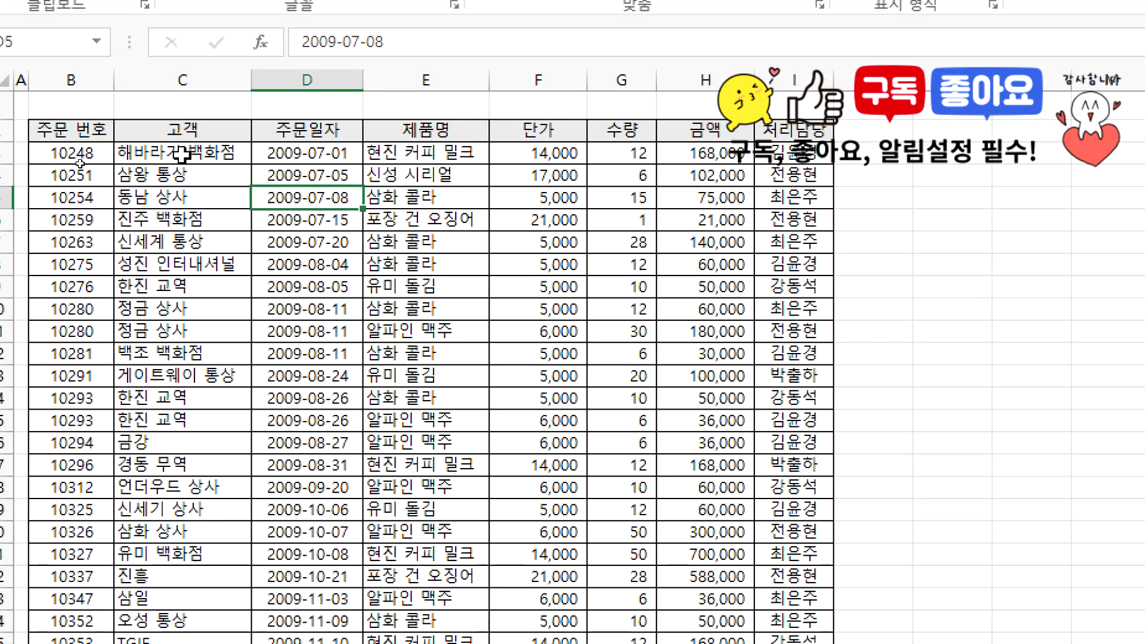
left_click(182, 154)
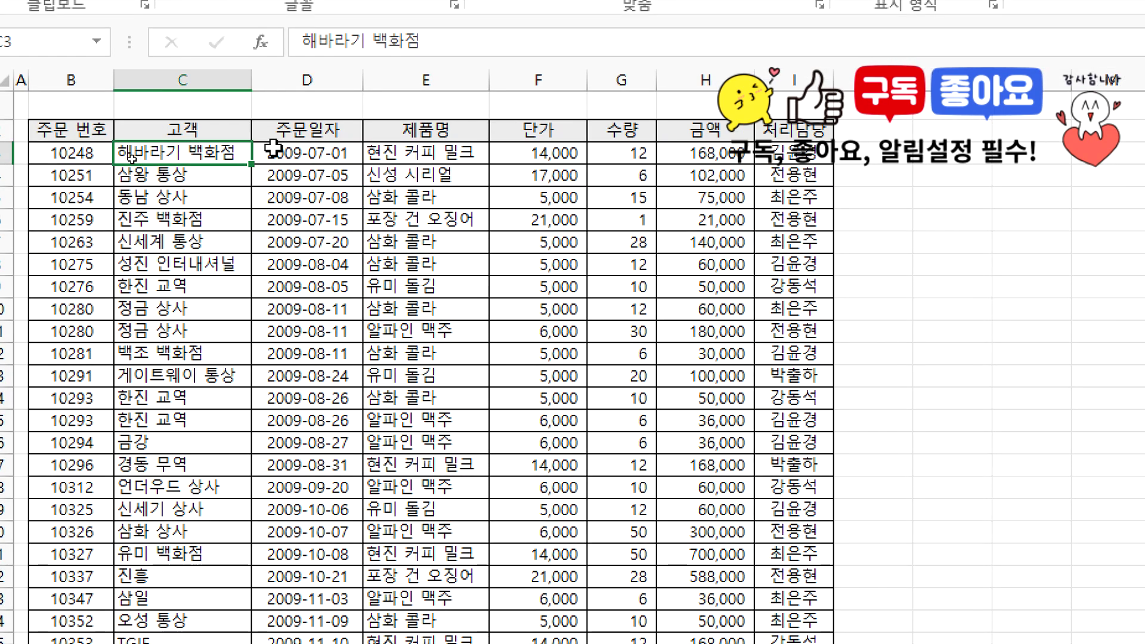
left_click(332, 153)
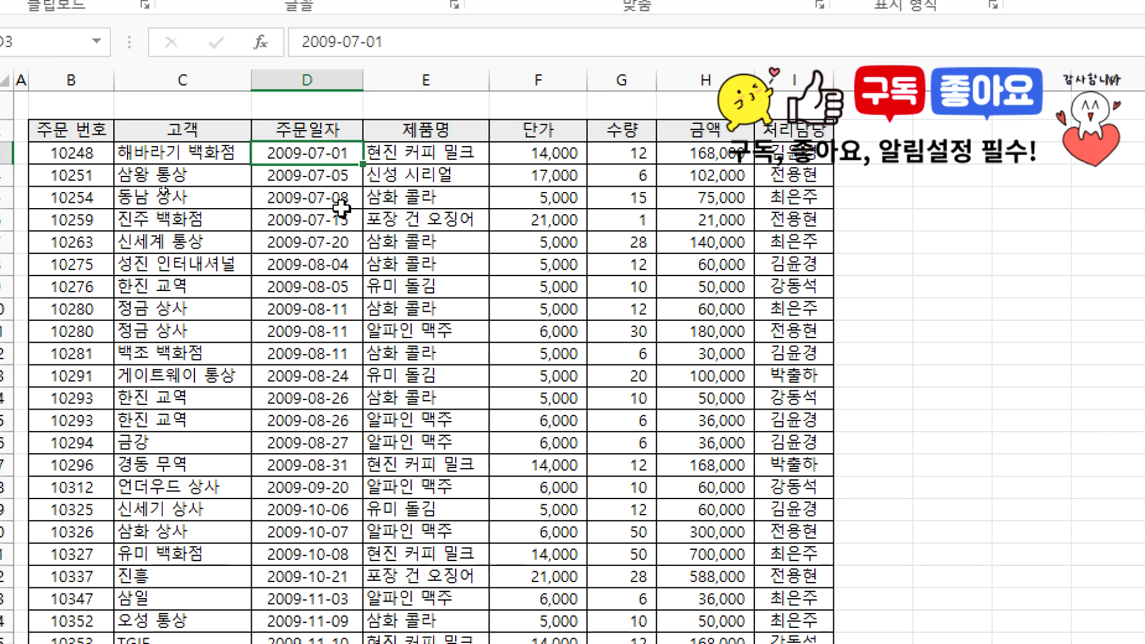
left_click(447, 153)
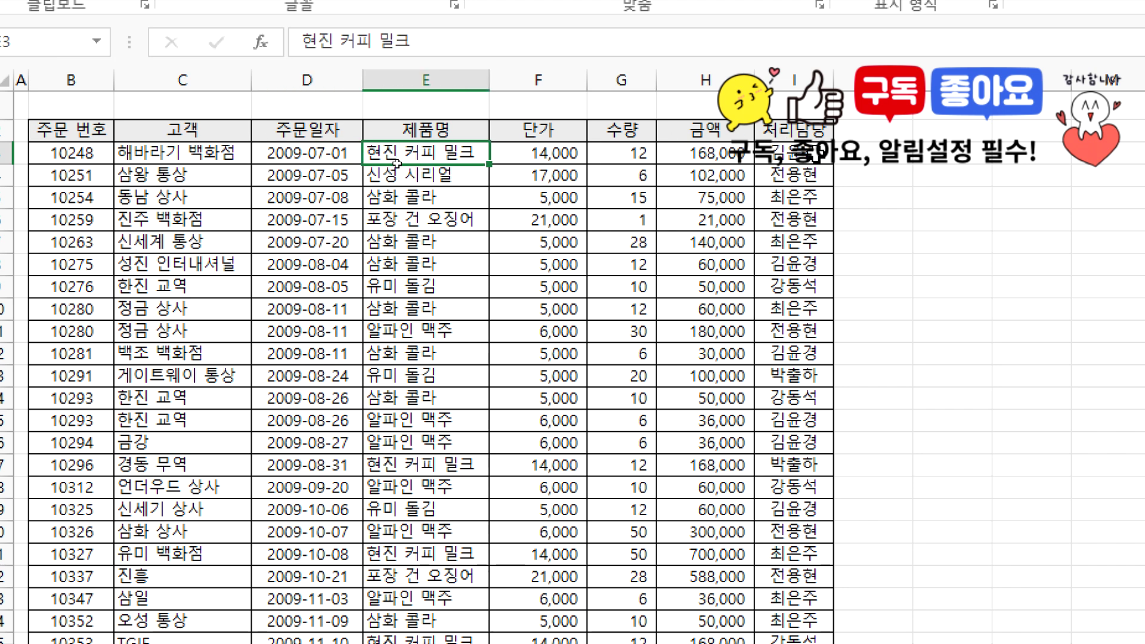
left_click(815, 153)
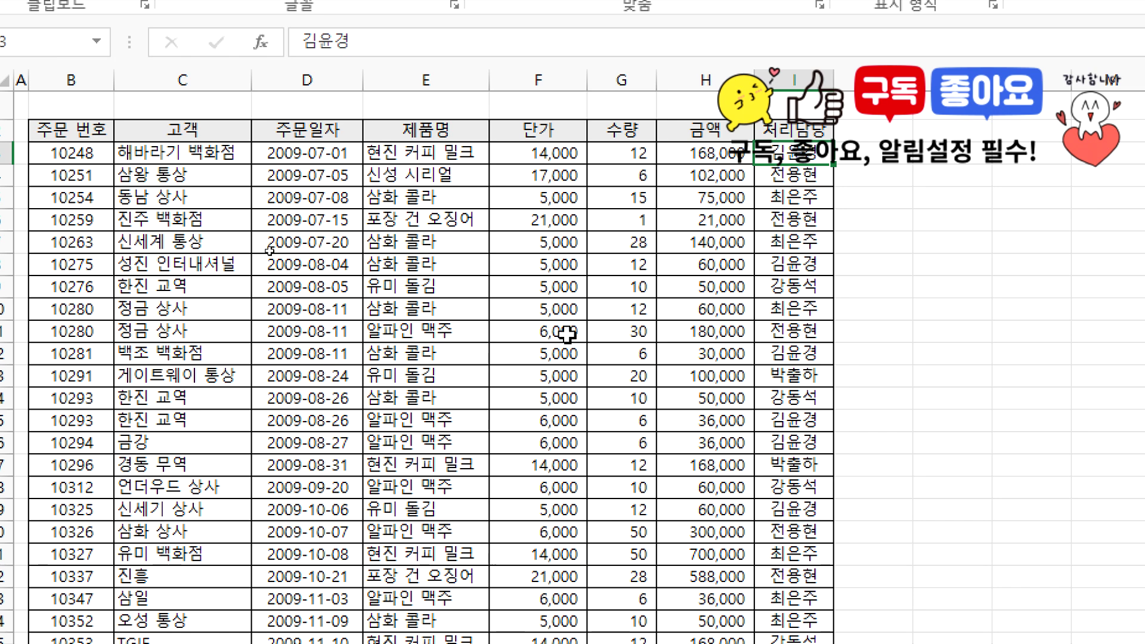
Examine the order dates and check which customers ordered 삼화 콜라 among the first rows of the order table.
left_click(310, 153)
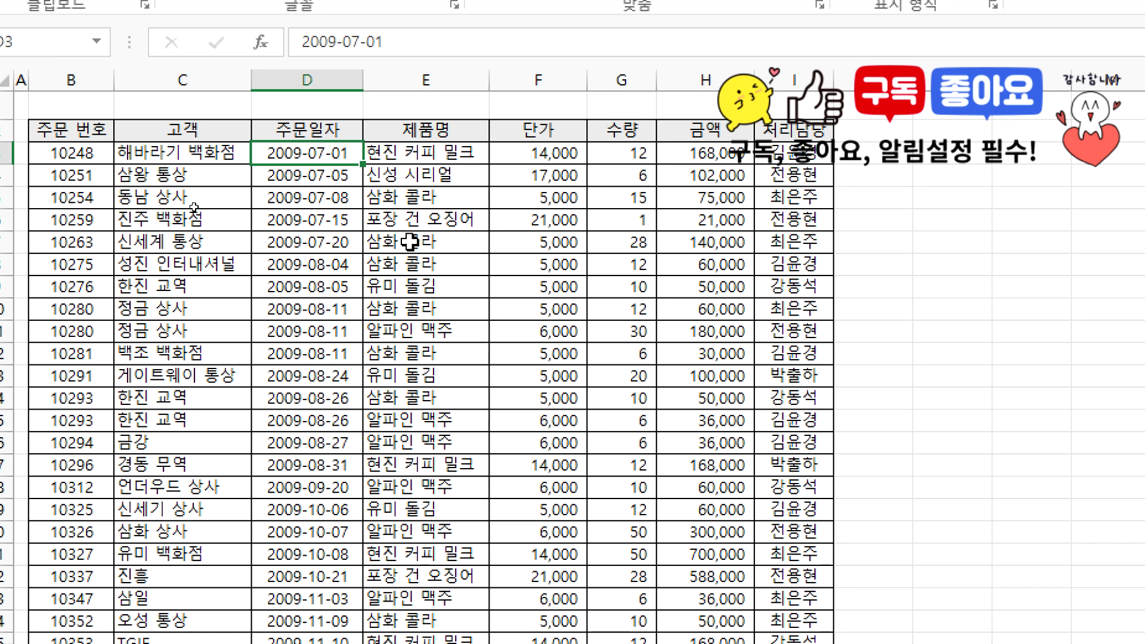
left_click_drag(405, 264, 409, 249)
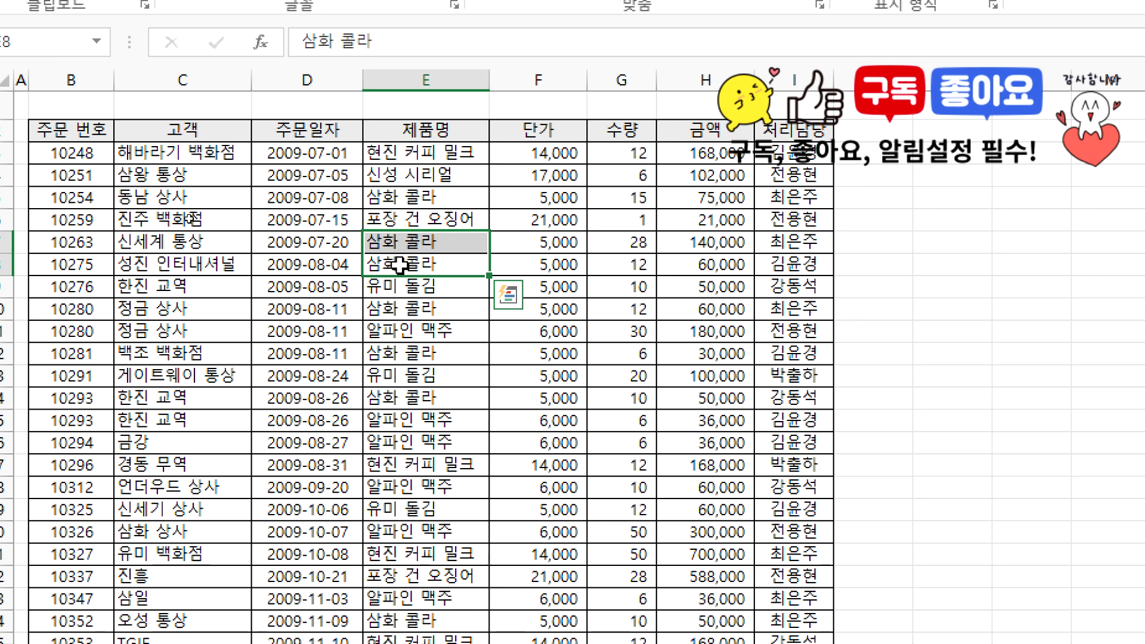
left_click(396, 263)
left_click(138, 238)
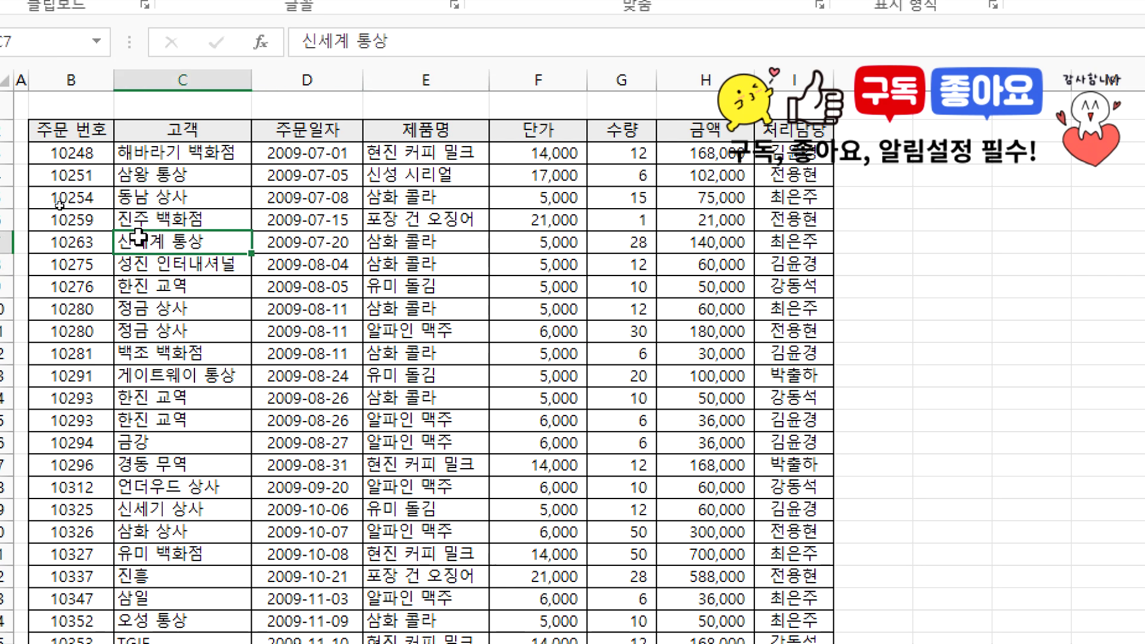
left_click(154, 263)
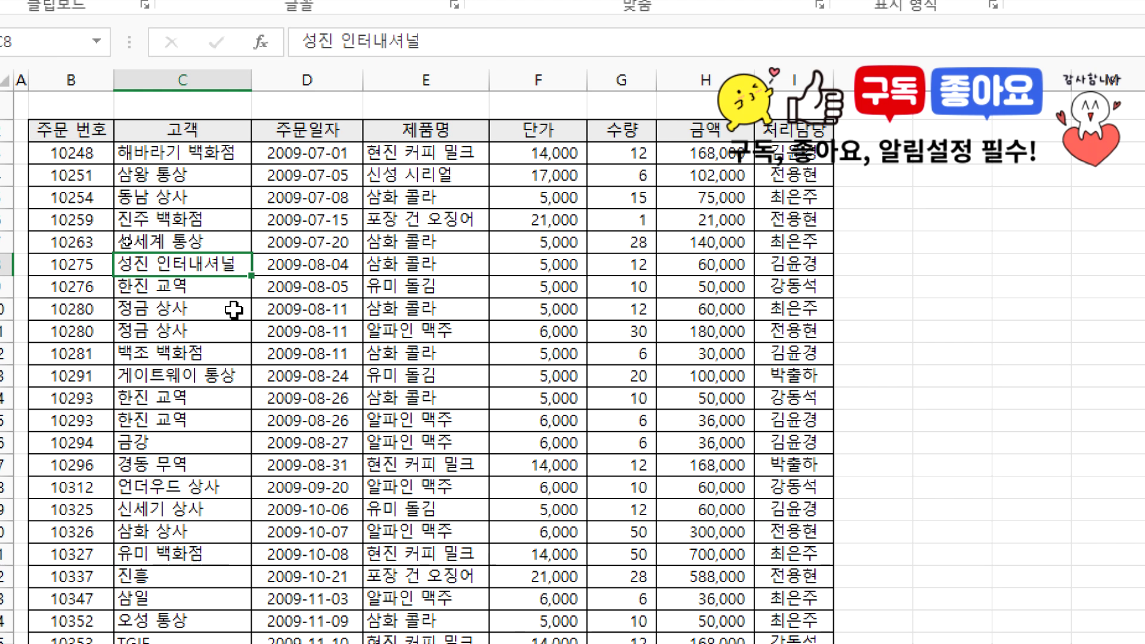
left_click(396, 313)
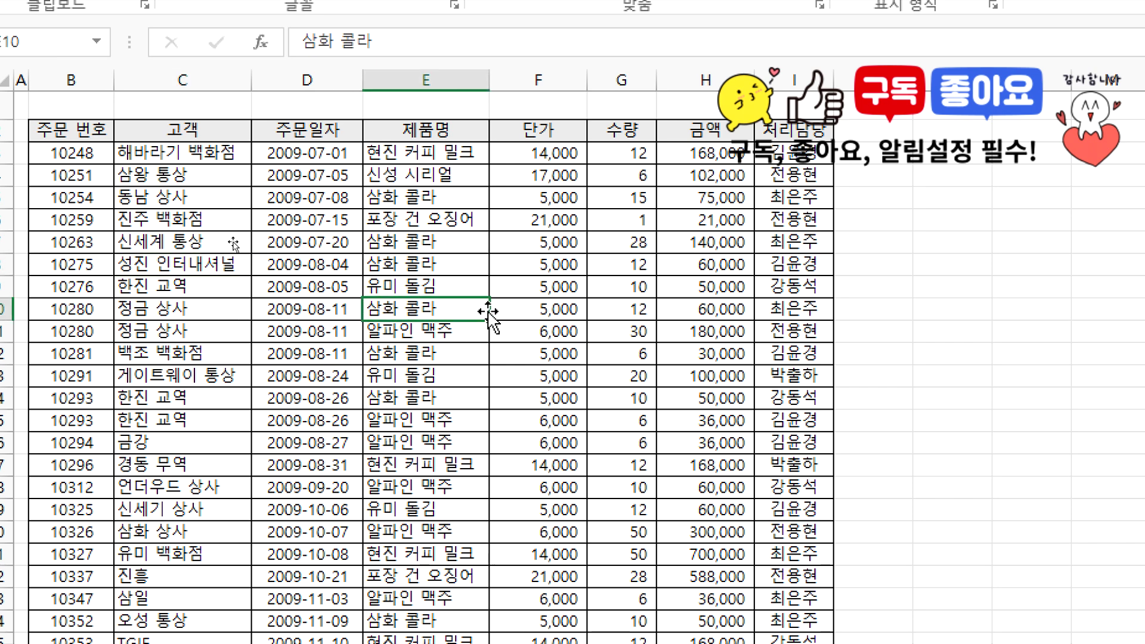
left_click(157, 357)
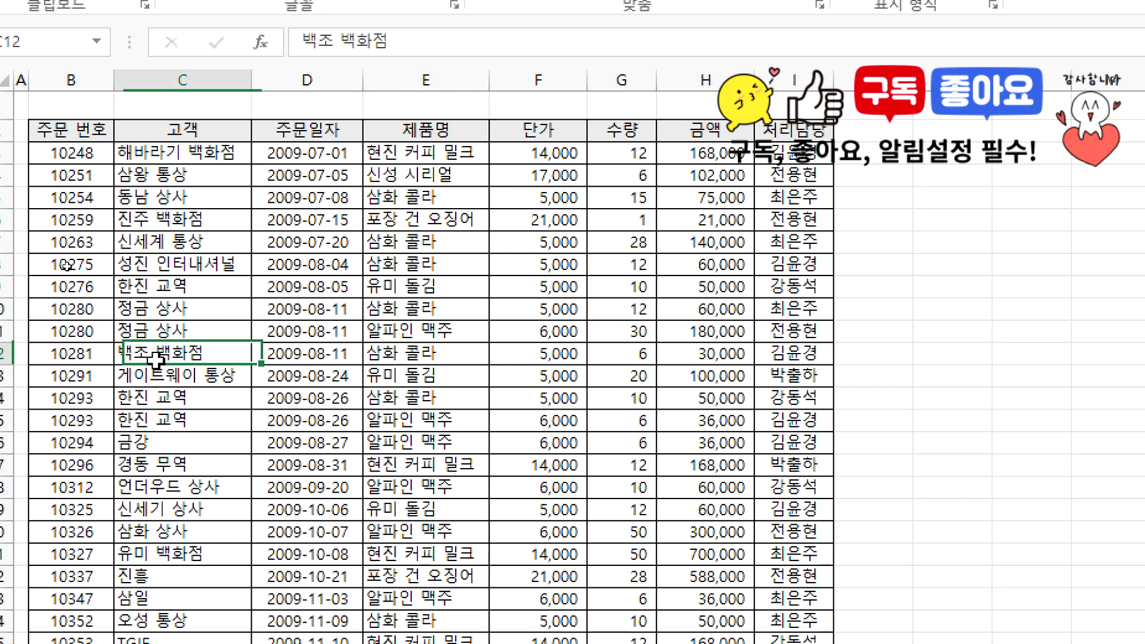
left_click(405, 346)
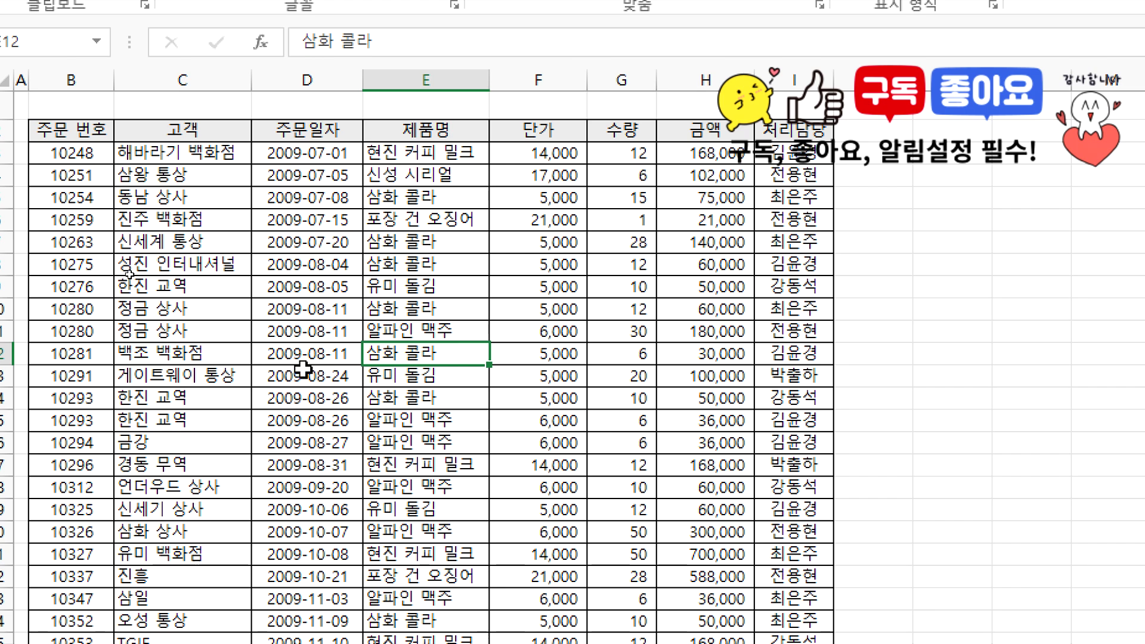
Return to the empty pivot table report below the order table, activate it and place its floating field list beside it.
scroll(272, 414, "down", 20)
scroll(191, 413, "down", 20)
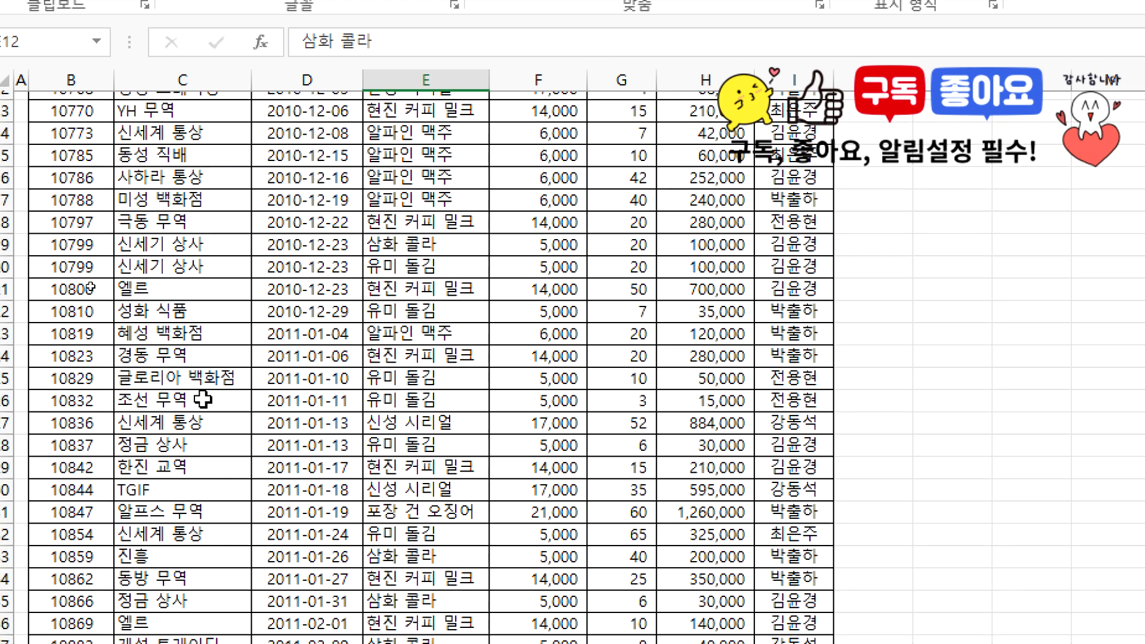
scroll(226, 358, "down", 6)
scroll(236, 238, "up", 3)
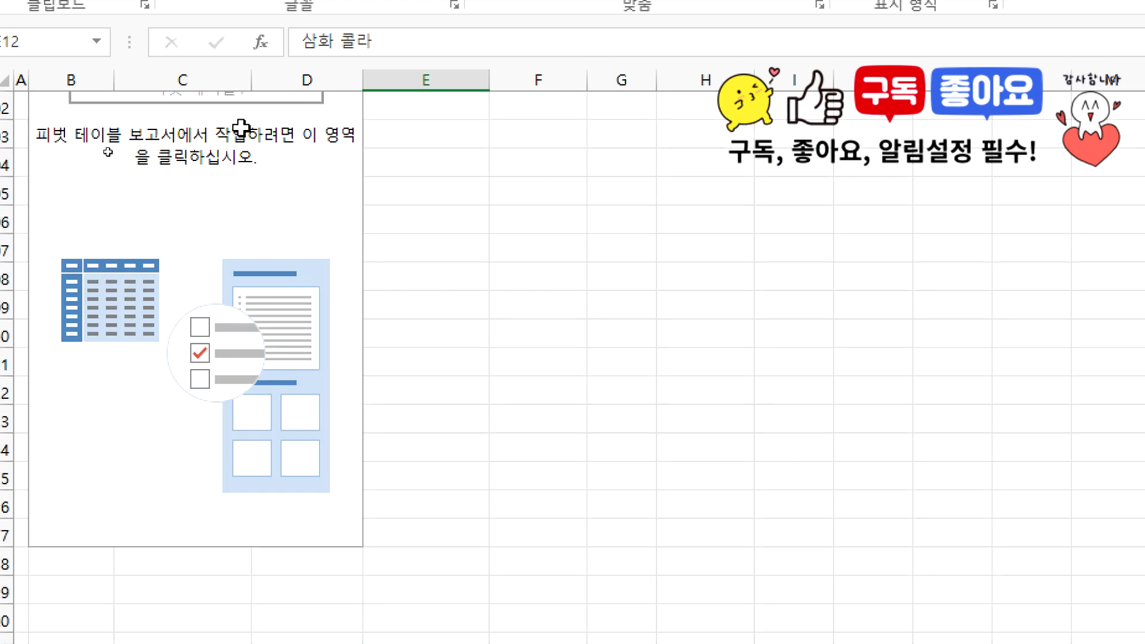
left_click(205, 197)
scroll(299, 215, "up", 1)
scroll(383, 208, "up", 1)
left_click_drag(963, 125, 654, 40)
left_click_drag(541, 83, 491, 105)
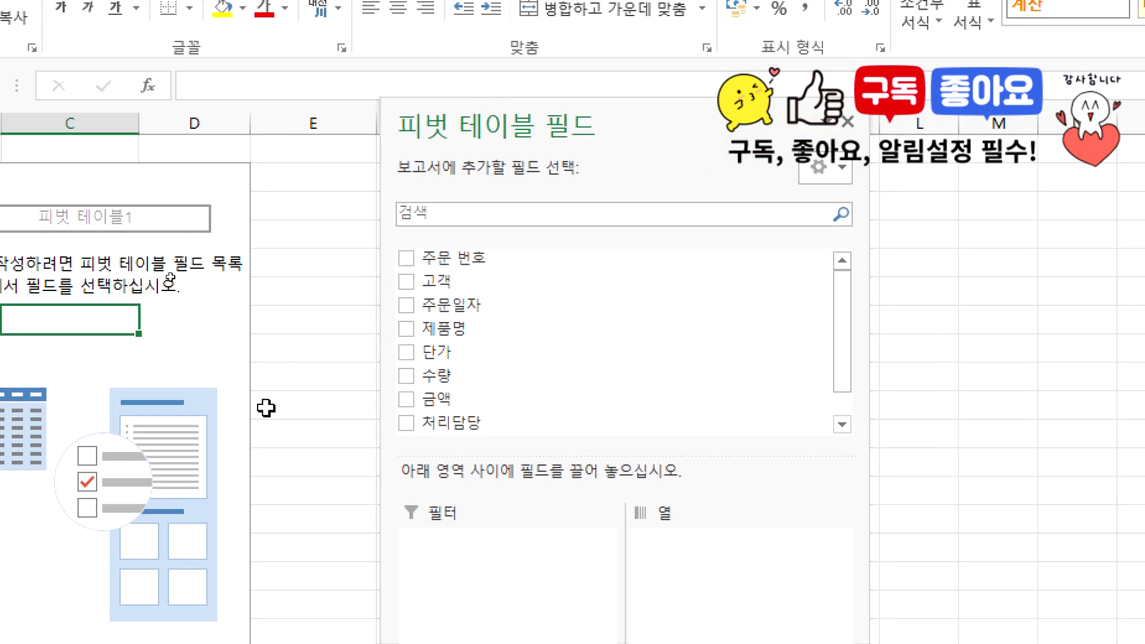
Place 처리담당 in the pivot table's filter area and 금액 in its values area as a sum.
scroll(133, 453, "down", 3)
scroll(131, 441, "up", 1)
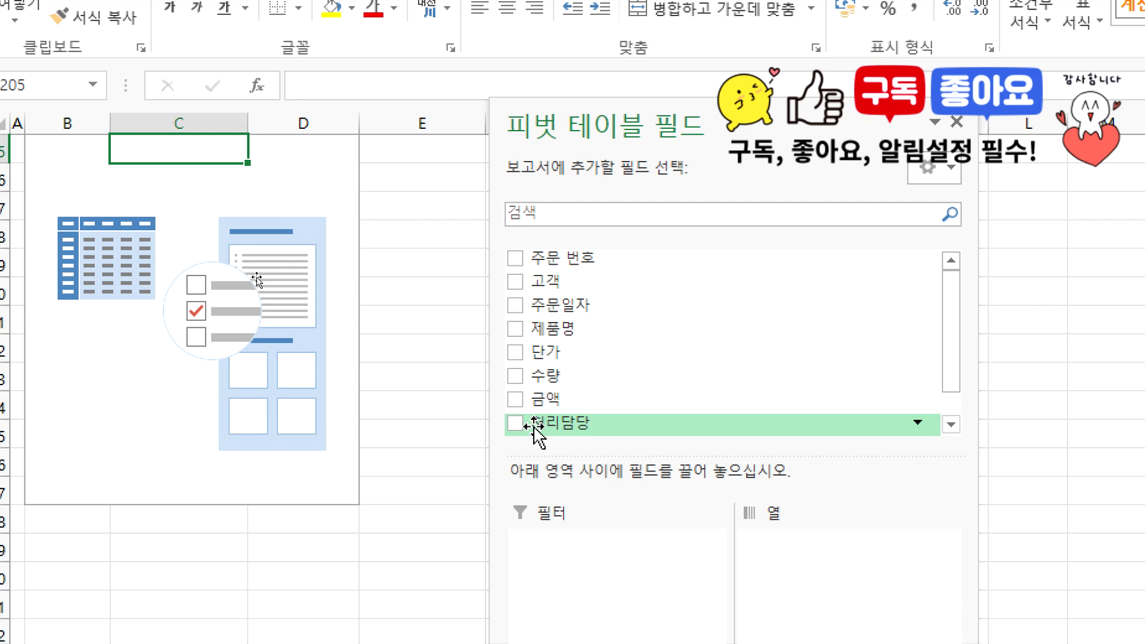
left_click_drag(512, 427, 549, 559)
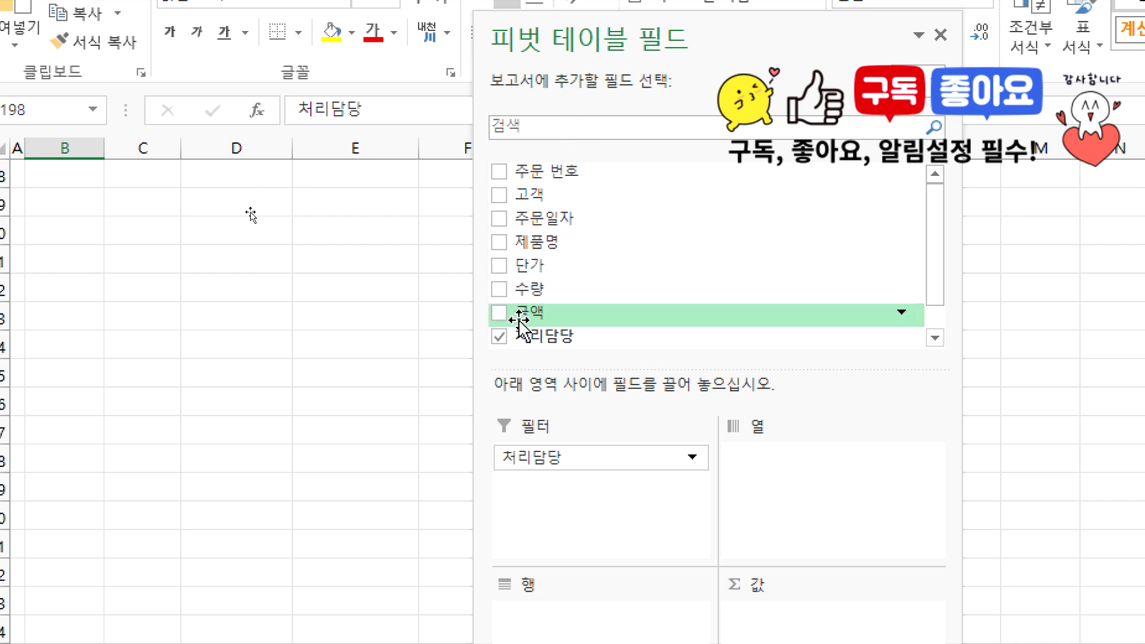
left_click_drag(508, 324, 769, 582)
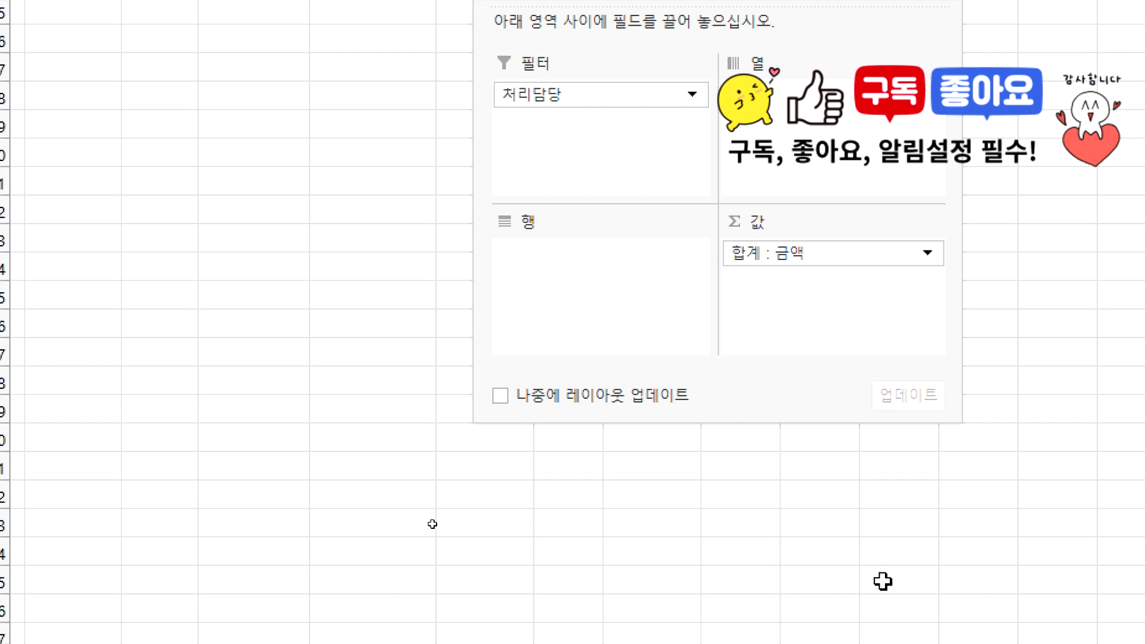
Filter the pivot report's 처리담당 field to the first handler in the list.
scroll(108, 424, "up", 8)
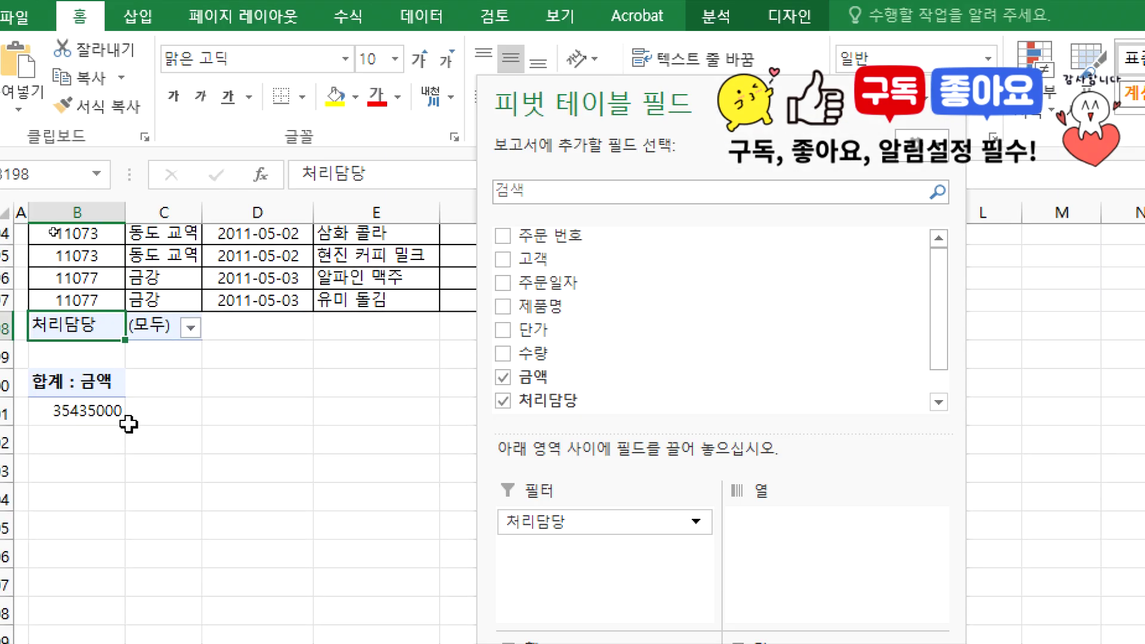
scroll(128, 424, "down", 2)
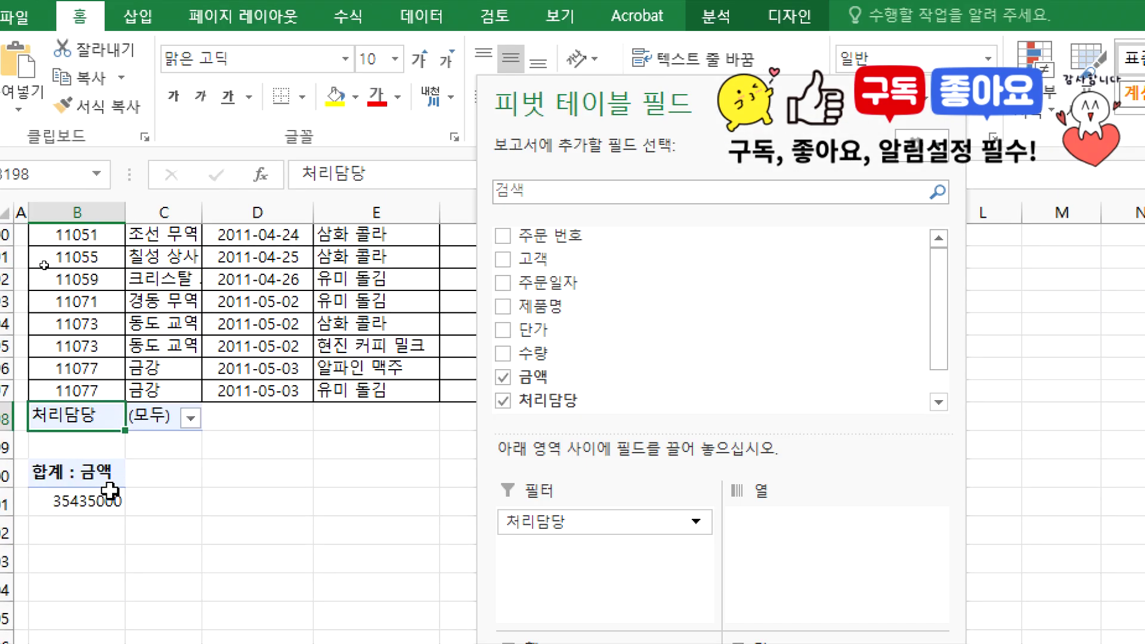
mouse_move(97, 498)
scroll(98, 496, "up", 20)
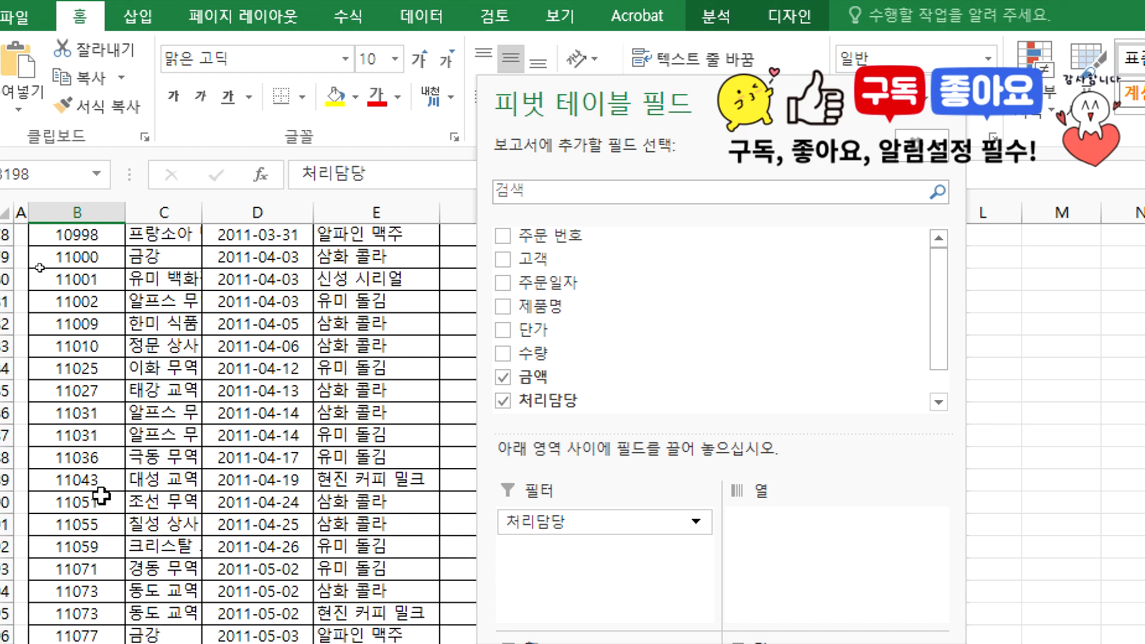
scroll(96, 494, "up", 5)
scroll(95, 496, "down", 17)
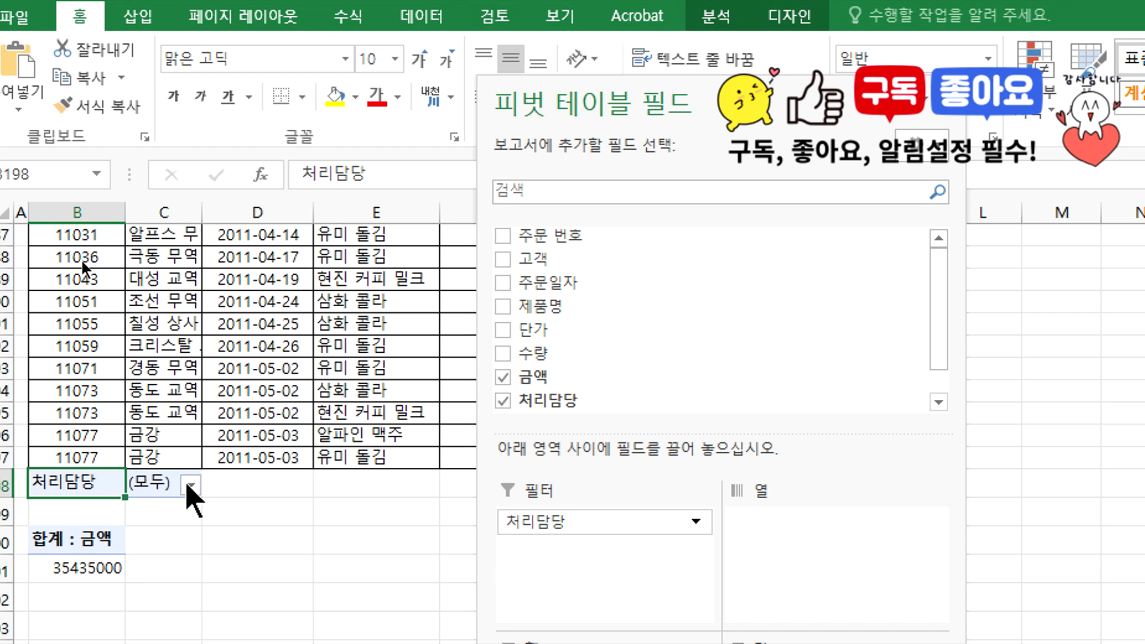
left_click(189, 485)
left_click(40, 351)
left_click(121, 591)
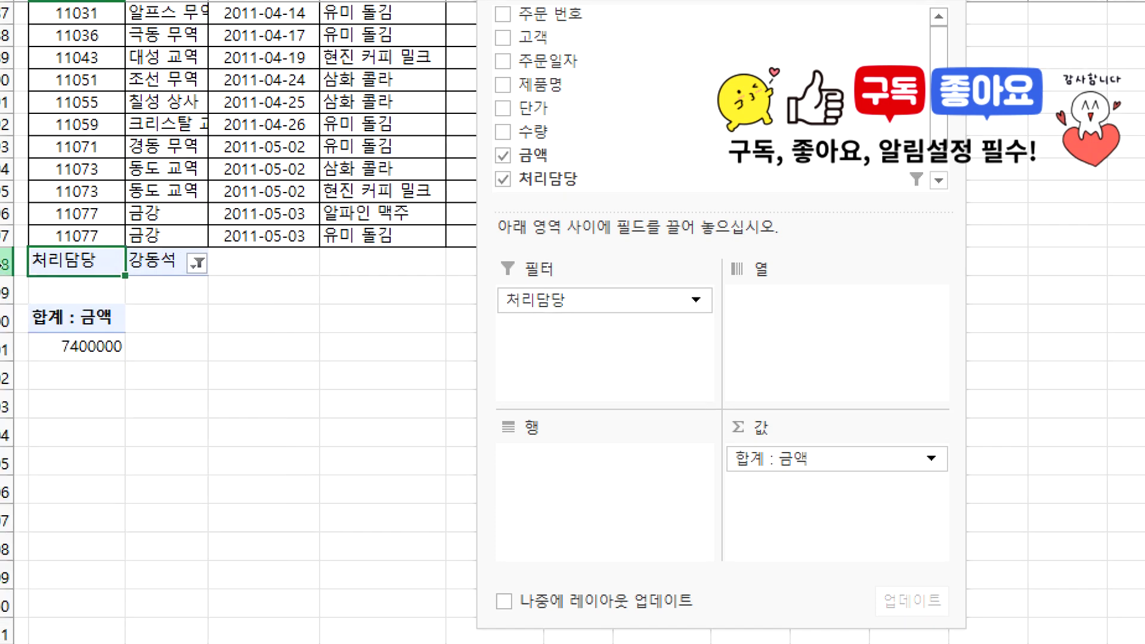
Insert a blank row between the order table and the pivot report, and switch the 처리담당 filter to the third listed handler.
right_click(6, 263)
left_click(70, 441)
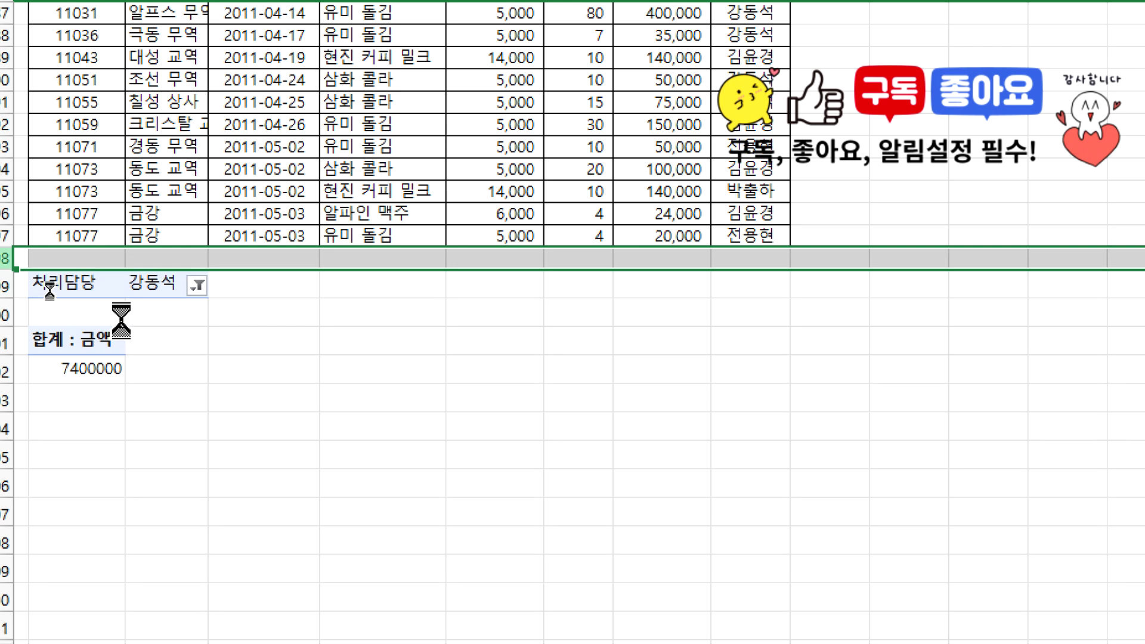
left_click(198, 285)
left_click(58, 413)
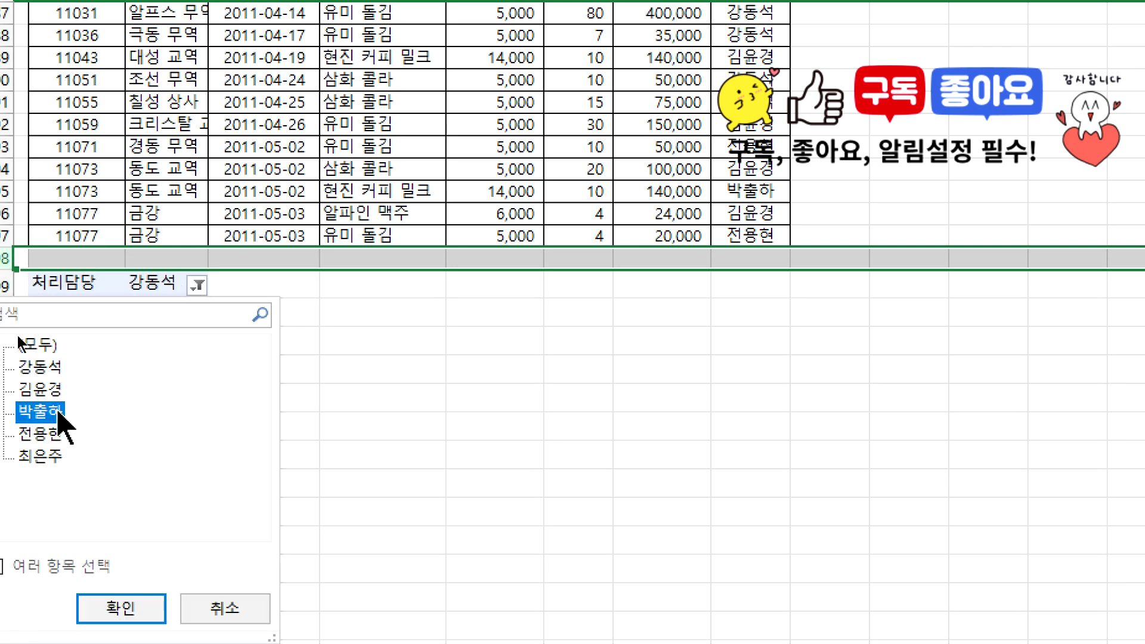
left_click(121, 608)
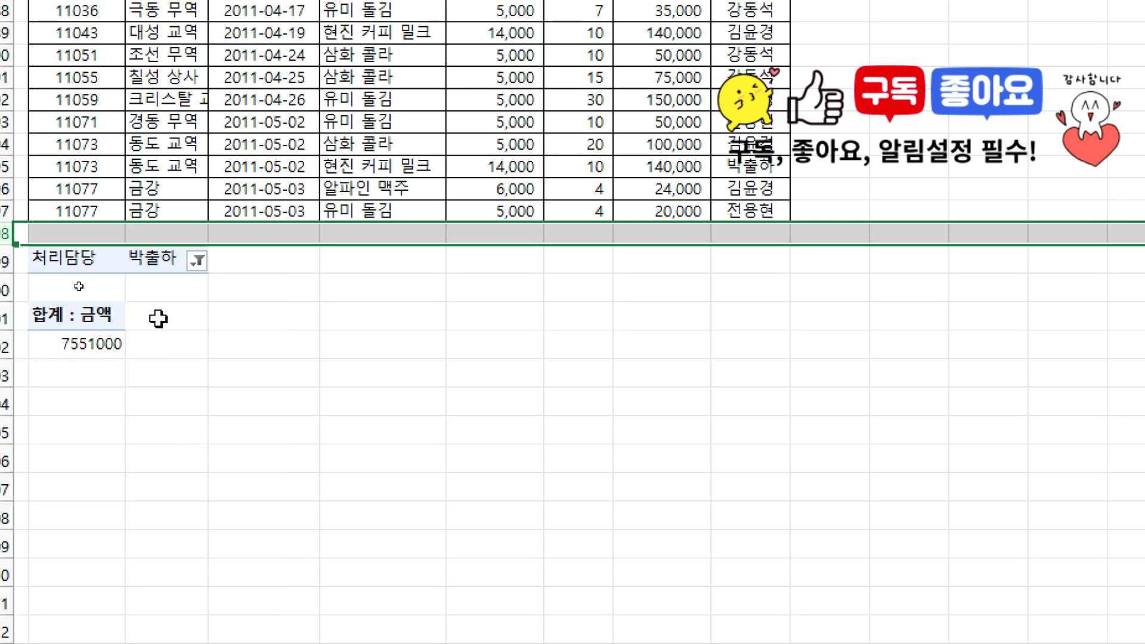
Allow multiple items in the 처리담당 filter and include the fourth listed handler along with the third.
left_click(198, 260)
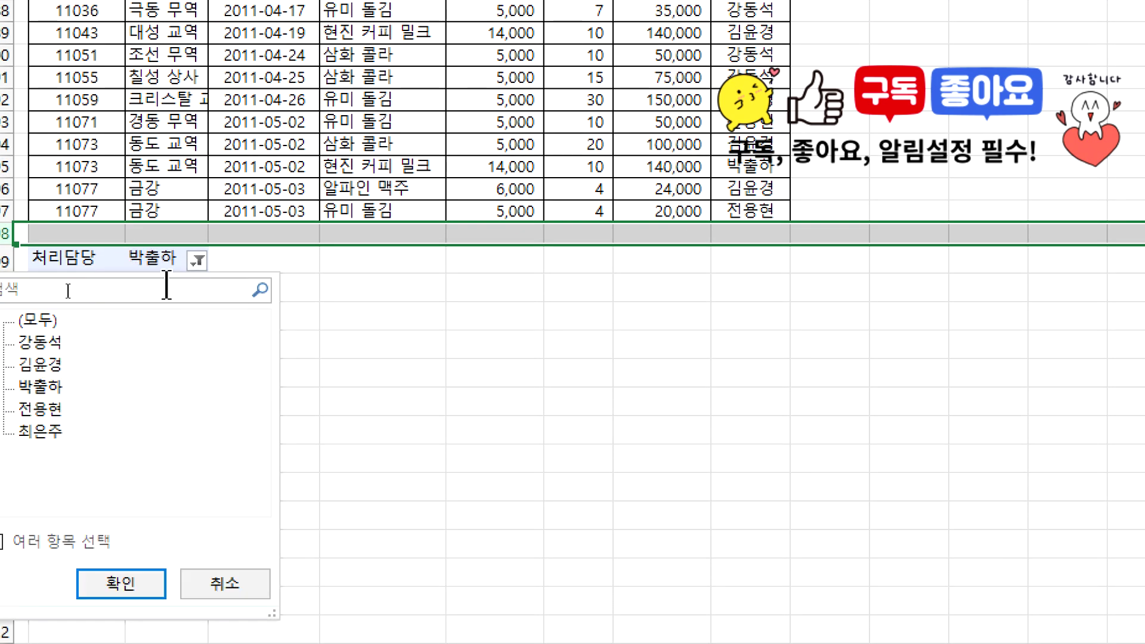
left_click(60, 541)
left_click(23, 409)
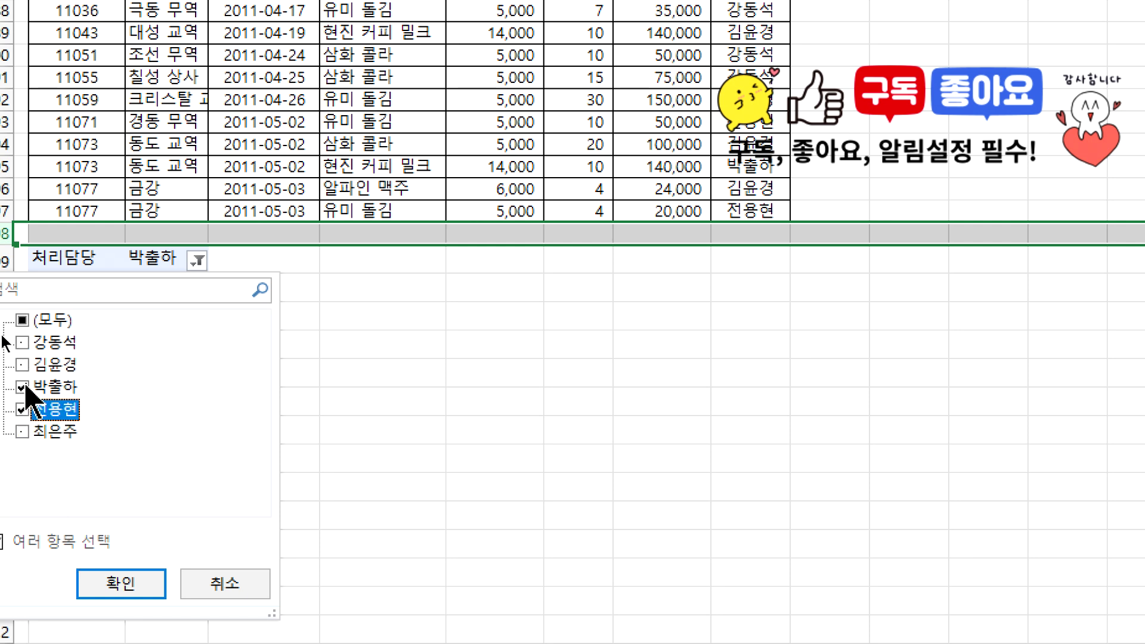
left_click(91, 583)
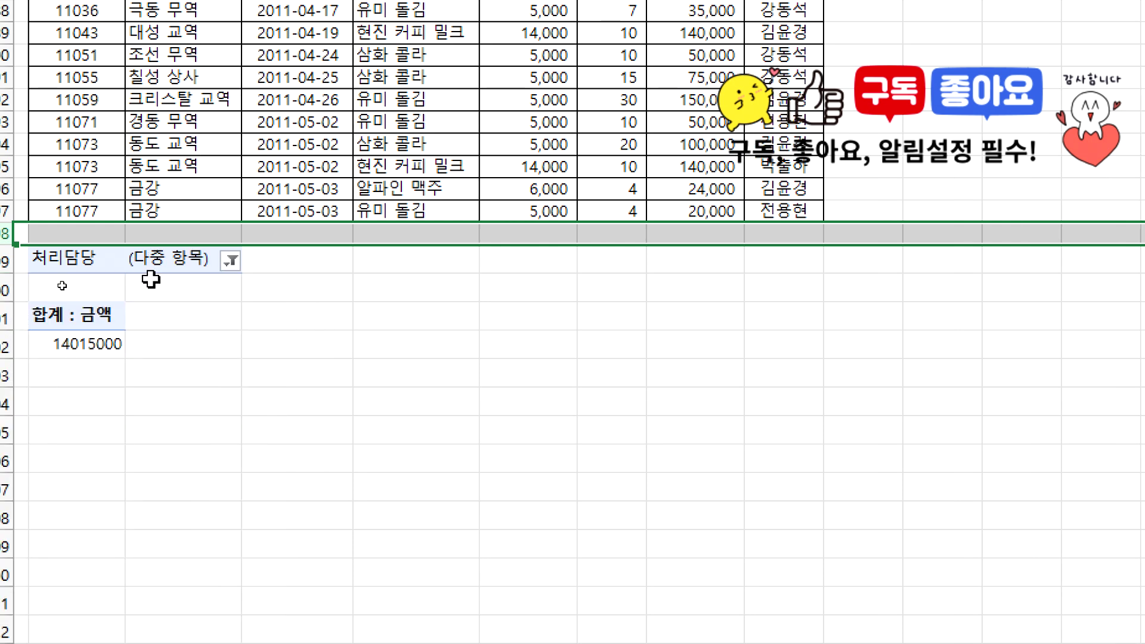
Remove 처리담당 from the pivot table's filter area and place it in the row area instead.
left_click(96, 325)
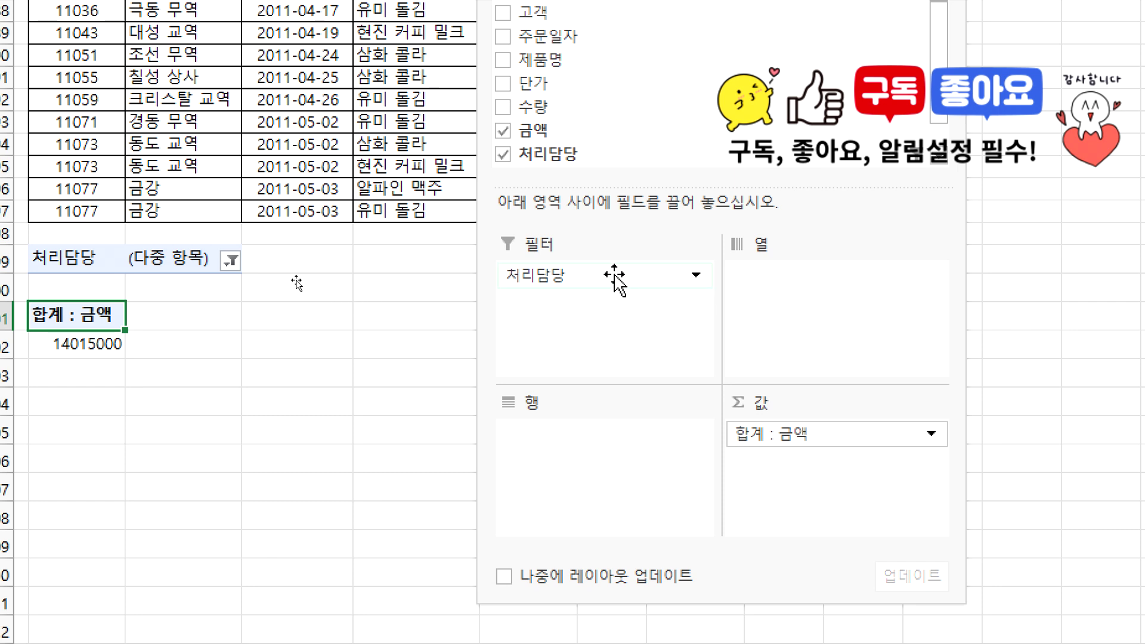
left_click_drag(614, 277, 317, 311)
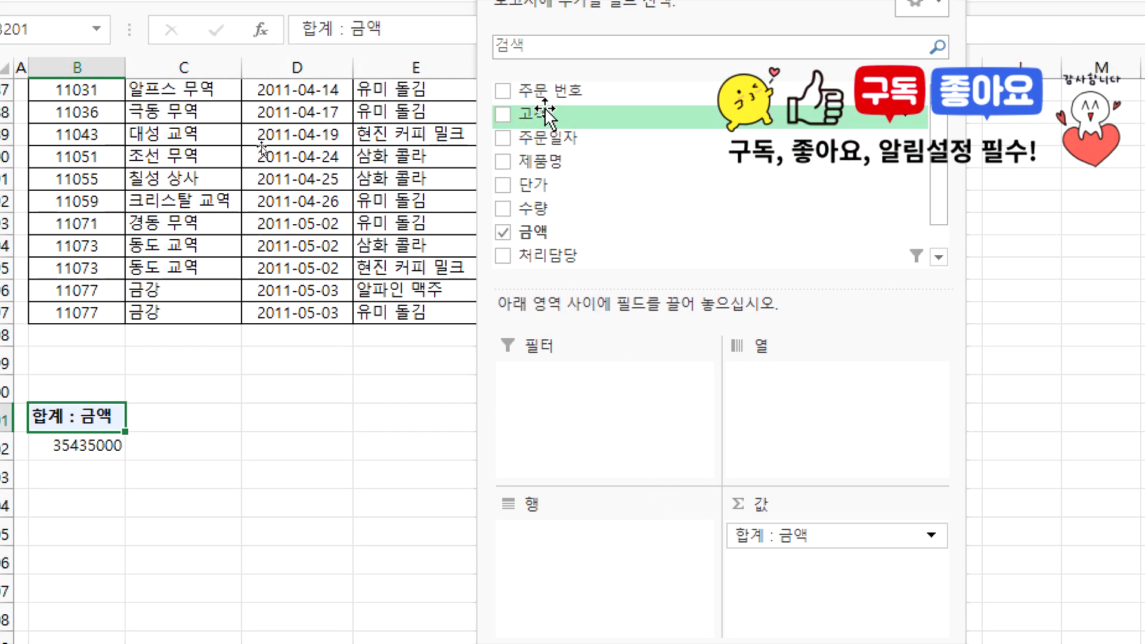
left_click_drag(521, 256, 520, 557)
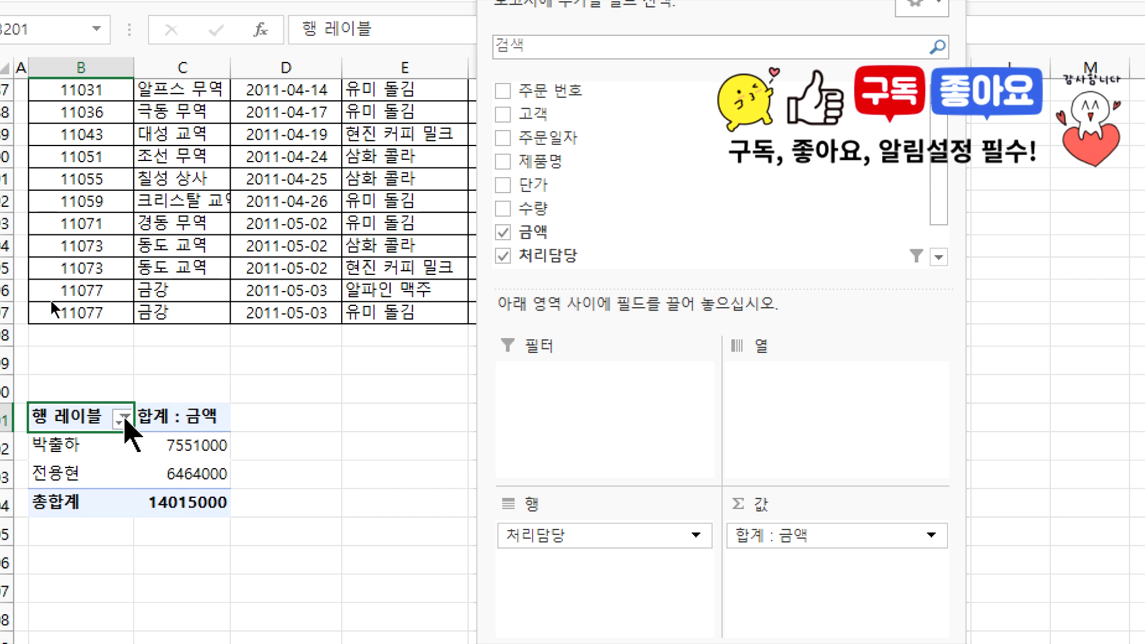
Select all handlers in the row label filter so that every 처리담당 item is included.
left_click(123, 419)
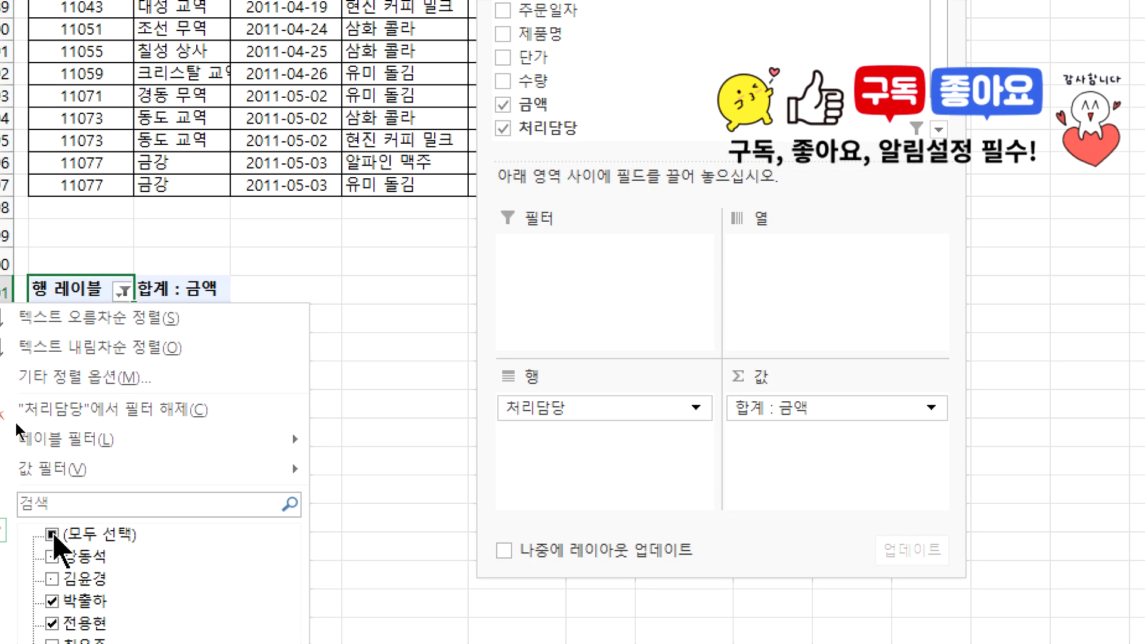
left_click(54, 533)
left_click(157, 599)
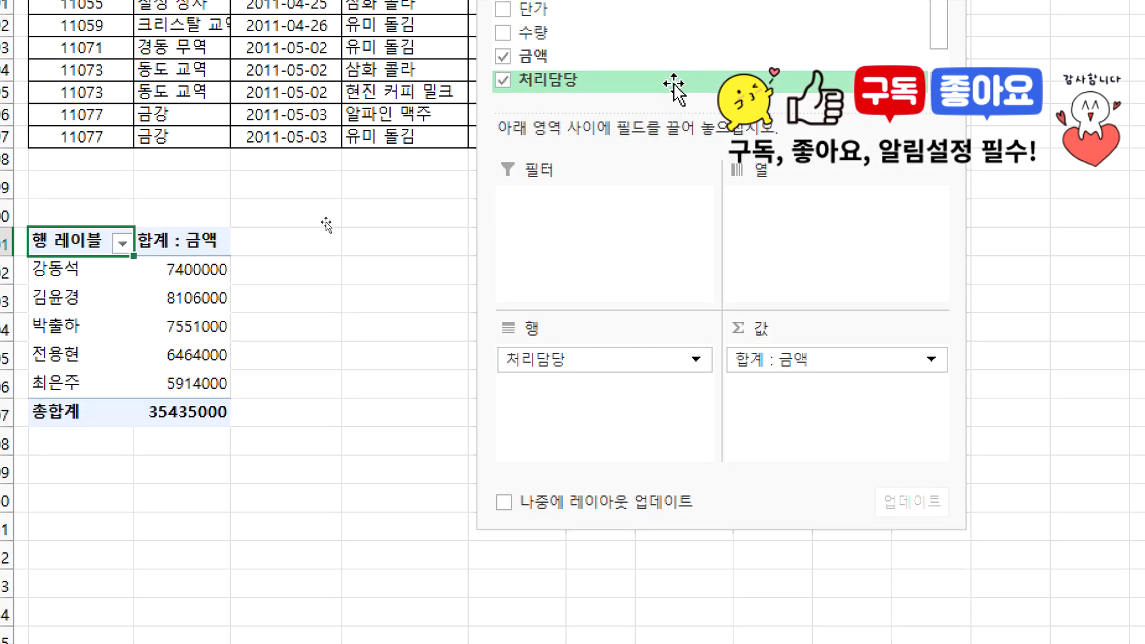
Arrange the pivot table with 처리담당 as columns and 제품명 as rows, and autofit column D to its order dates.
left_click_drag(578, 365, 745, 259)
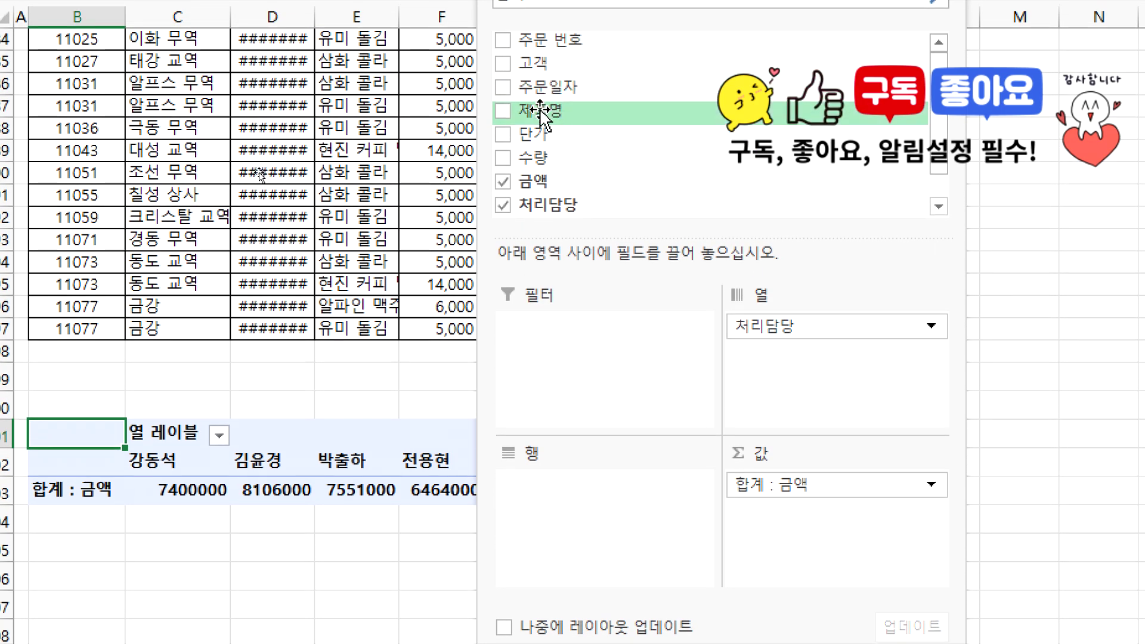
left_click_drag(539, 113, 522, 492)
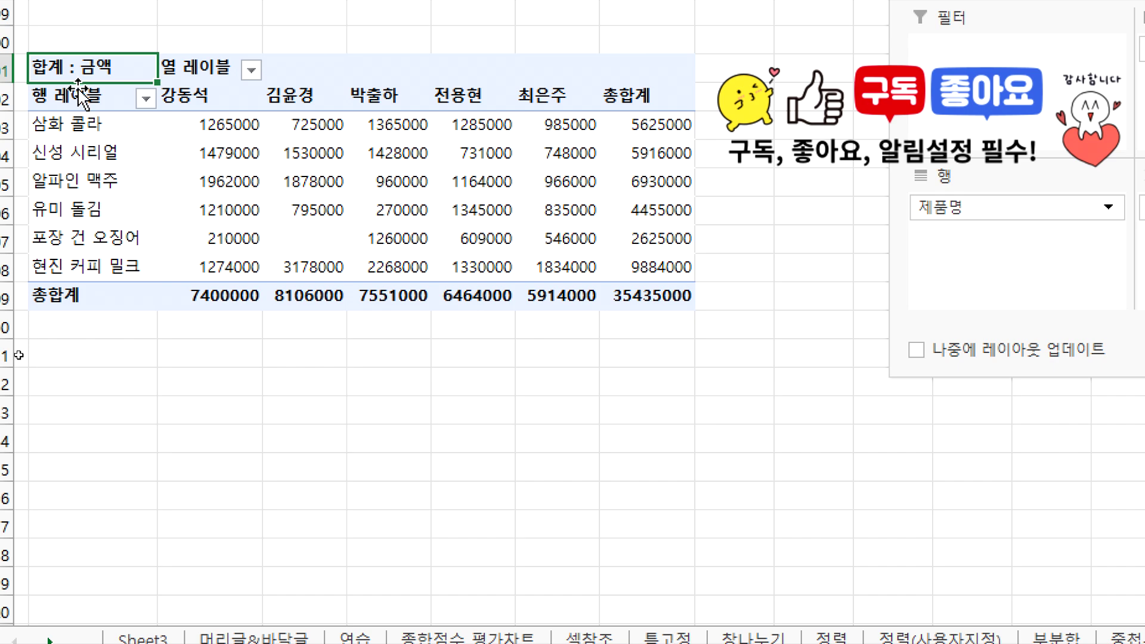
left_click(100, 124)
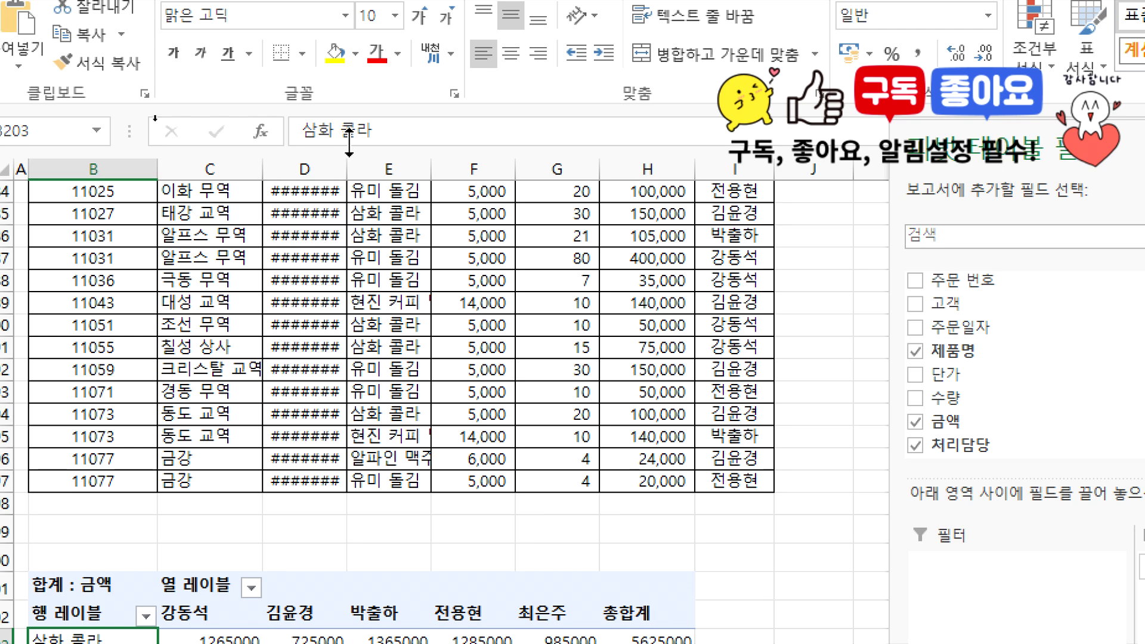
double_click(349, 168)
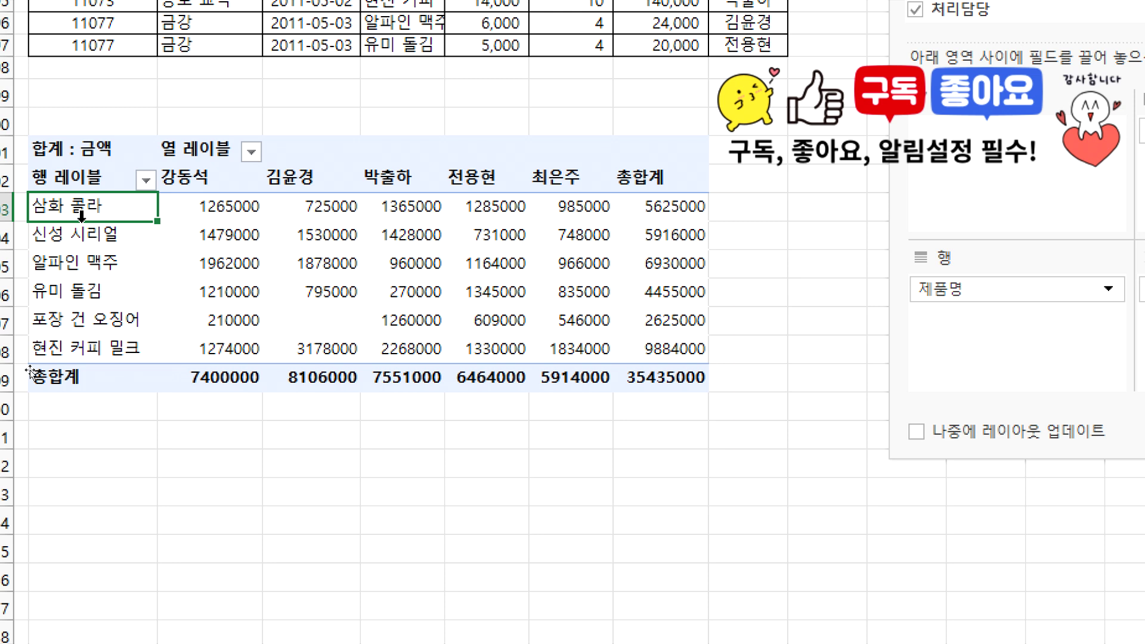
Examine the handler column labels, the product row labels and the 삼화 콜라 amounts under the first three handlers.
left_click_drag(189, 168, 553, 164)
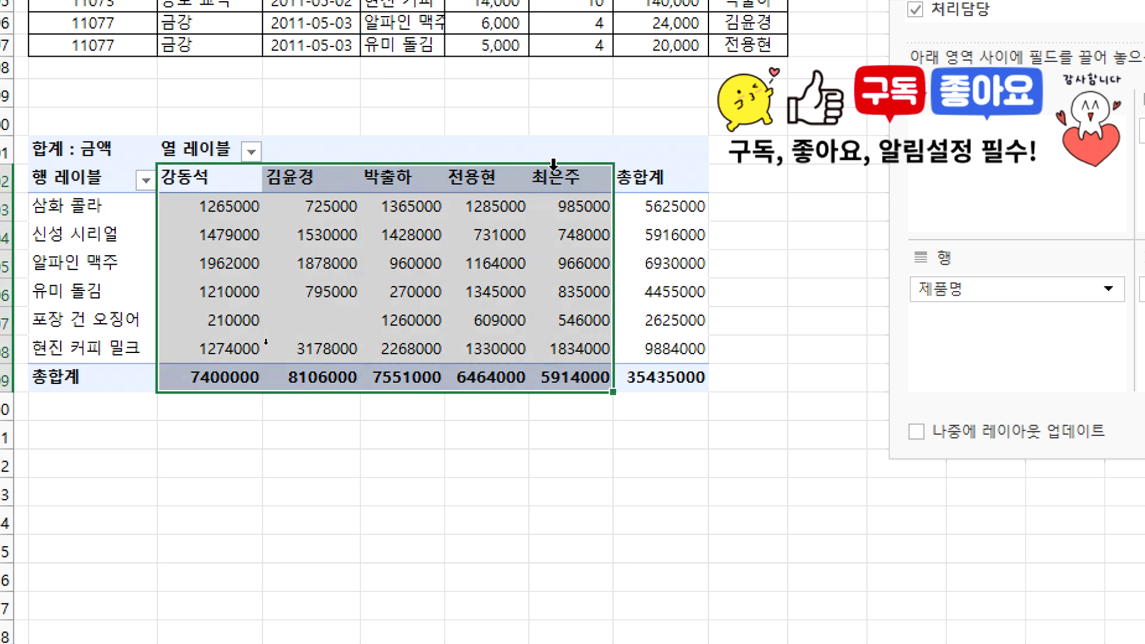
left_click(216, 178)
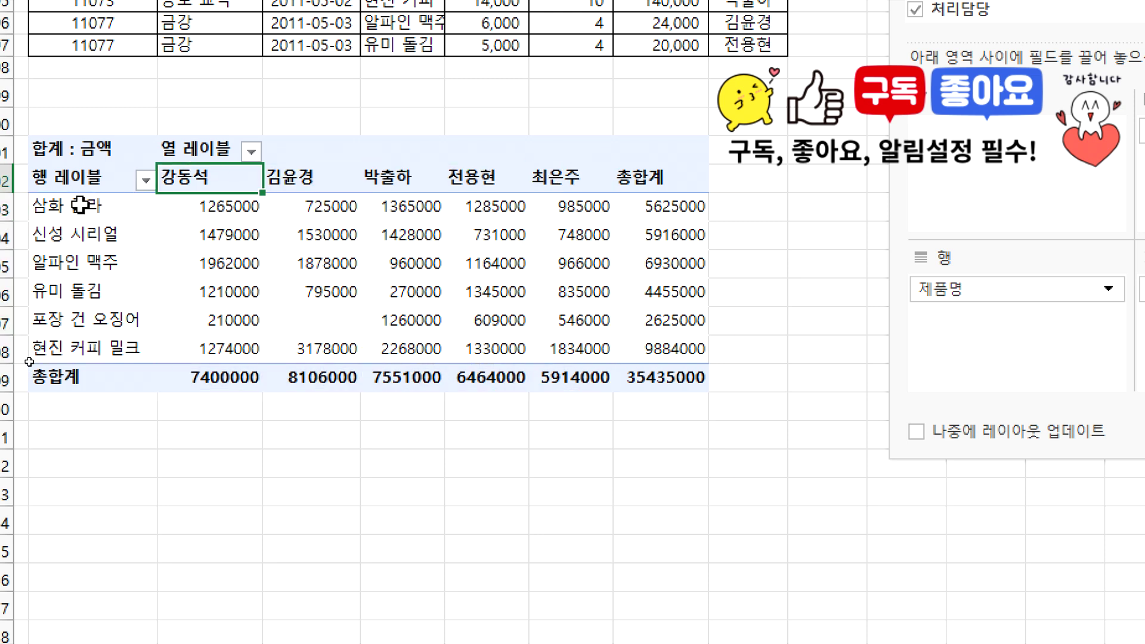
left_click_drag(80, 205, 68, 344)
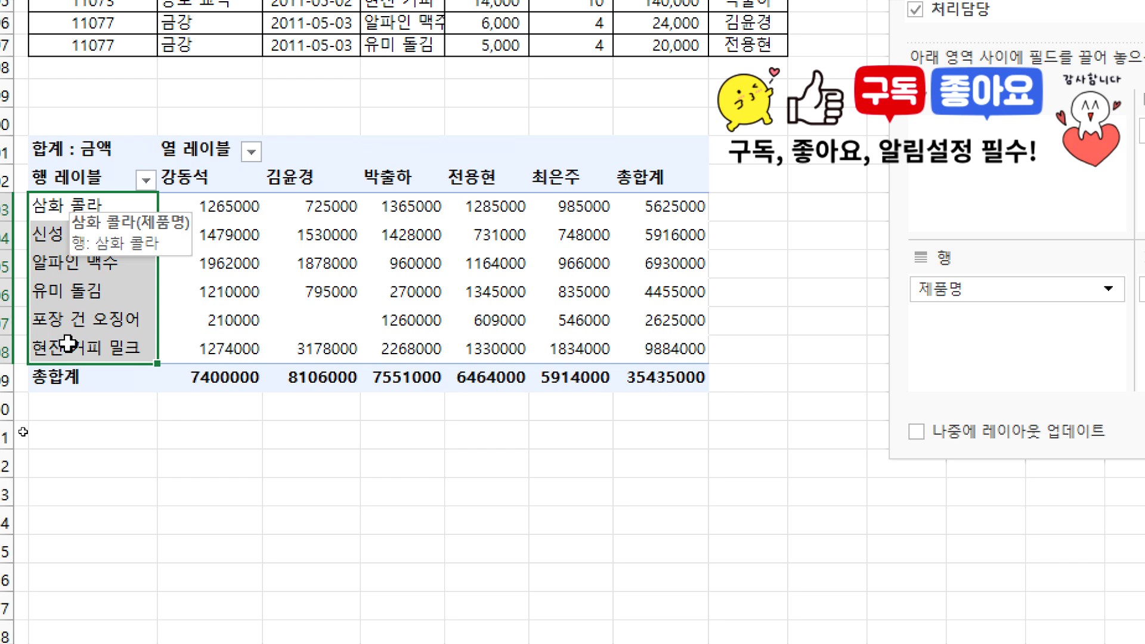
left_click(79, 290)
left_click(30, 358)
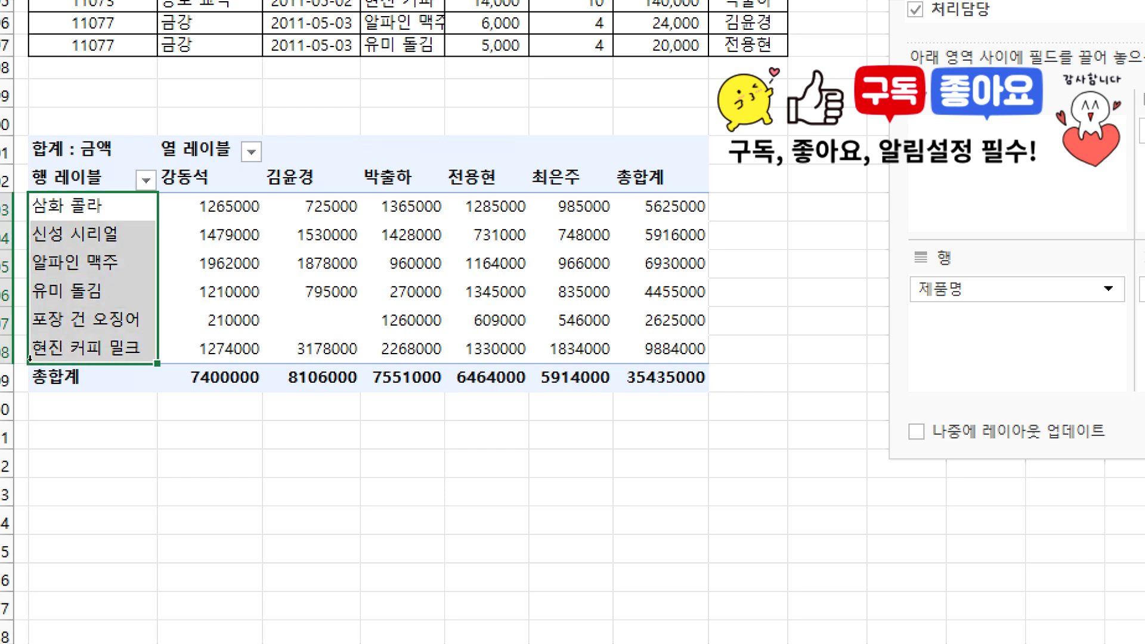
left_click(196, 205)
left_click(302, 209)
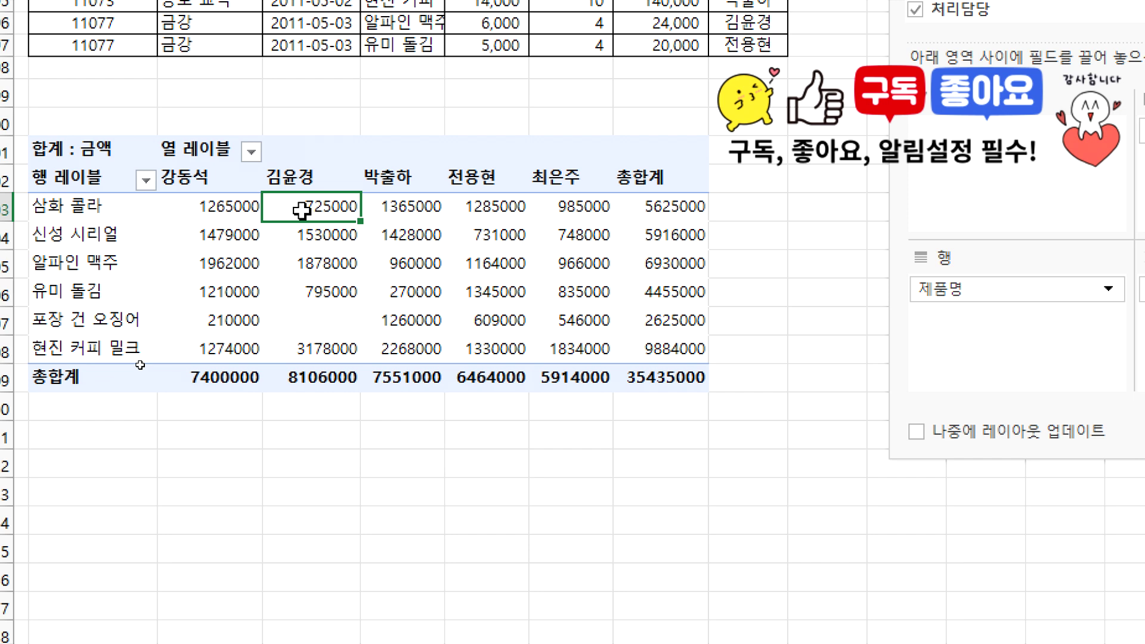
left_click(399, 210)
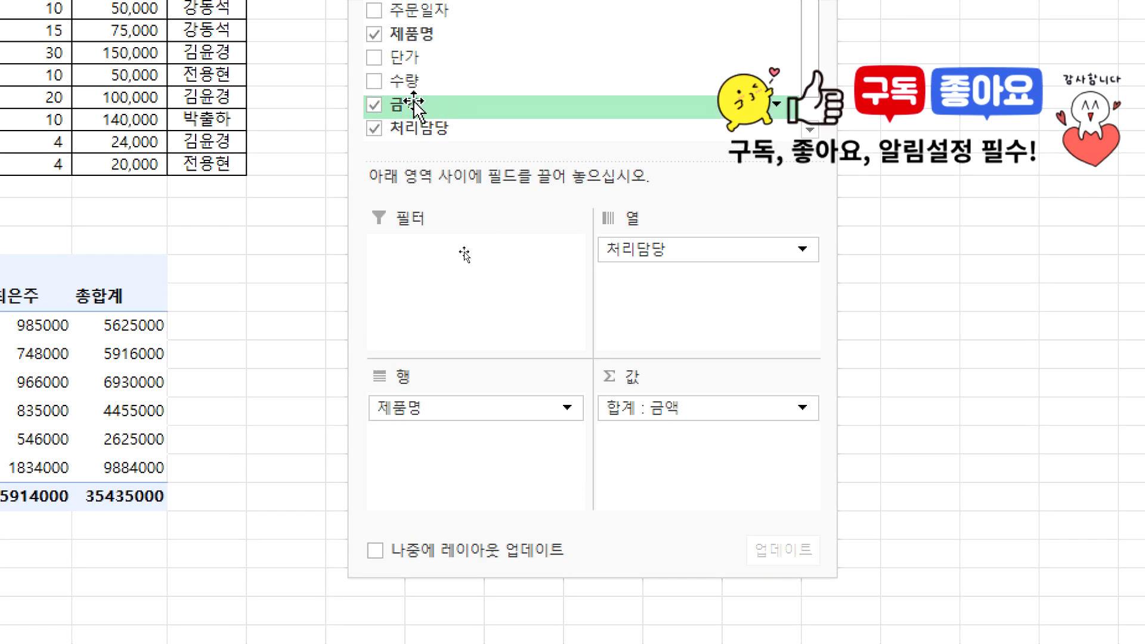
Add 금액 to the values area a second time and summarize this added value field by 개수 instead of 합계.
left_click_drag(417, 106, 631, 417)
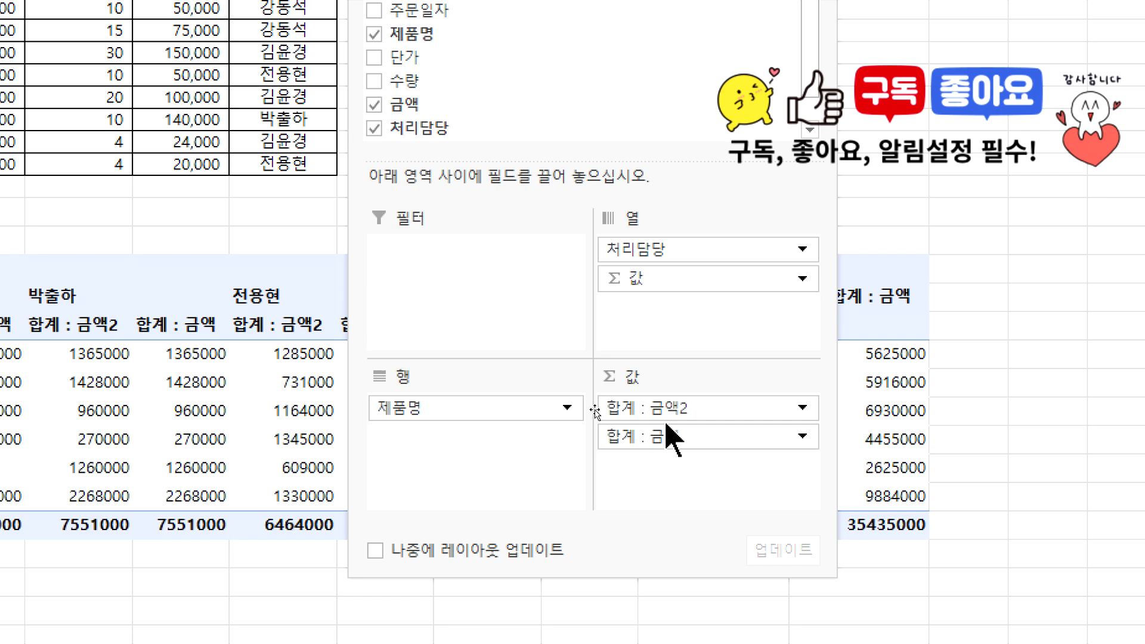
left_click(799, 409)
left_click(803, 409)
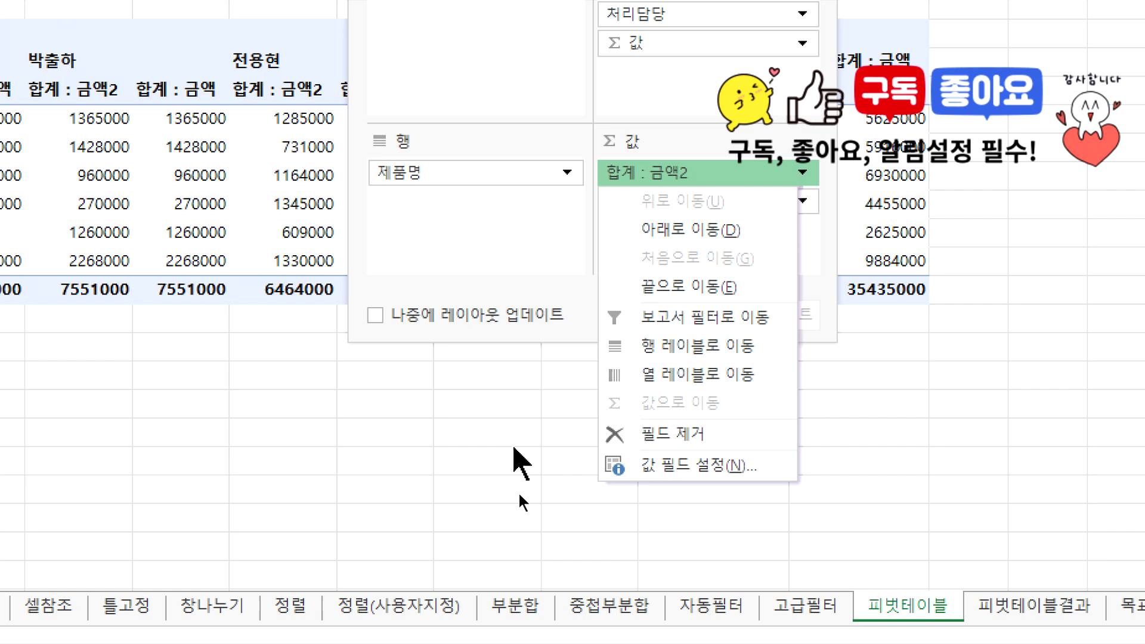
left_click(530, 256)
left_click(625, 174)
left_click(611, 467)
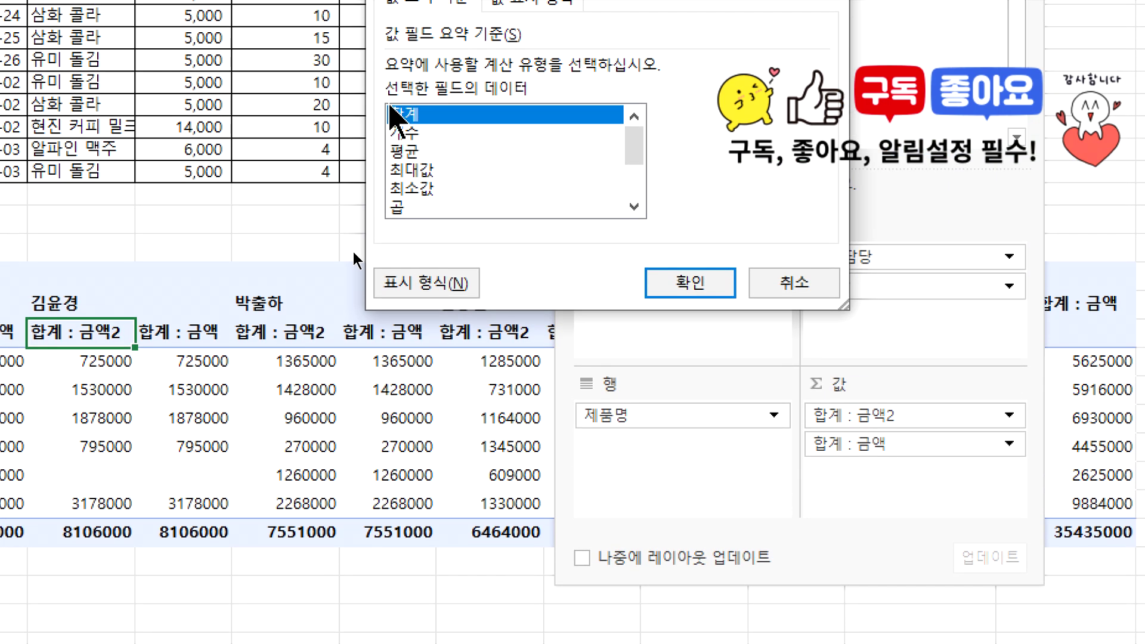
left_click(405, 24)
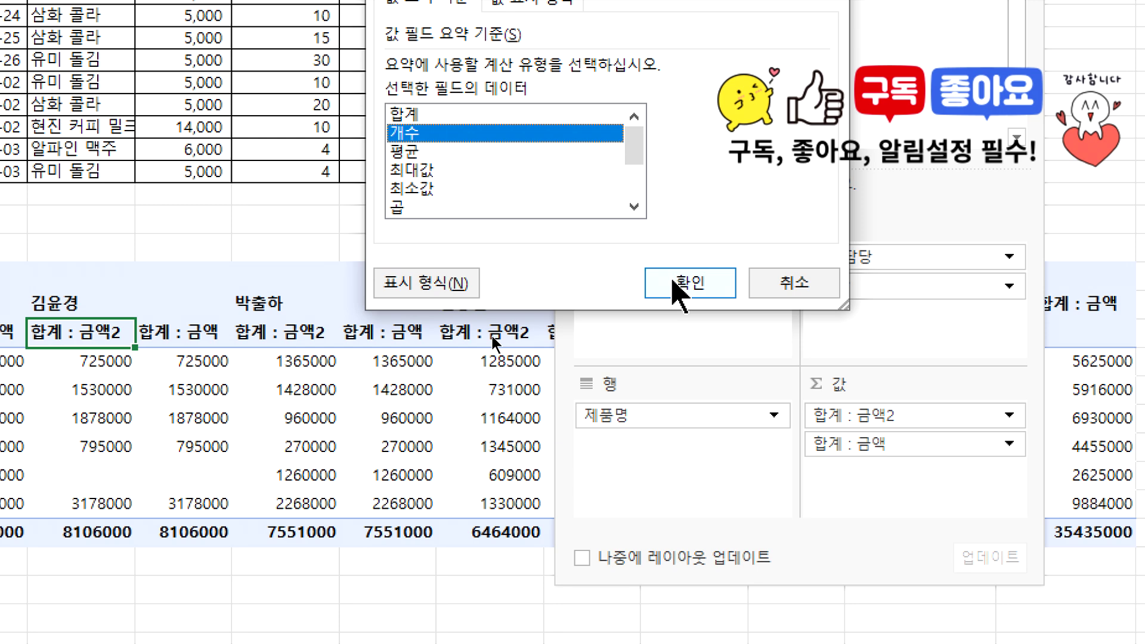
left_click(690, 173)
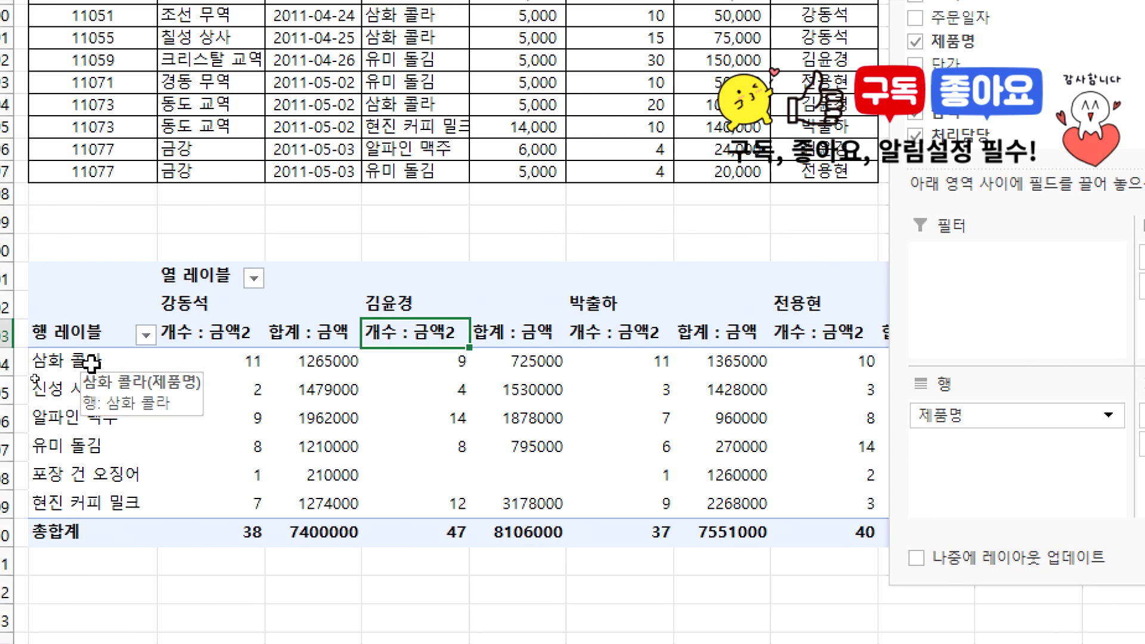
left_click(233, 360)
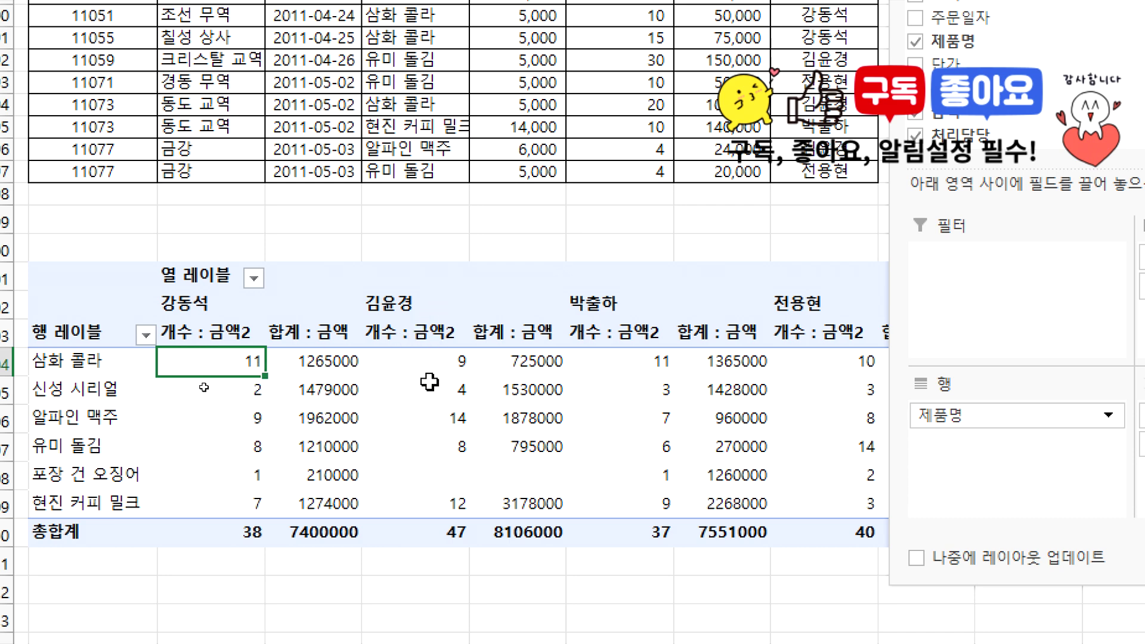
Examine the order counts and amounts in the first handler's total, then across the 삼화 콜라 row up to the overall count.
left_click(211, 535)
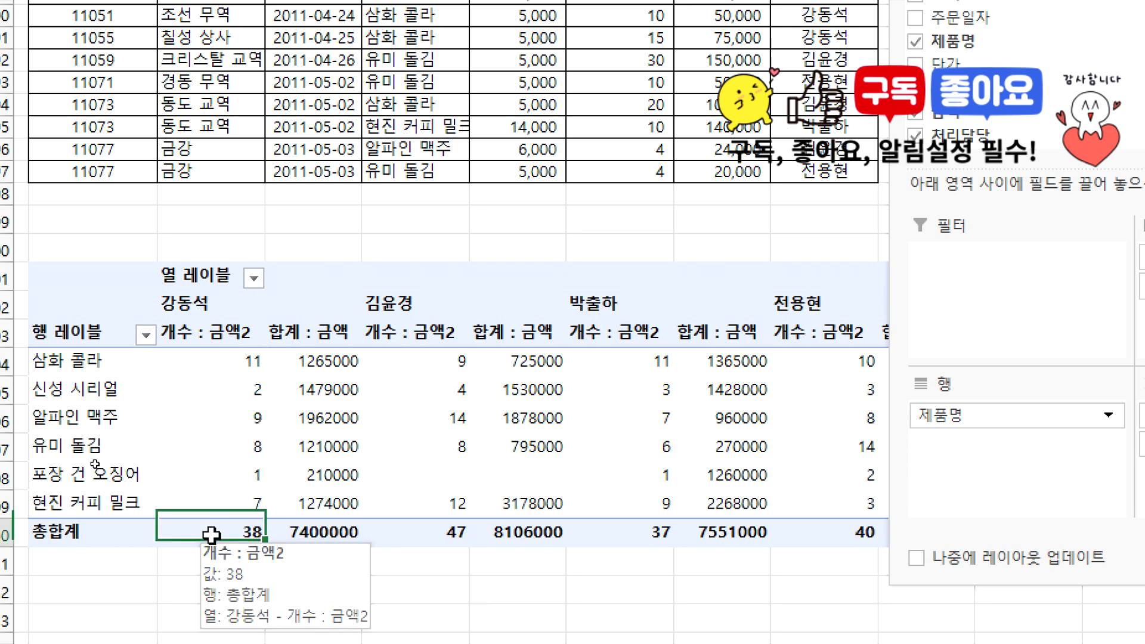
left_click(89, 361)
scroll(730, 583, "down", 1)
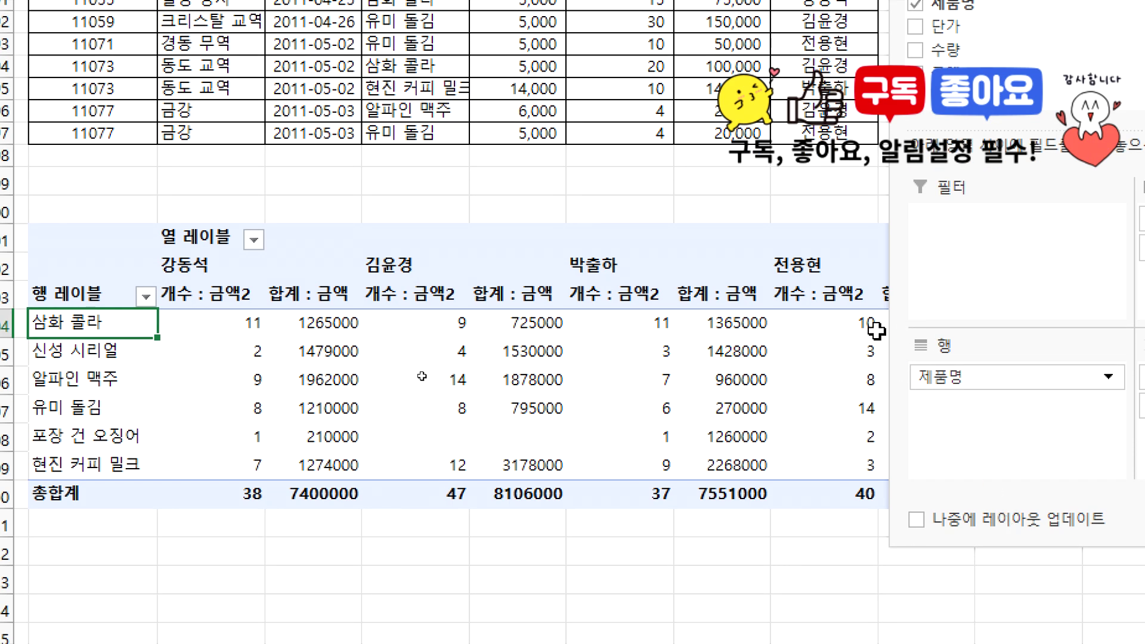
key("Right")
key("Right")
key("Right")
key("Right")
key("Right")
key("Right")
key("Right")
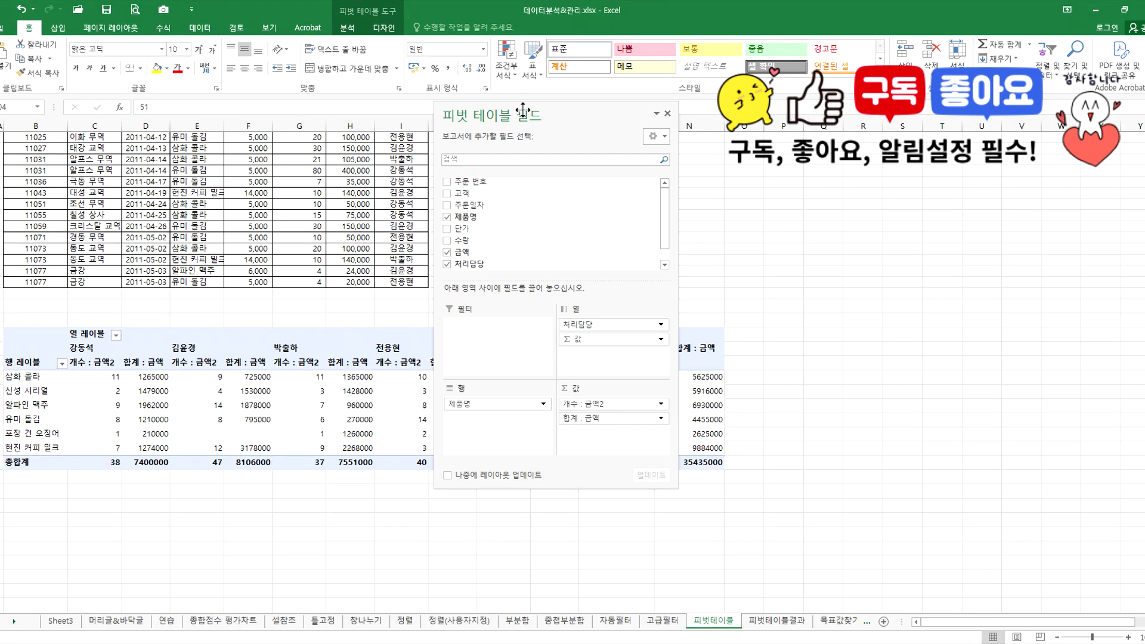
Move the pivot table field list off the total columns, dock it, and float it over the sheet again.
left_click_drag(523, 111, 888, 116)
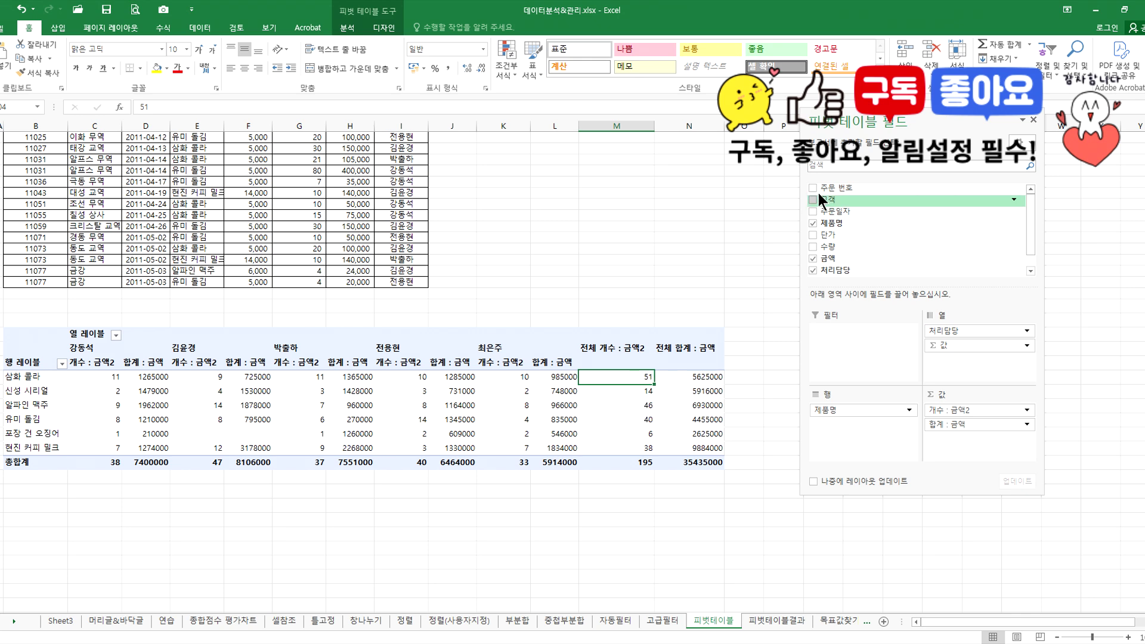
double_click(859, 122)
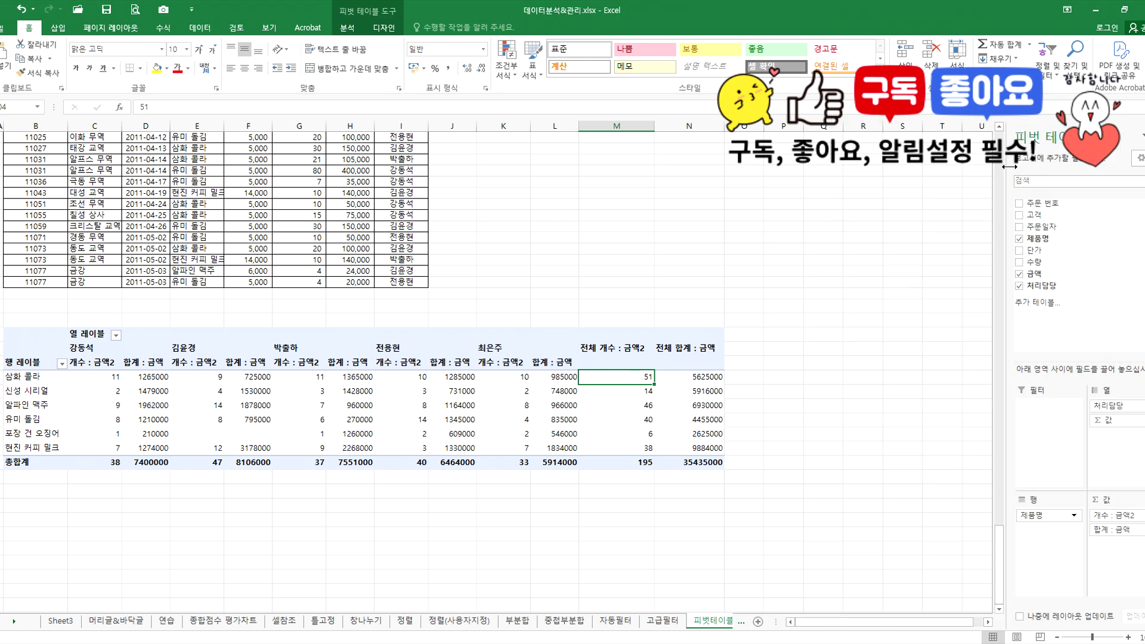
left_click_drag(1054, 130, 565, 151)
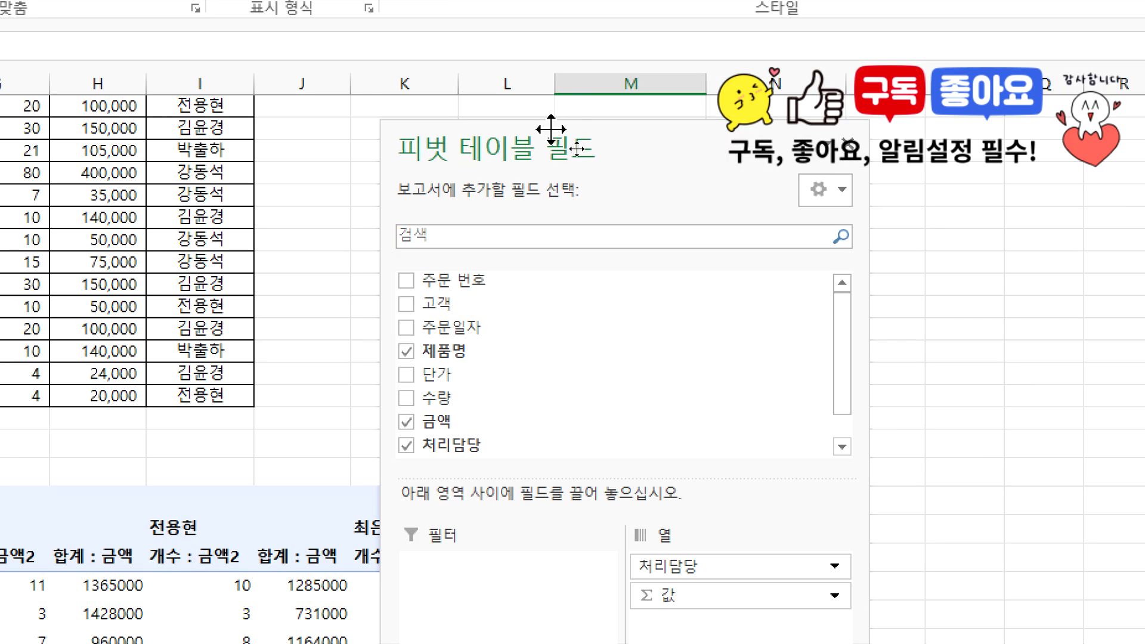
left_click_drag(576, 147, 514, 91)
Remove both 금액 value fields, 제품명 and 처리담당 from the pivot table's areas.
left_click_drag(521, 324, 128, 288)
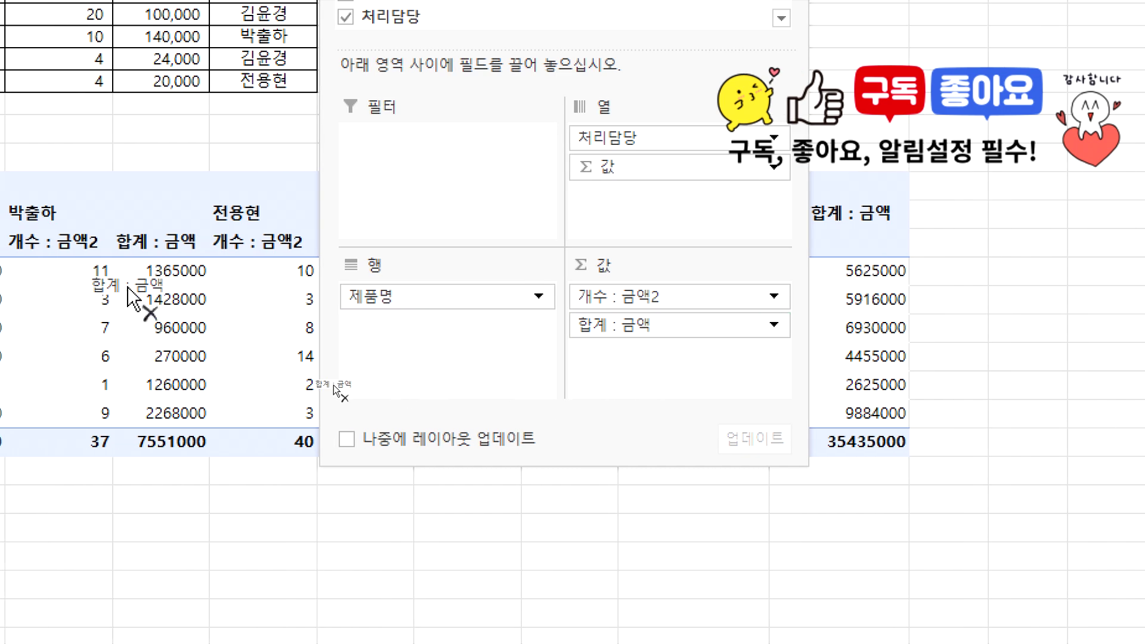
left_click_drag(572, 299, 173, 298)
left_click_drag(679, 138, 282, 78)
Add 금액 to the values area and 주문일자 to the rows area.
left_click_drag(383, 116, 611, 404)
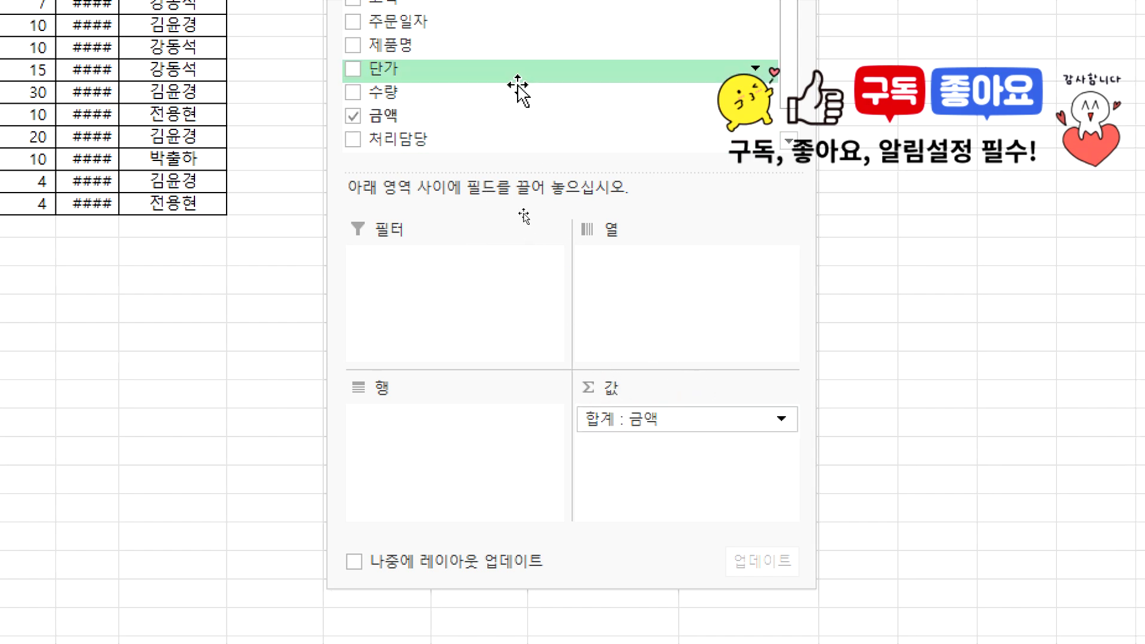
left_click_drag(419, 122, 367, 572)
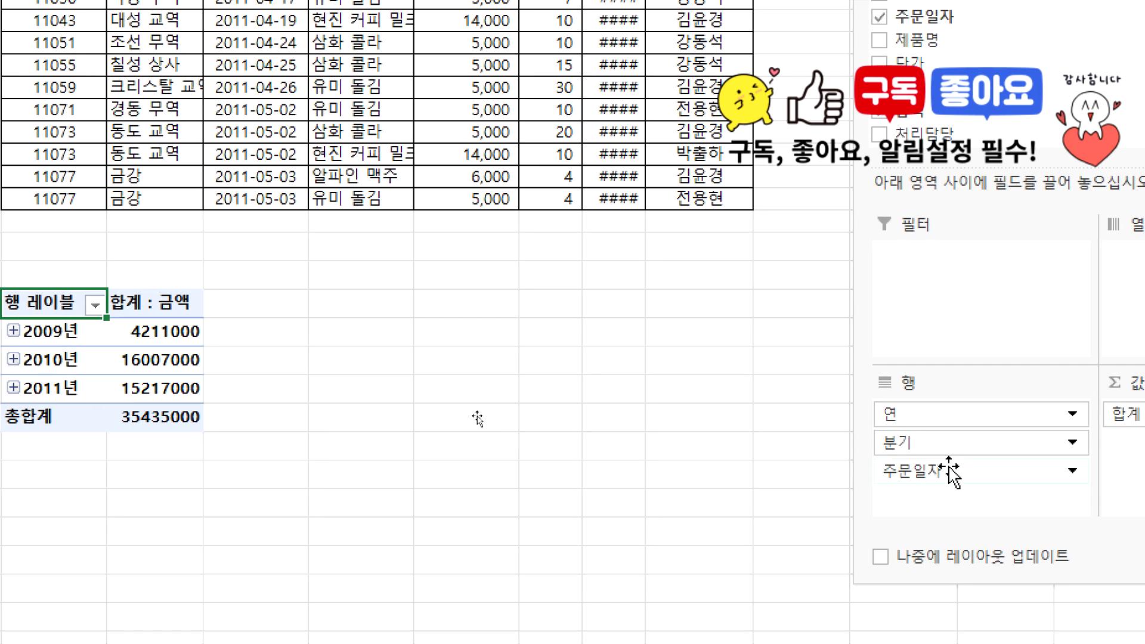
Expand the 2009년, 2010년 and 2011년 row groups to show their quarters.
left_click(40, 330)
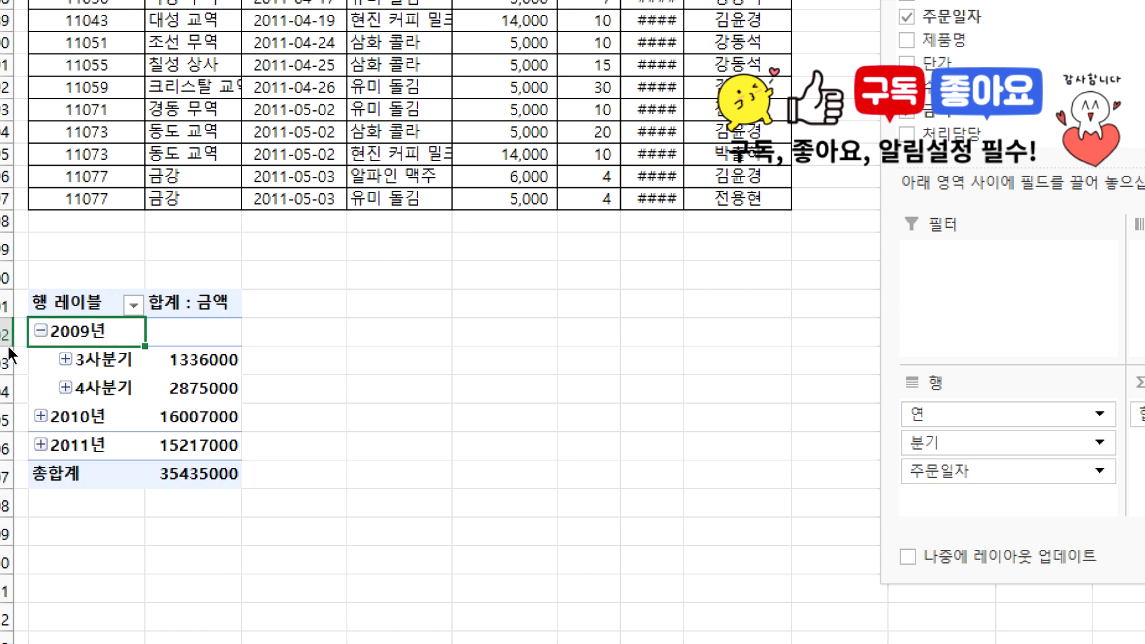
left_click(39, 417)
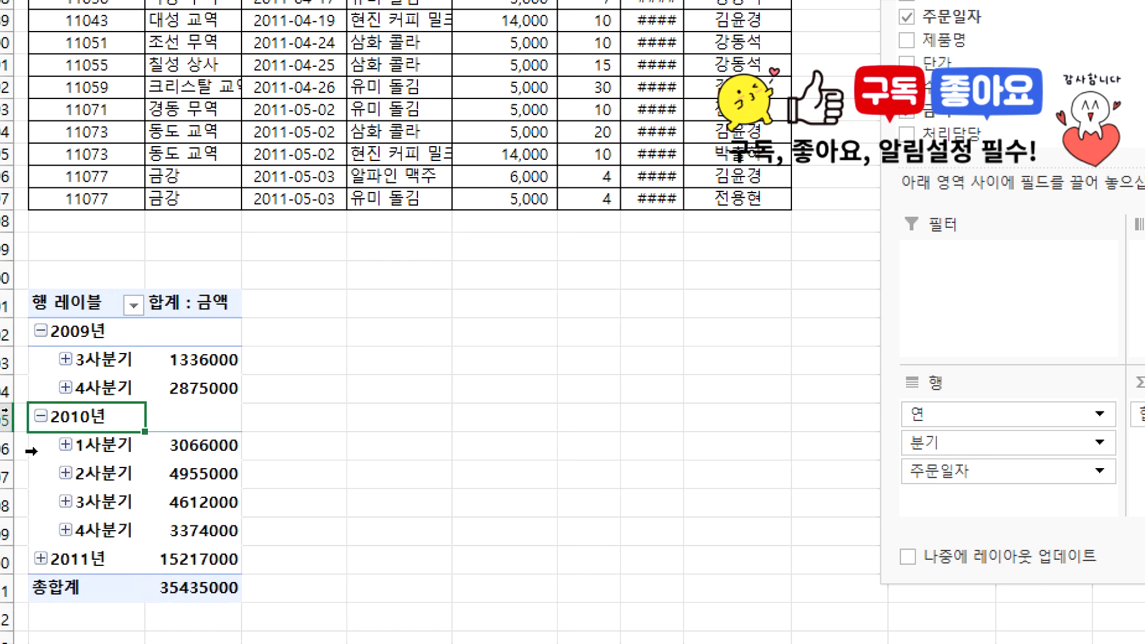
left_click(40, 558)
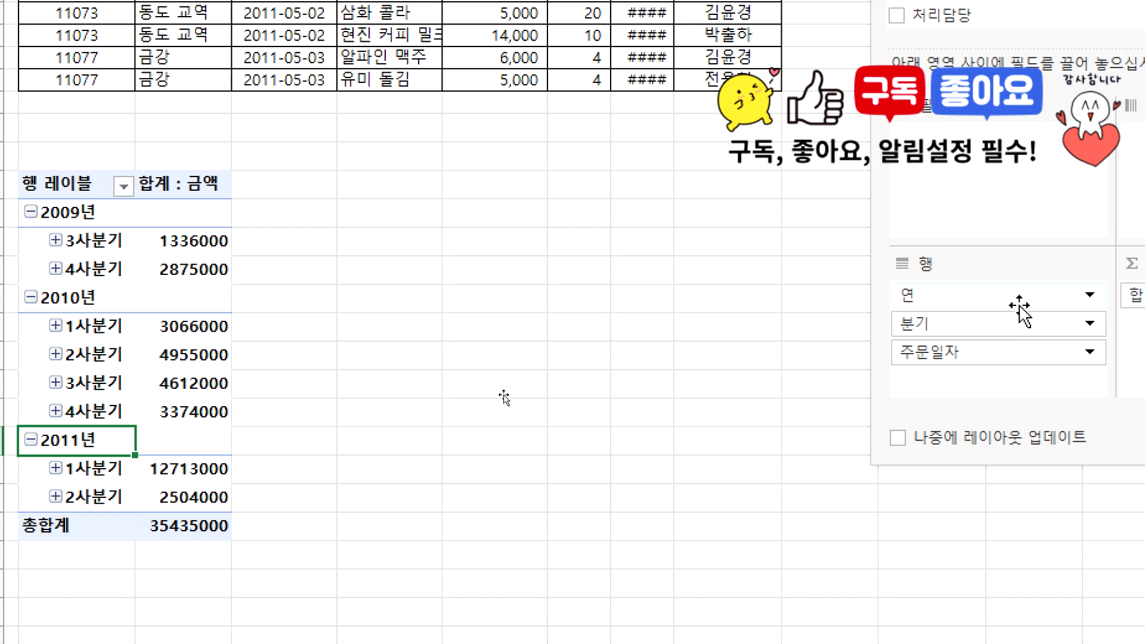
Group the order dates by 월 and 연 only, leaving out 분기.
left_click(87, 239)
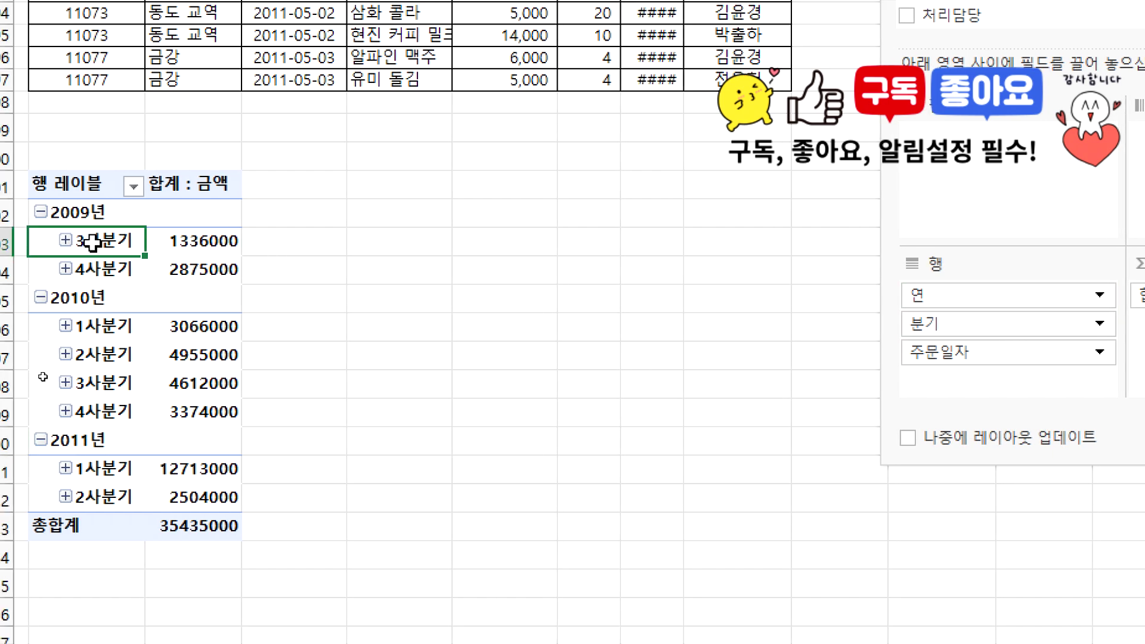
right_click(86, 240)
key("Escape")
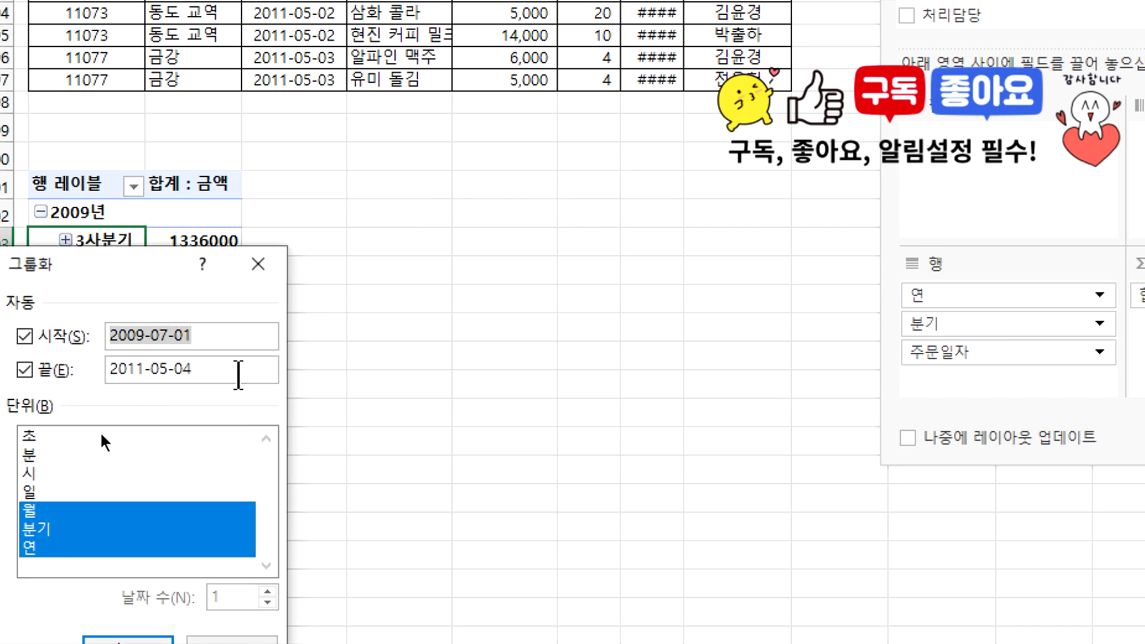
left_click_drag(138, 279, 458, 158)
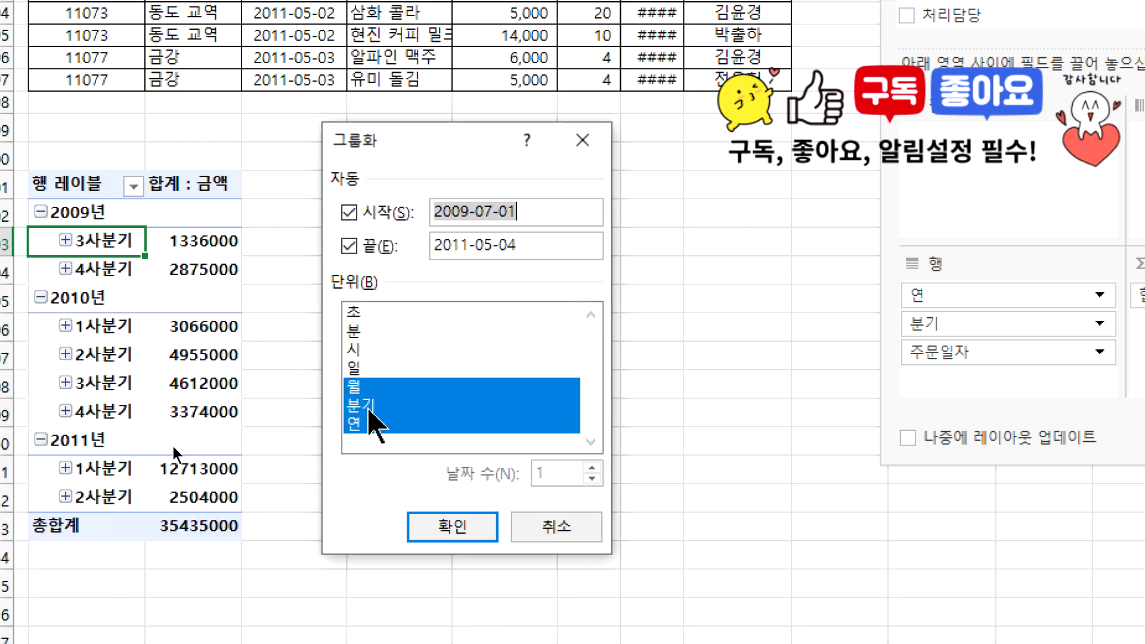
left_click(365, 406, "ctrl")
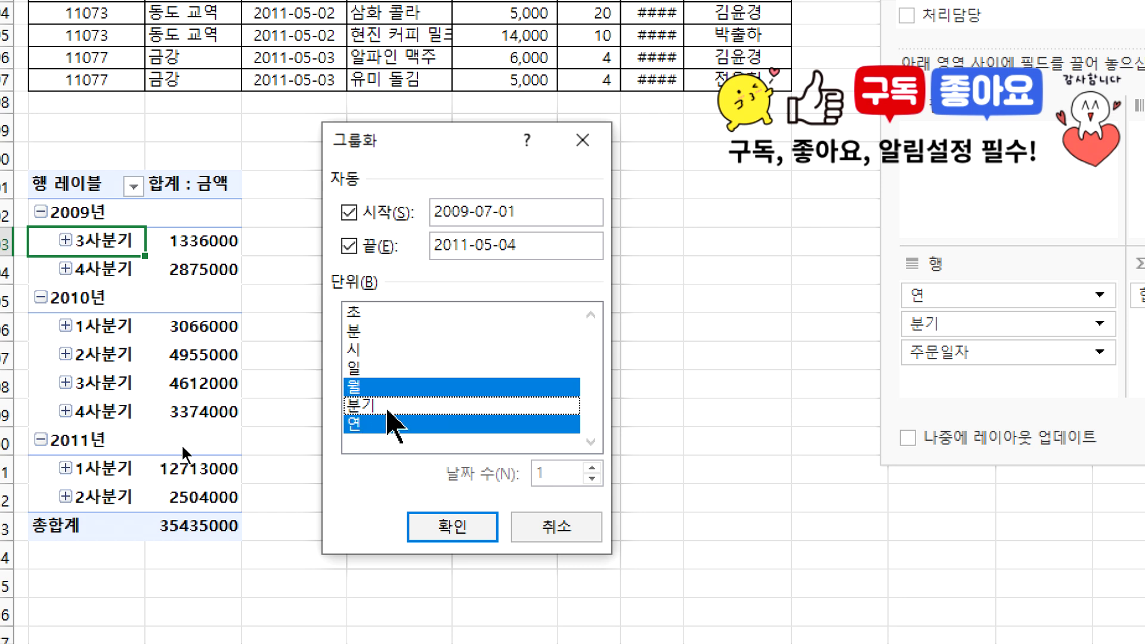
left_click(417, 525)
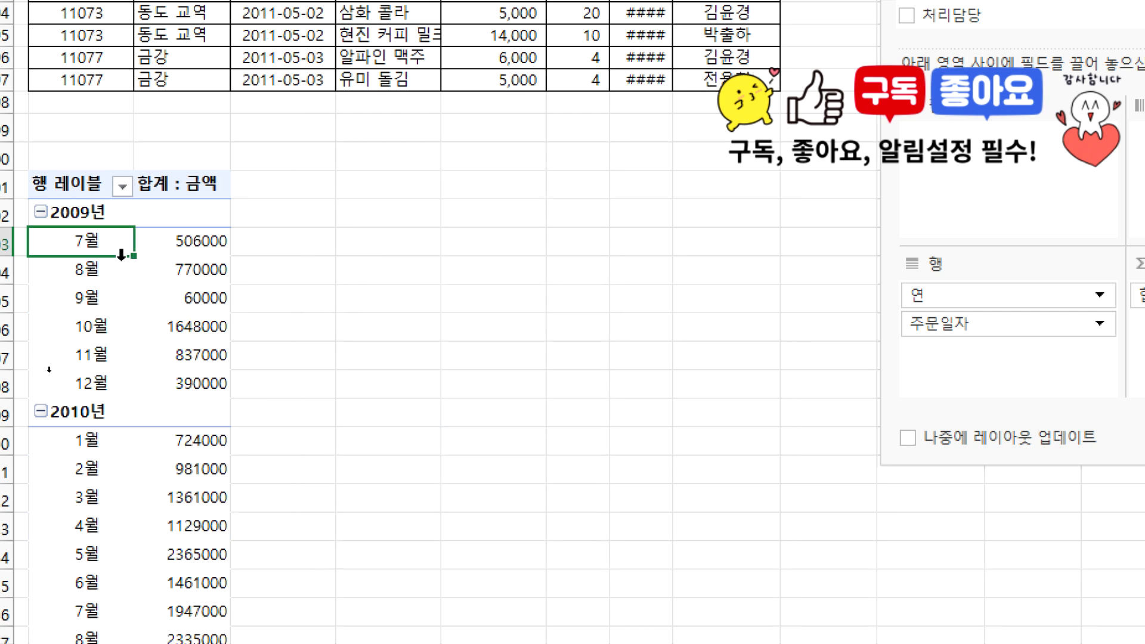
Reopen the order date grouping, switch 연 off and back on, and apply it with 월 and 연.
right_click(95, 240)
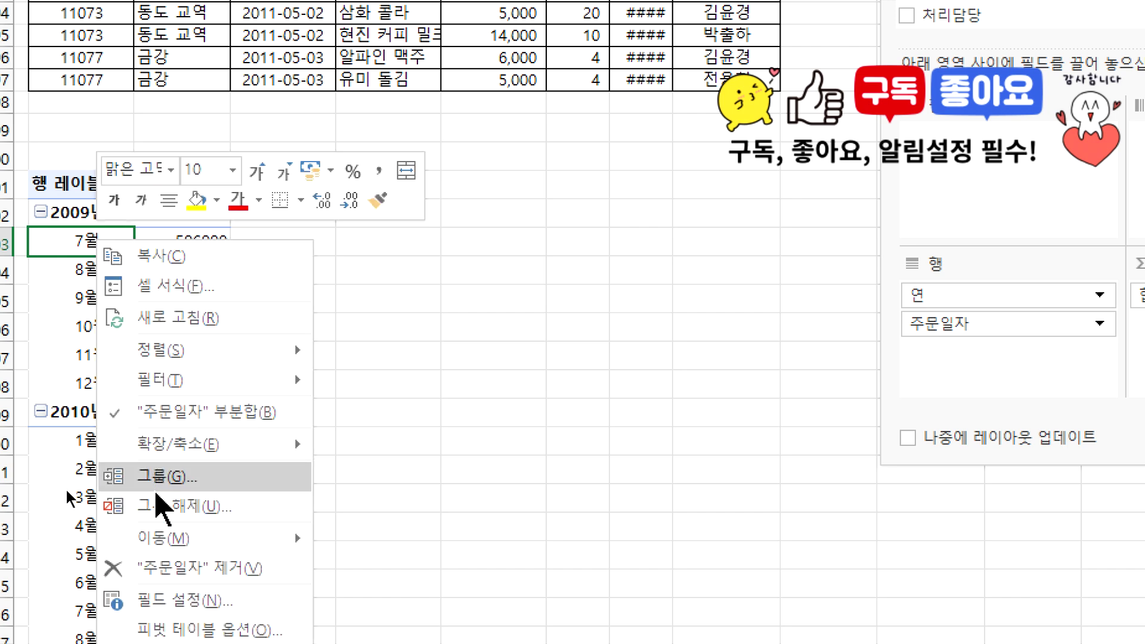
left_click(162, 475)
left_click_drag(161, 267, 472, 132)
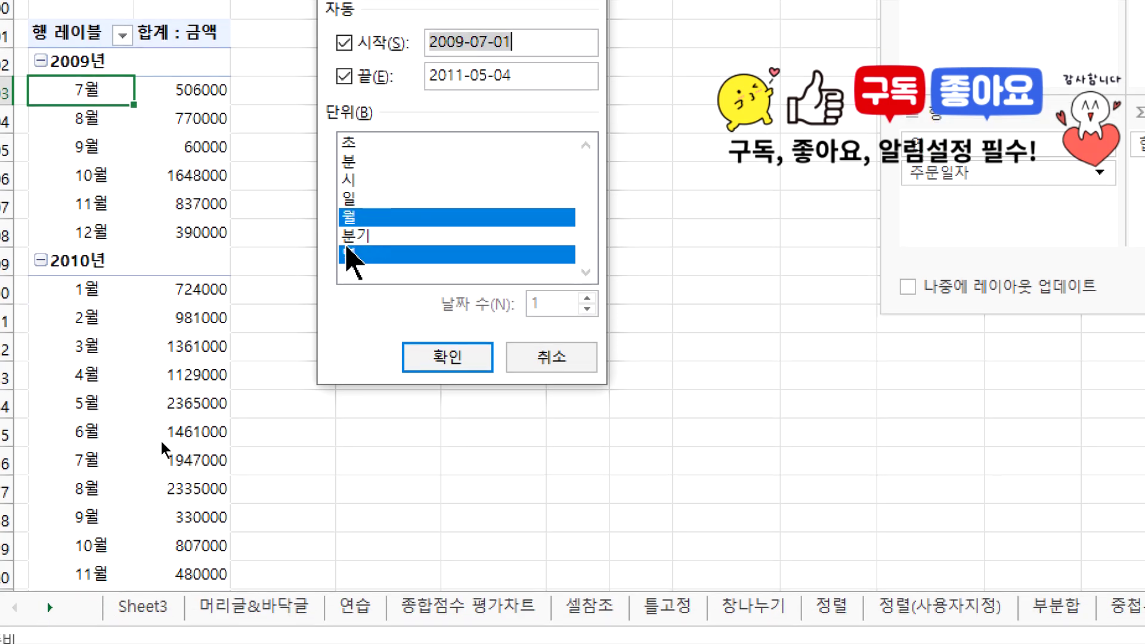
left_click(348, 254)
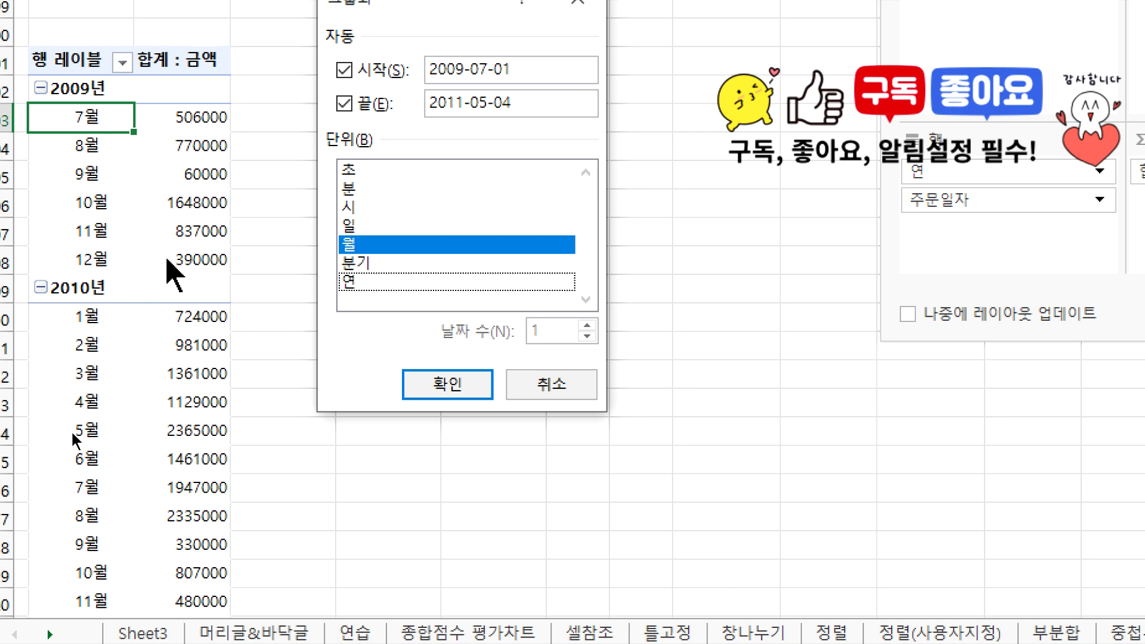
left_click(352, 282)
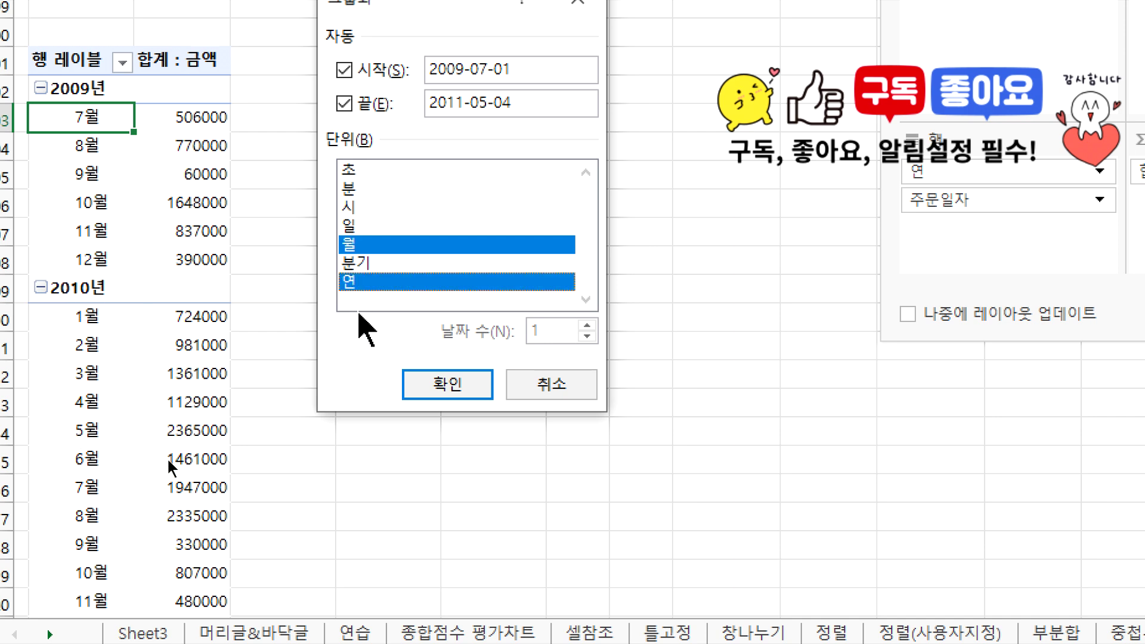
left_click(430, 390)
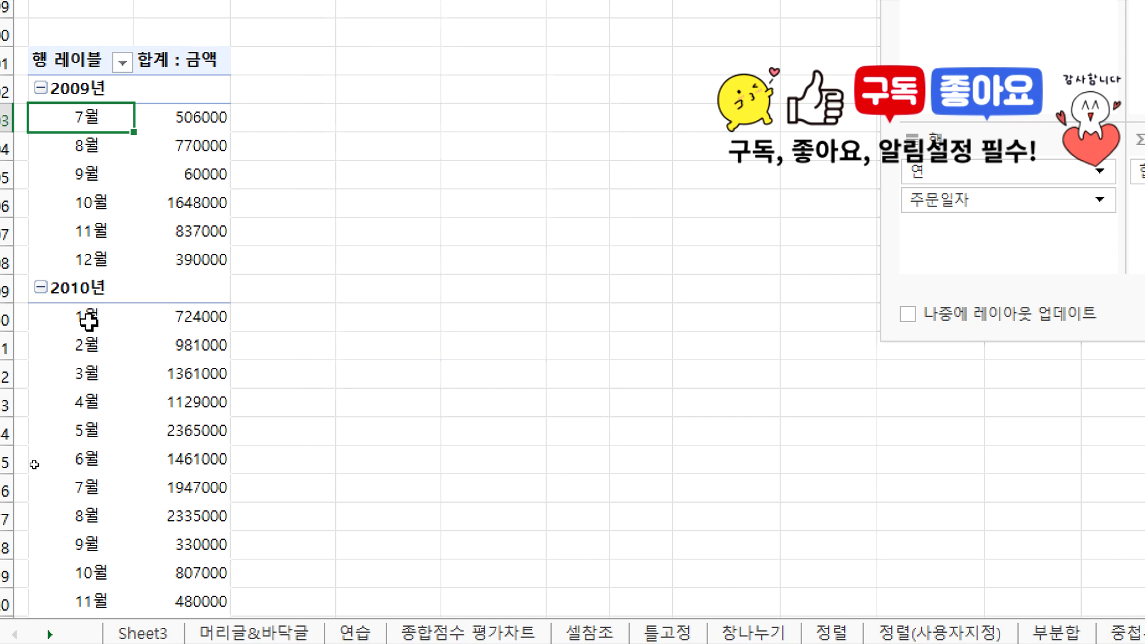
Group the order dates by 월 alone and check the combined amount for 7월.
right_click(99, 117)
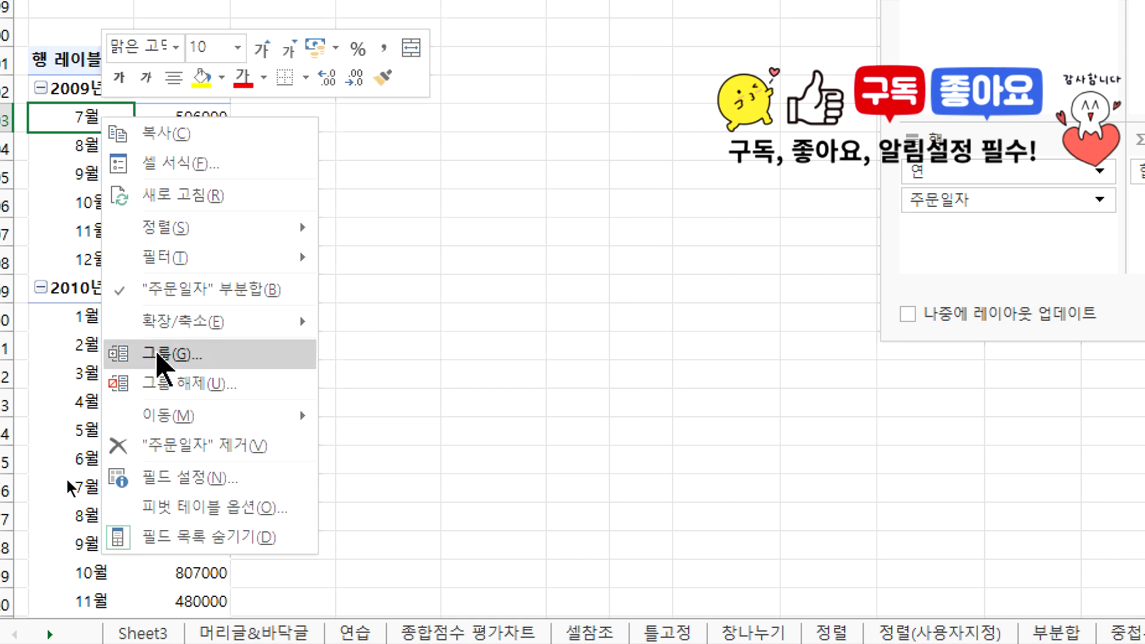
left_click(162, 363)
left_click(110, 417)
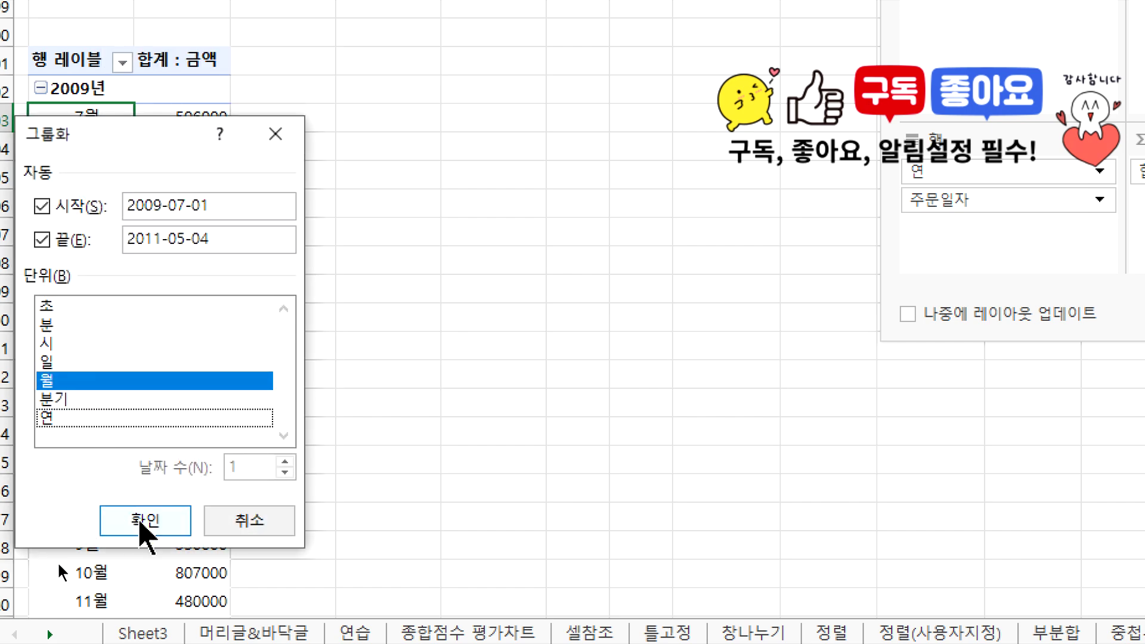
left_click(143, 519)
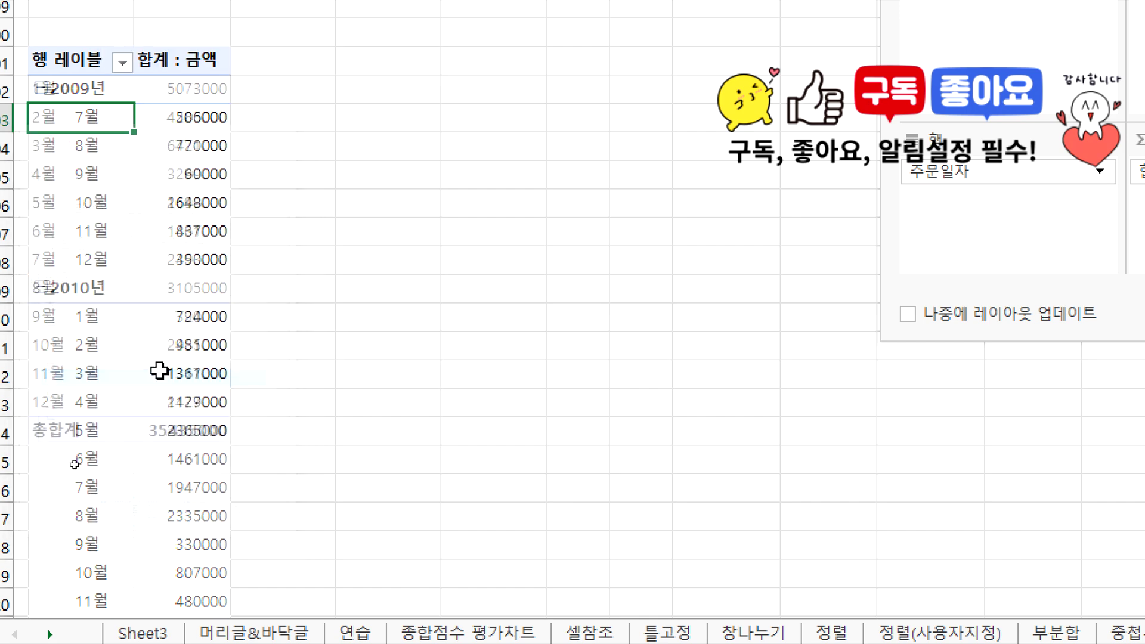
left_click(42, 263)
left_click(186, 258)
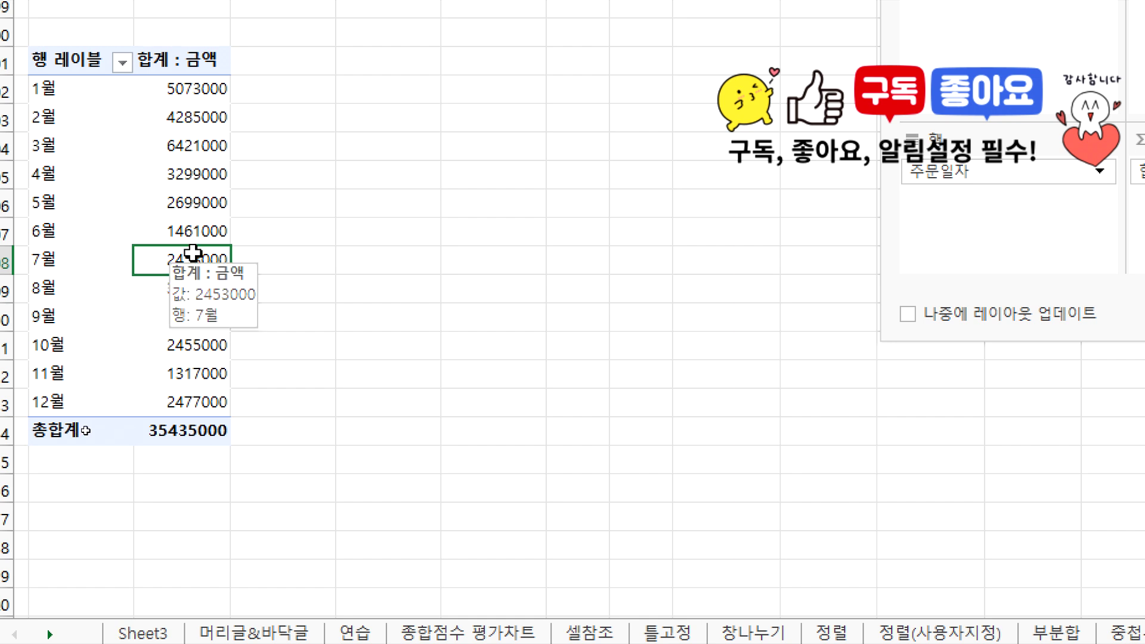
Group the order dates by 월, 분기 and 연 together.
right_click(39, 260)
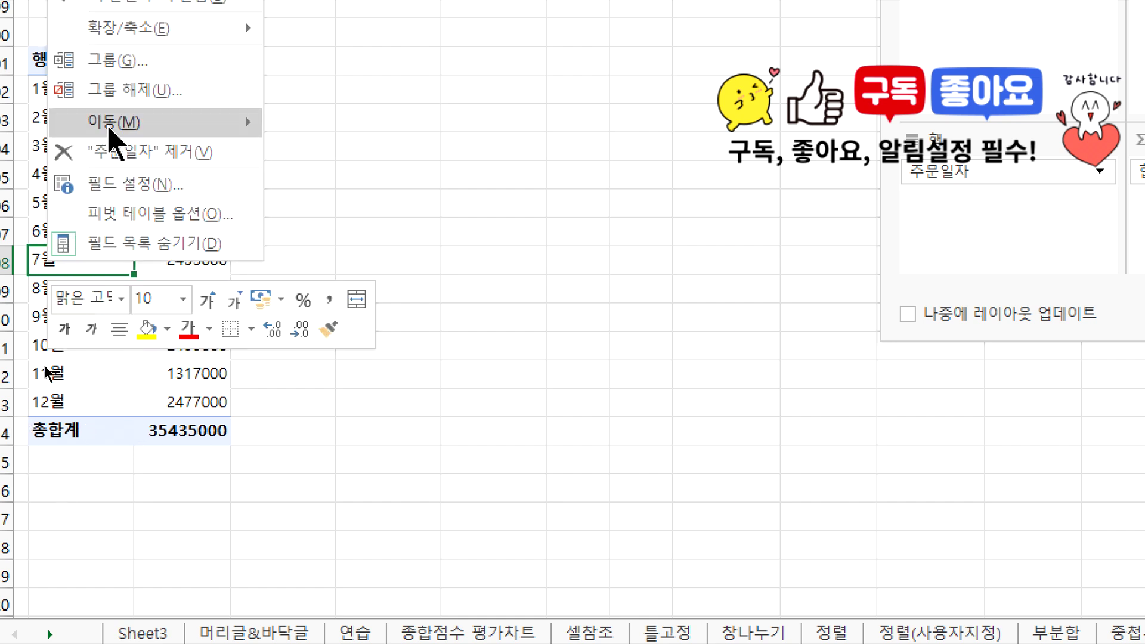
left_click(105, 61)
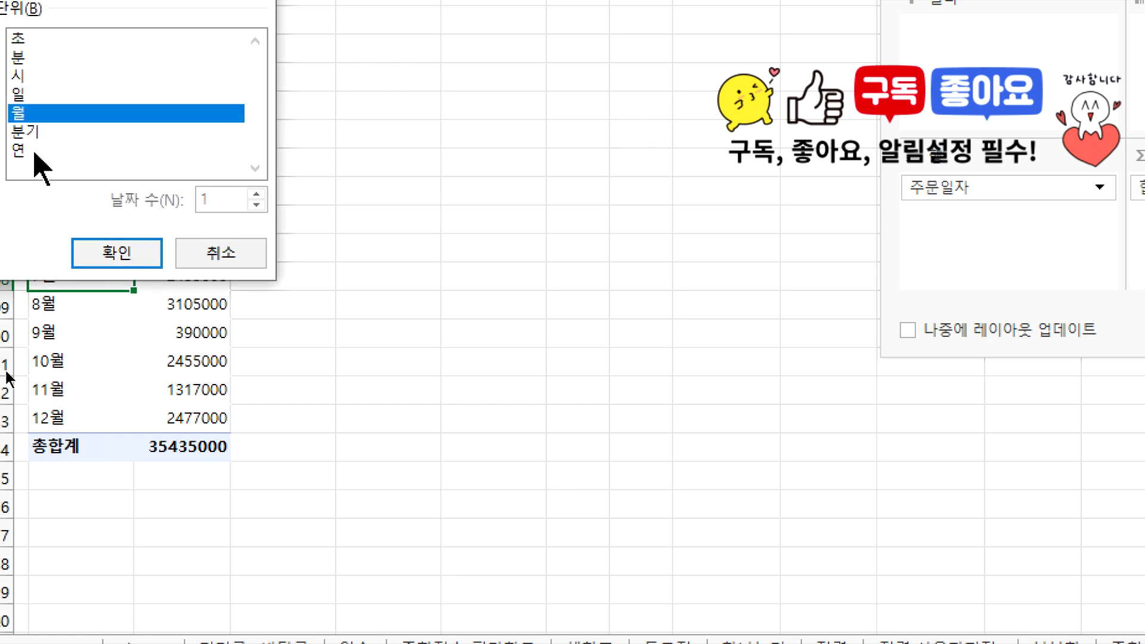
left_click(34, 151)
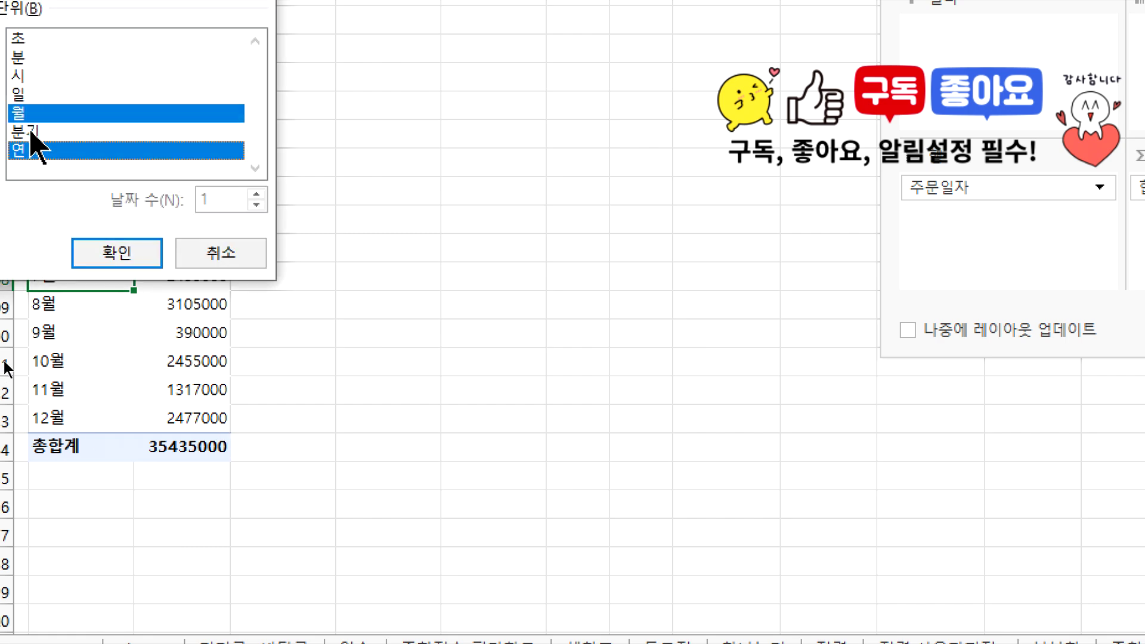
left_click(33, 132)
left_click(117, 252)
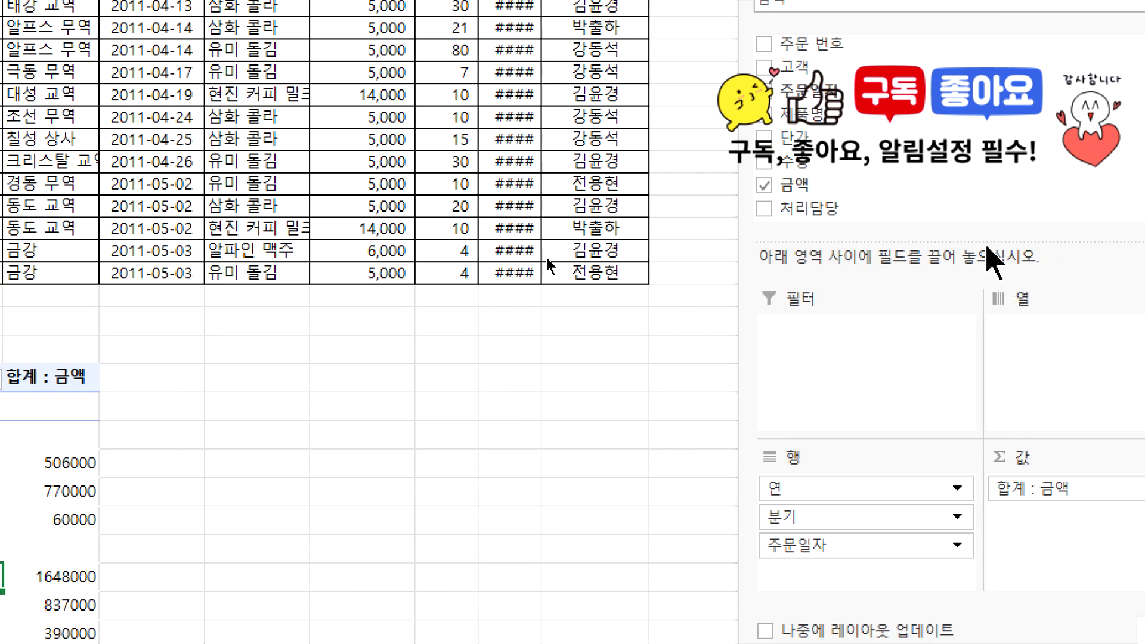
Add 처리담당 to the columns area and widen column D so its order dates fit.
left_click_drag(799, 209, 1035, 358)
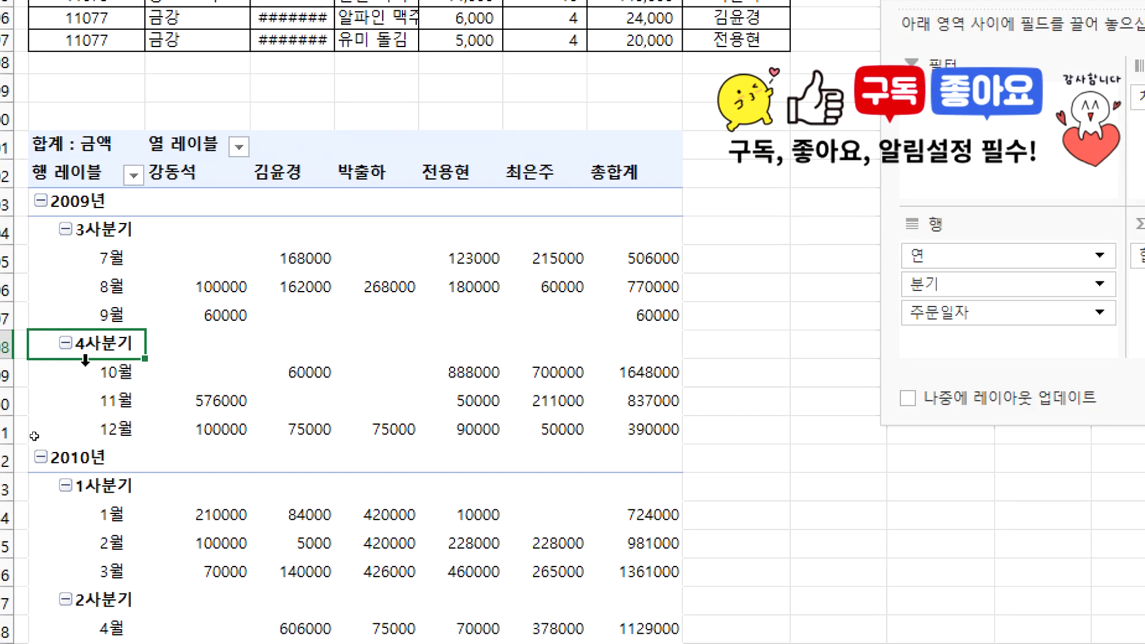
left_click(182, 176)
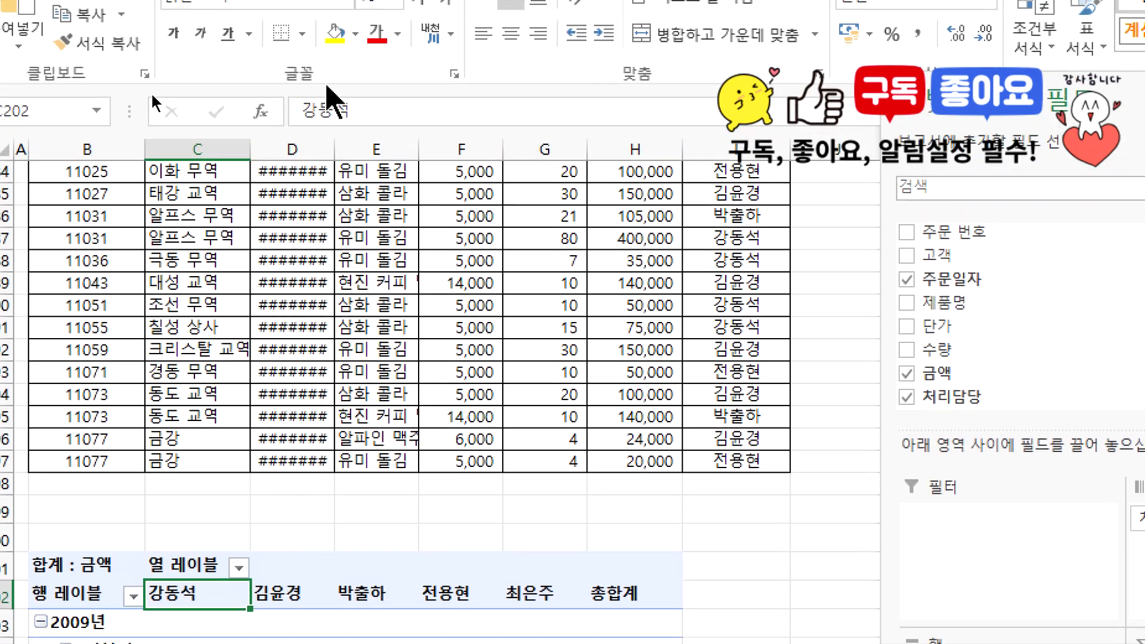
left_click_drag(334, 149, 349, 149)
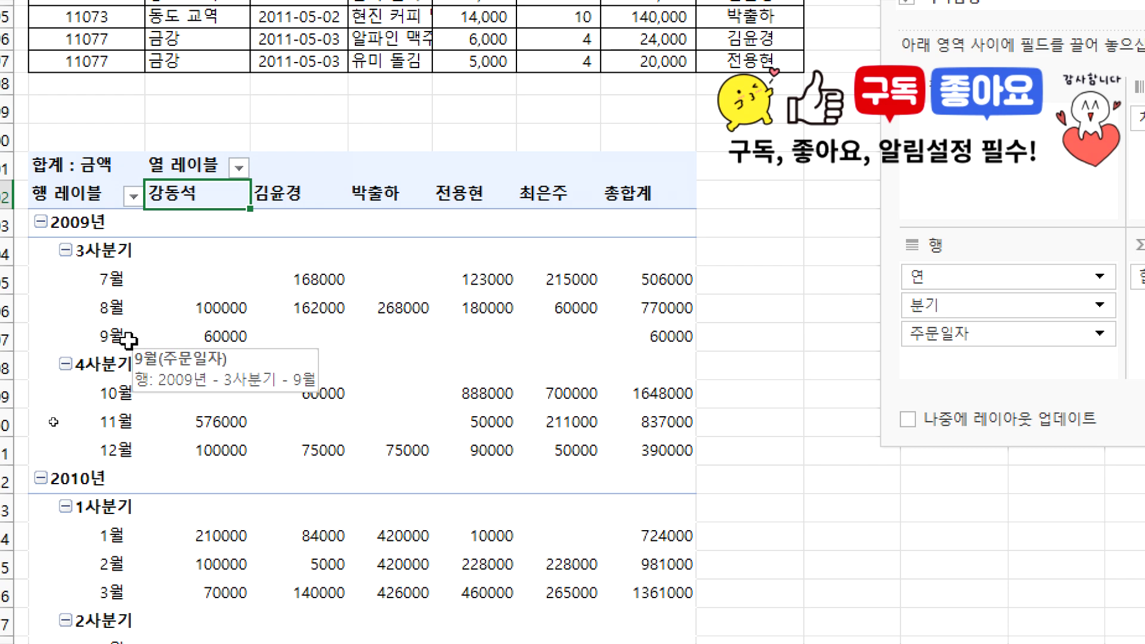
Clear the pivot table by removing 연, 분기, 주문일자, 금액 and 처리담당 from its areas.
left_click_drag(1008, 281, 753, 286)
left_click_drag(504, 277, 505, 279)
left_click_drag(685, 298, 499, 311)
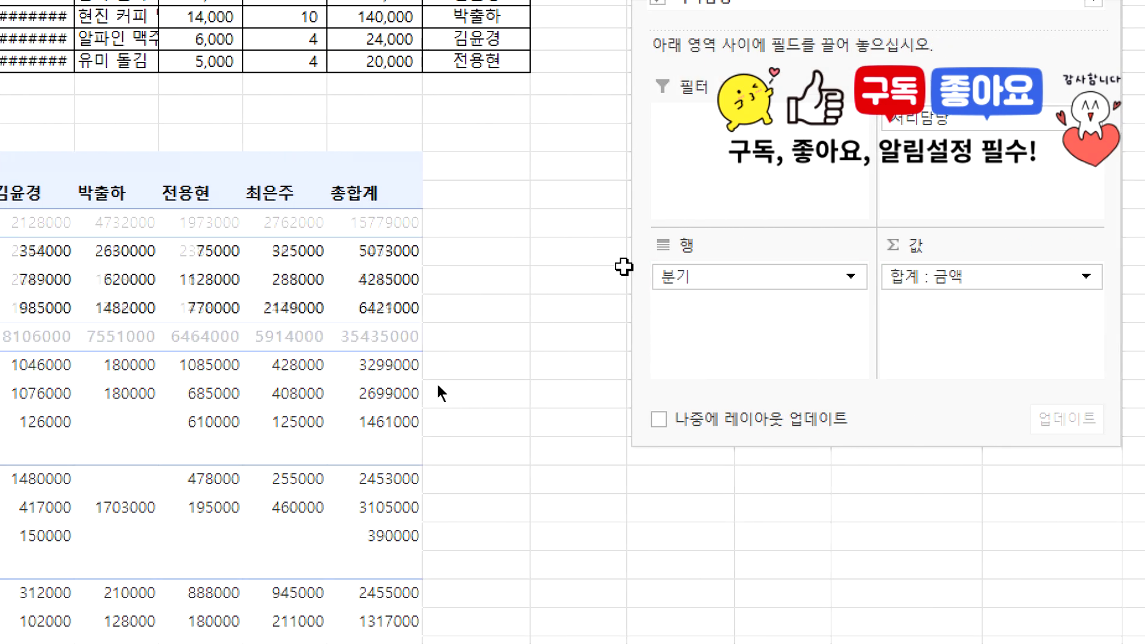
left_click_drag(700, 280, 465, 280)
left_click_drag(902, 276, 419, 268)
left_click_drag(945, 121, 516, 166)
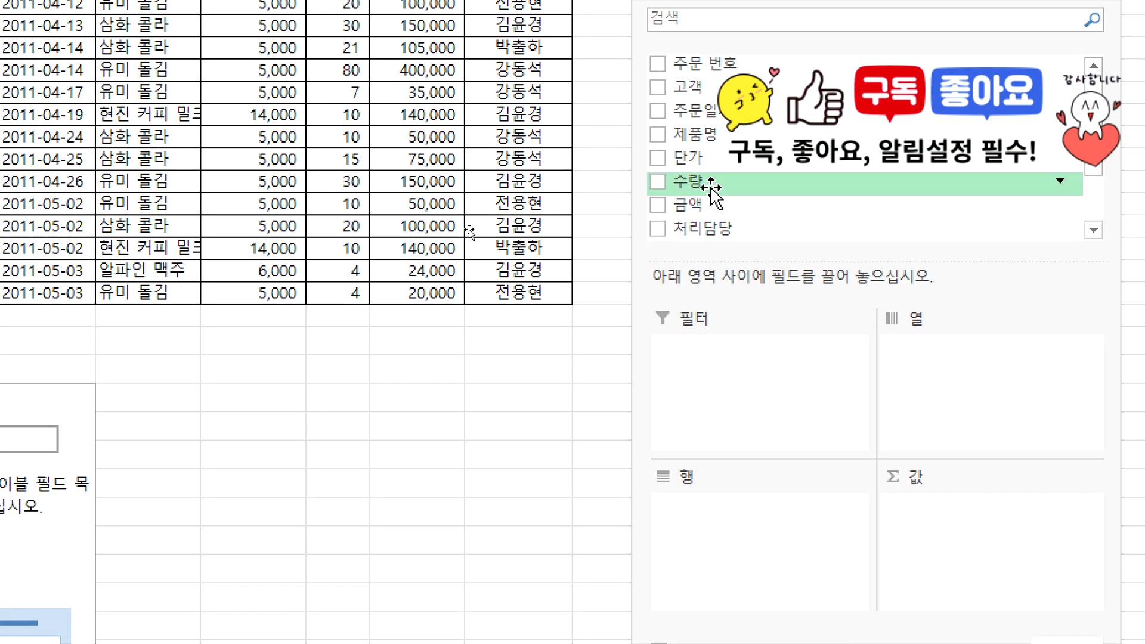
Place 처리담당 in the pivot table's columns area and 금액 in its rows area, and look through the listed amounts.
left_click_drag(707, 229, 937, 356)
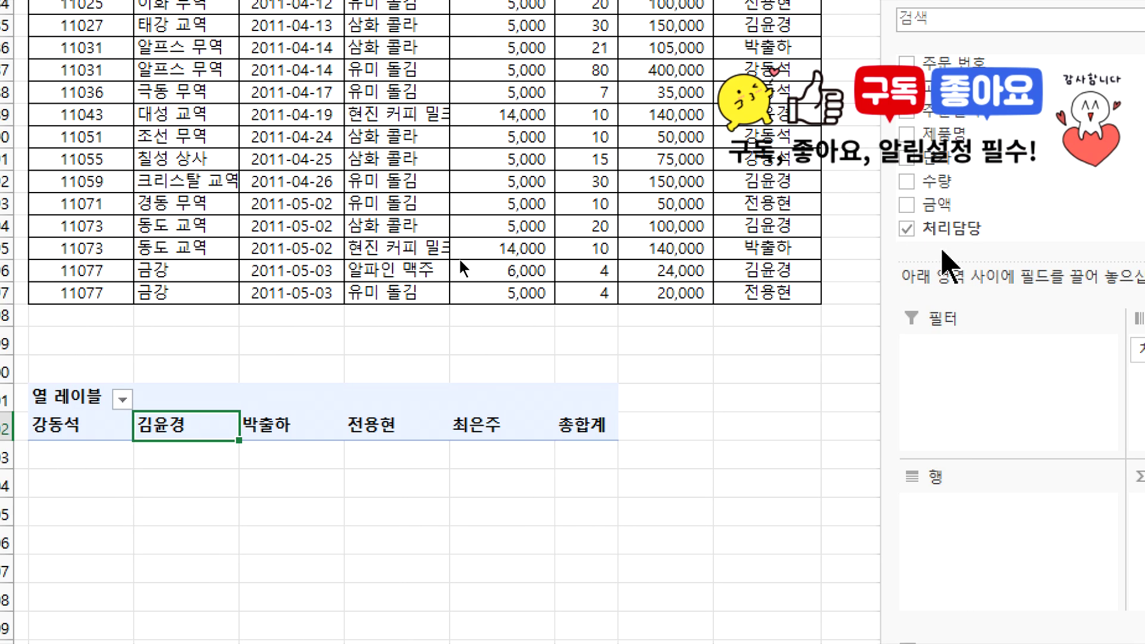
left_click_drag(939, 204, 939, 501)
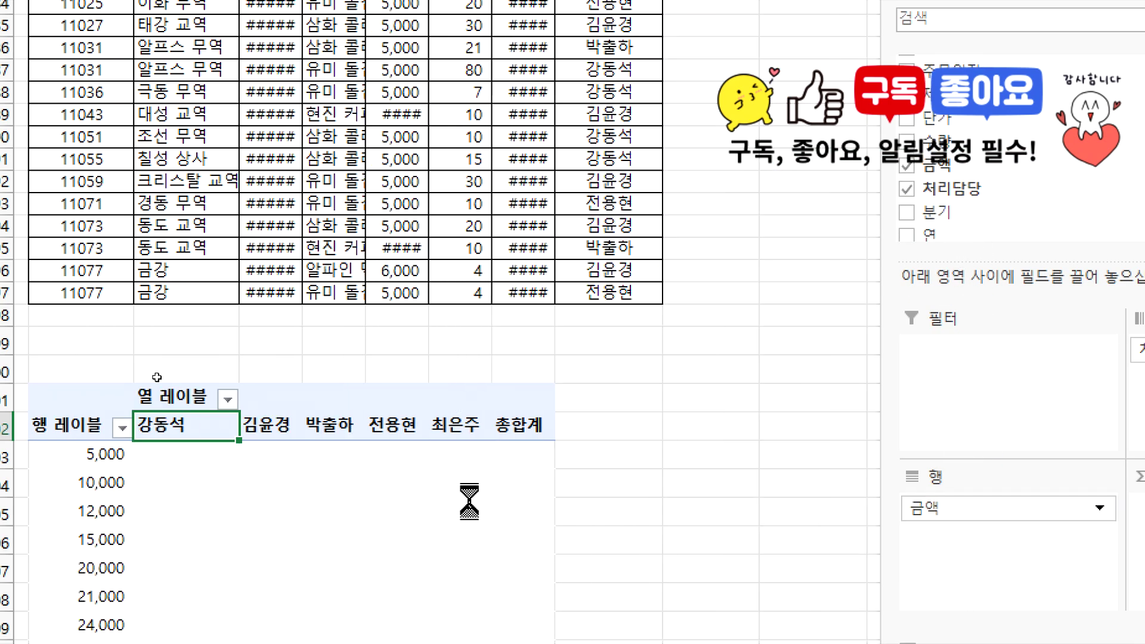
scroll(71, 643, "down", 2)
scroll(71, 271, "down", 18)
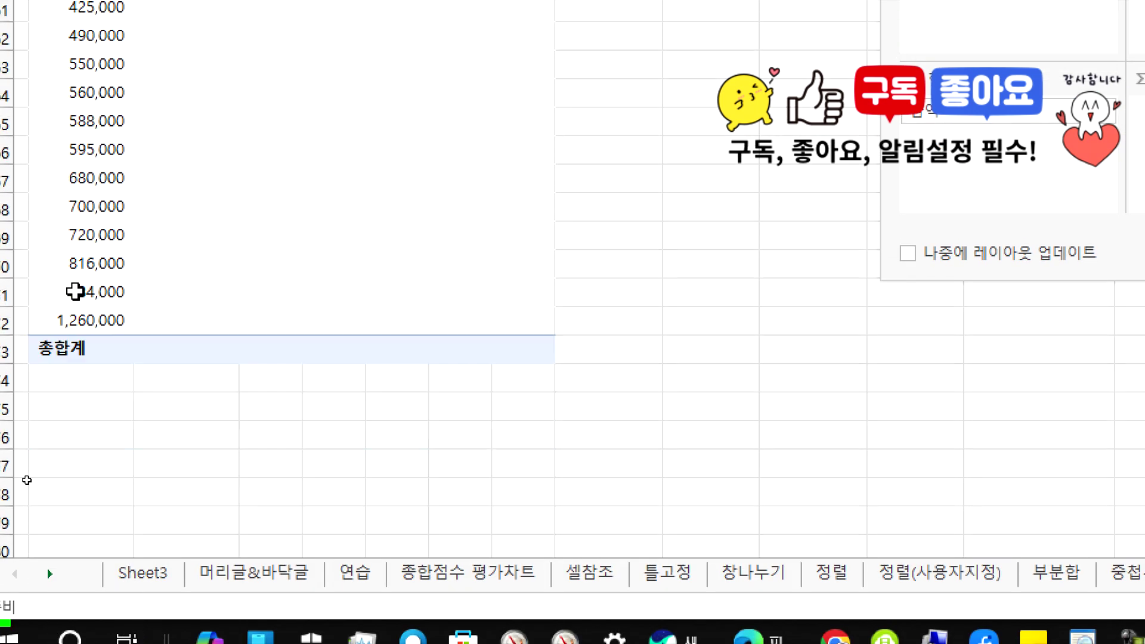
scroll(83, 288, "up", 20)
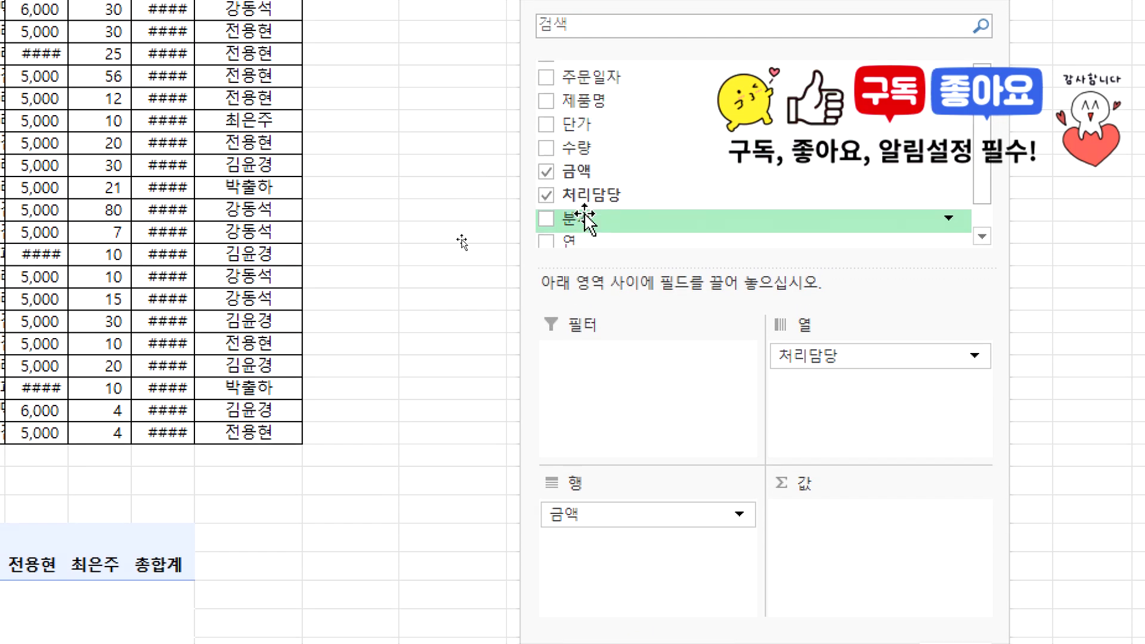
scroll(470, 241, "down", 2)
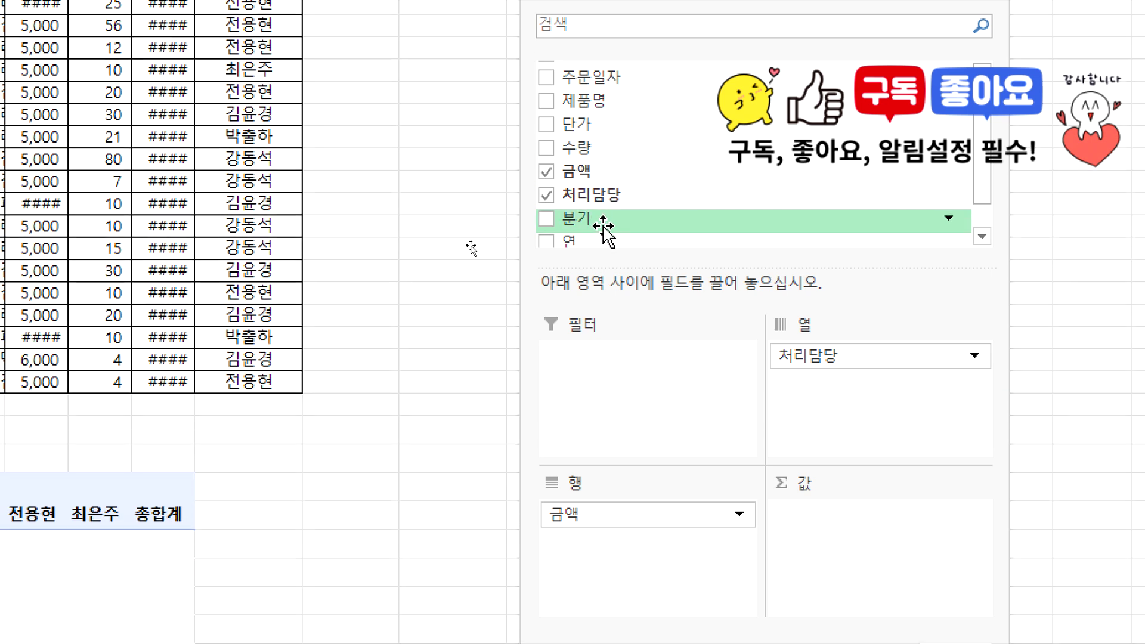
Add 금액 to the values area and summarise it by 개수.
left_click_drag(621, 173, 813, 524)
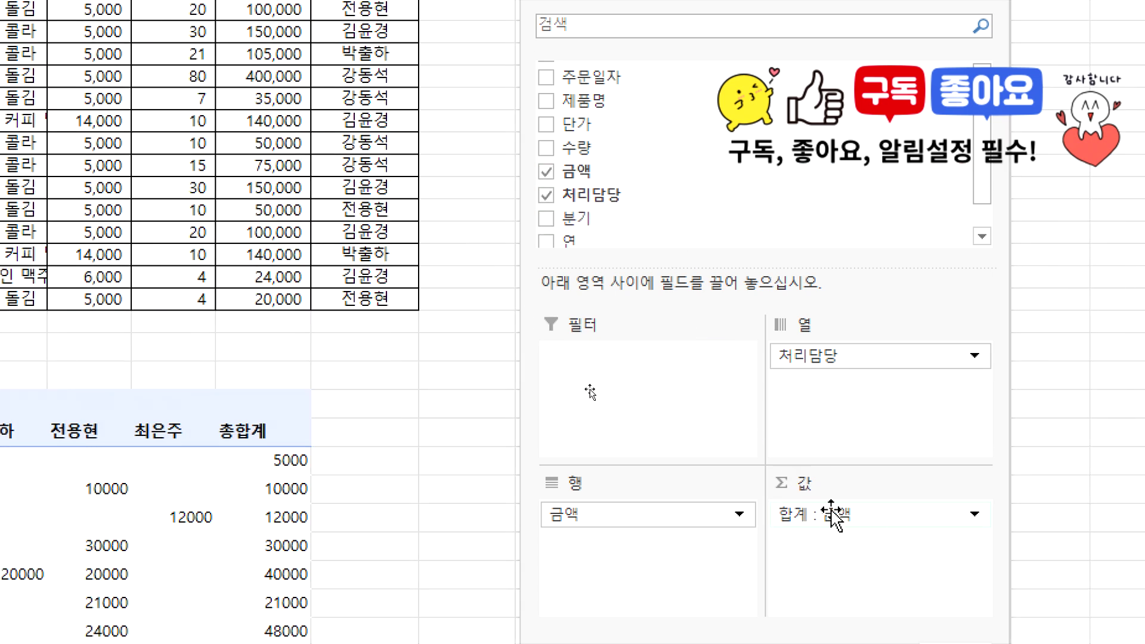
left_click(974, 514)
left_click(974, 416)
left_click(849, 555)
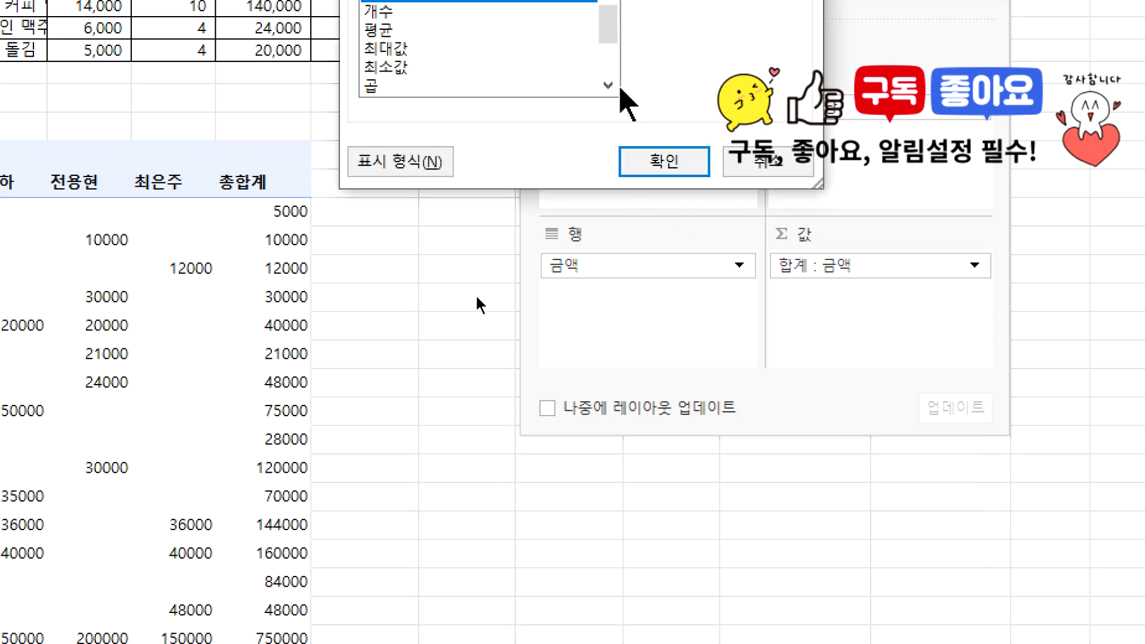
left_click(381, 12)
left_click(664, 161)
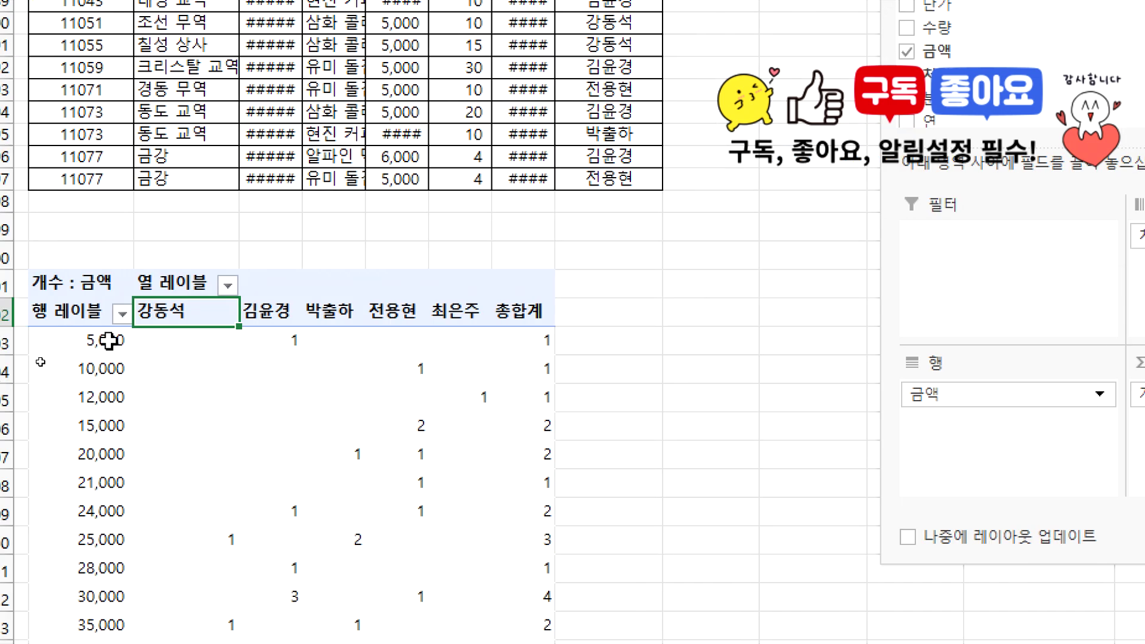
Group the 금액 row labels from 0 to 2000000 in units of 500000.
right_click(92, 370)
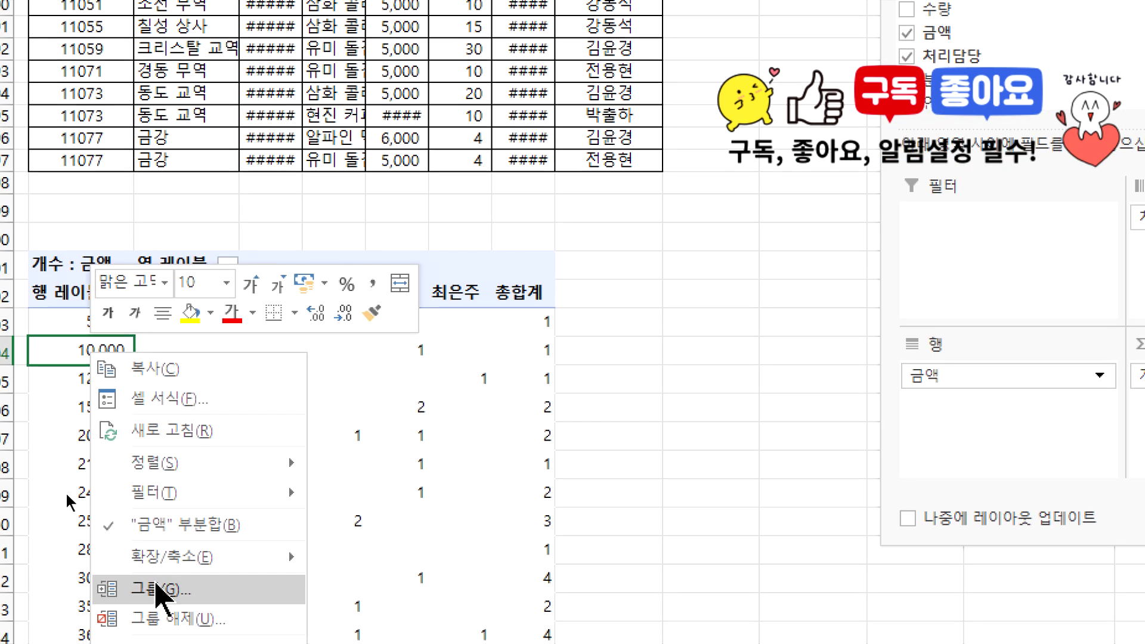
left_click(160, 606)
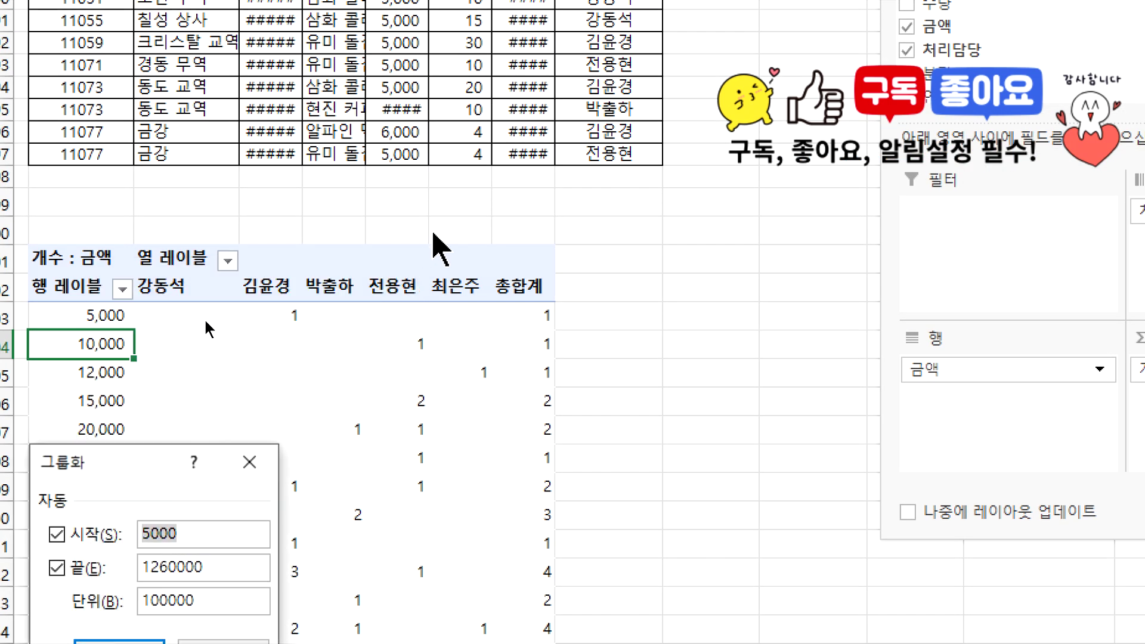
left_click_drag(88, 465, 384, 229)
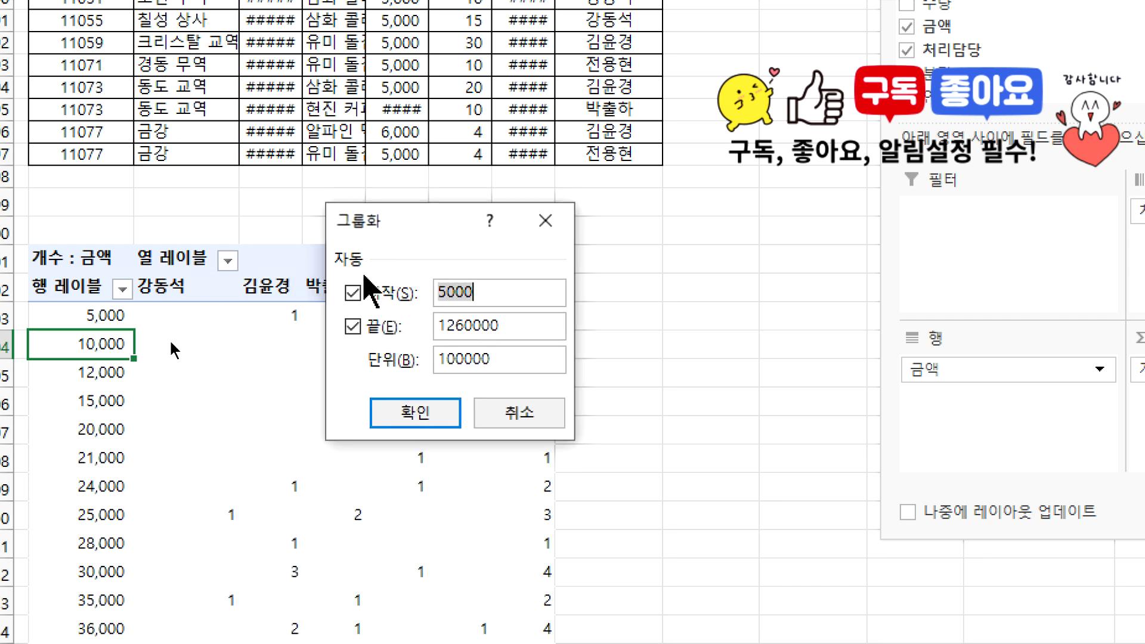
left_click_drag(446, 359, 416, 359)
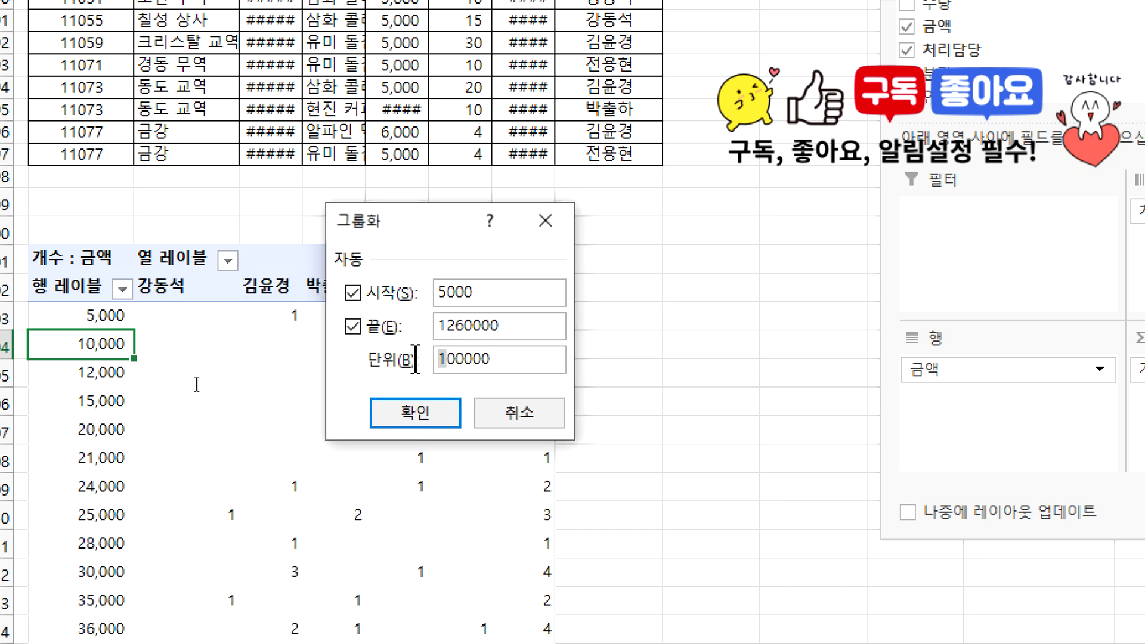
double_click(490, 296)
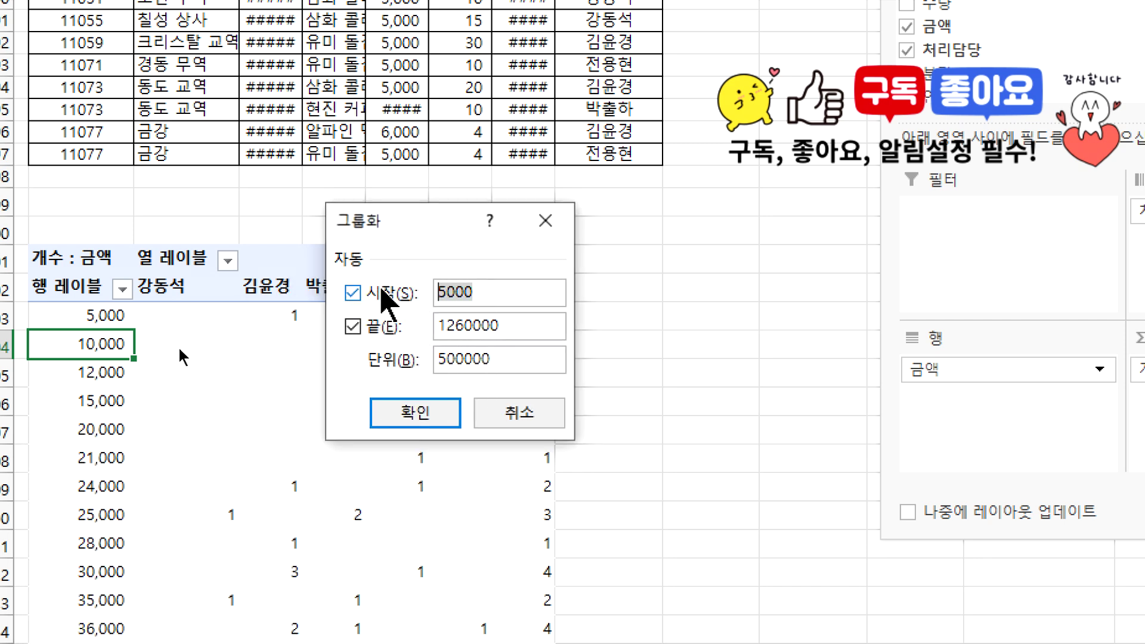
type("0")
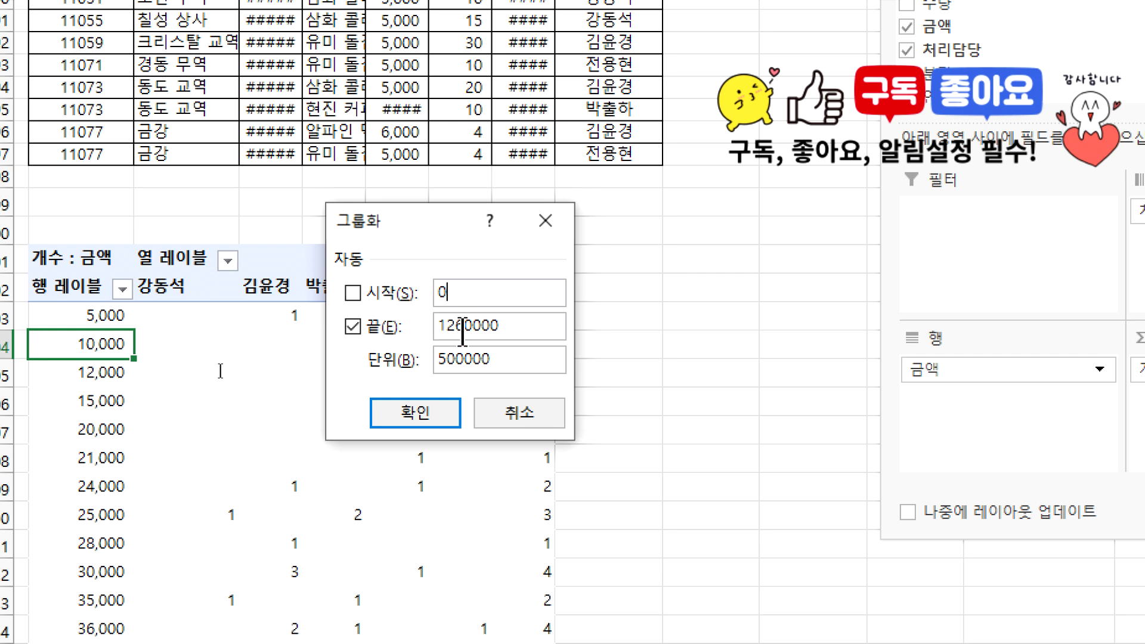
left_click_drag(466, 327, 392, 326)
type("0")
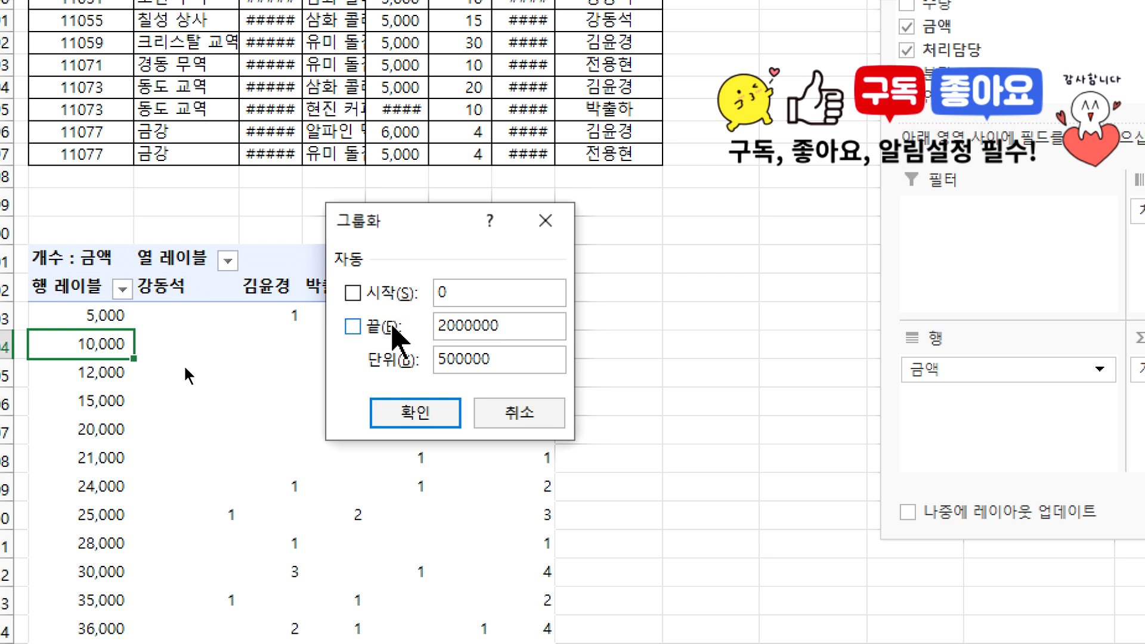
left_click(427, 414)
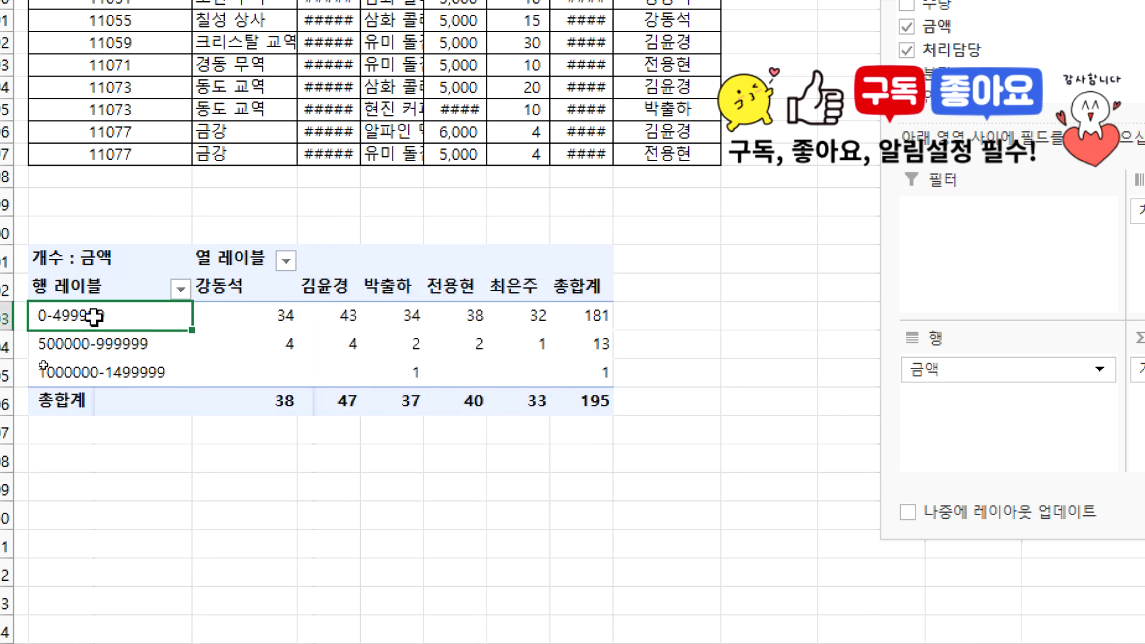
Change the 금액 grouping so that it starts at 1.
right_click(99, 316)
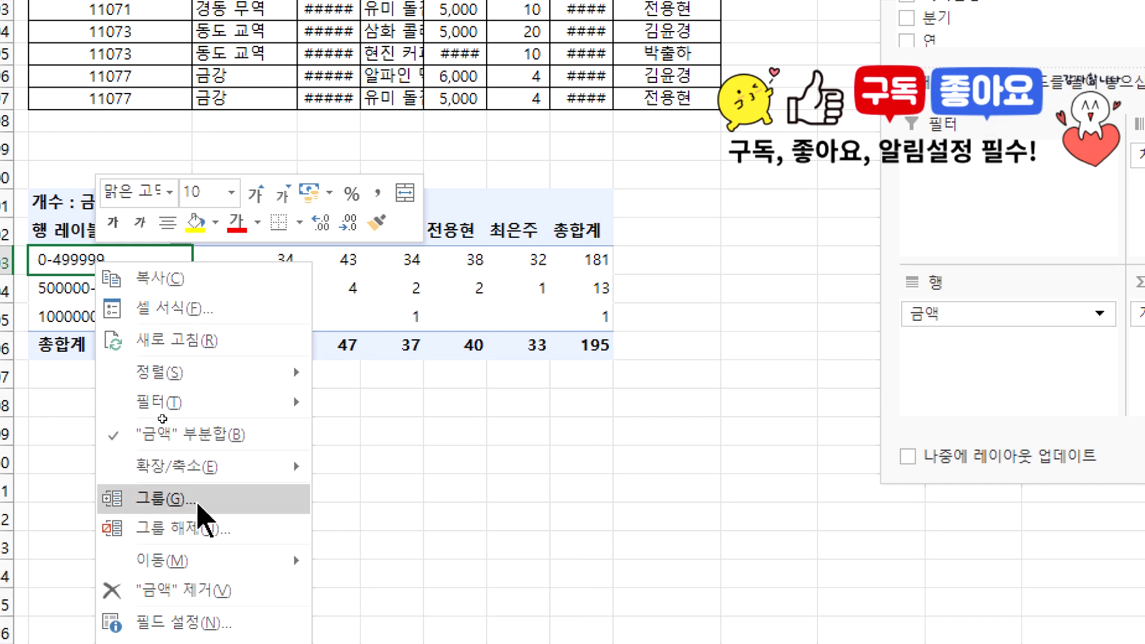
left_click(197, 510)
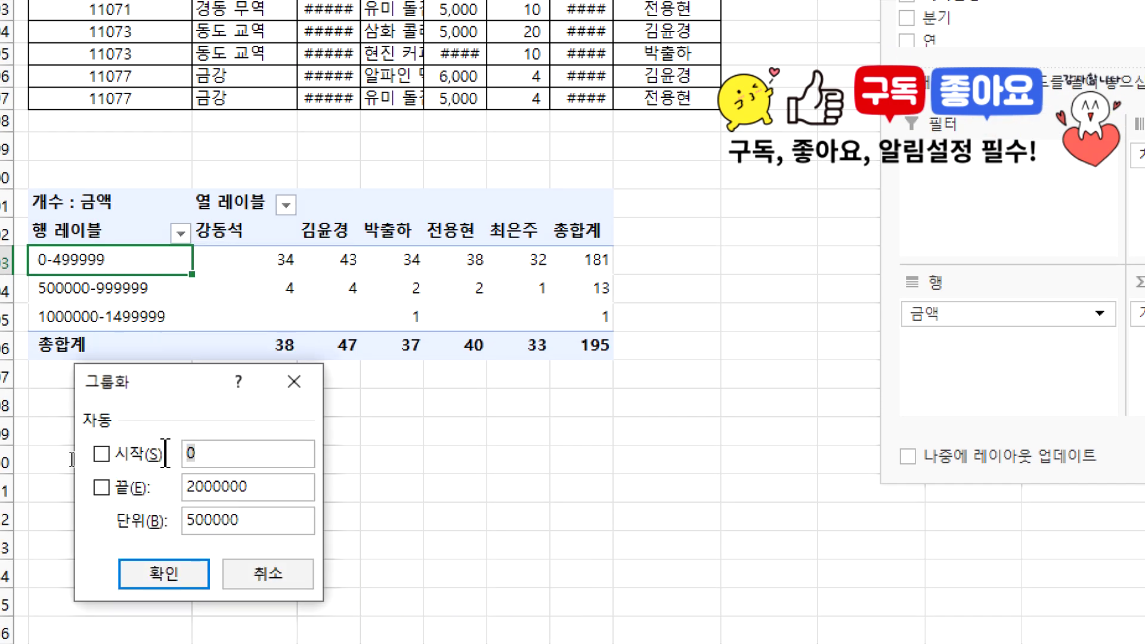
type("1")
left_click(170, 573)
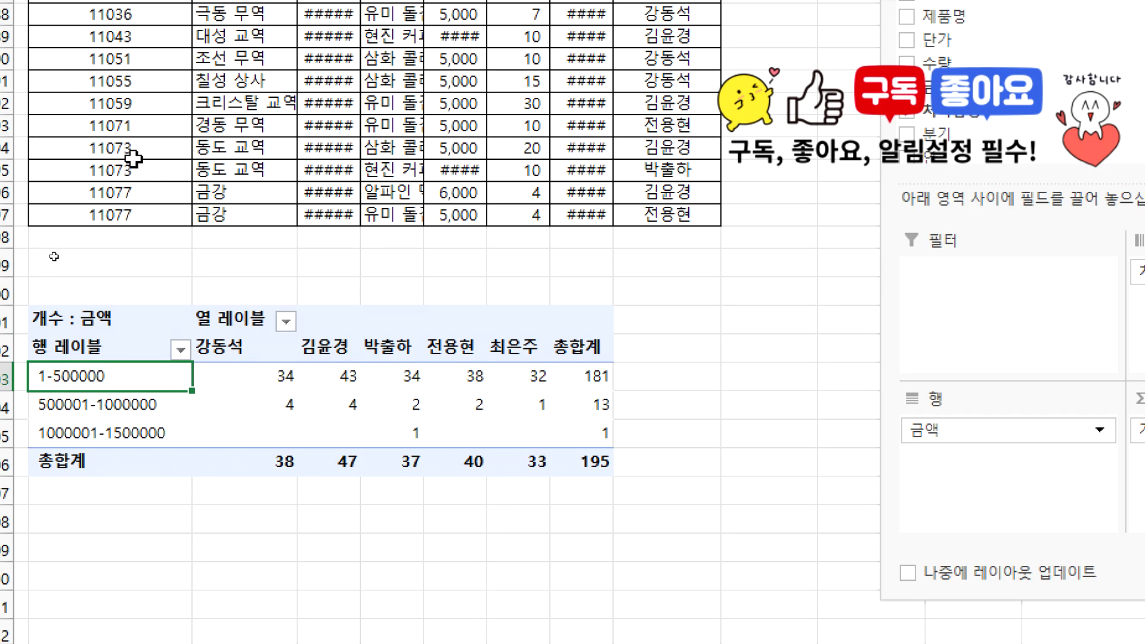
Look over the source orders against the pivot table, and set the 금액 grouping unit to 200000.
scroll(88, 205, "up", 20)
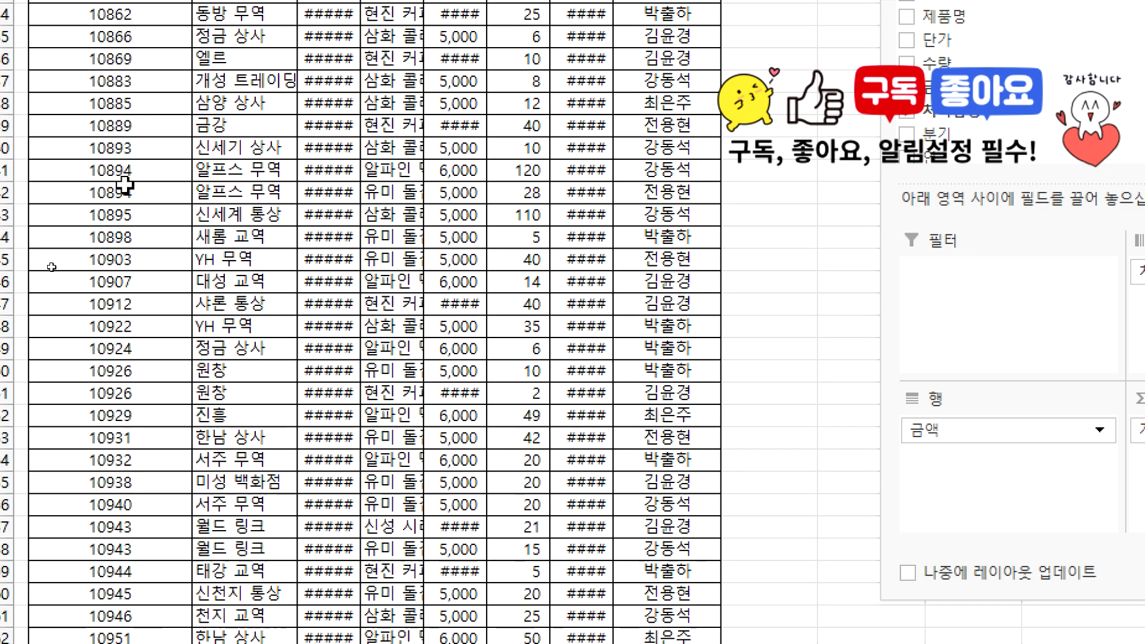
scroll(135, 185, "up", 15)
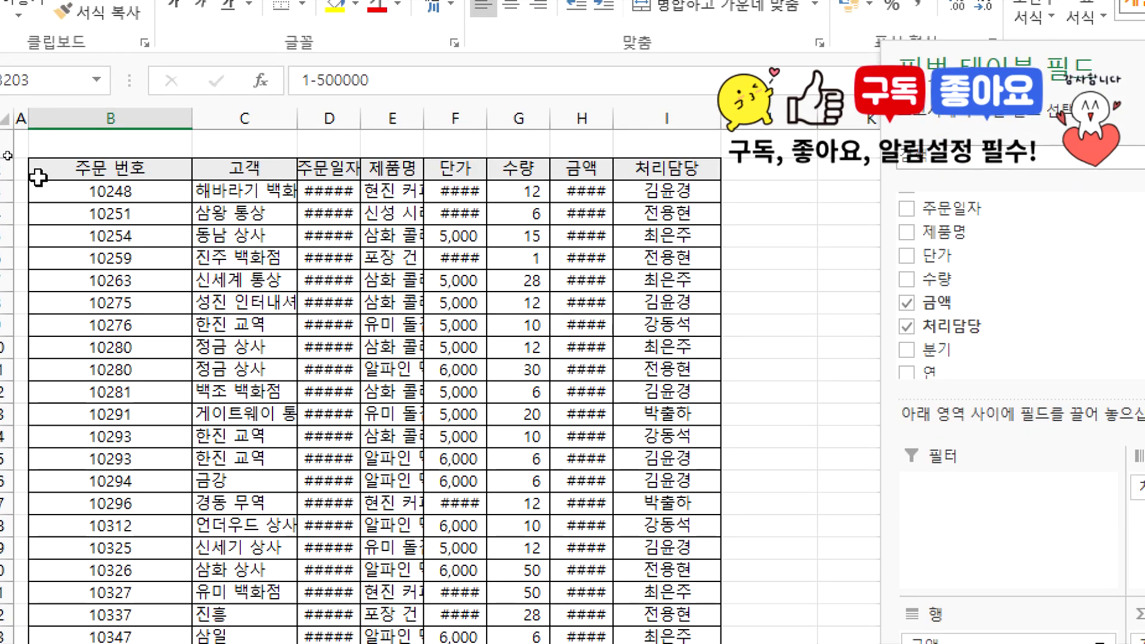
scroll(69, 378, "down", 20)
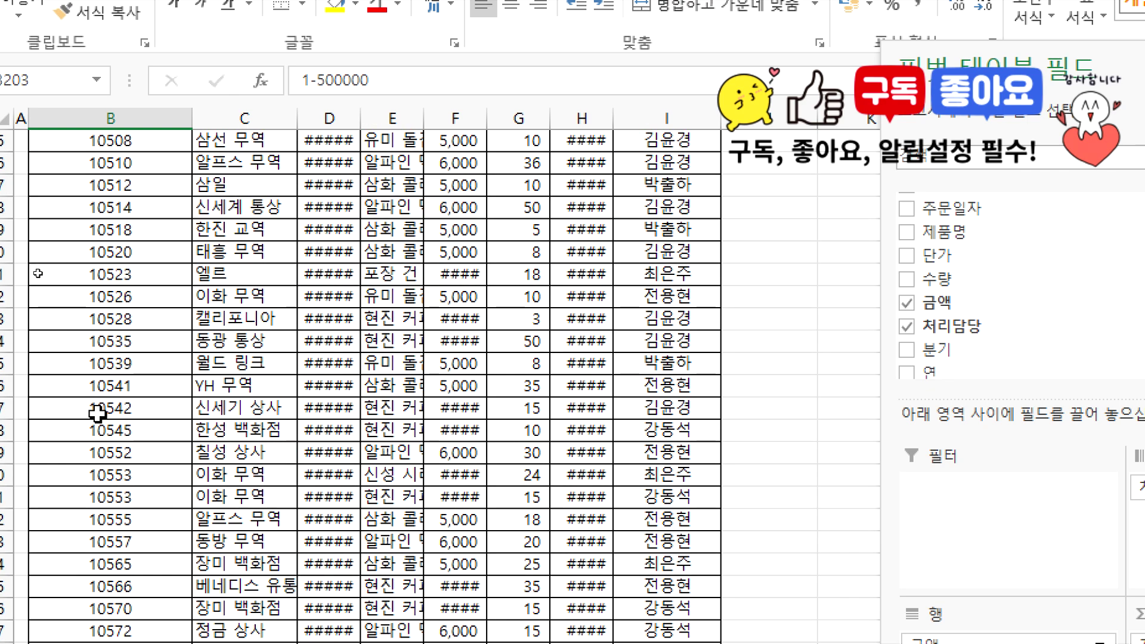
scroll(118, 442, "down", 20)
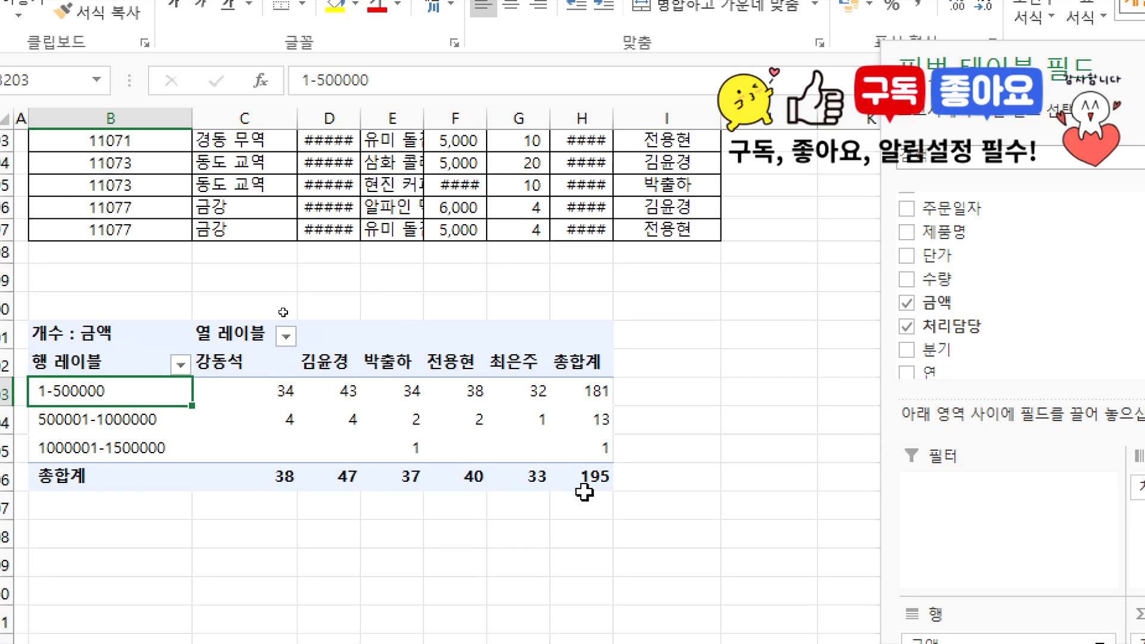
right_click(107, 394)
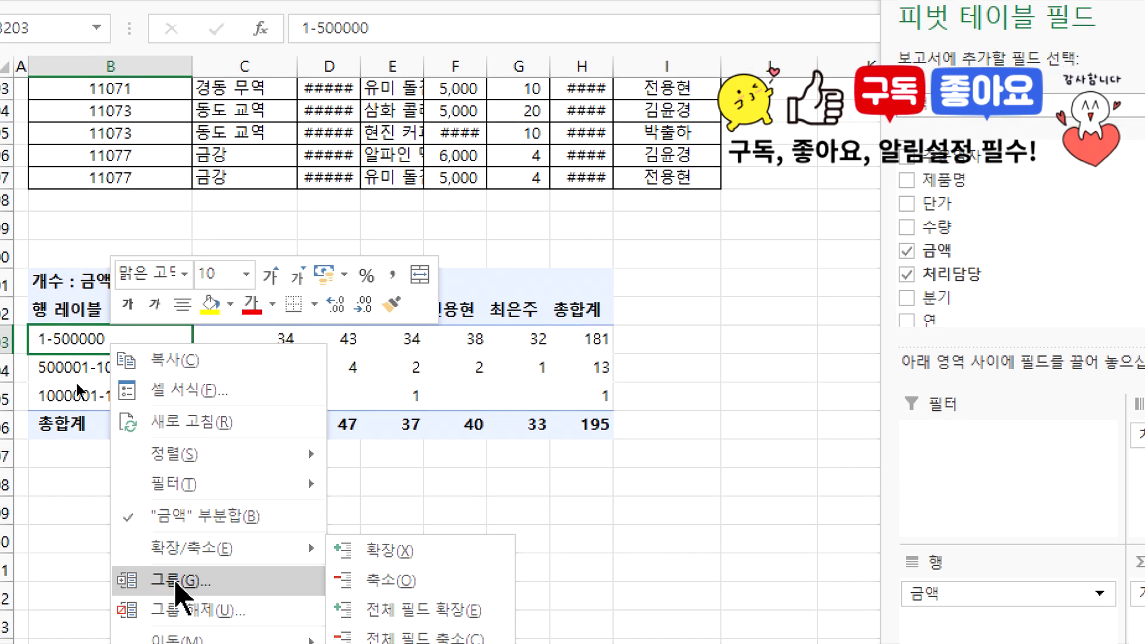
left_click(179, 581)
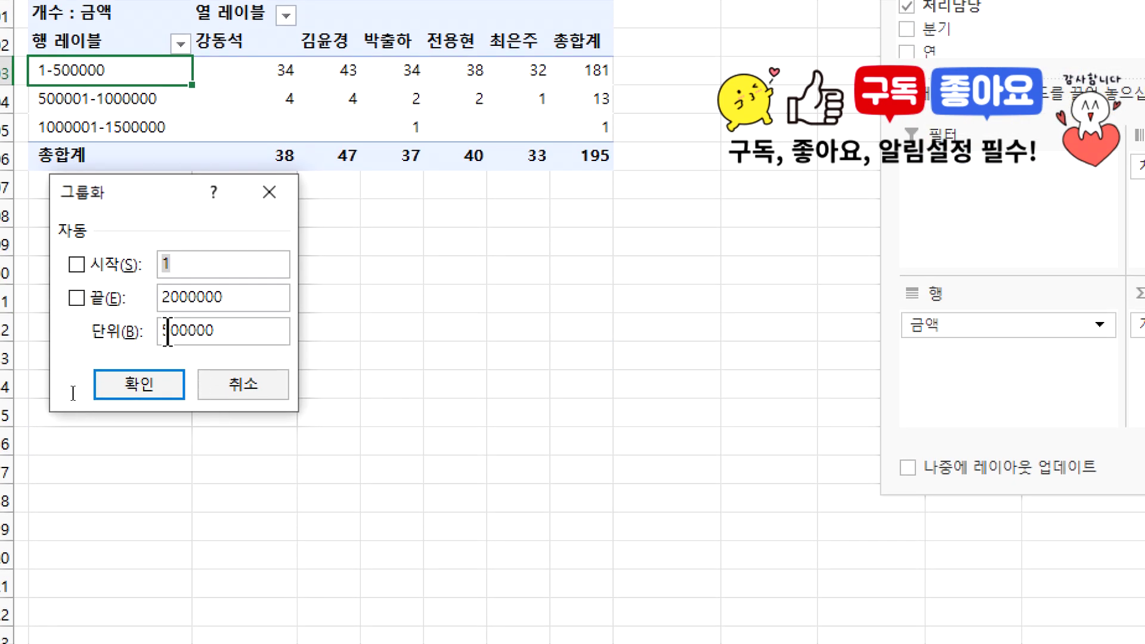
left_click_drag(167, 330, 158, 329)
type("2")
left_click(153, 388)
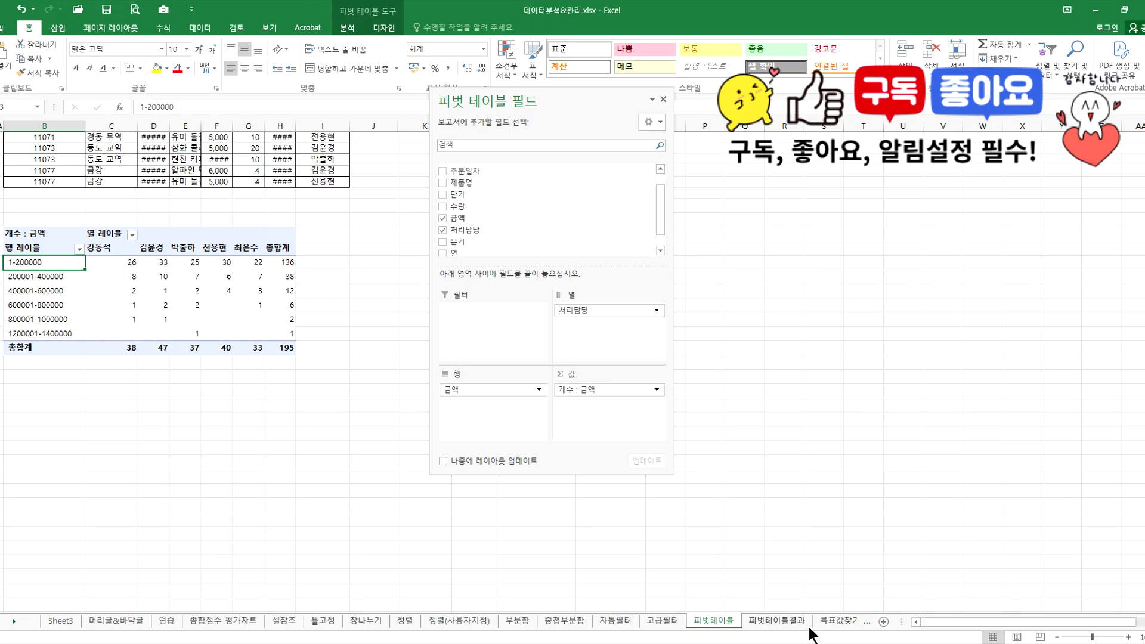
Look at the 피벗테이블결과 sheet, return to the 피벗테이블 sheet and close the pivot table field list.
left_click(775, 621)
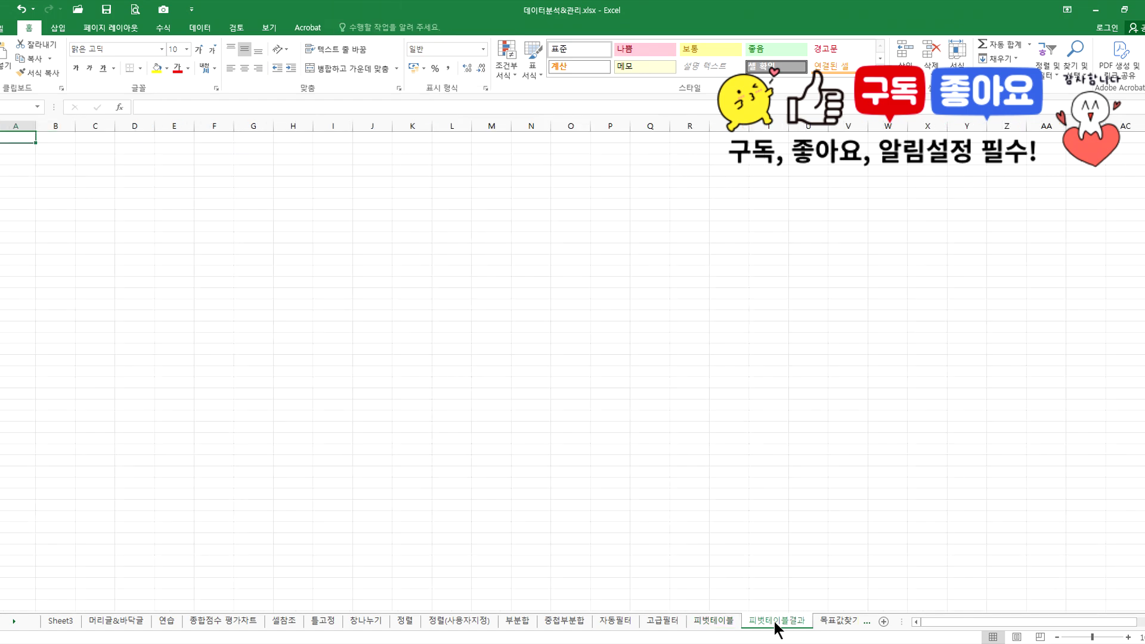
left_click(719, 621)
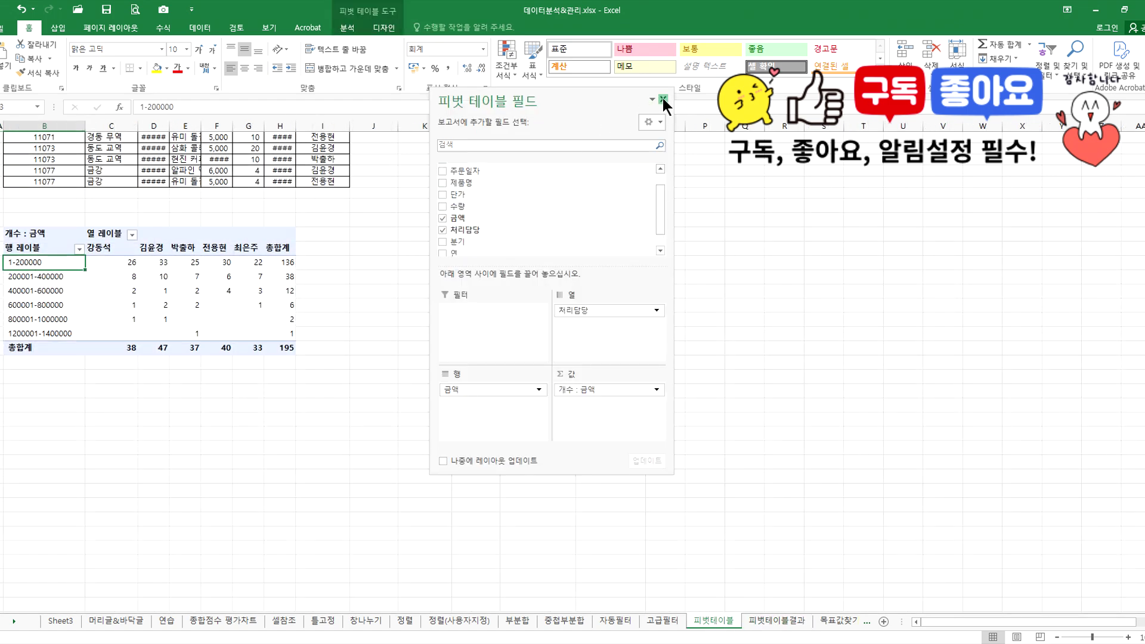
left_click(663, 98)
Try to clear the counts in C203:E207 inside the pivot table.
left_click(39, 280)
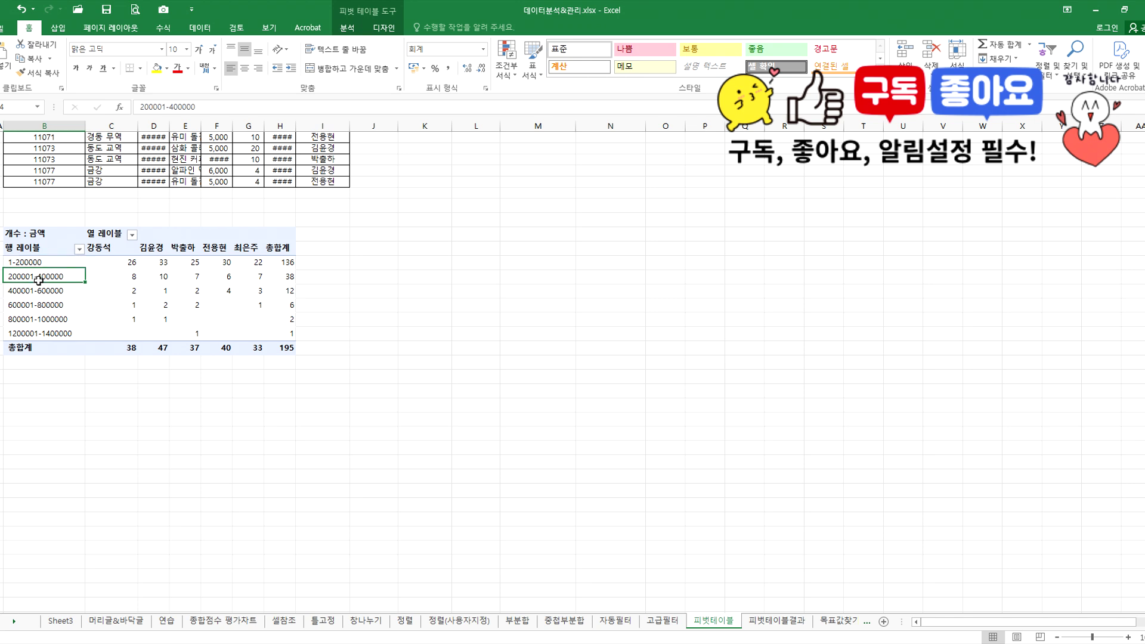
left_click(42, 266)
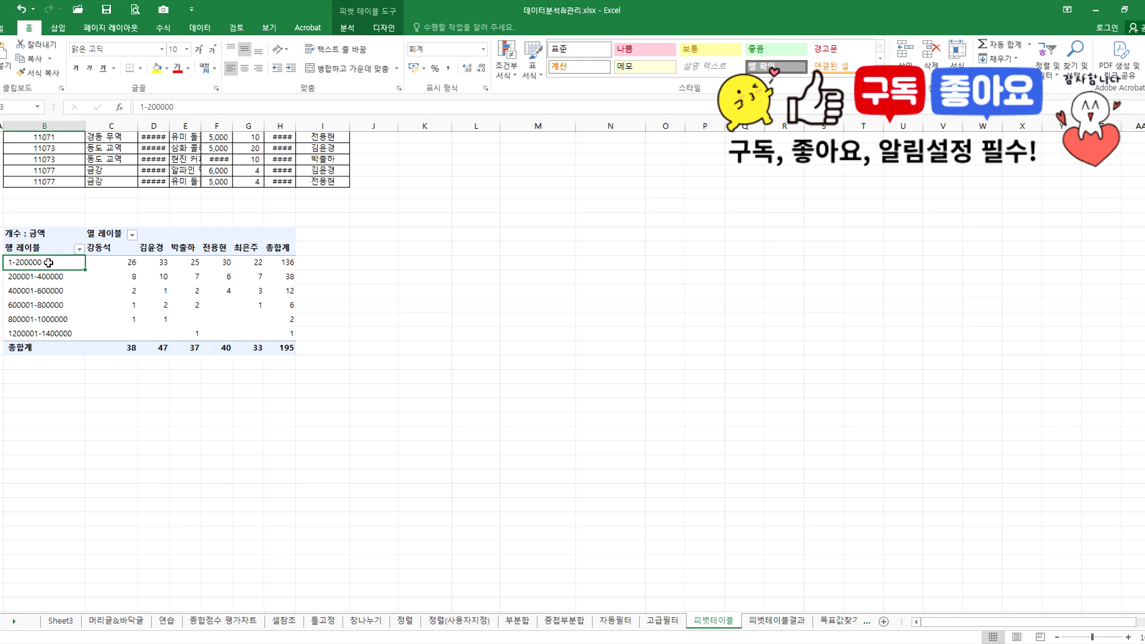
left_click_drag(126, 266, 173, 322)
key("Return")
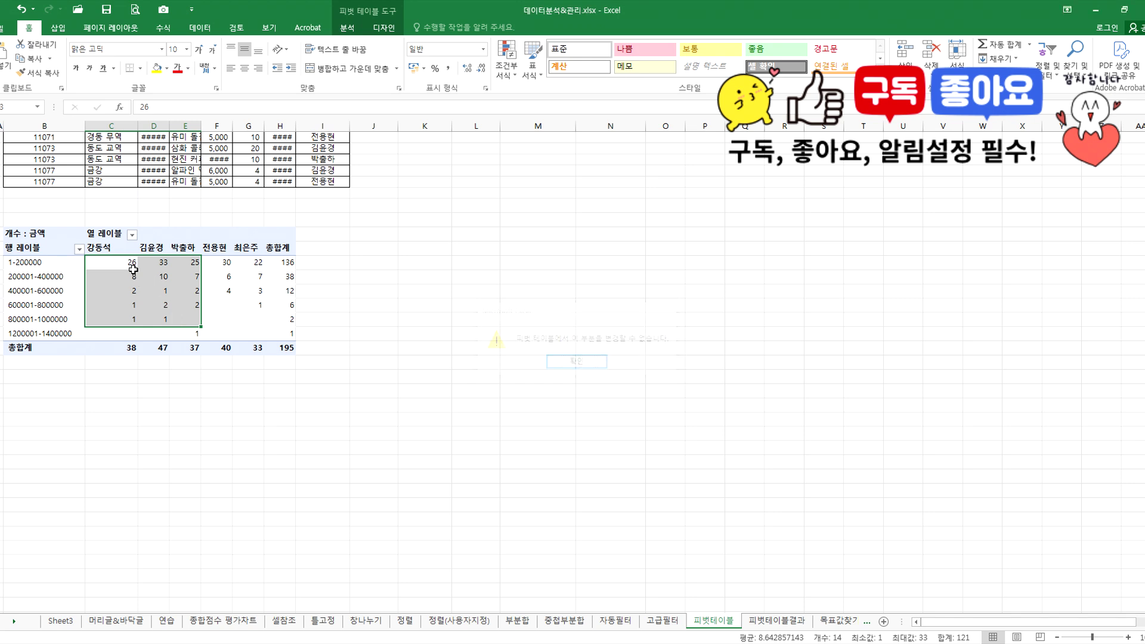
left_click(132, 265)
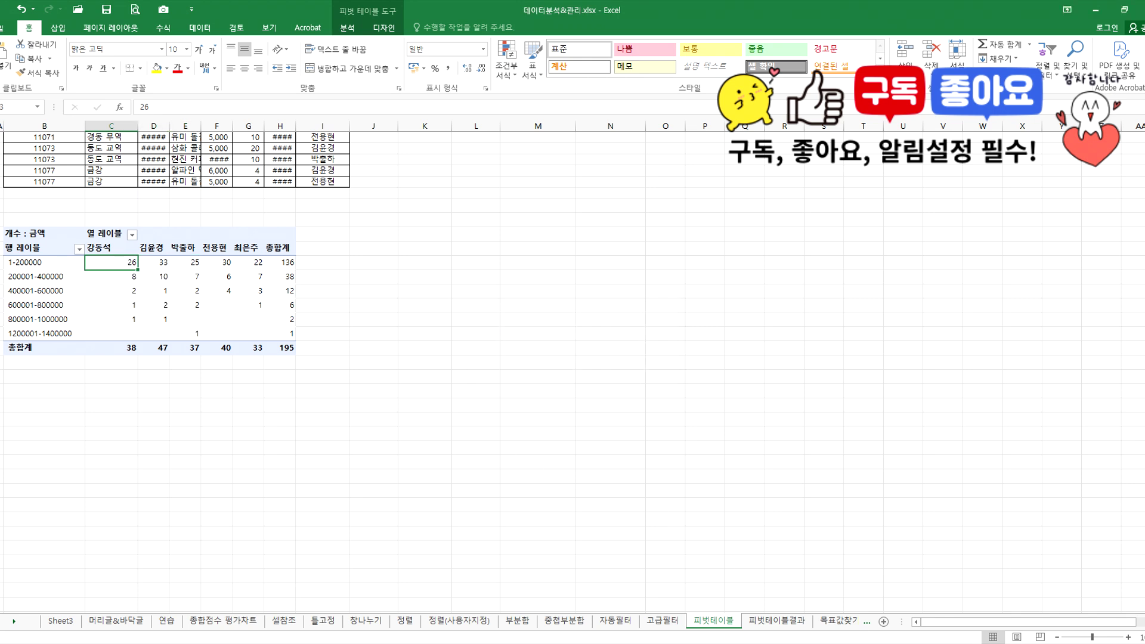
left_click(979, 638)
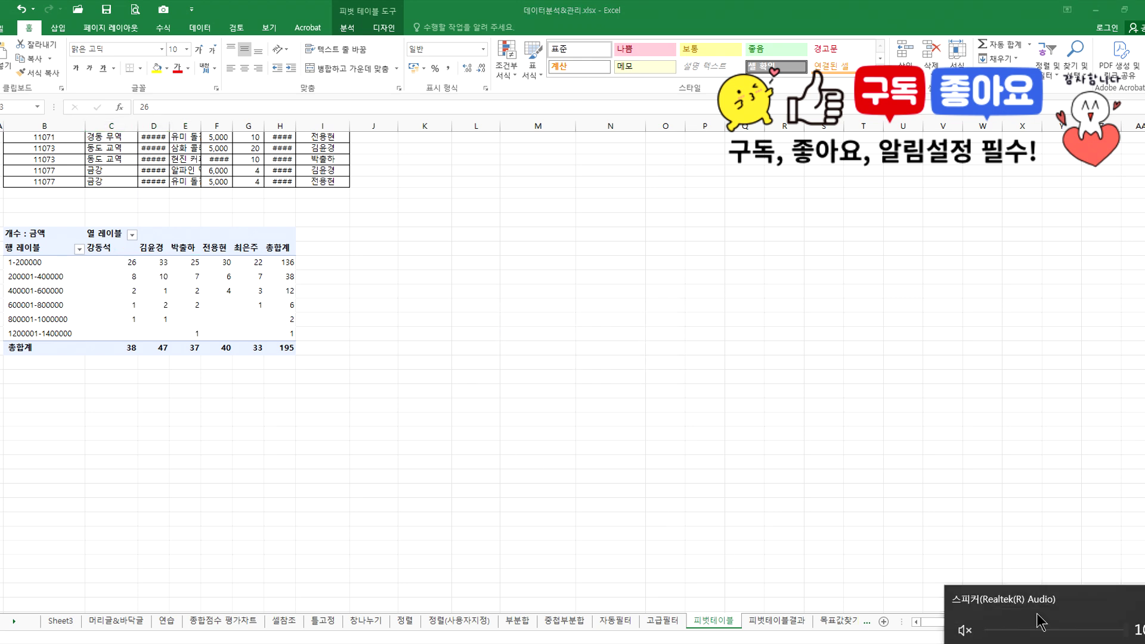
Fit the width of column D to its order dates and select the first amount range in the pivot table.
left_click(197, 192)
double_click(171, 128)
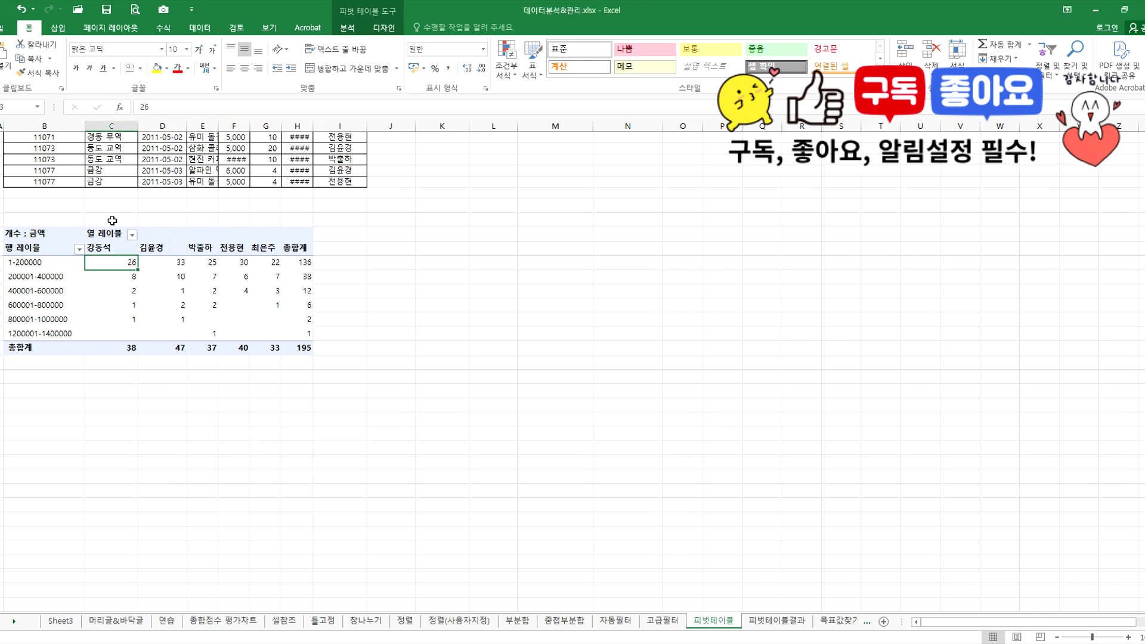
left_click(31, 262)
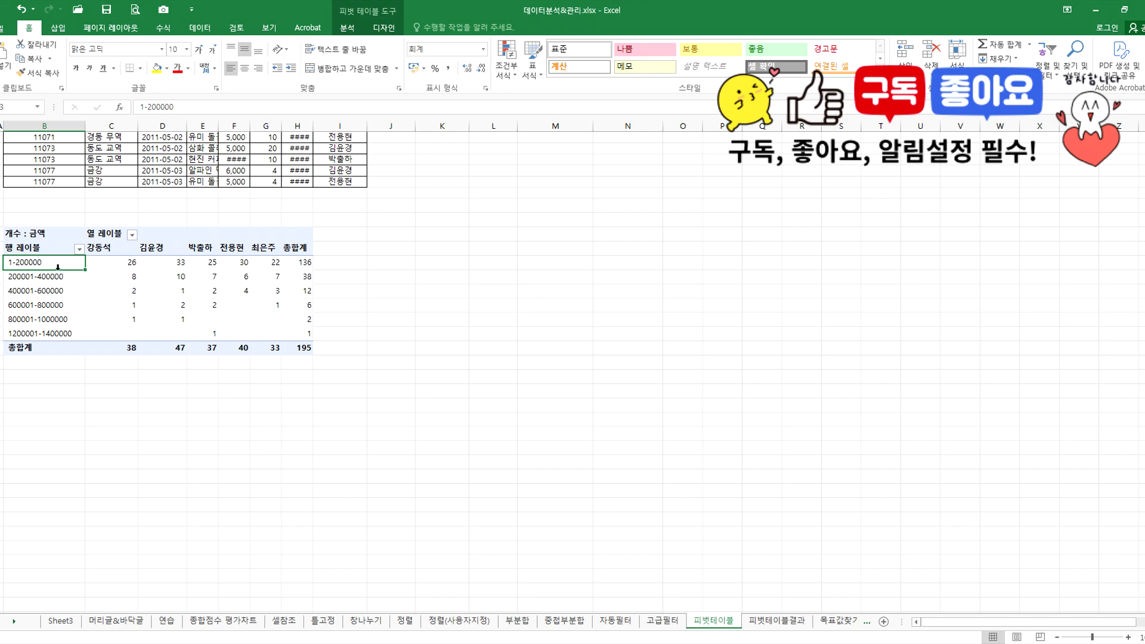
Fit the widths of the 금액, 단가 and 고객 columns to their contents in the source order list.
left_click(351, 28)
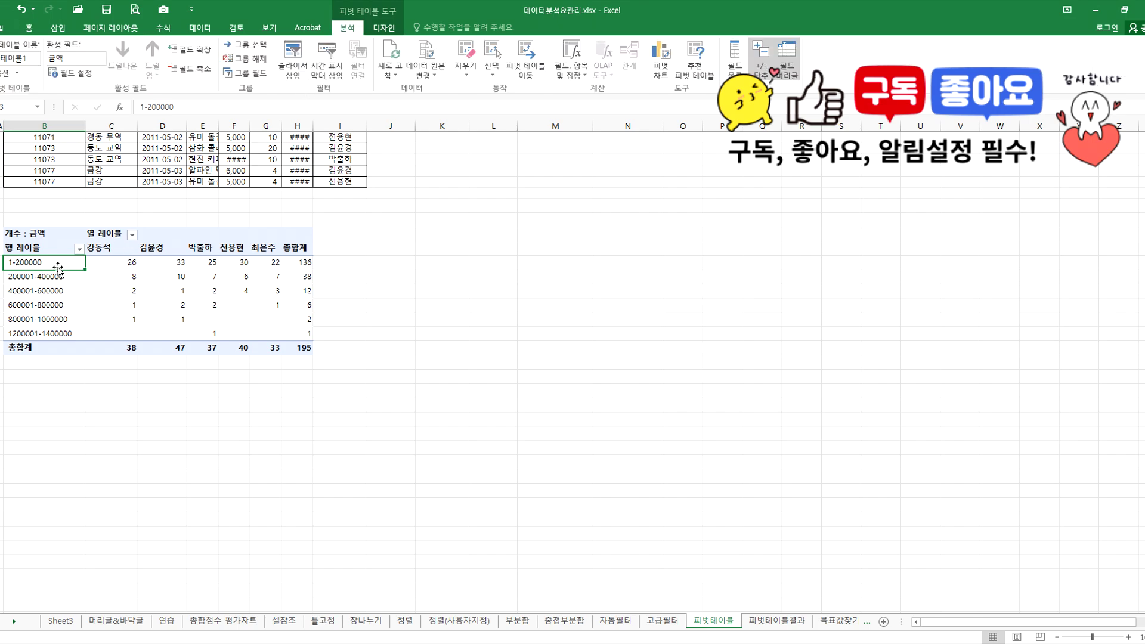
scroll(59, 265, "up", 15)
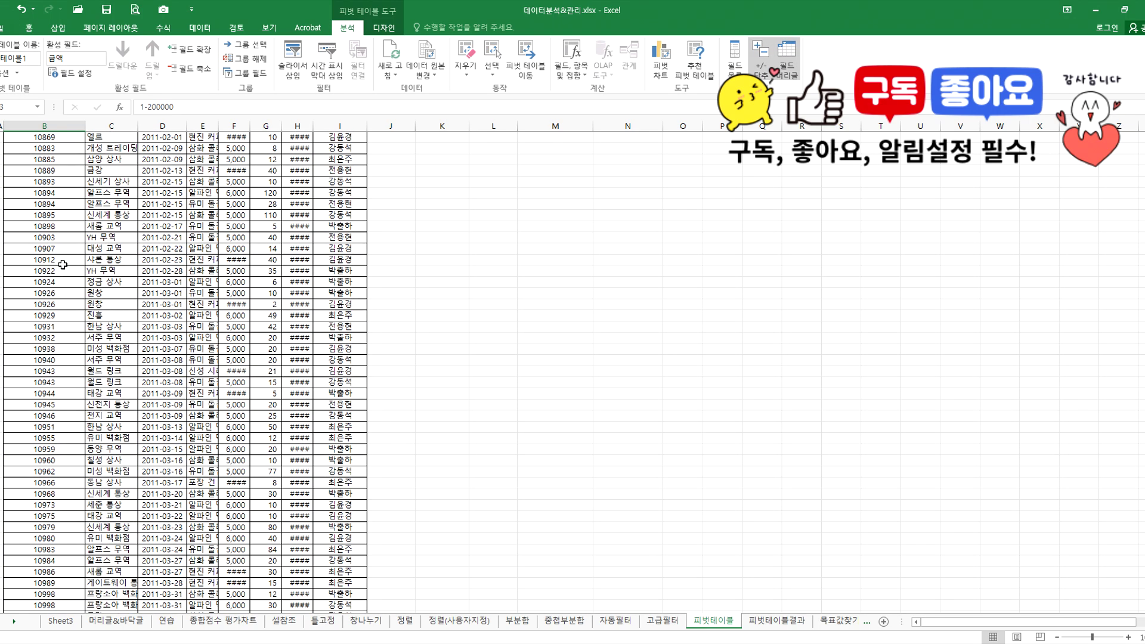
scroll(65, 263, "up", 20)
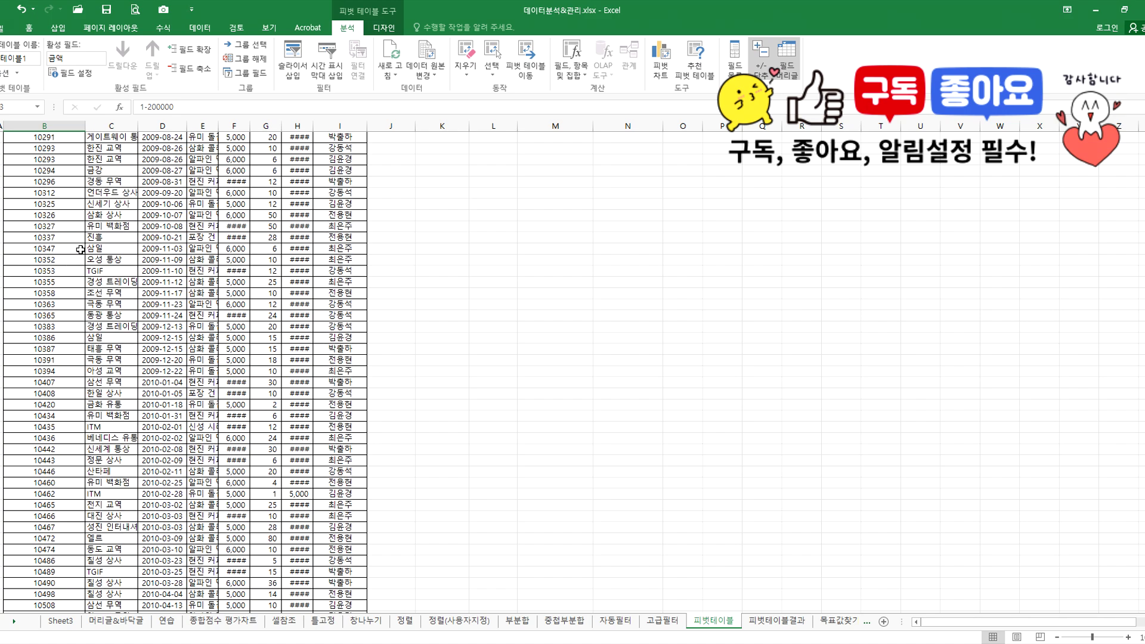
double_click(315, 124)
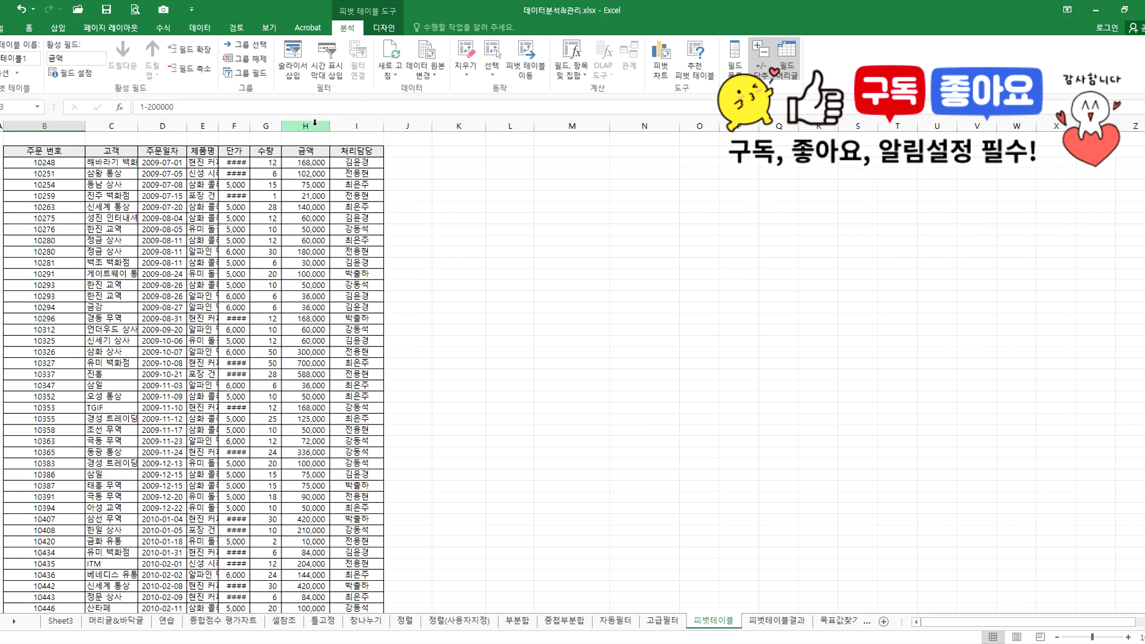
double_click(250, 126)
scroll(230, 231, "up", 3, "ctrl")
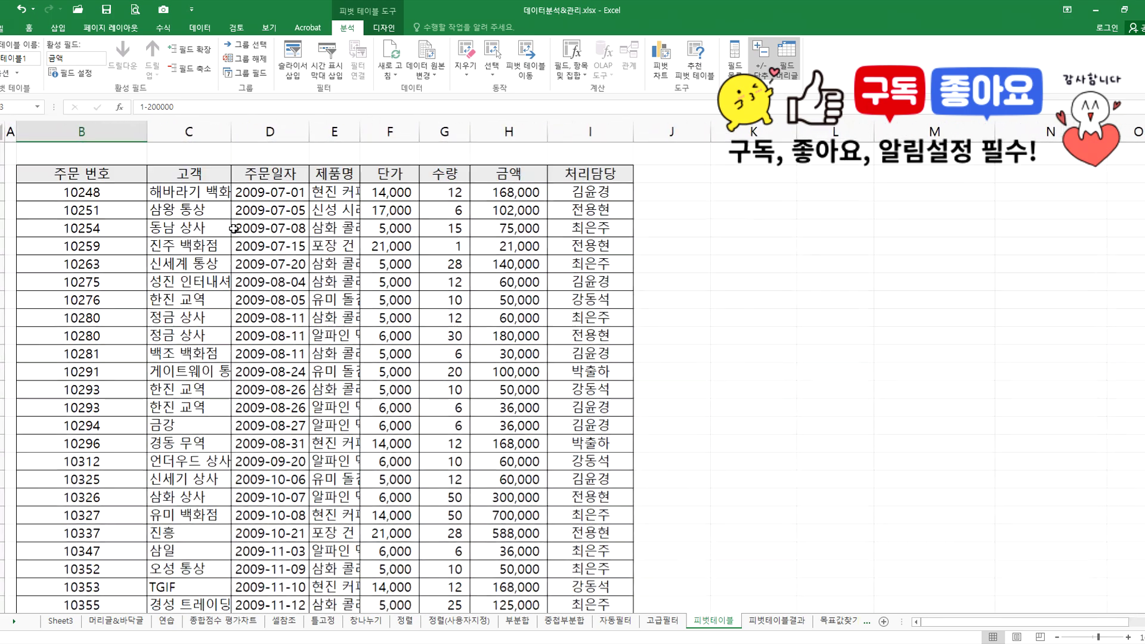
double_click(231, 132)
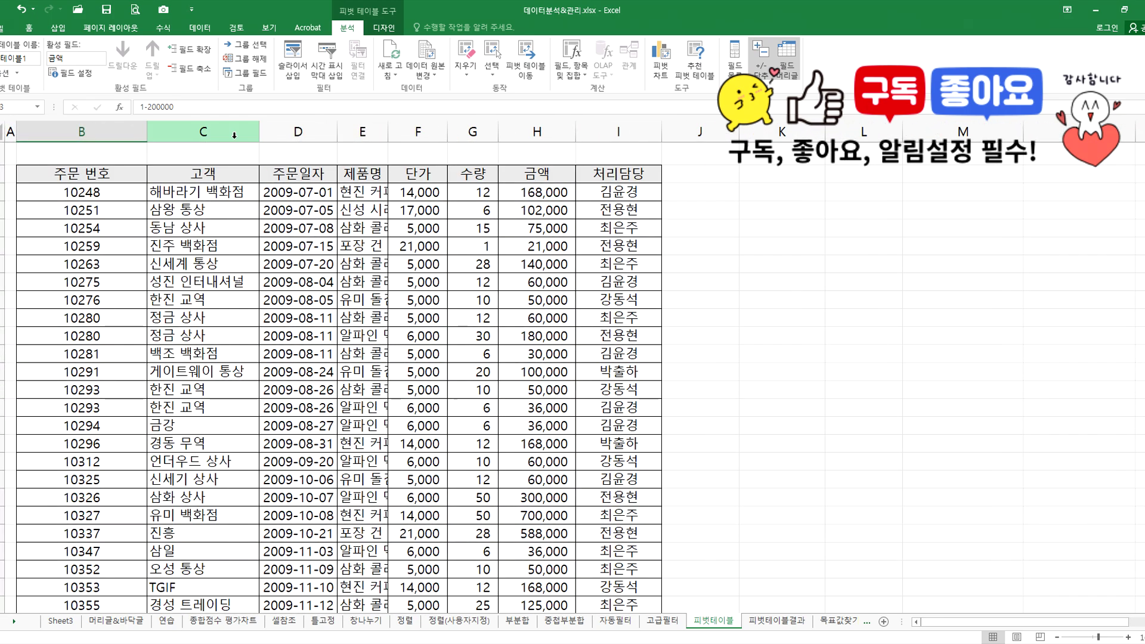
Set the 단가 of the first order to 1000000 and fit the 금액 column to its contents.
left_click(419, 190)
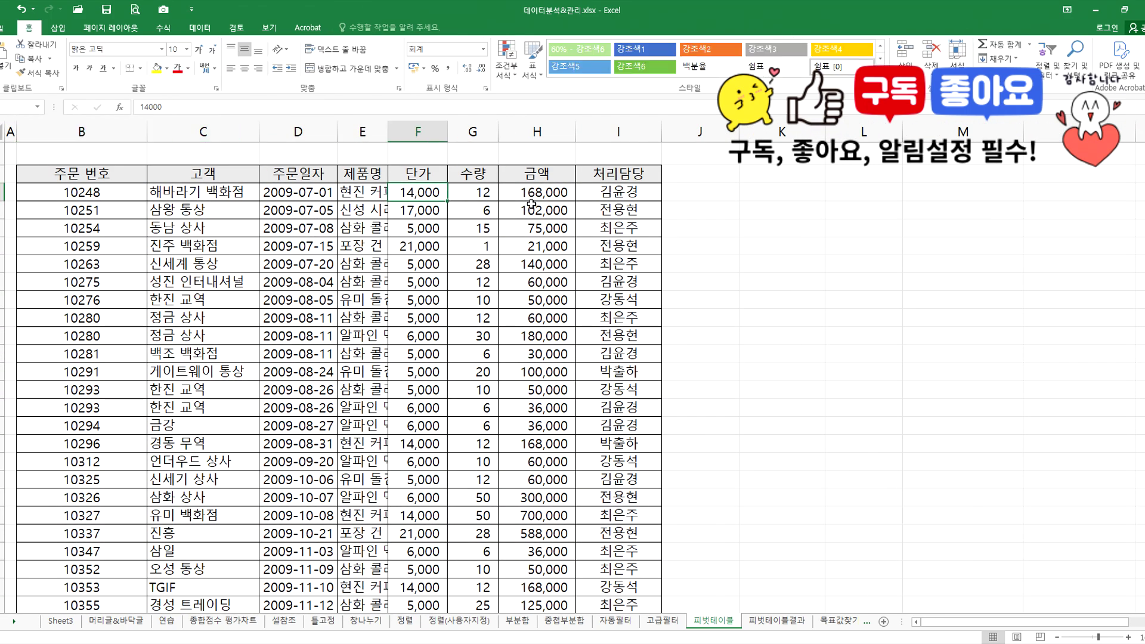
type("1000000")
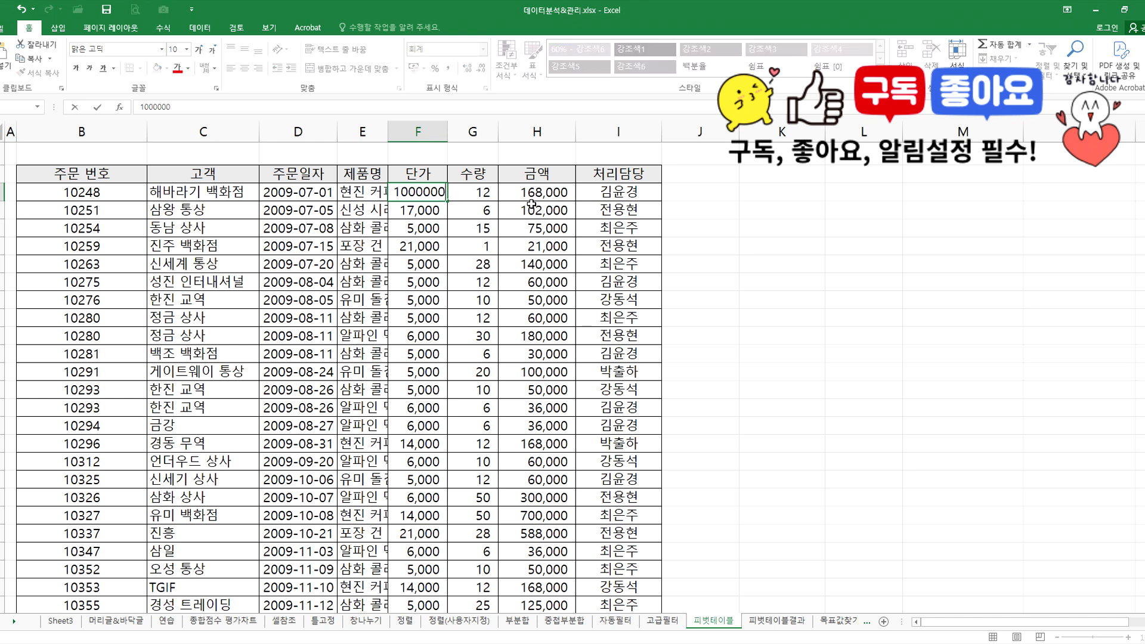
key("Return")
key("Up")
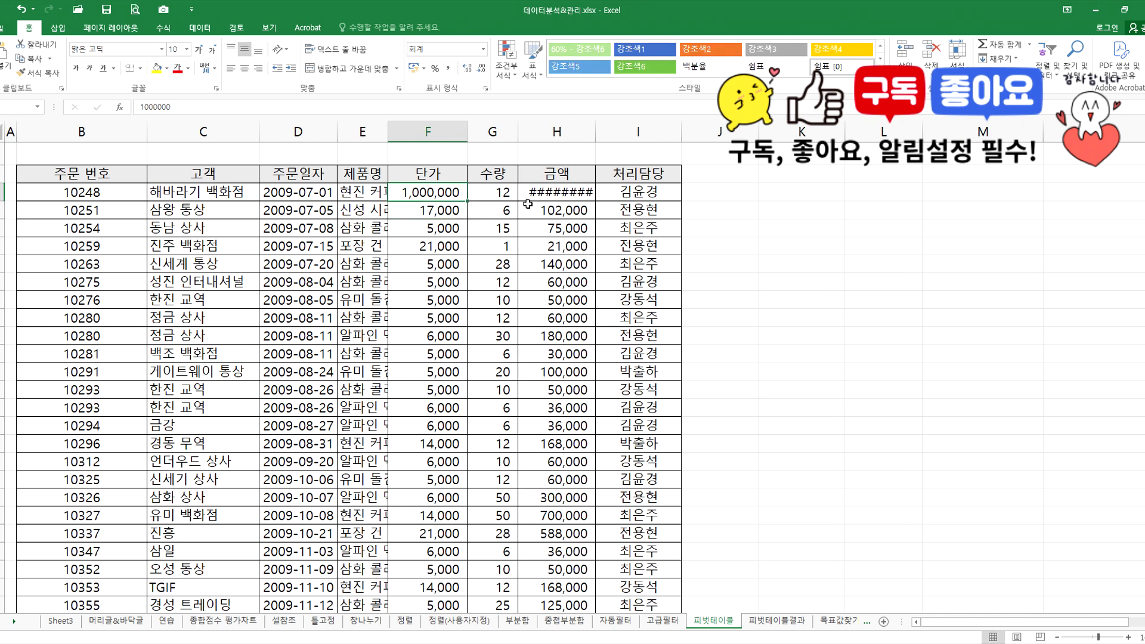
double_click(597, 135)
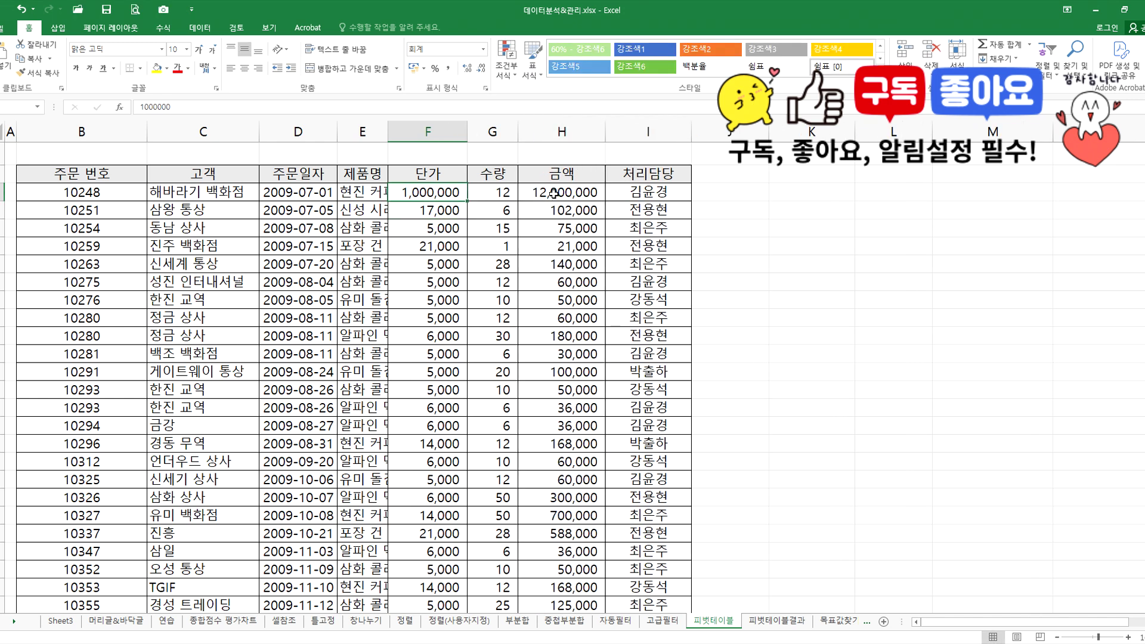
Set the 수량 of the first order to 100 and refit the 금액 column's width.
left_click(553, 196)
left_click(495, 190)
type("10")
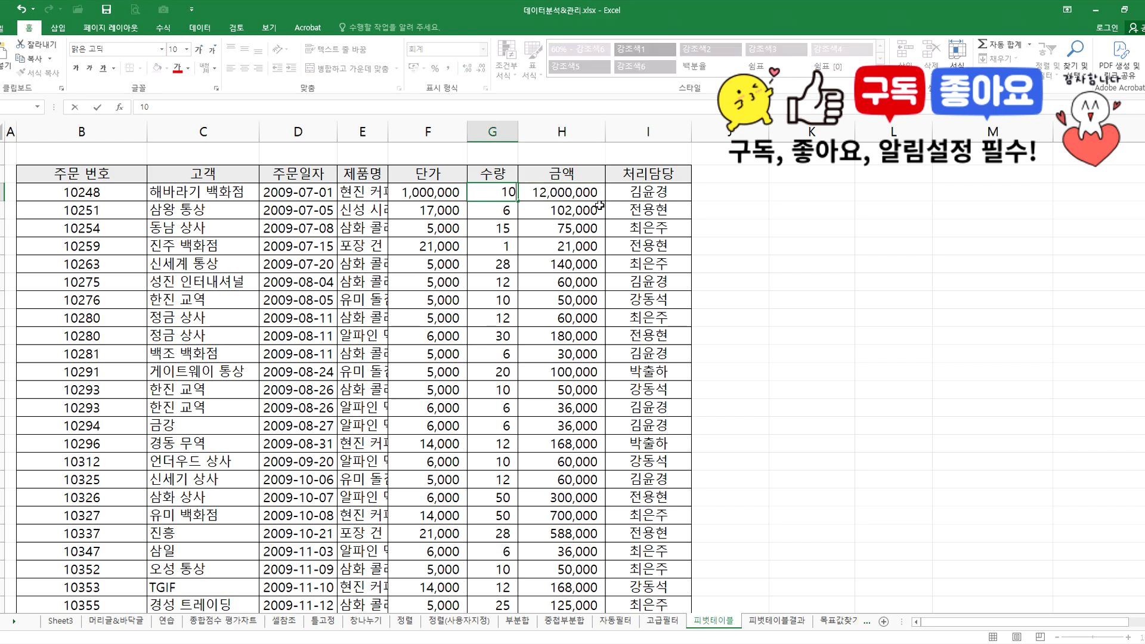
type("0")
key("Return")
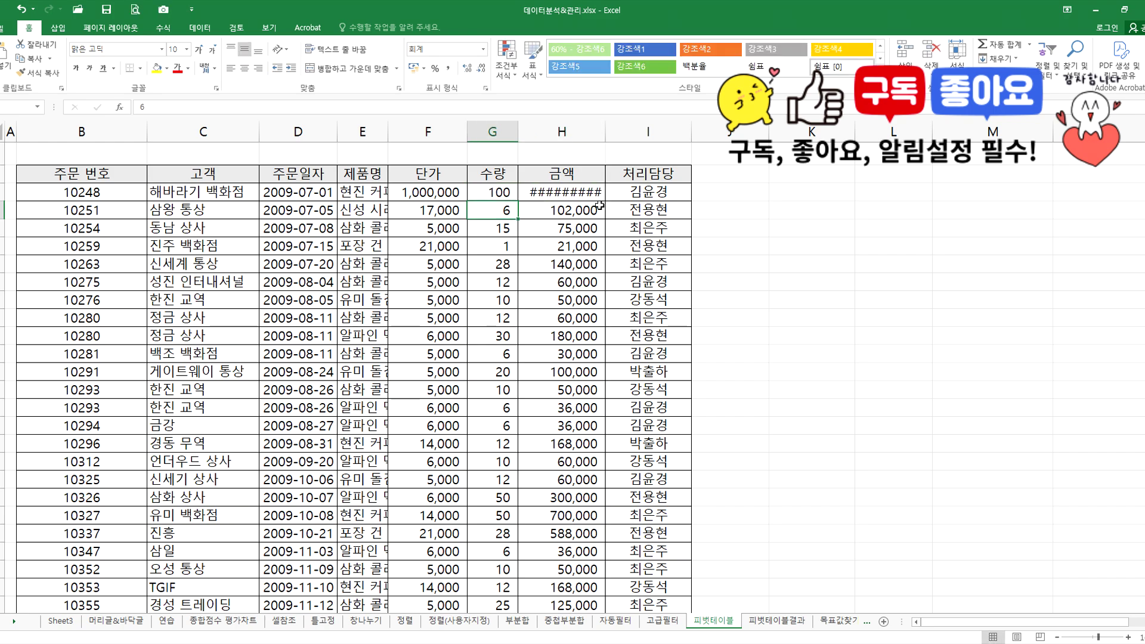
double_click(605, 132)
Refresh the pivot table below the order list with the first order's changed 단가 and 수량.
scroll(262, 296, "down", 20)
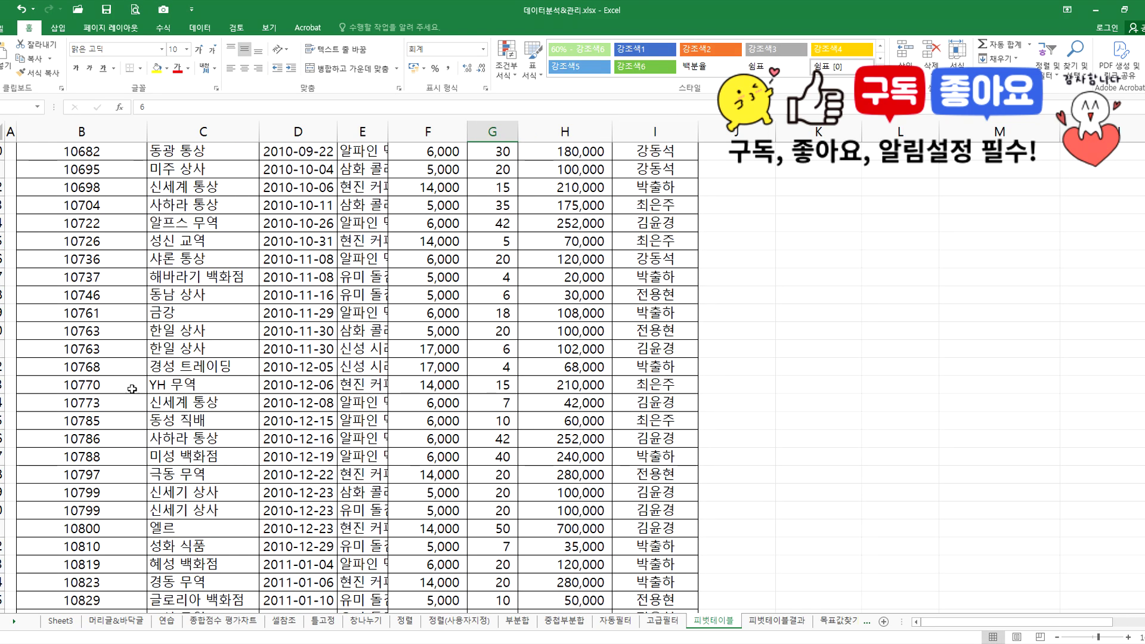
scroll(126, 417, "down", 20)
scroll(113, 399, "up", 3)
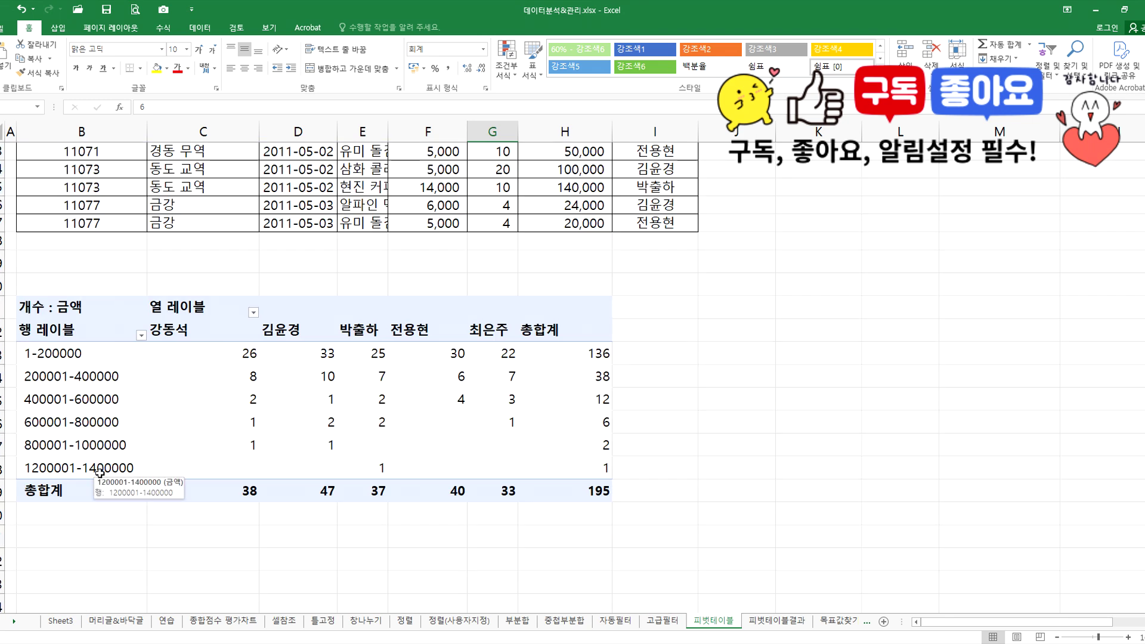
left_click(105, 393)
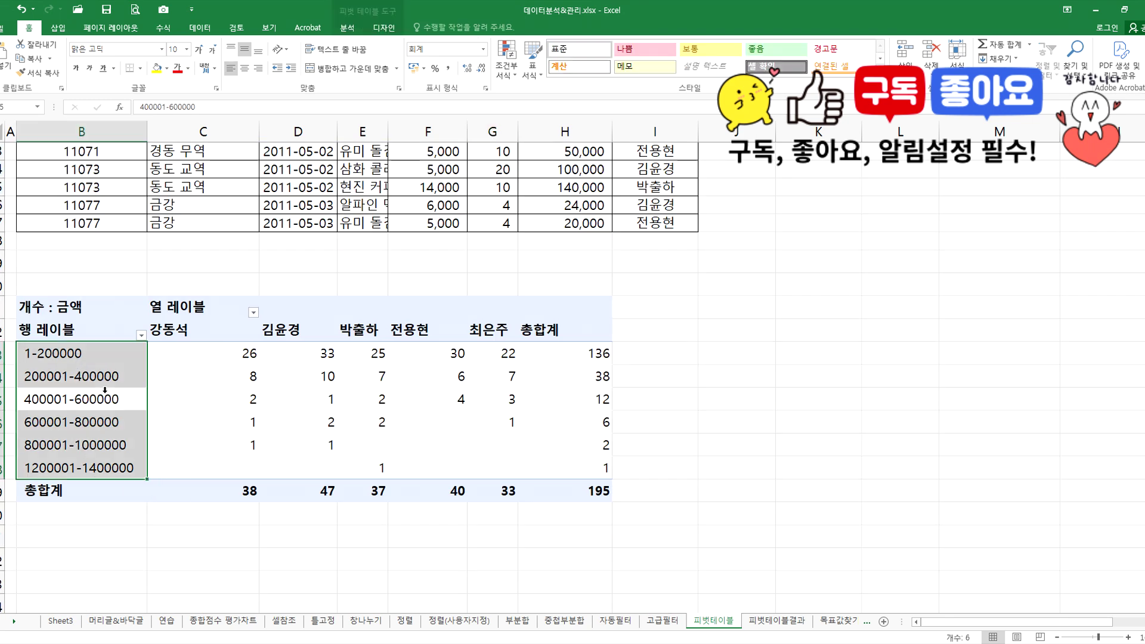
left_click(98, 391)
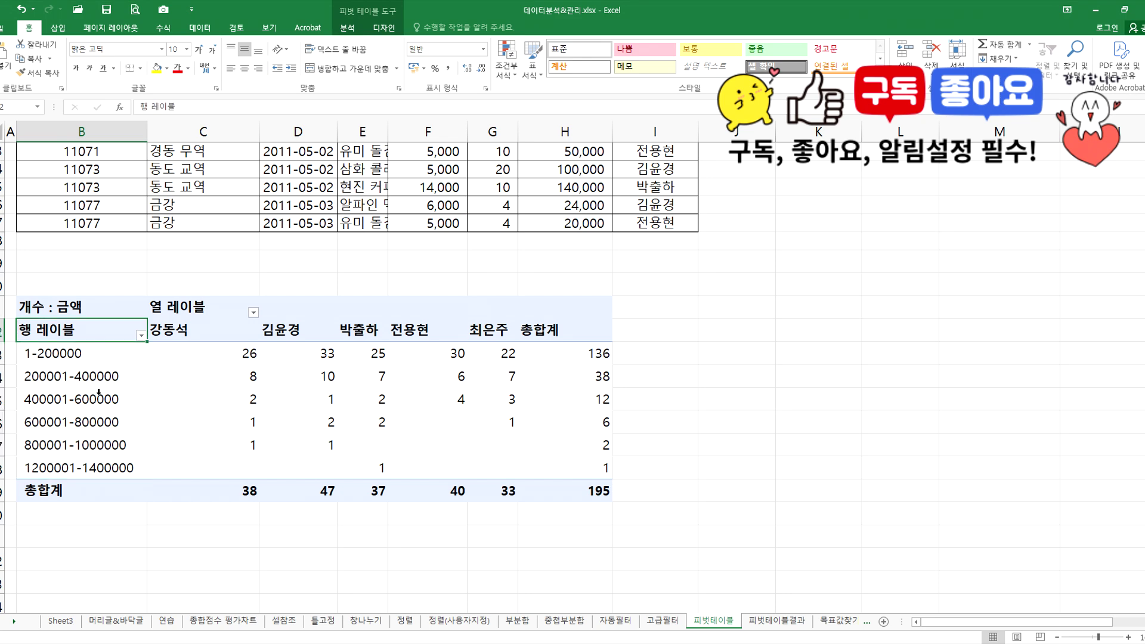
left_click(351, 28)
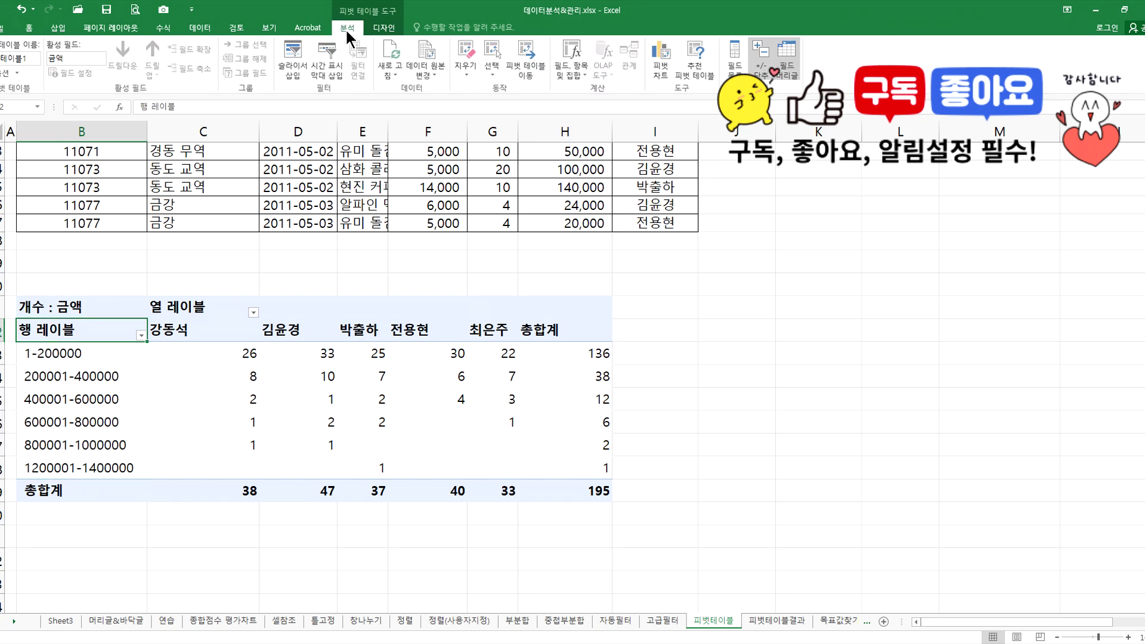
left_click(389, 53)
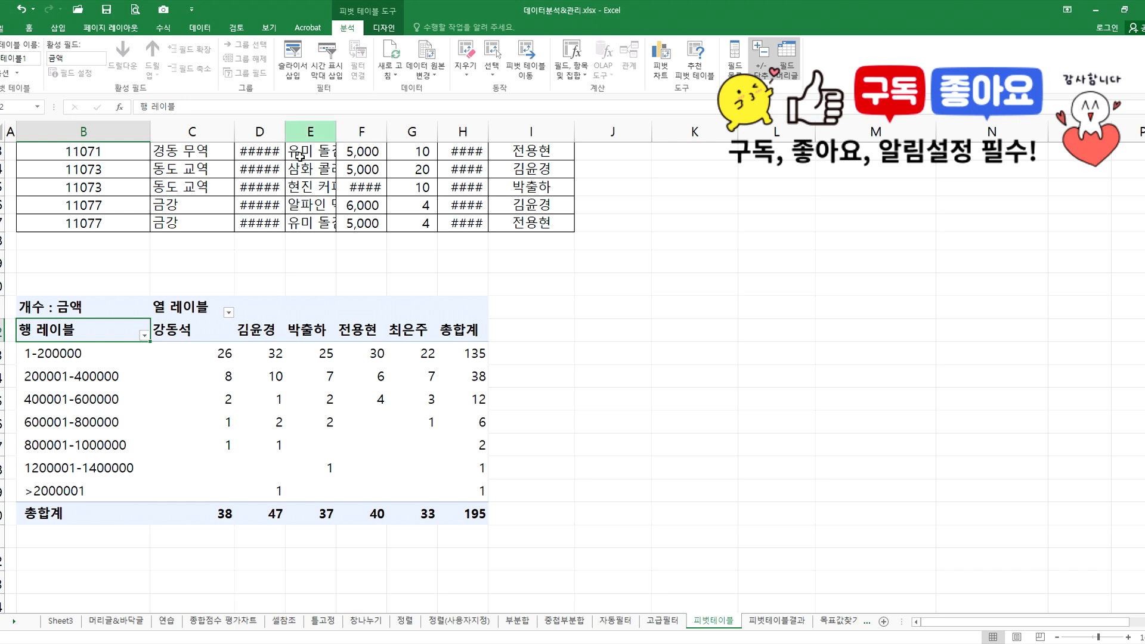
Set the end value of the pivot table's 금액 grouping to 100000000, keeping the start at 1 and the unit at 200000.
left_click(65, 375)
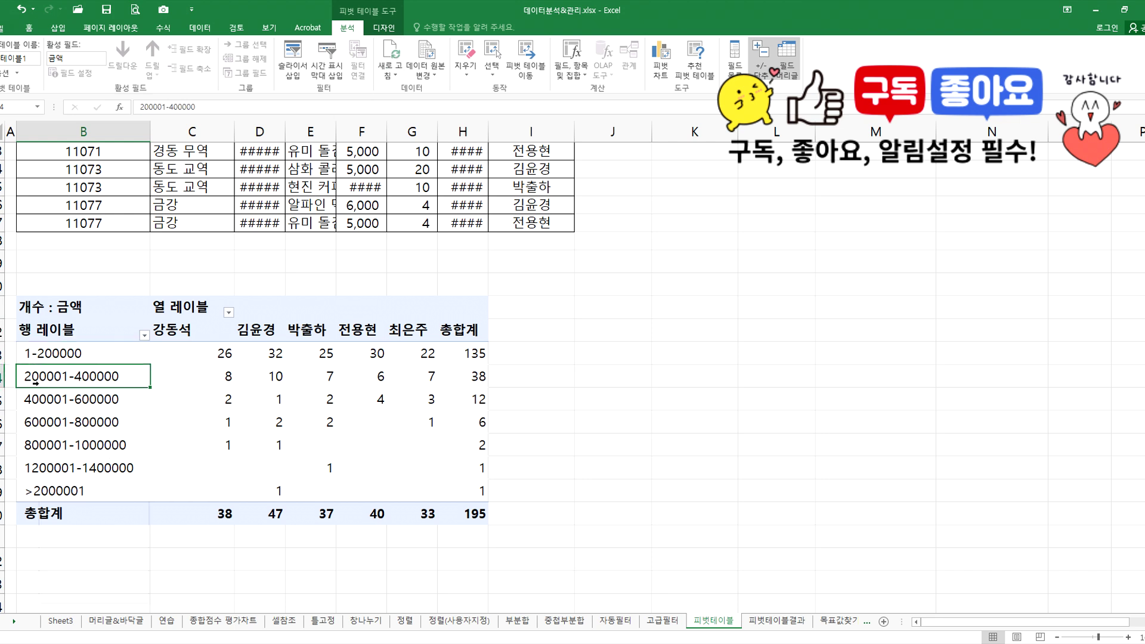
right_click(65, 377)
left_click(78, 511)
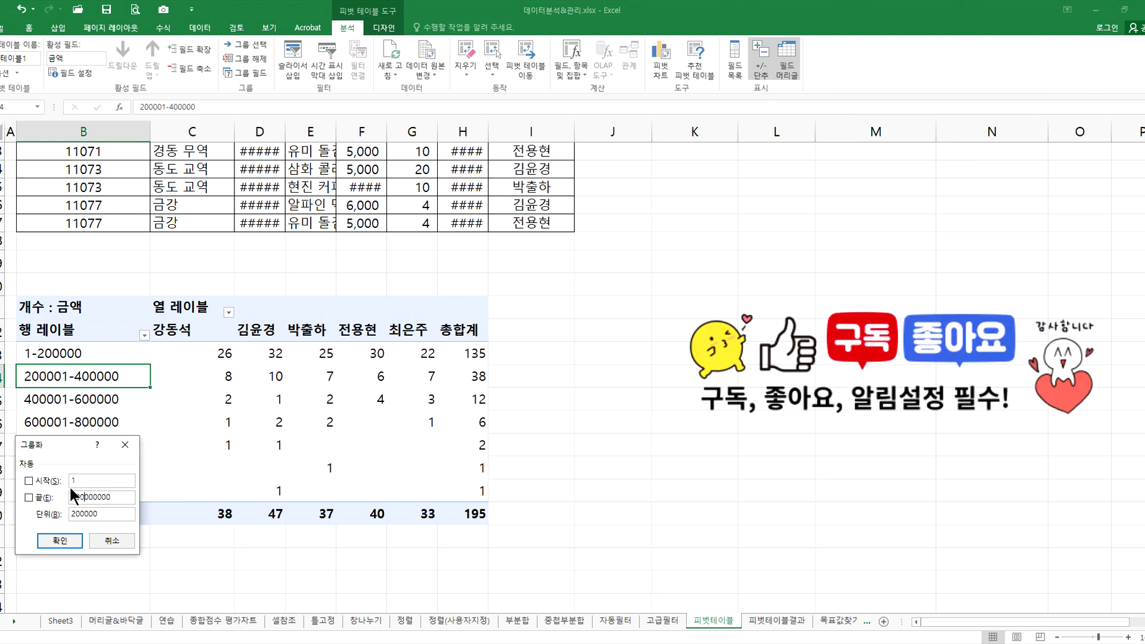
left_click(60, 541)
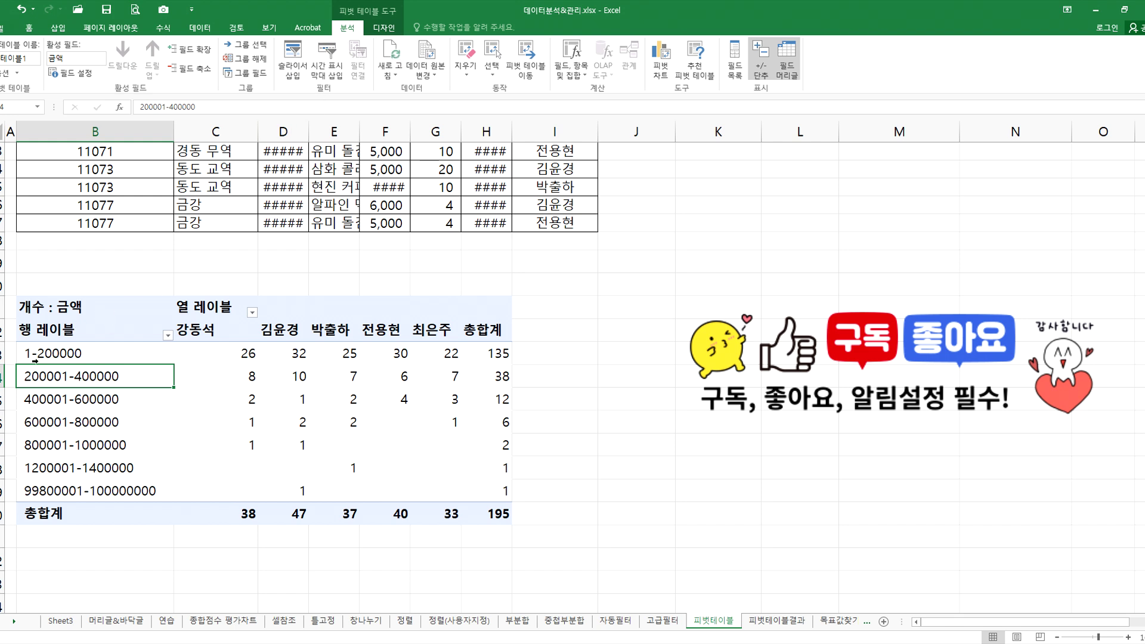
Set the 수량 of the last order to 5000, and fit the 주문일자 and 금액 columns to their contents.
double_click(308, 133)
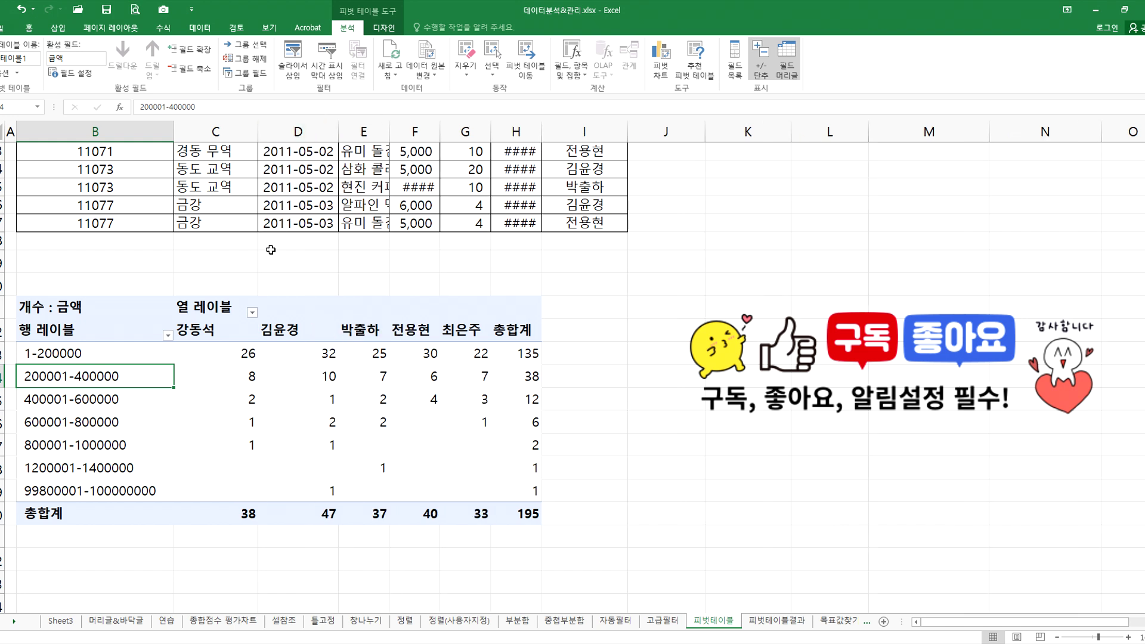
left_click(409, 224)
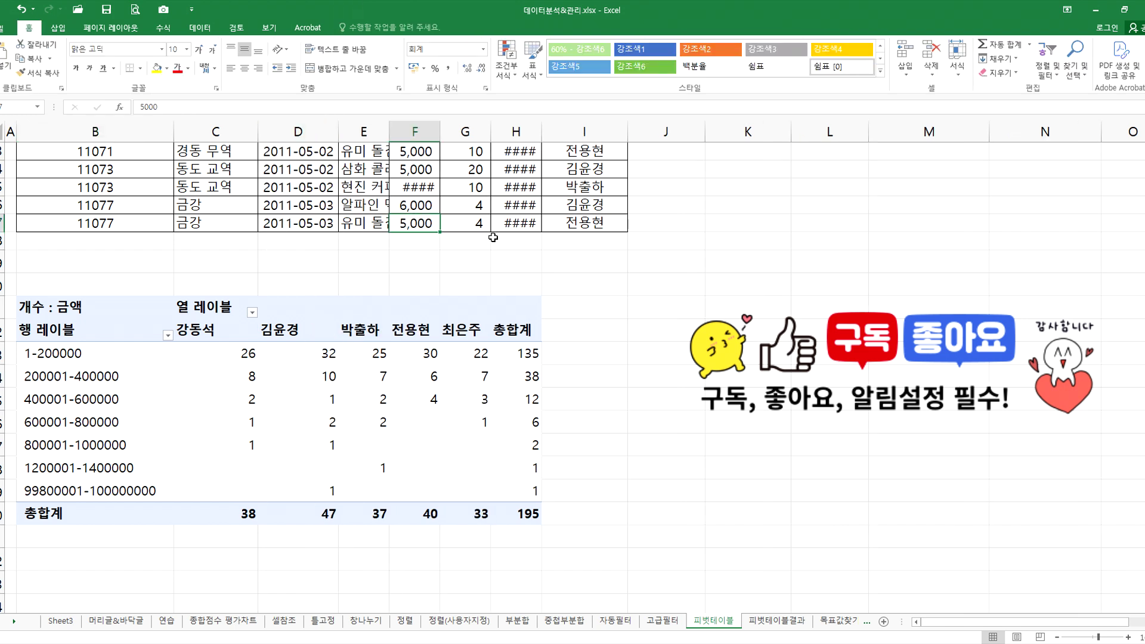
key("Right")
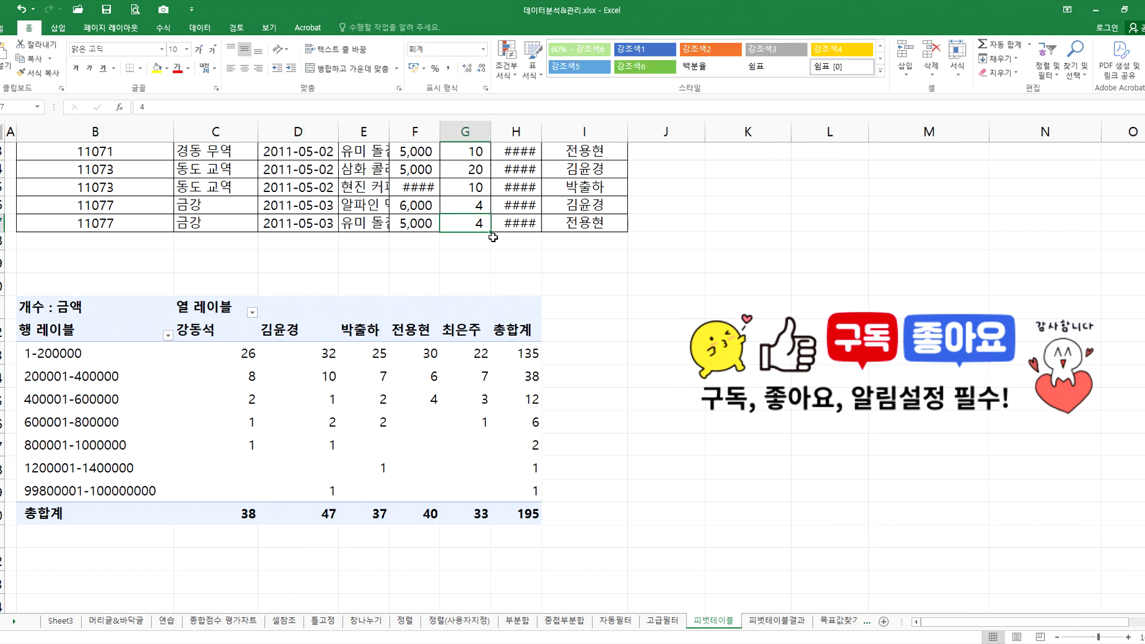
type("5,0")
type("000")
key("Return")
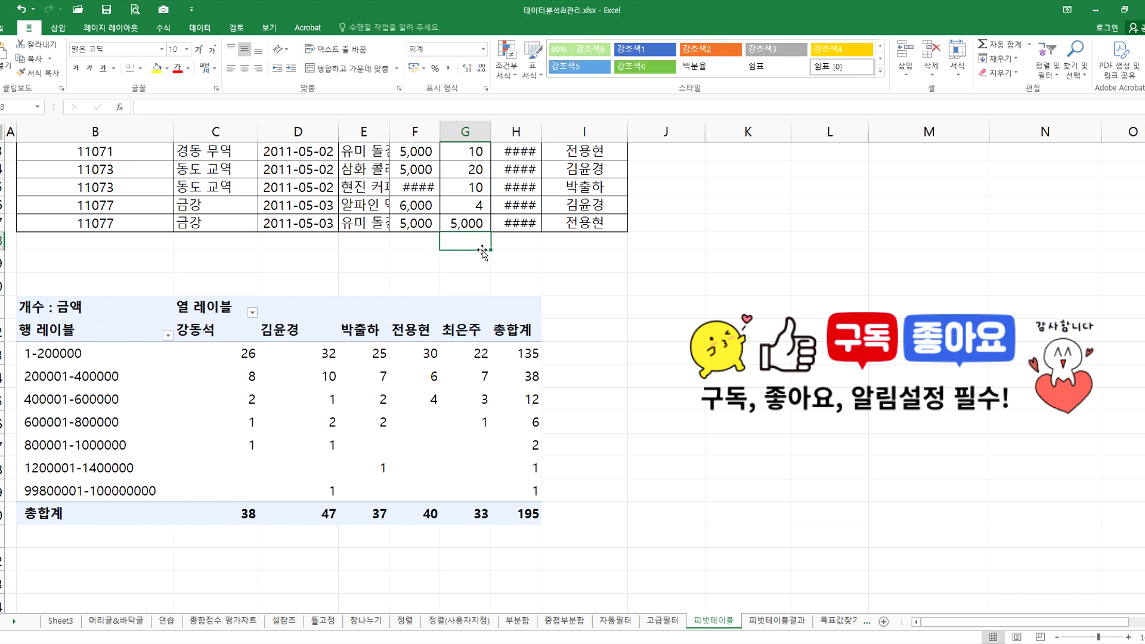
double_click(542, 135)
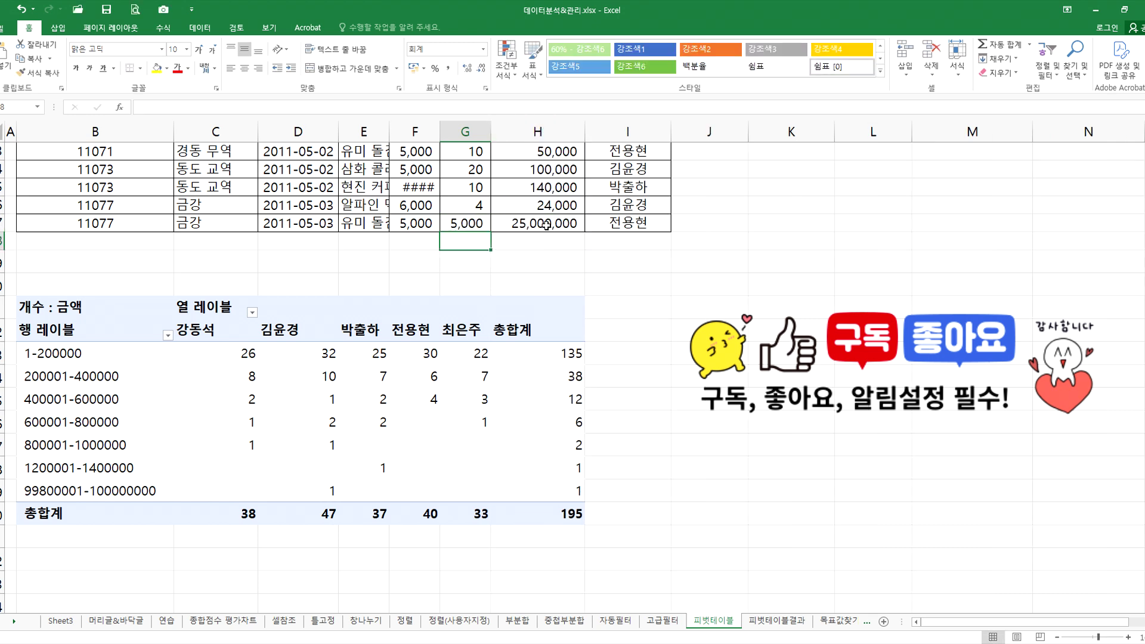
Refresh the pivot table with the last order's changed 수량.
left_click(96, 449)
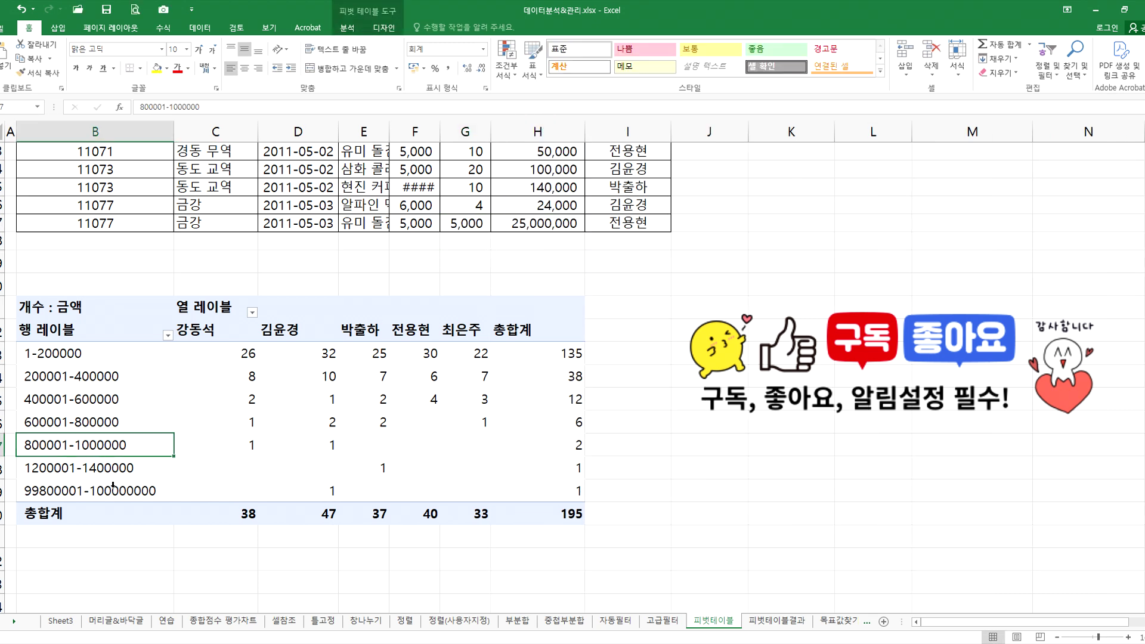
left_click(343, 28)
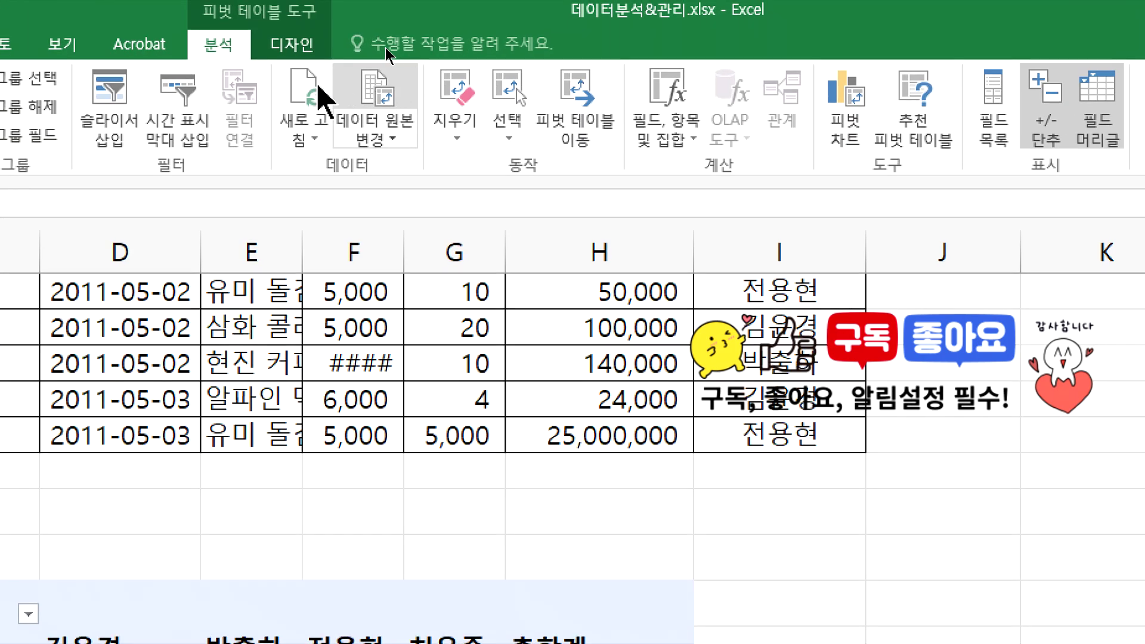
left_click(303, 89)
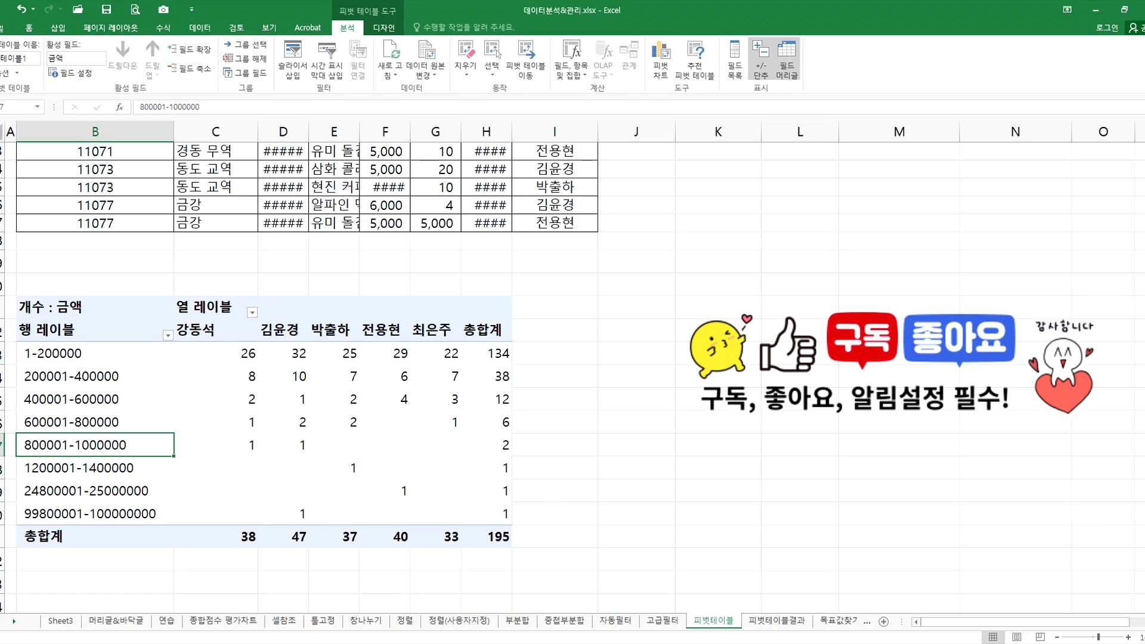
Switch to the Notepad lesson notes and write "원래의 데이터가 변경되면 피벗테이" under the 피벗 테이블 만들기 heading.
left_click(587, 643)
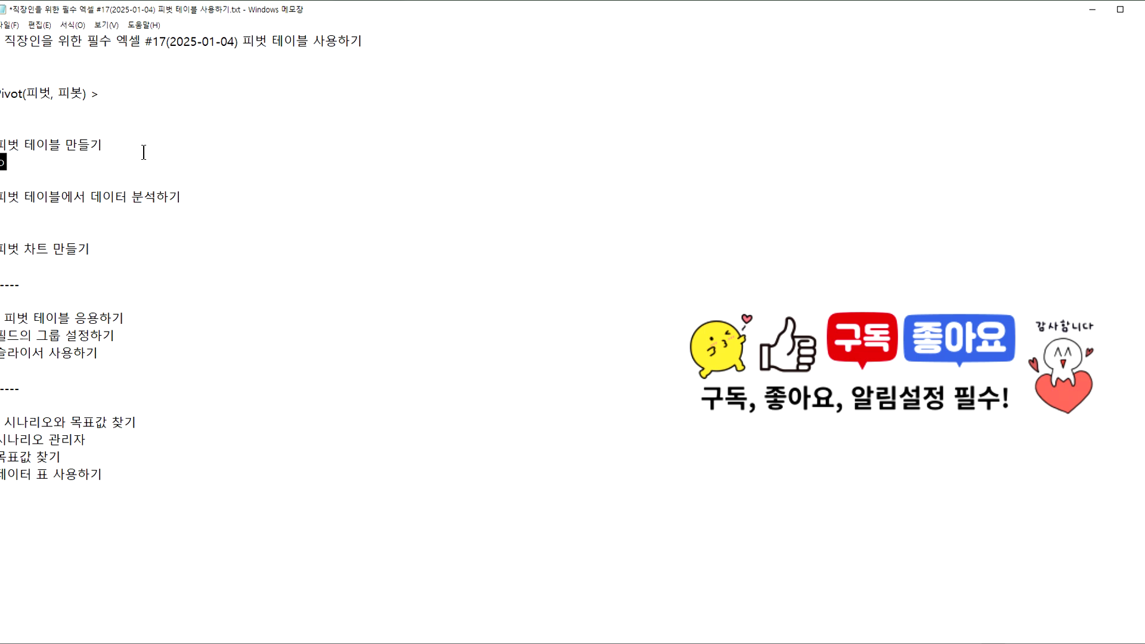
type("래의 데이터가 ㅂ")
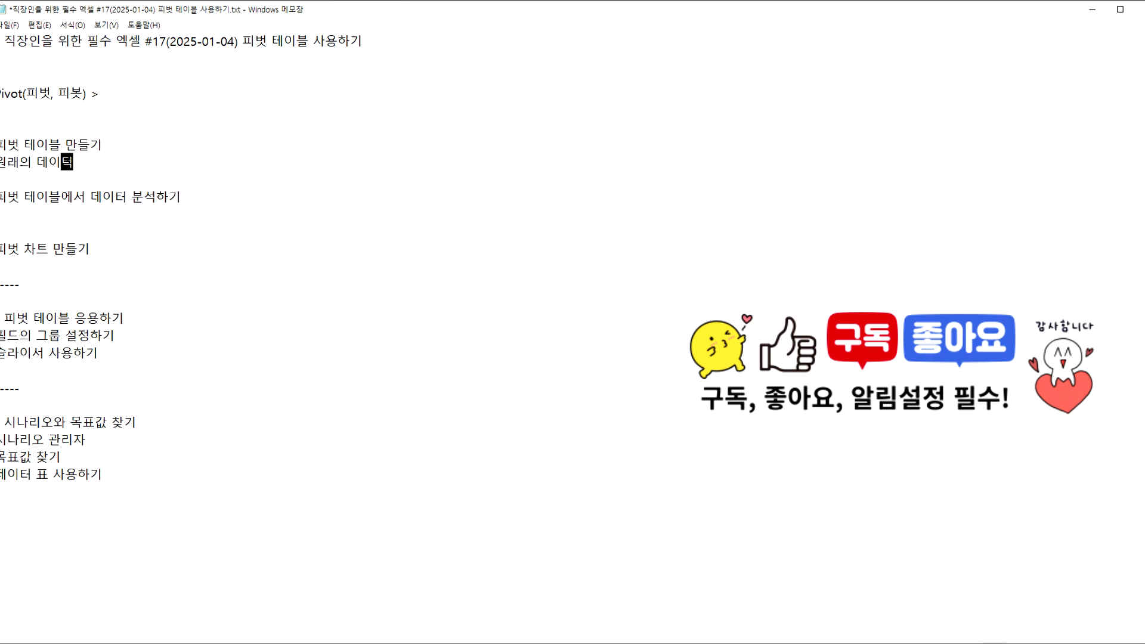
type("변경되면")
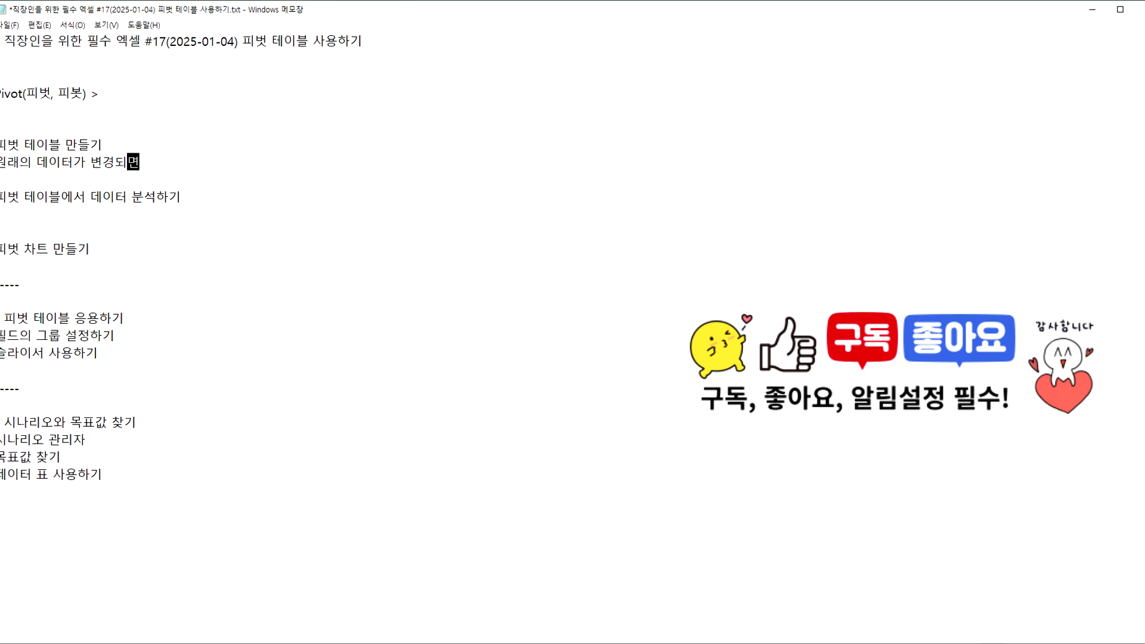
type(" 피벗테이")
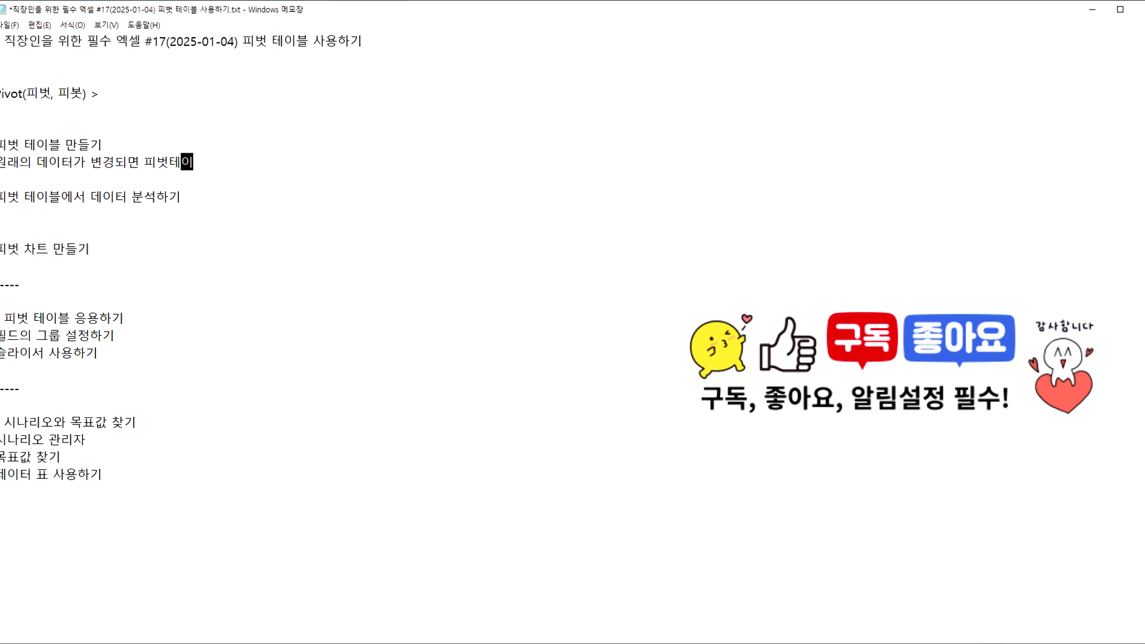
Extend the note line under 피벗 테이블 만들기 with the text "피벗테이블 결과는 자동으로 반영되".
type("블")
key("BackSpace")
key("BackSpace")
type("블 결고관느")
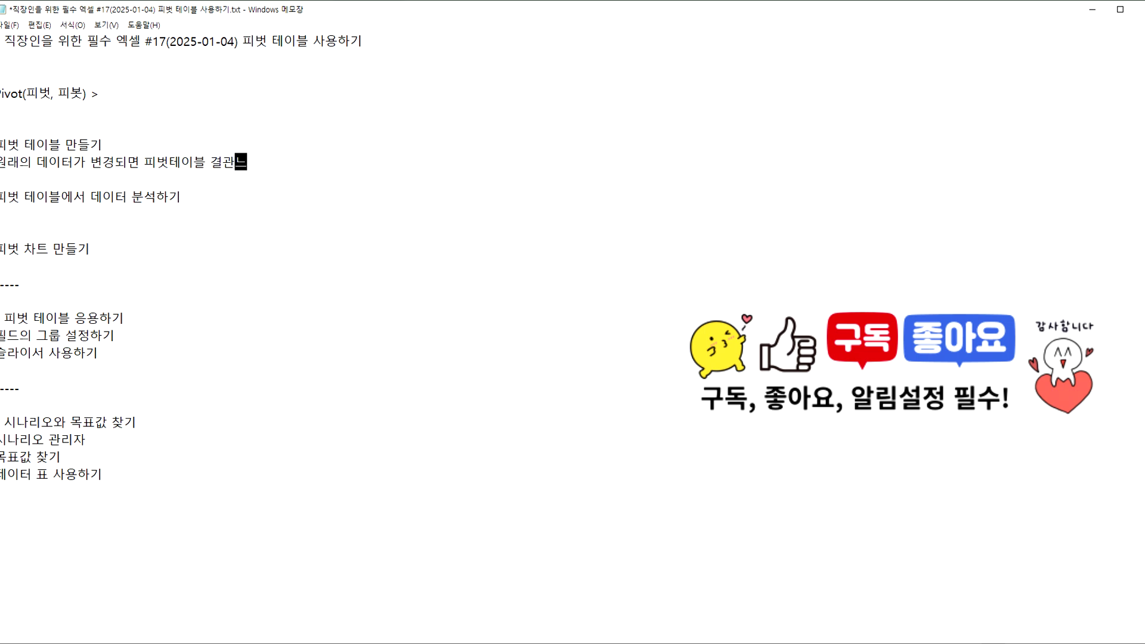
type("는 자도으로")
key("BackSpace")
key("BackSpace")
type("ㄹ로 바")
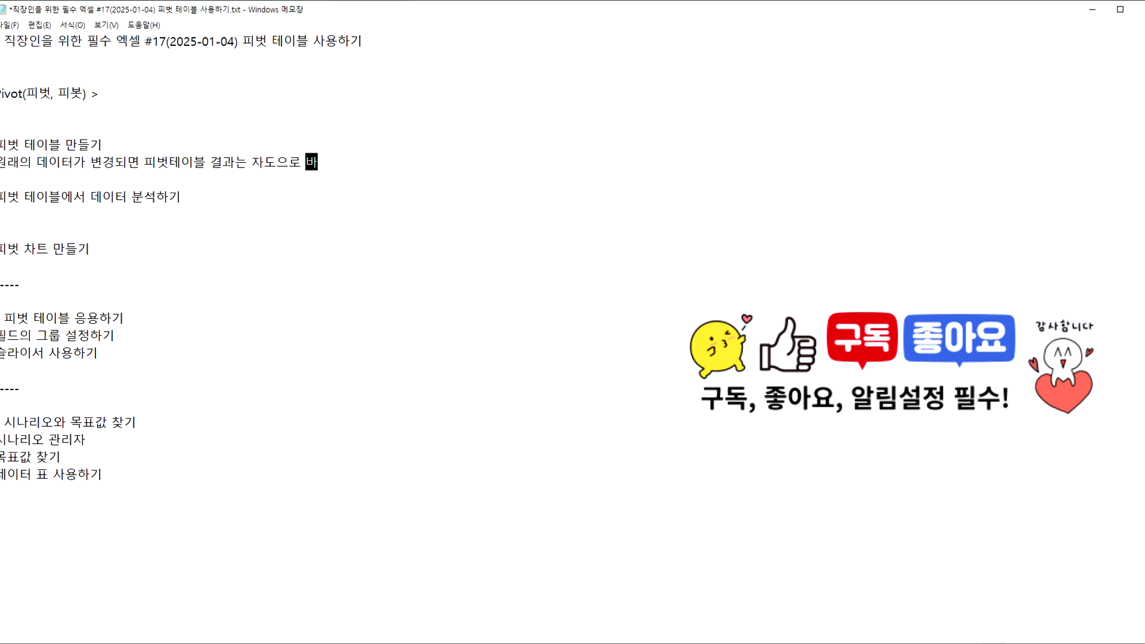
key("Left")
key("Left")
key("BackSpace")
type("ㄷ")
key("End")
type("ㅇ되")
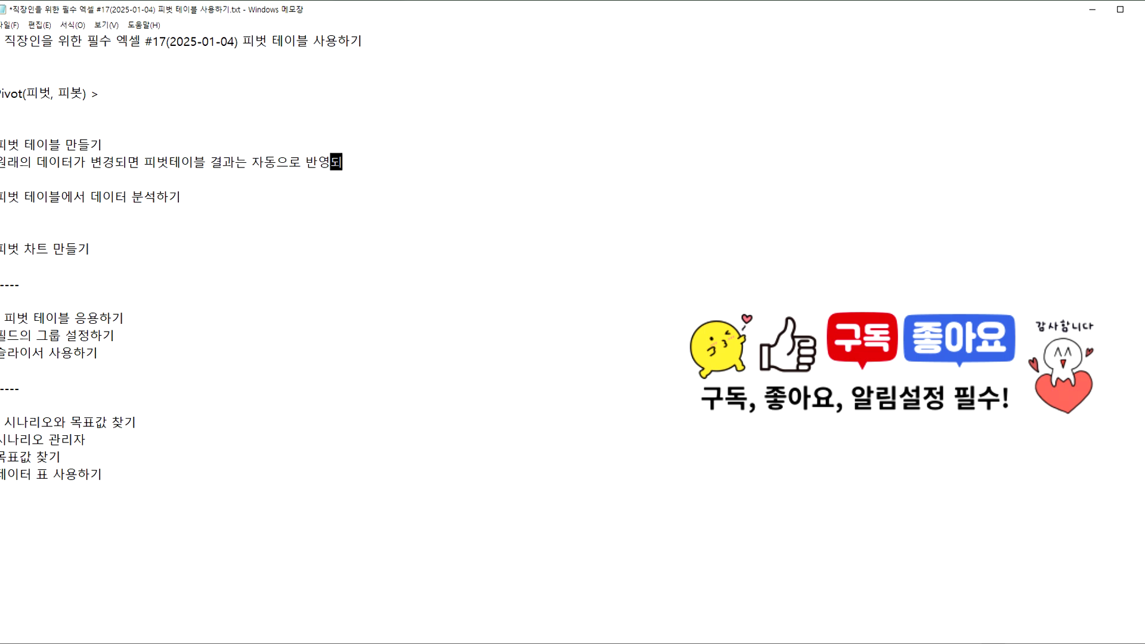
Finish the sentence with "지 않는다, 반드시 "새로고침"을 해야만 한다." and add a blank line below it.
type("지 않는다, 반드시 \"새로고침")
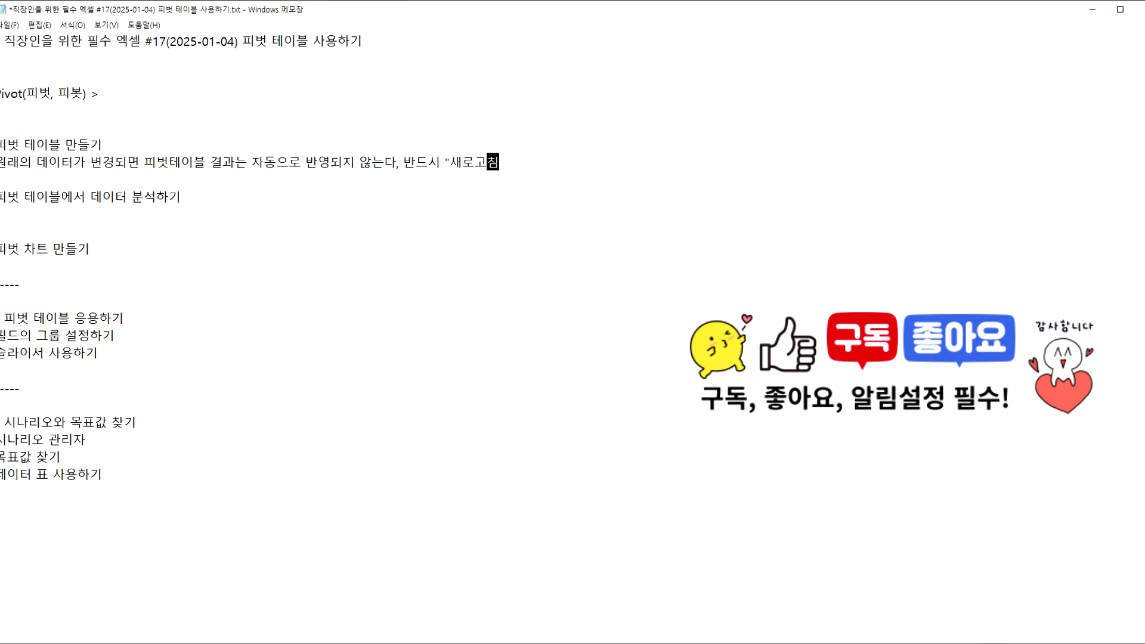
type("\"을 해야")
type("만 ㅎ")
type("한다.")
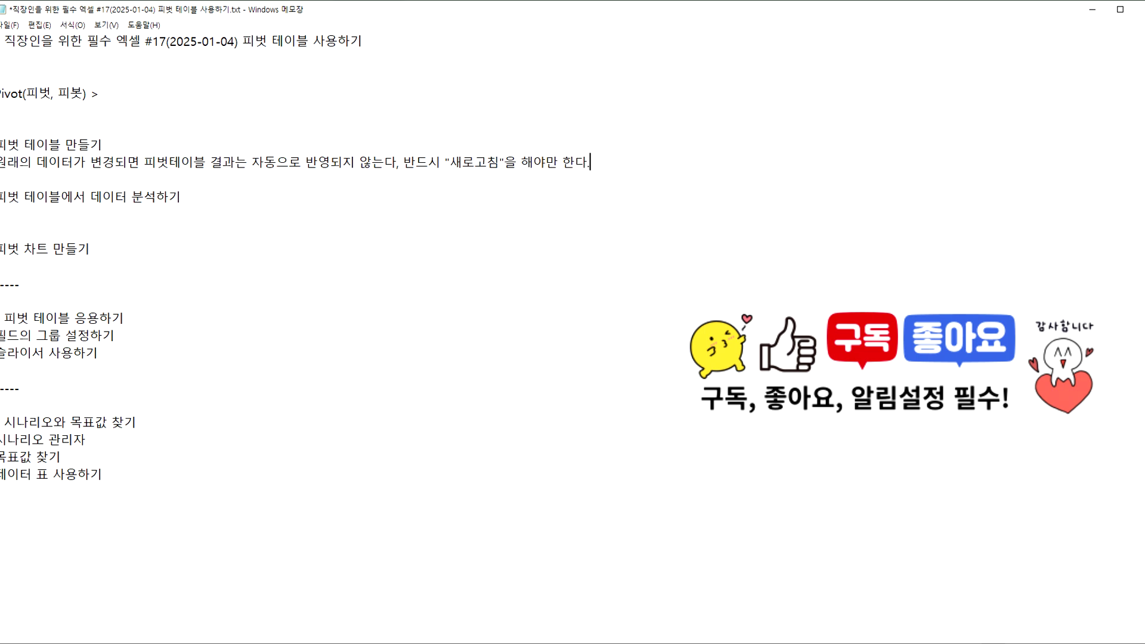
key("Return")
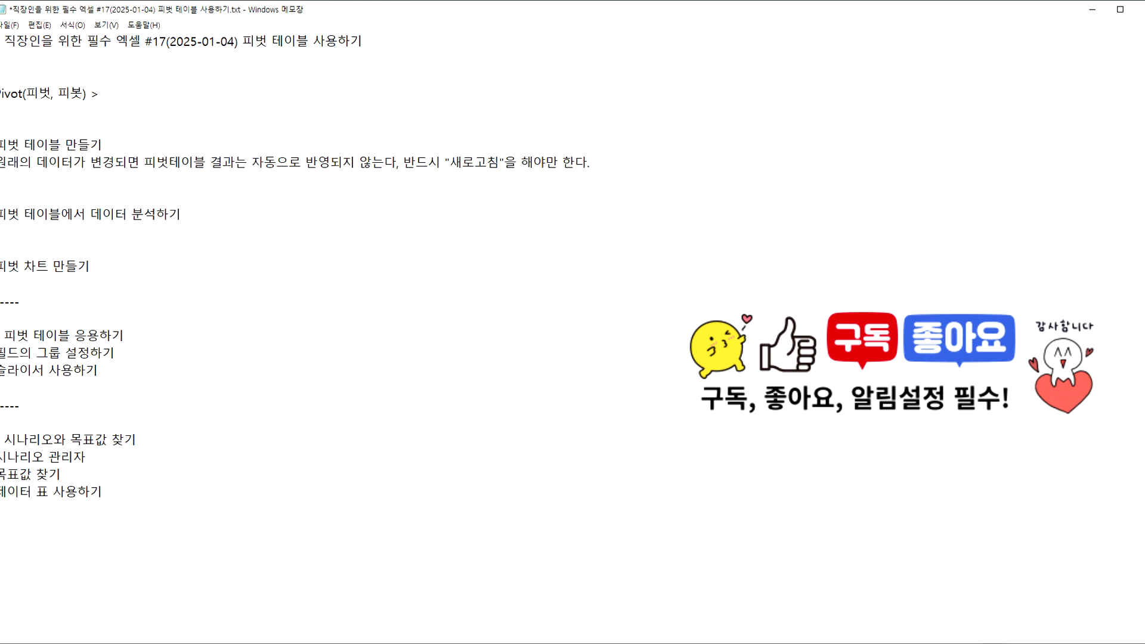
Switch to the Excel workbook 데이터분석&관리.xlsx and delete the rows holding the pivot table below the data on the 피벗테이블 sheet.
key("alt+Tab")
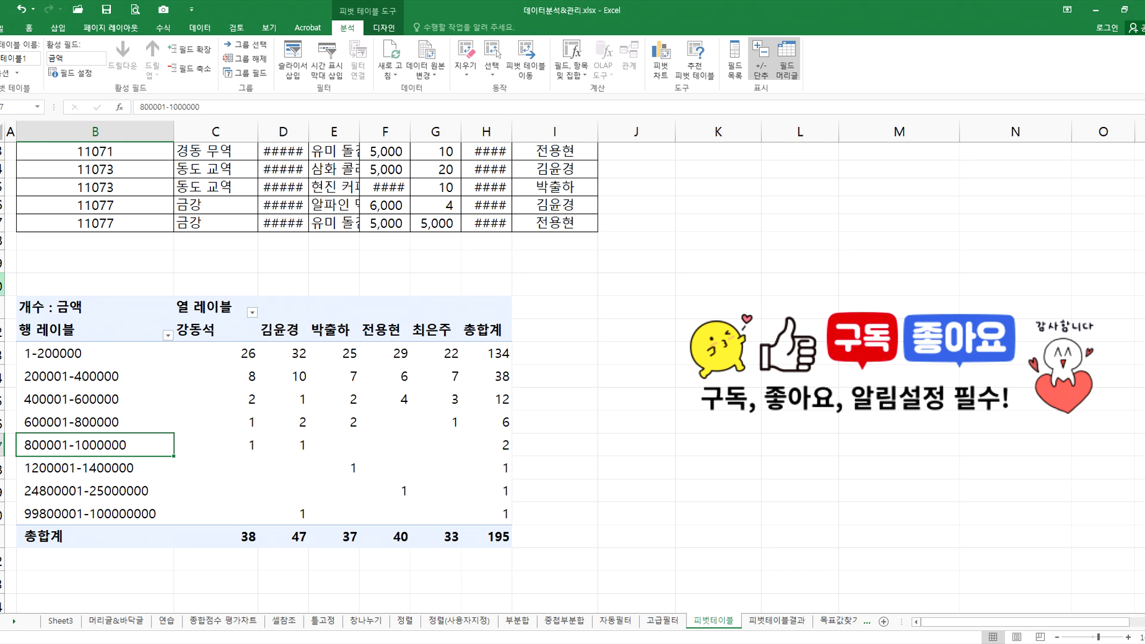
left_click(2, 285)
left_click_drag(3, 284, 3, 561)
right_click(89, 452)
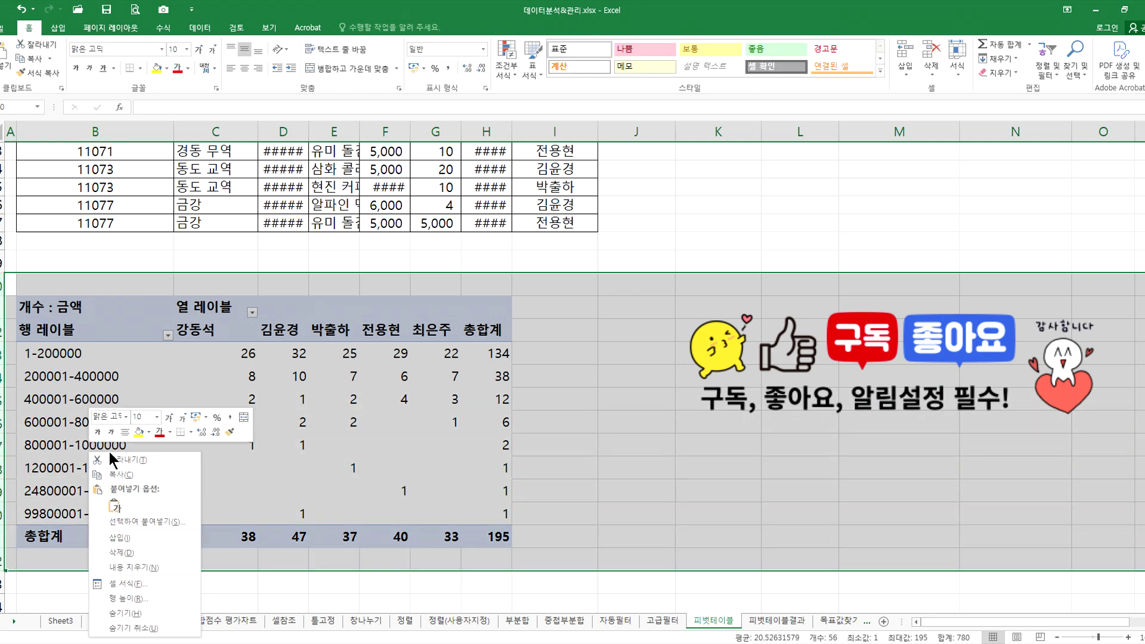
left_click(127, 548)
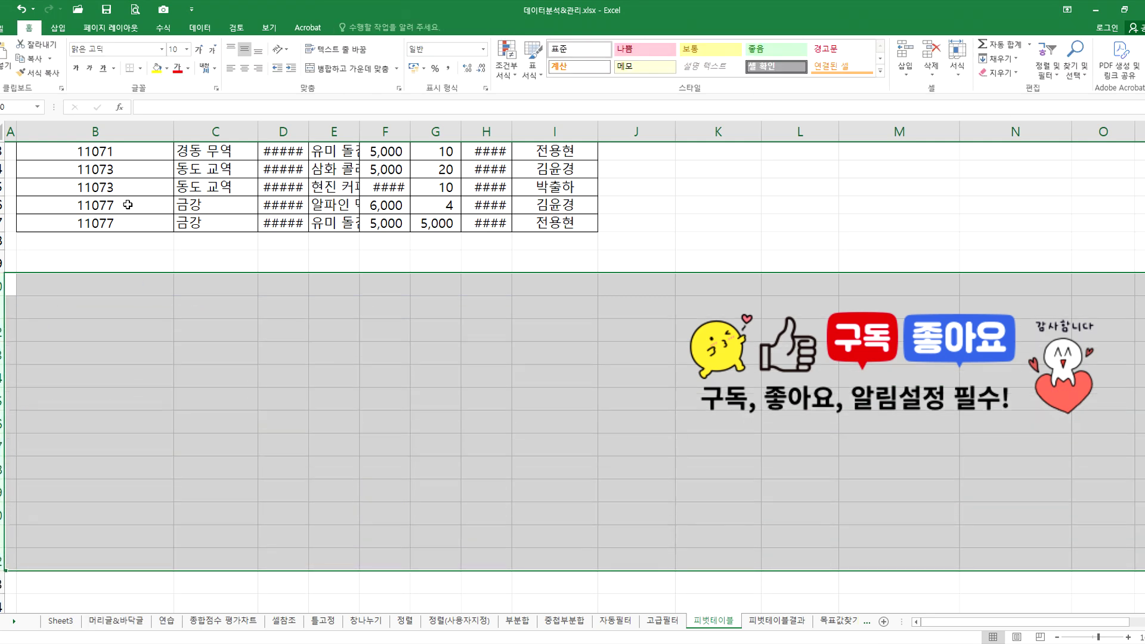
Auto-fit the date column D to its contents and narrow column B.
left_click(142, 205)
double_click(309, 131)
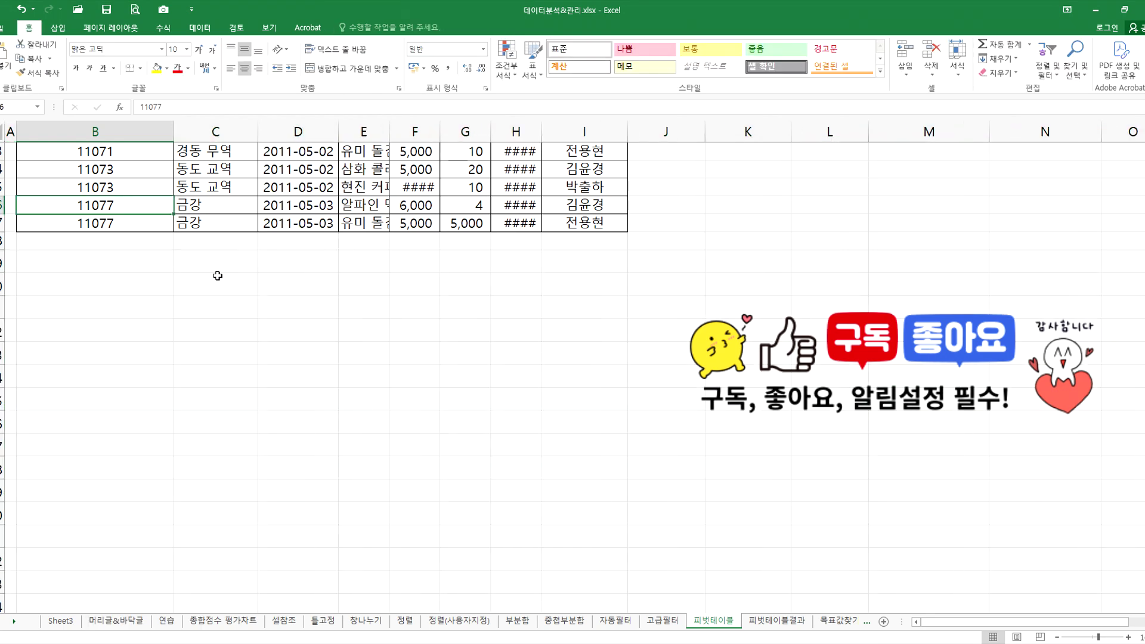
scroll(197, 299, "up", 5)
scroll(174, 316, "up", 20)
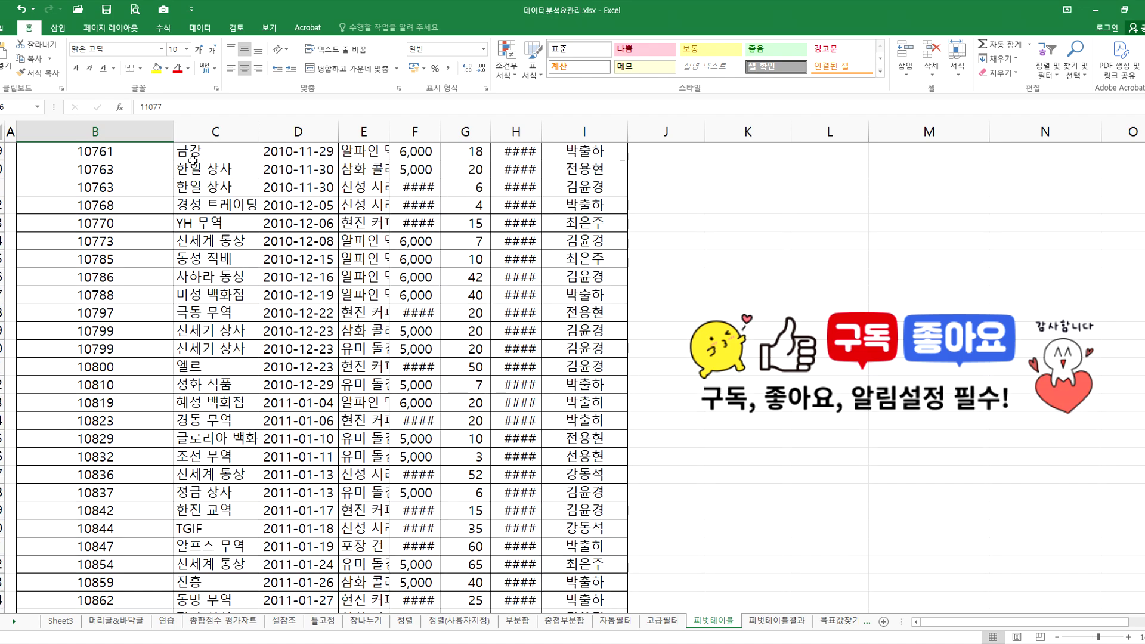
left_click_drag(172, 135, 85, 251)
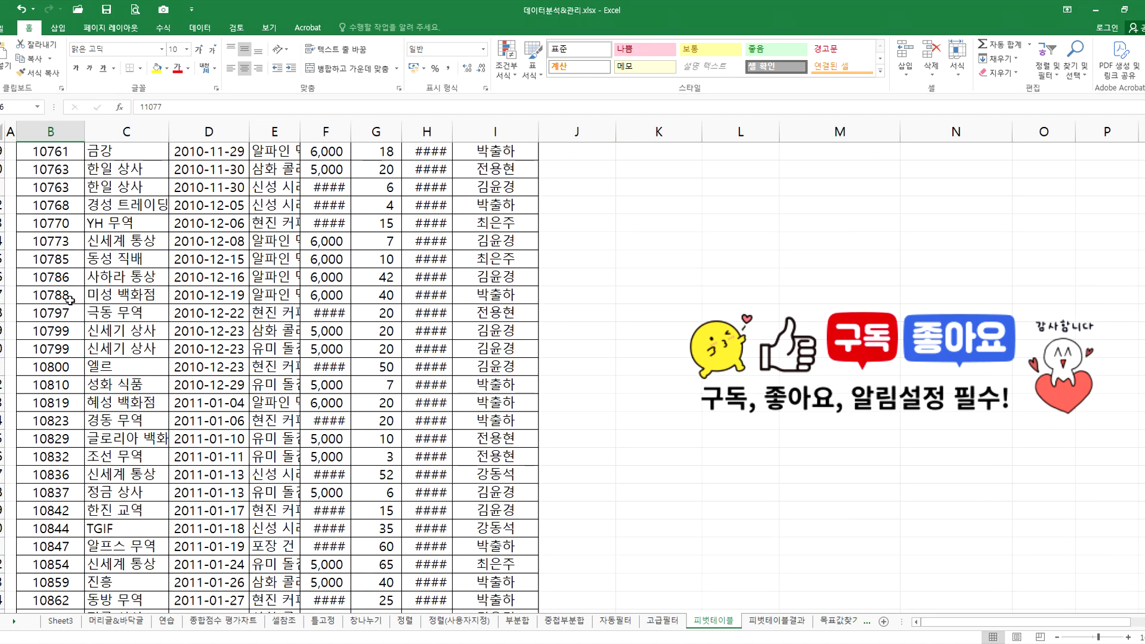
Create a pivot table from 피벗테이블!$B$2:$I$197, placed at cell B2 of the existing 피벗테이블결과 sheet.
scroll(74, 292, "up", 20)
left_click(71, 243)
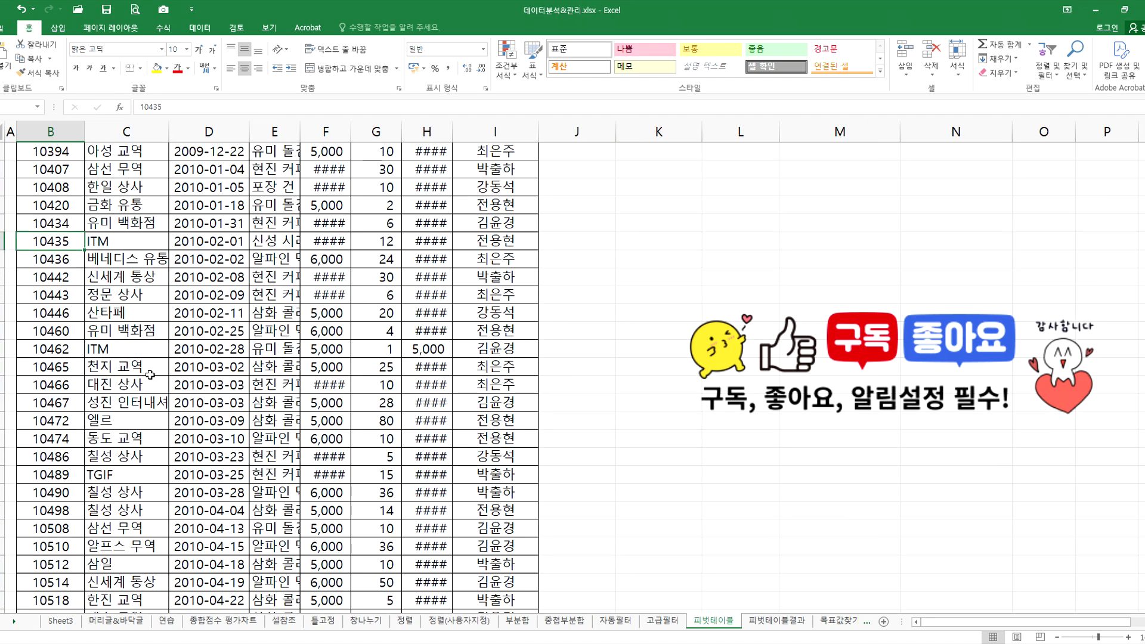
left_click(761, 621)
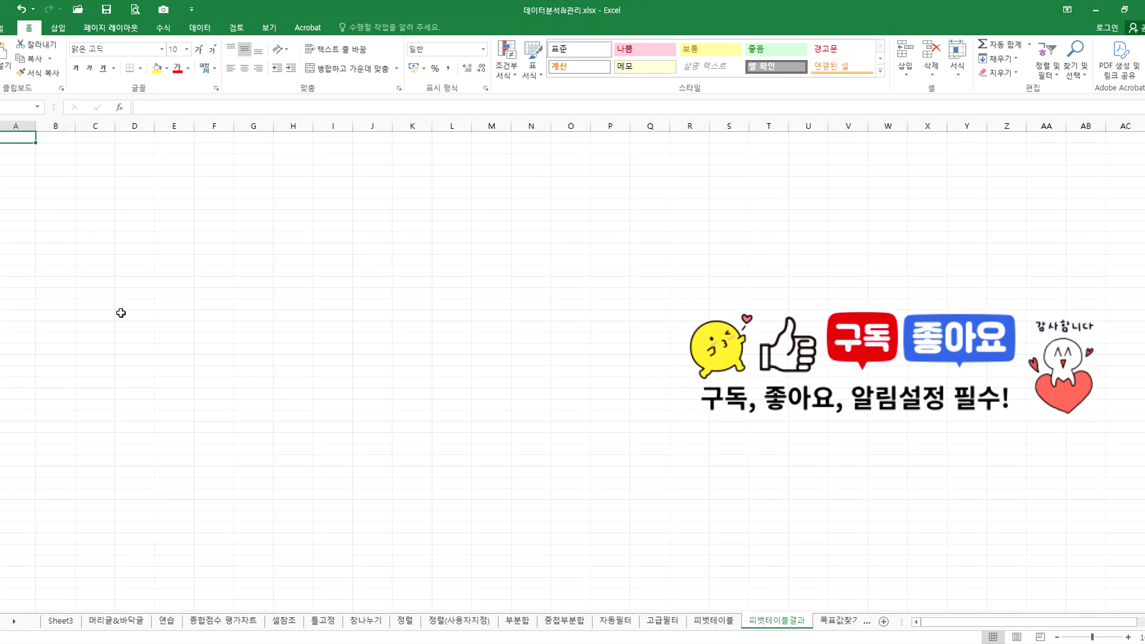
left_click(715, 622)
left_click(163, 246)
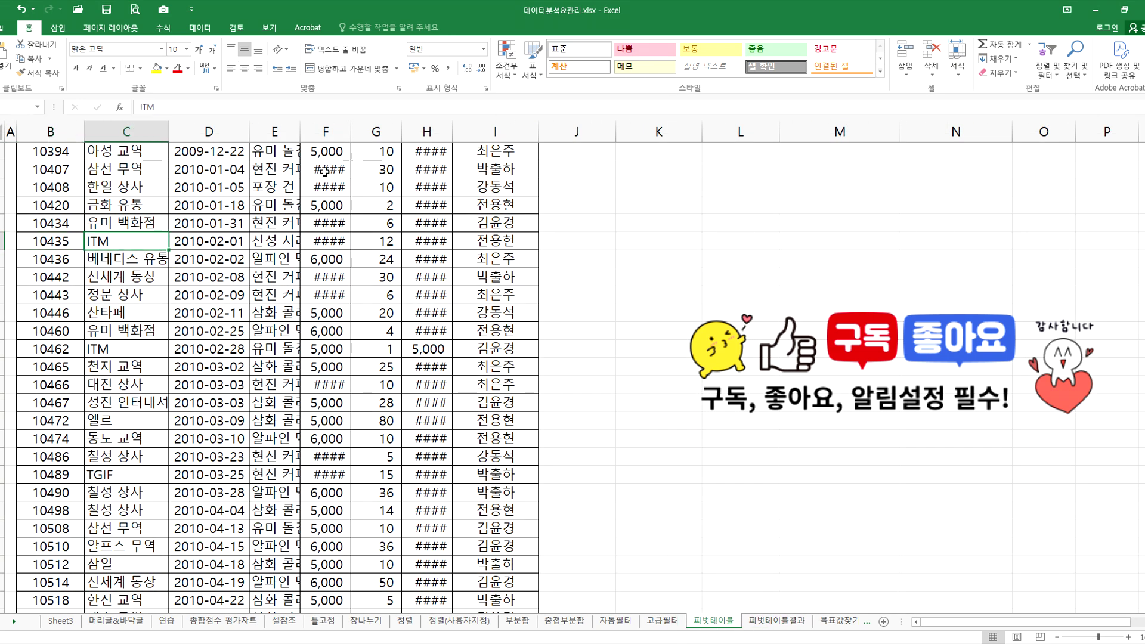
left_click(60, 27)
left_click(7, 56)
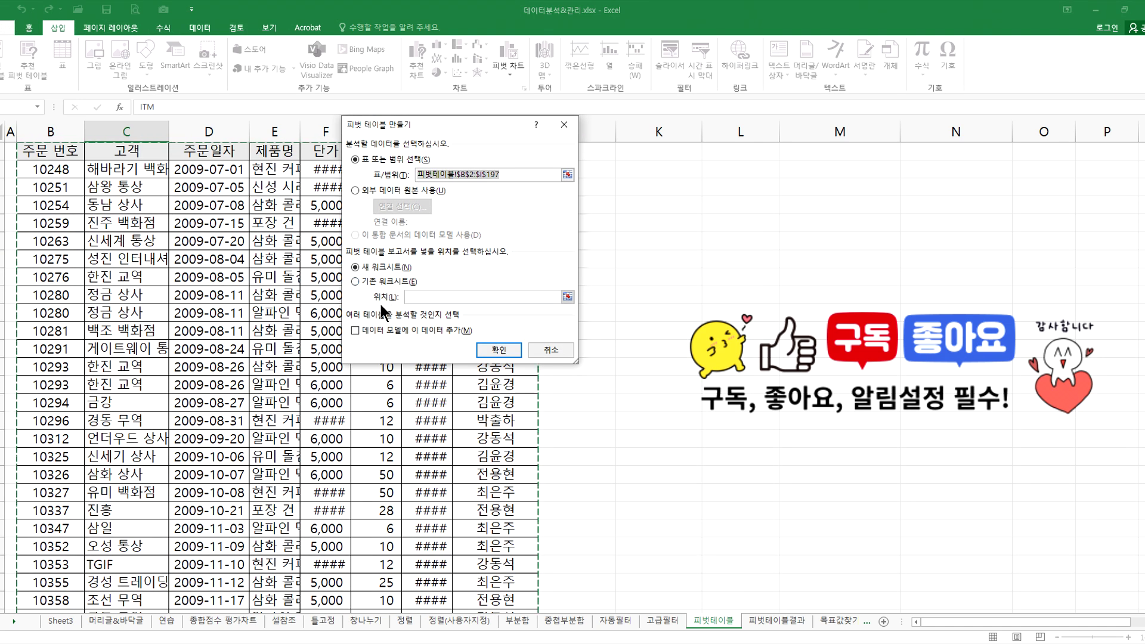
left_click(359, 281)
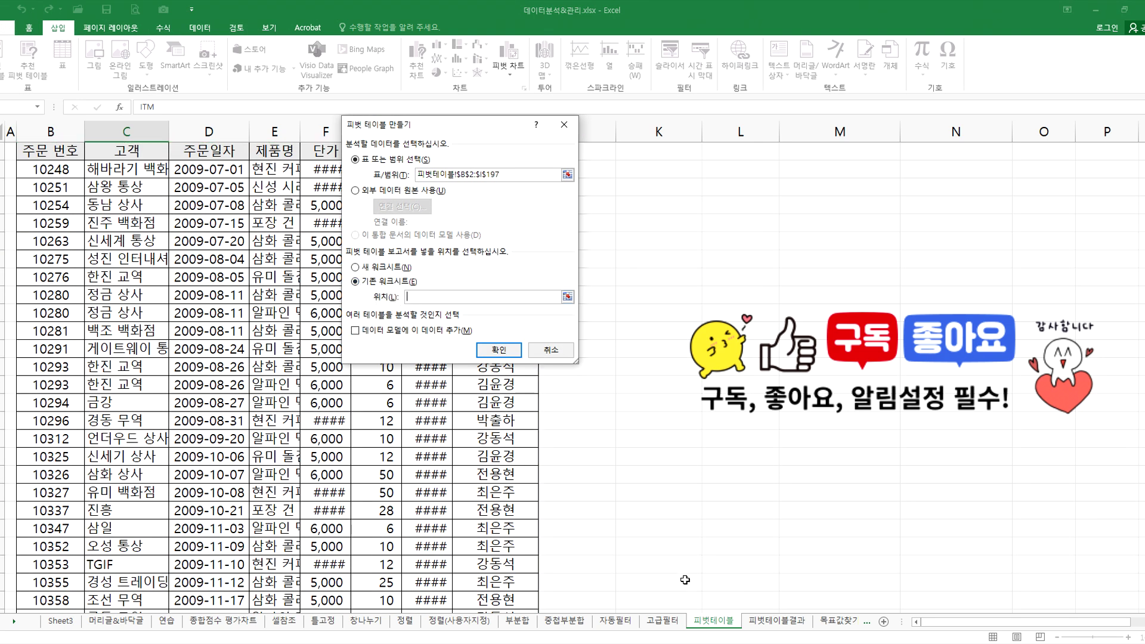
left_click(776, 620)
left_click(45, 153)
left_click(497, 349)
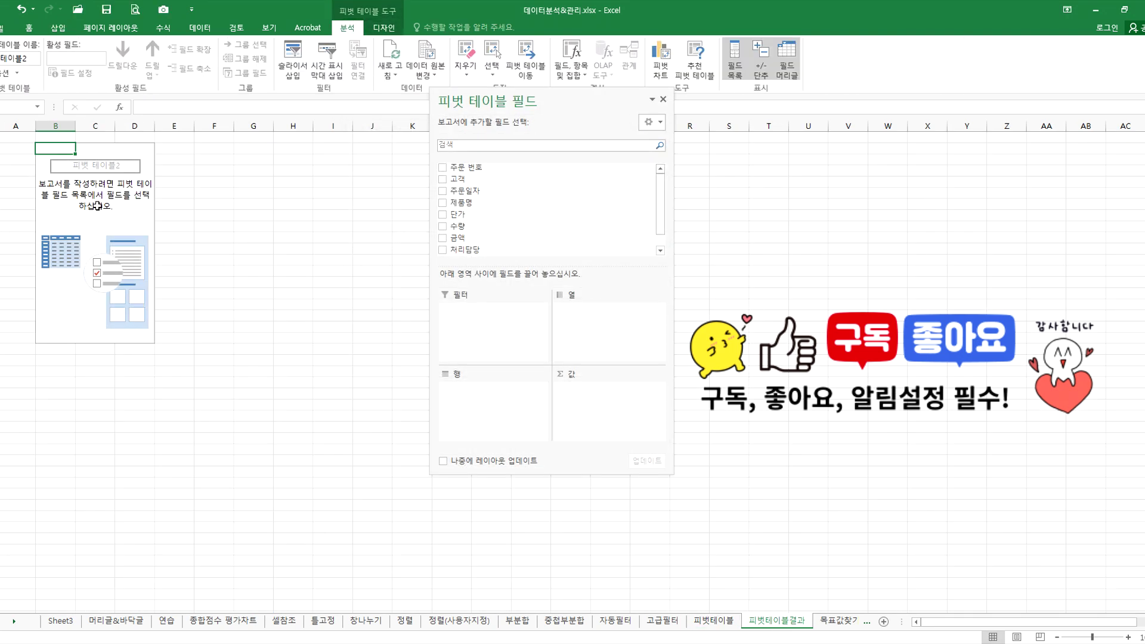
Switch to the PDF problem sheet and review the 제3작업 conditions and the 출력형태 example.
mouse_move(821, 643)
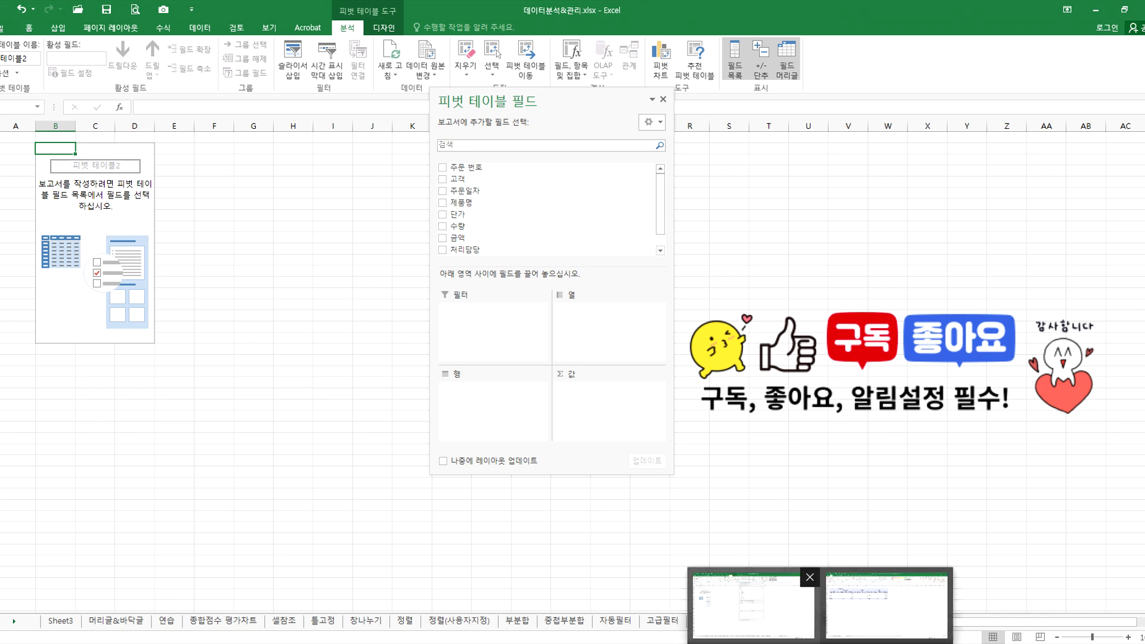
left_click(756, 611)
scroll(242, 339, "down", 1)
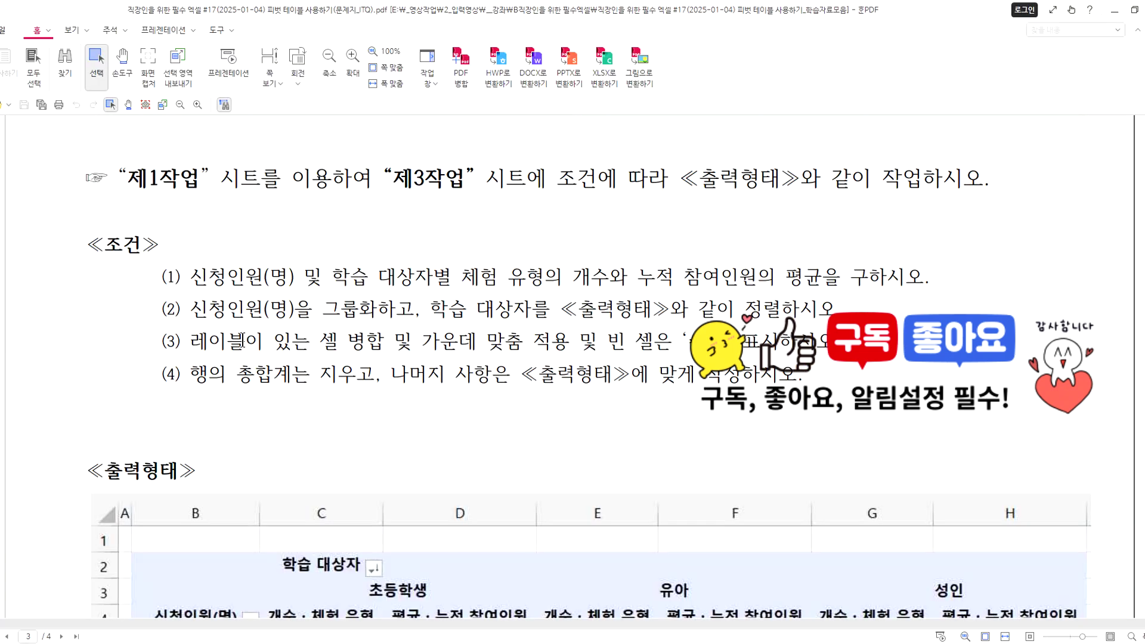
scroll(250, 328, "down", 4)
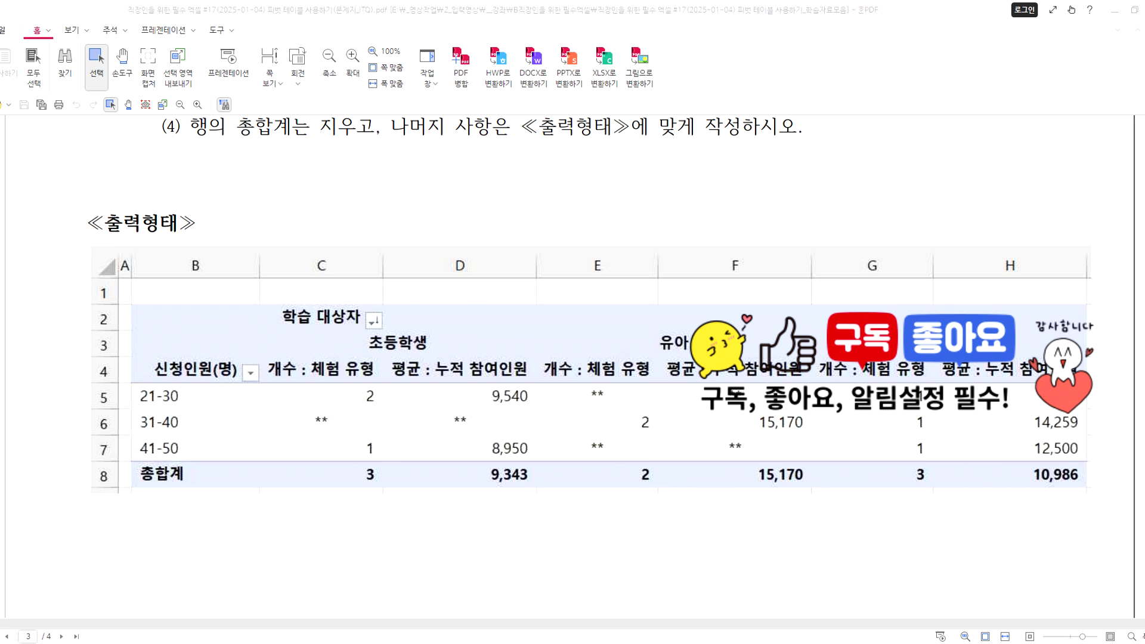
Switch to the ITQ problem workbook in Excel and delete all cells of the 제3작업 sheet, including its finished pivot table.
key("alt+Tab")
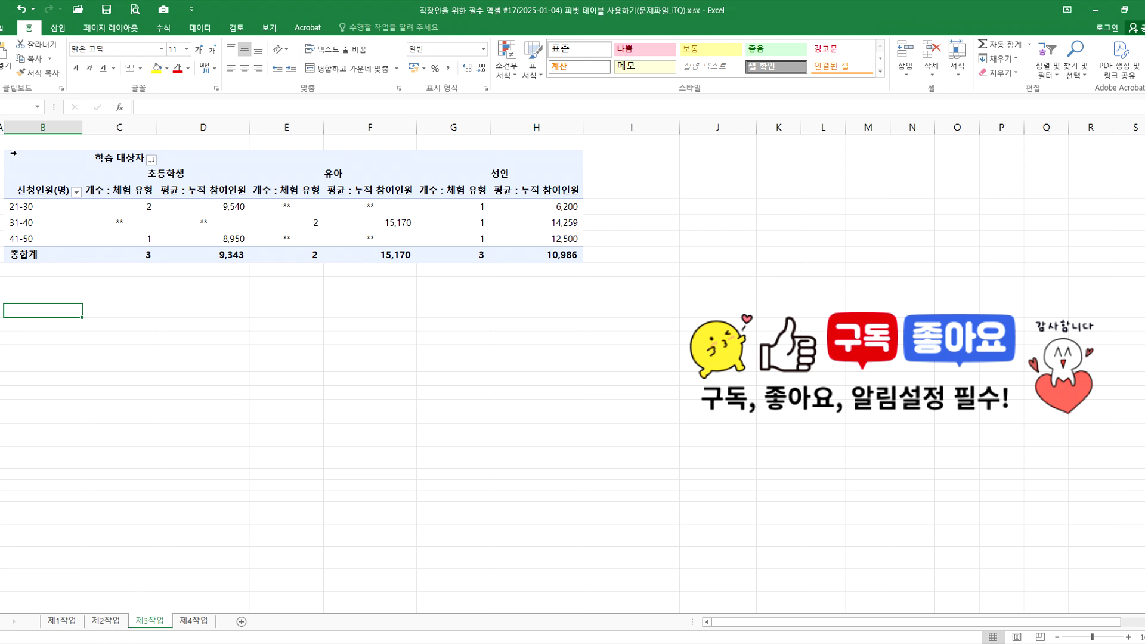
left_click(0, 127)
right_click(0, 127)
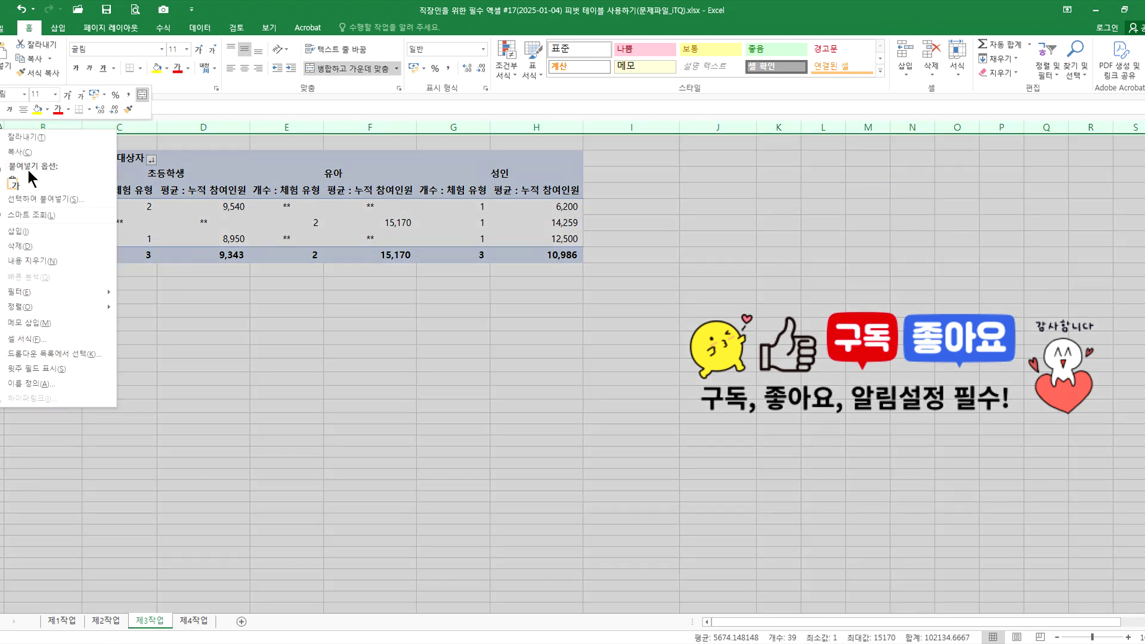
key("d")
left_click(20, 147)
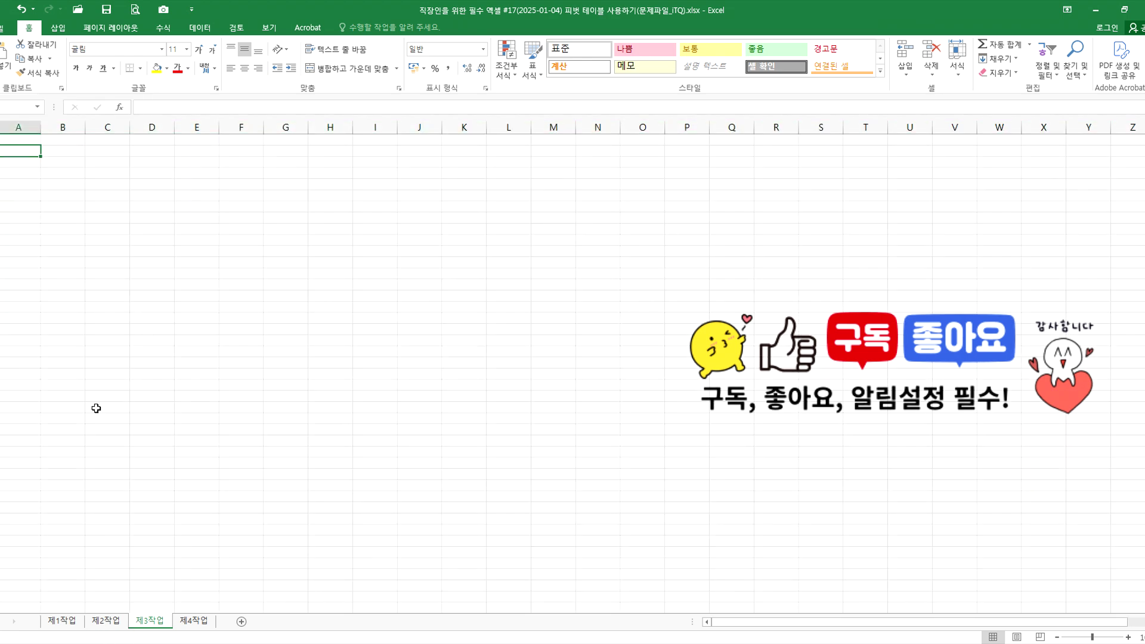
Create a pivot table from 제1작업!$B$4:$H$12, placed on the existing worksheet at 제3작업!$B$2.
left_click(62, 620)
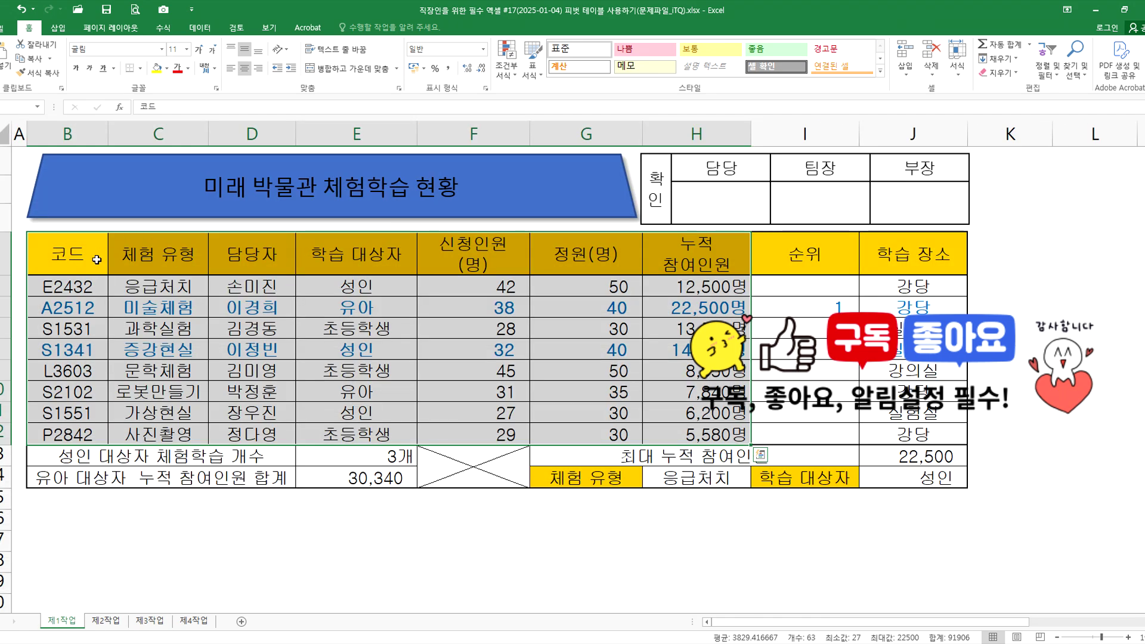
left_click(58, 27)
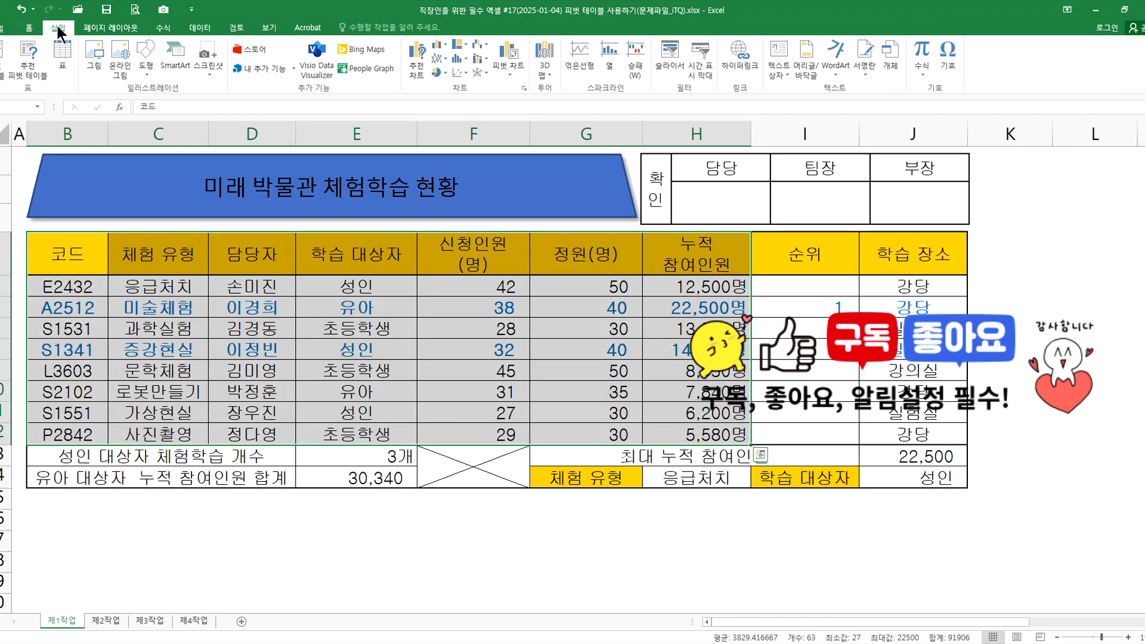
left_click(2, 60)
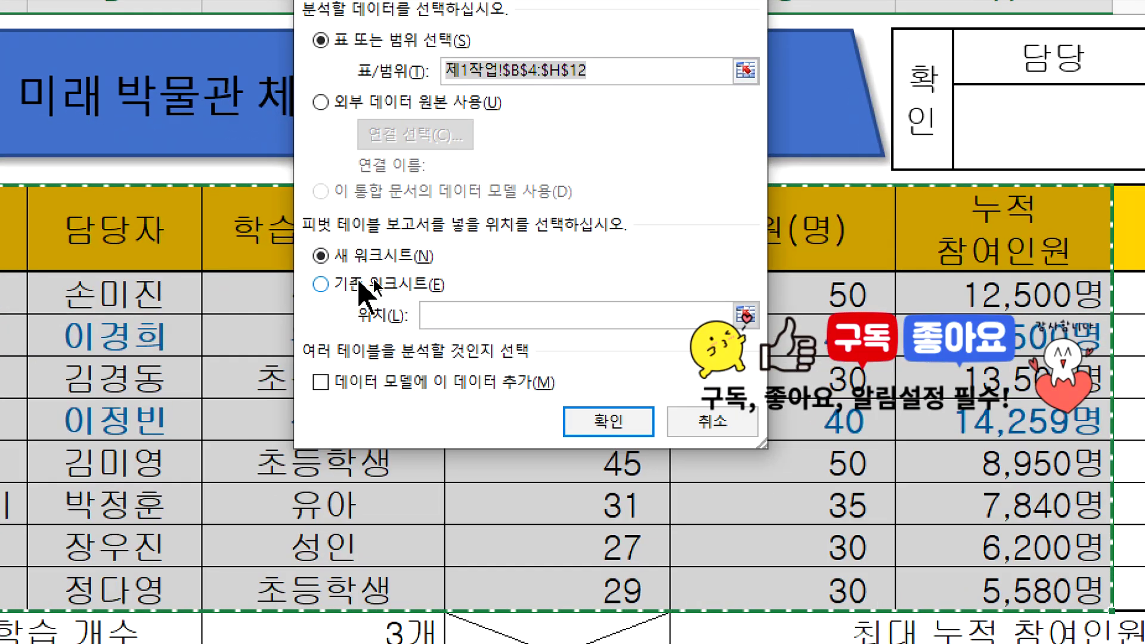
left_click(375, 282)
left_click(444, 316)
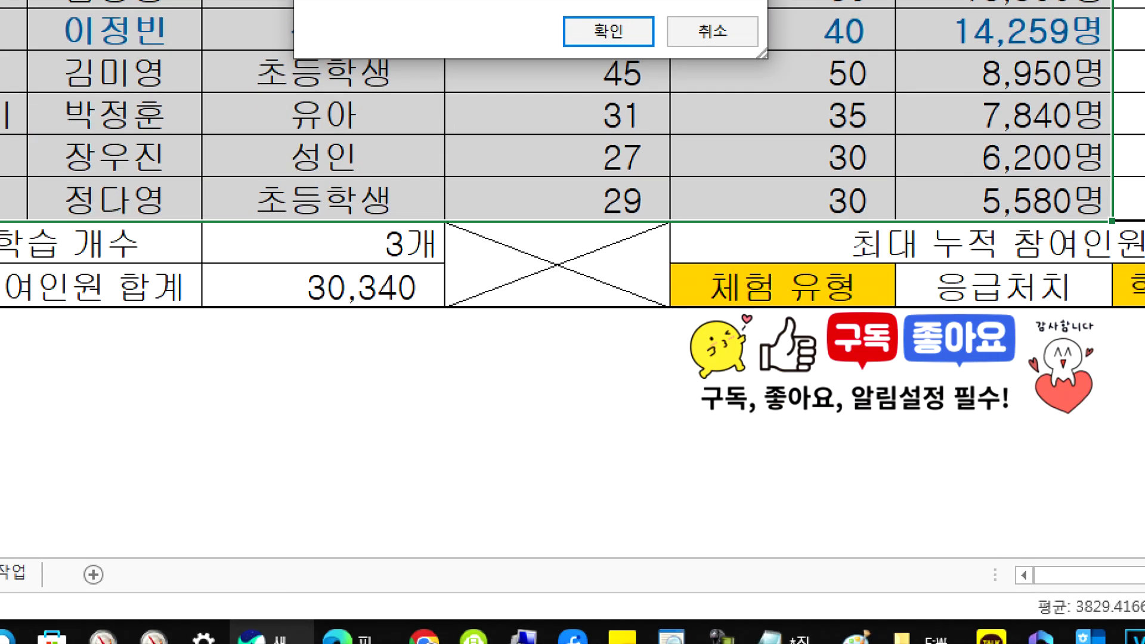
left_click(101, 576)
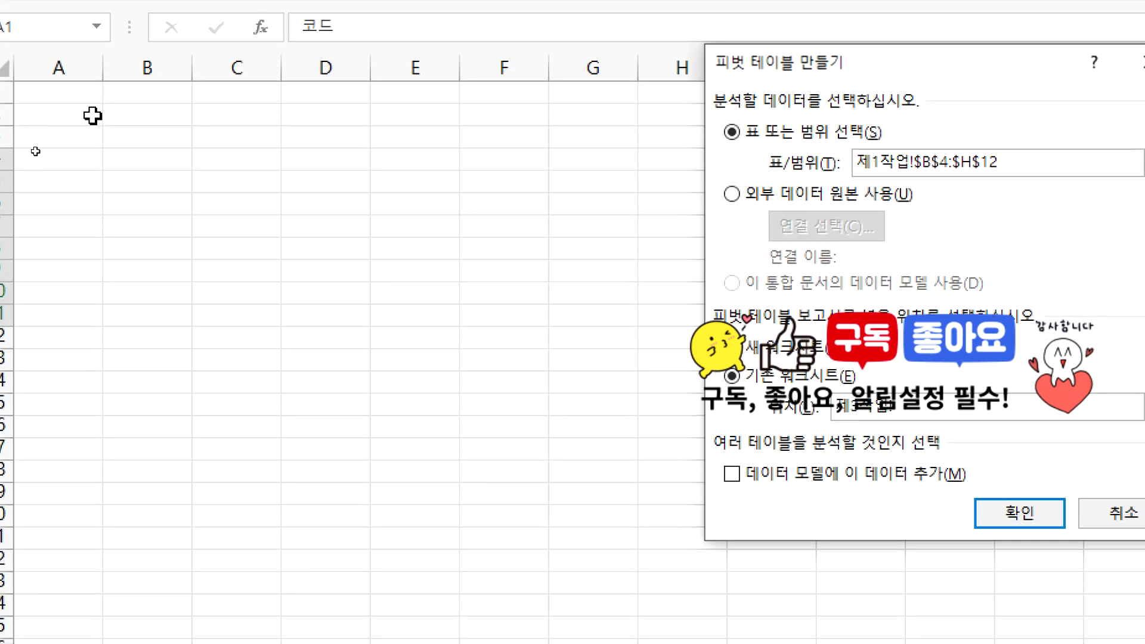
left_click(124, 116)
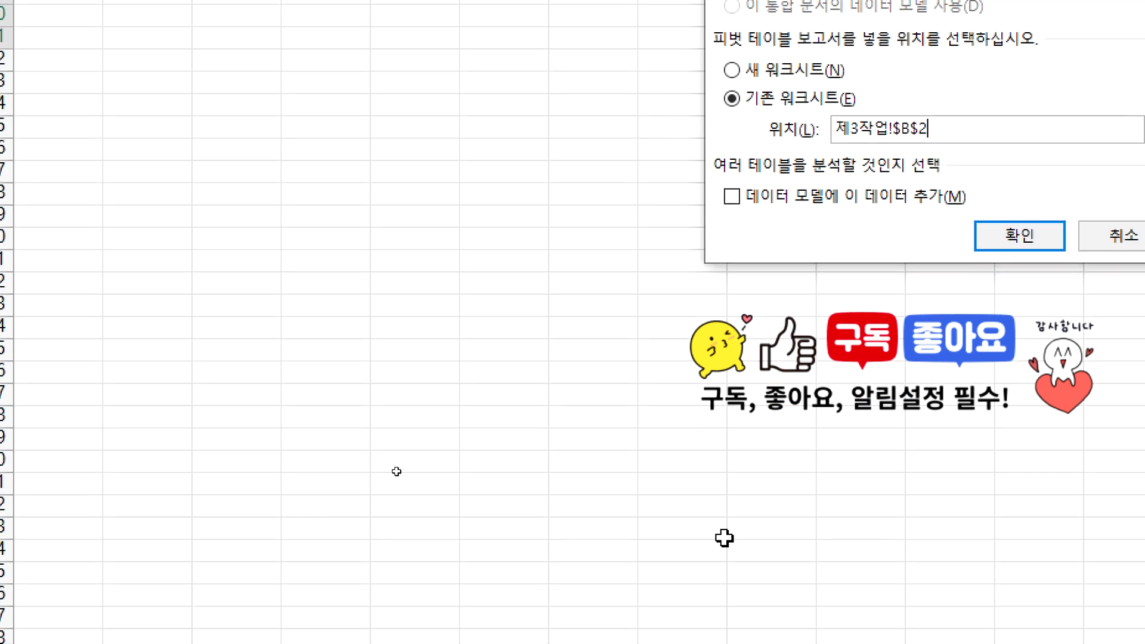
left_click(1022, 235)
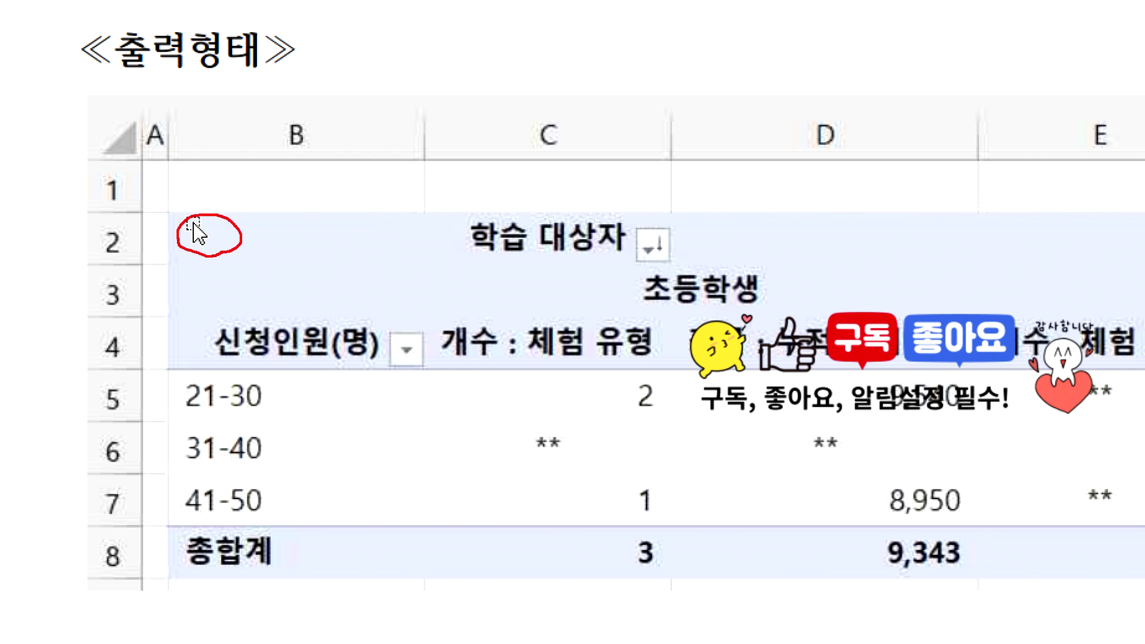
Check where the pivot table starts in the PDF's 출력형태 example, and return to the Excel workbook.
mouse_move(165, 232)
left_mouse_down()
mouse_move(172, 297)
mouse_move(292, 310)
mouse_move(229, 329)
left_mouse_up()
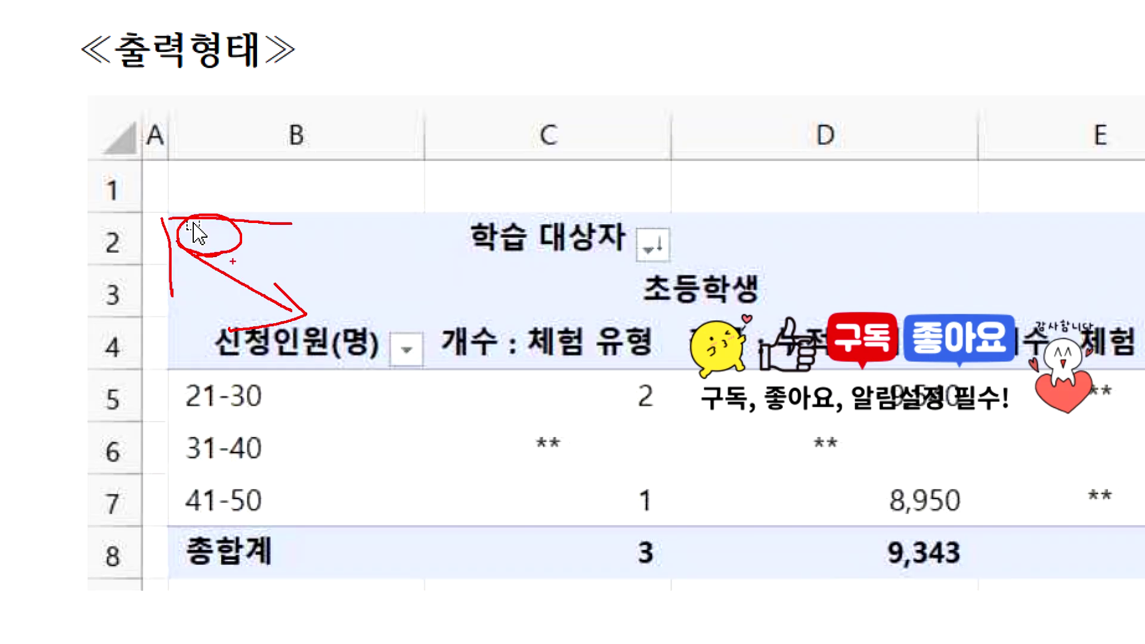
key("Escape")
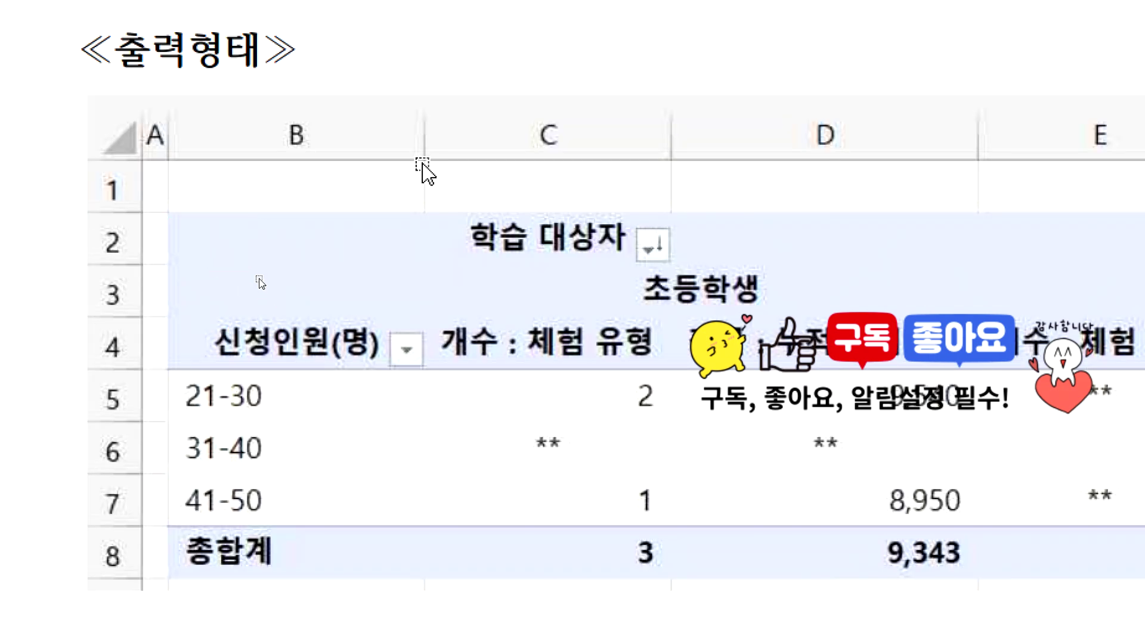
key("alt+Tab")
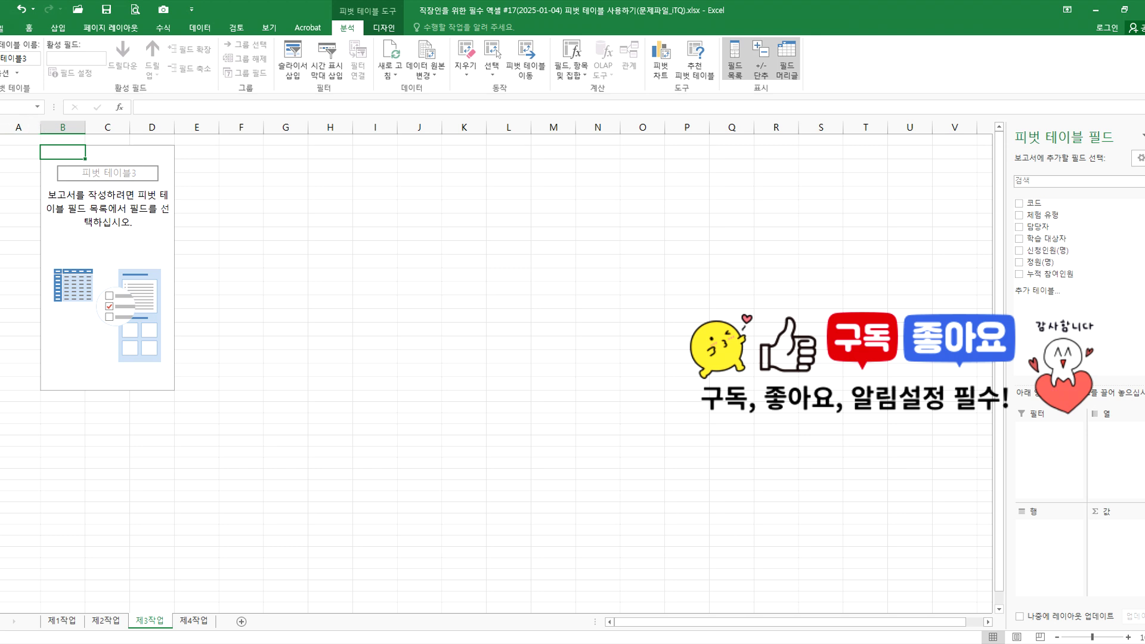
Delete the empty pivot table by removing all cells of the 제3작업 sheet.
key("ctrl+a")
right_click(20, 162)
key("d")
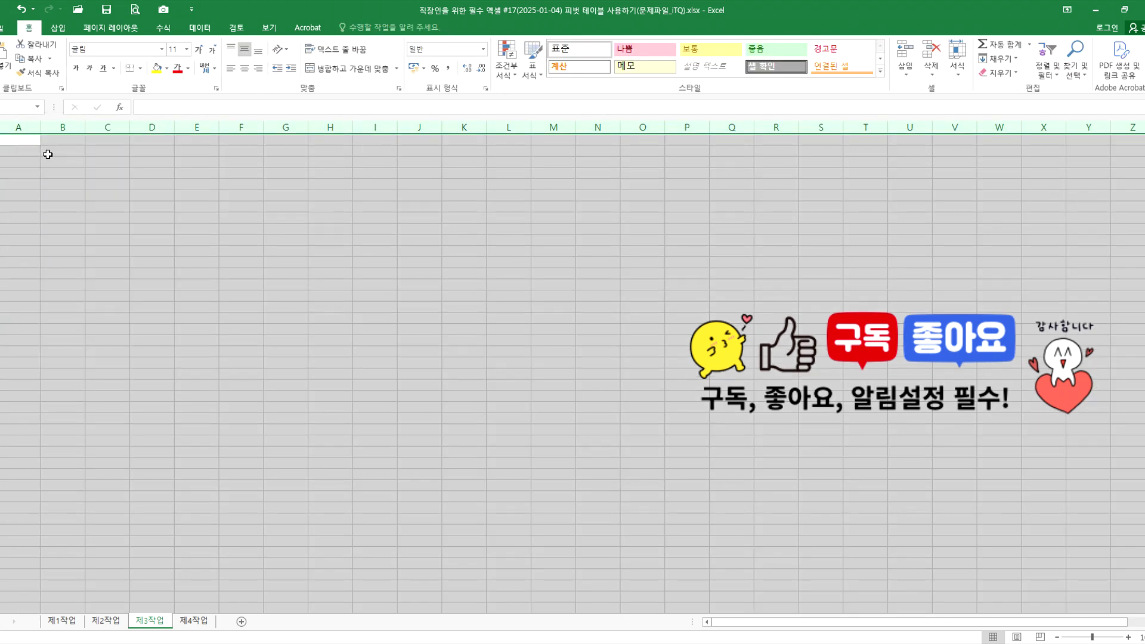
Create a pivot table from 제1작업!$B$4:$H$12 on the existing worksheet at 제3작업!$B$2, and narrow column A.
left_click(17, 138)
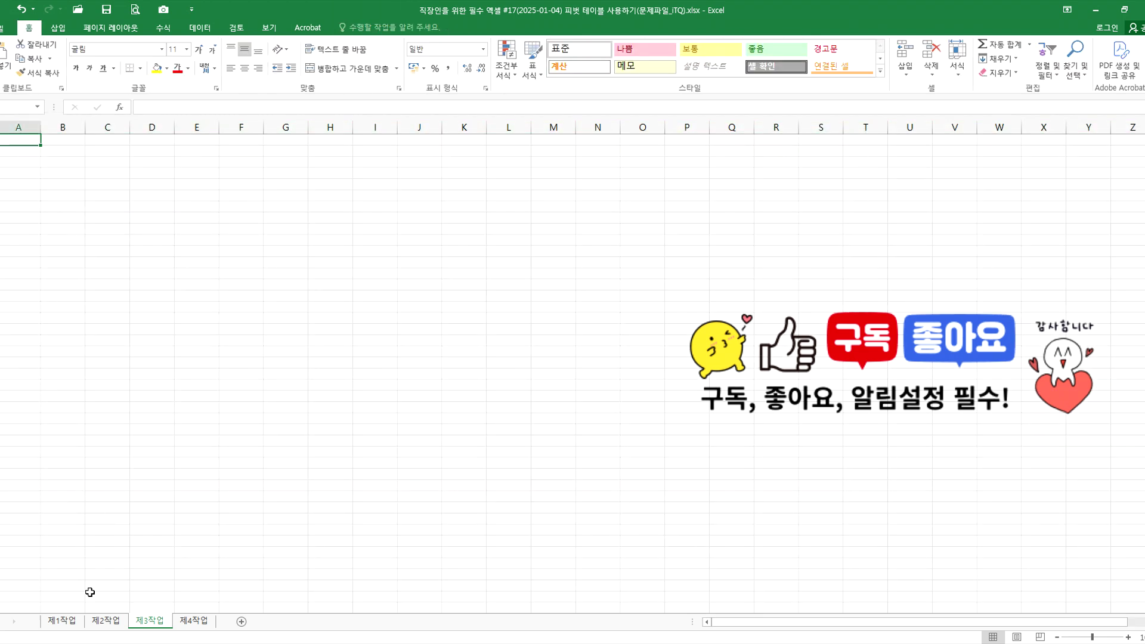
left_click(62, 620)
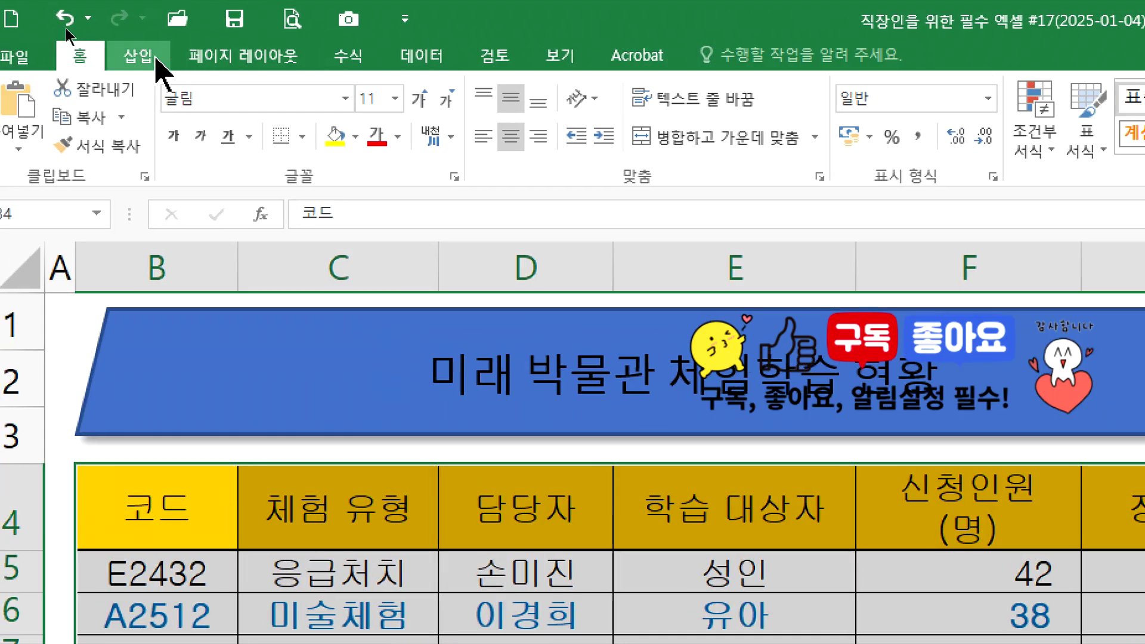
left_click(60, 28)
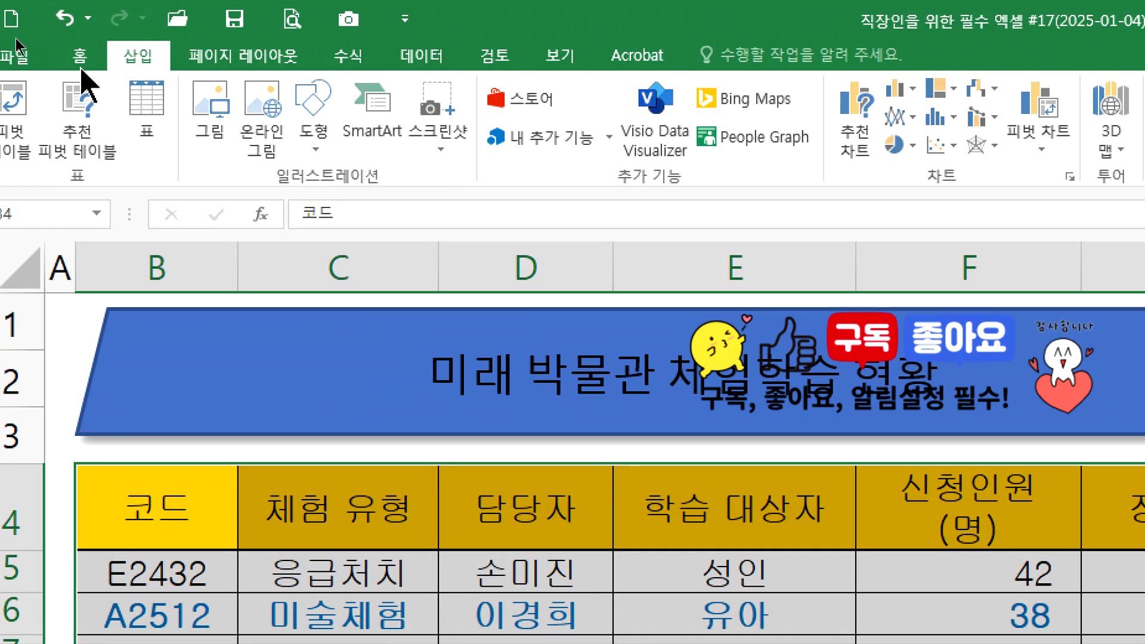
left_click(12, 107)
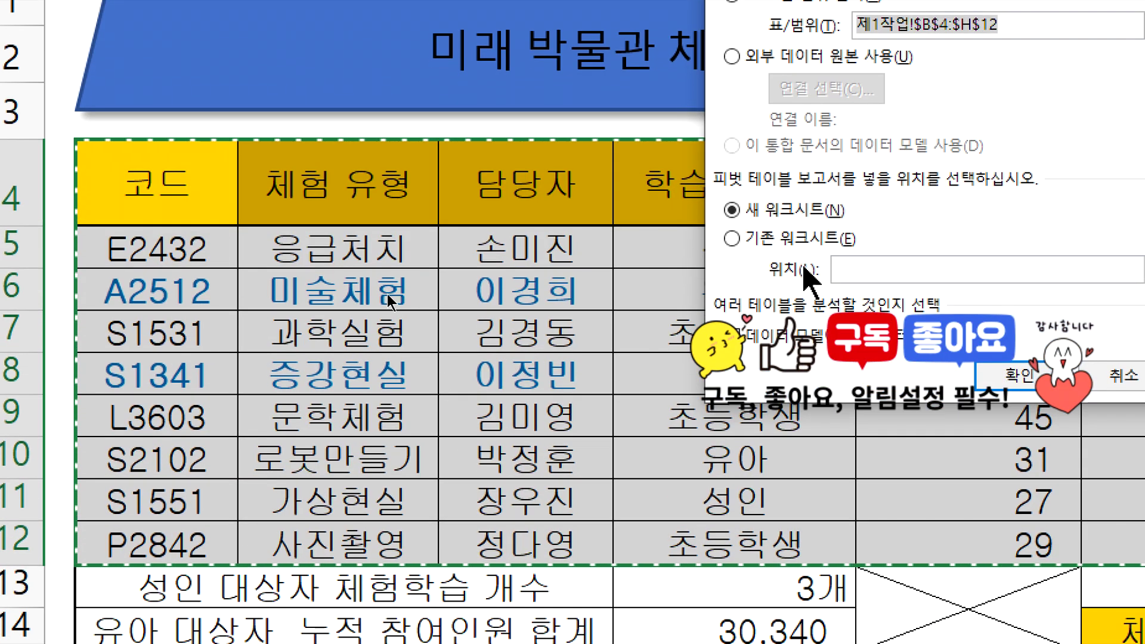
left_click(731, 238)
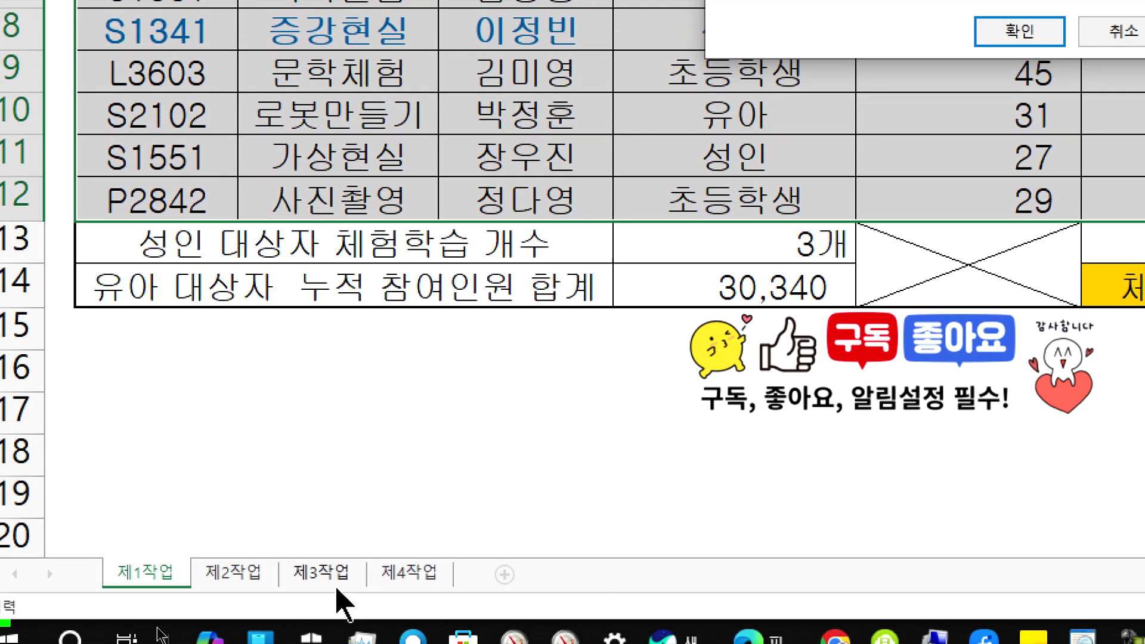
left_click(332, 581)
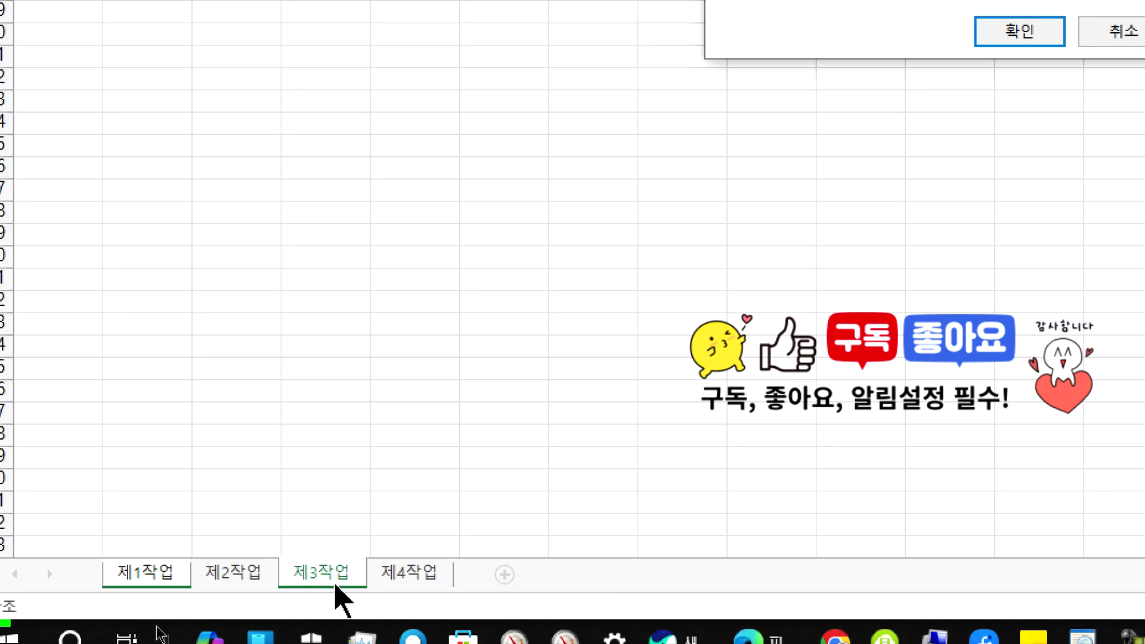
left_click(115, 55)
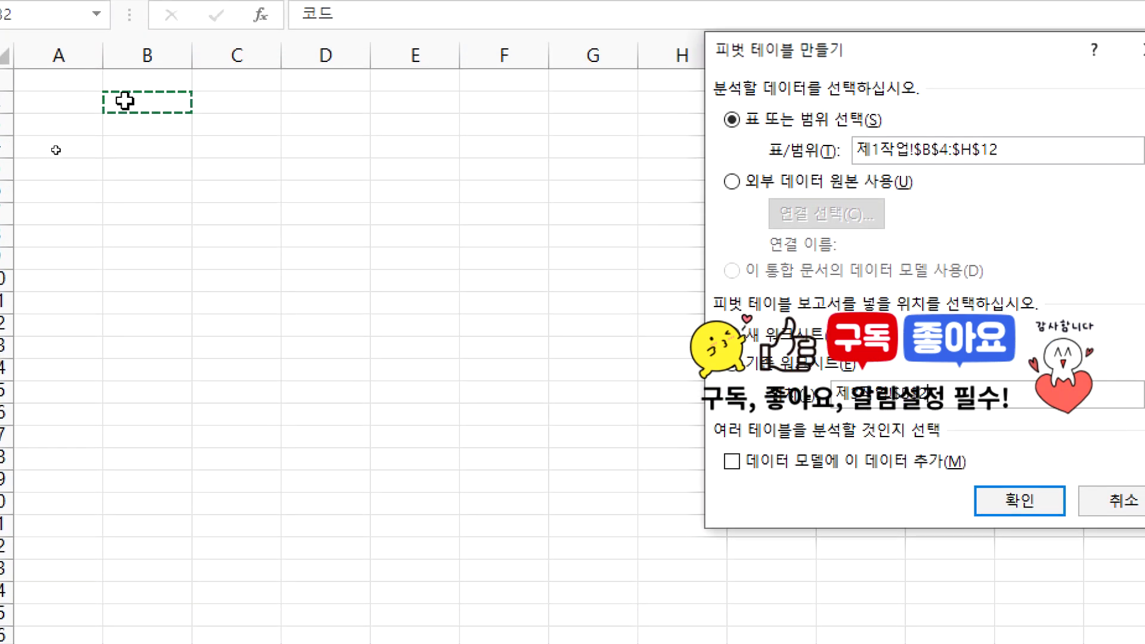
left_click(993, 503)
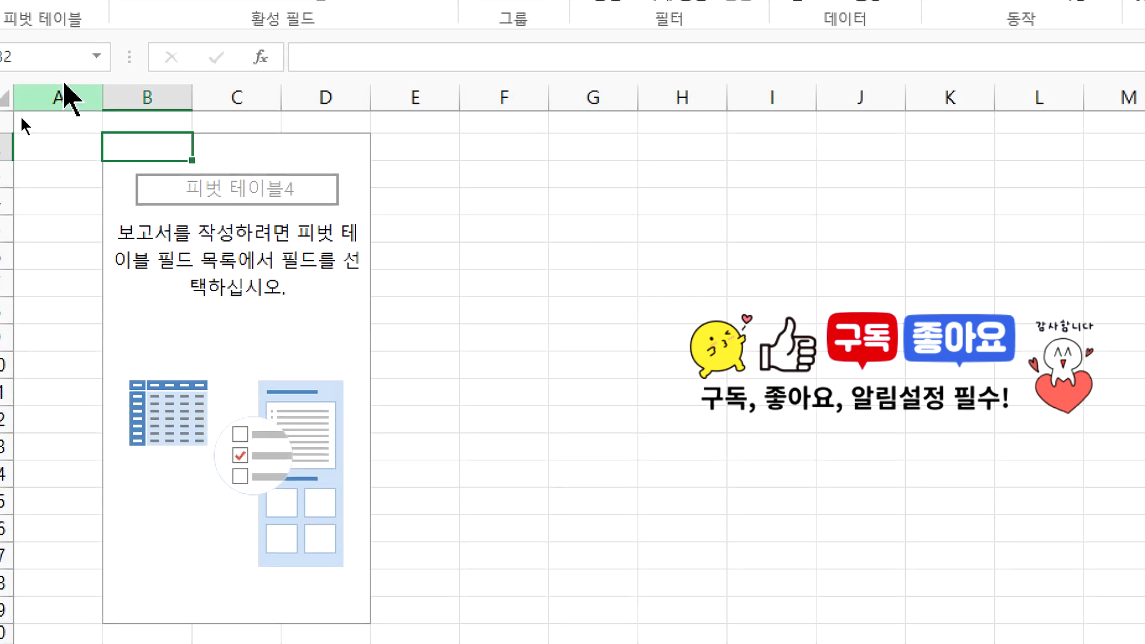
left_click_drag(99, 103, 32, 108)
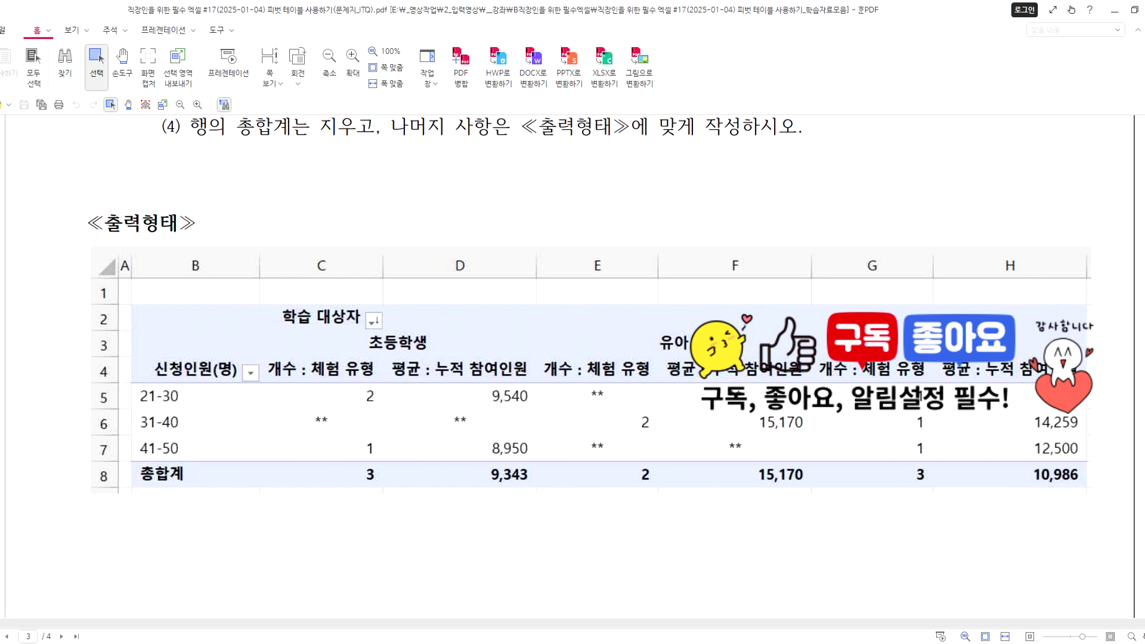
Return from the PDF to the Excel workbook, float the pivot table field list beside the table and widen it.
key("alt+Tab")
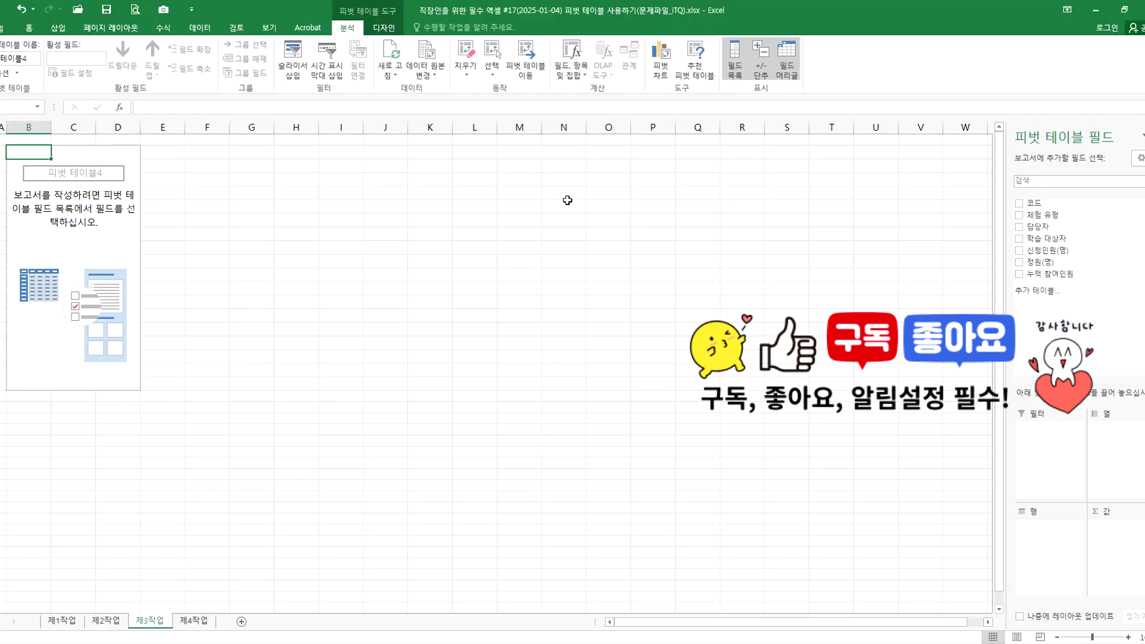
left_click_drag(999, 126, 254, 86)
left_click_drag(321, 248, 332, 489)
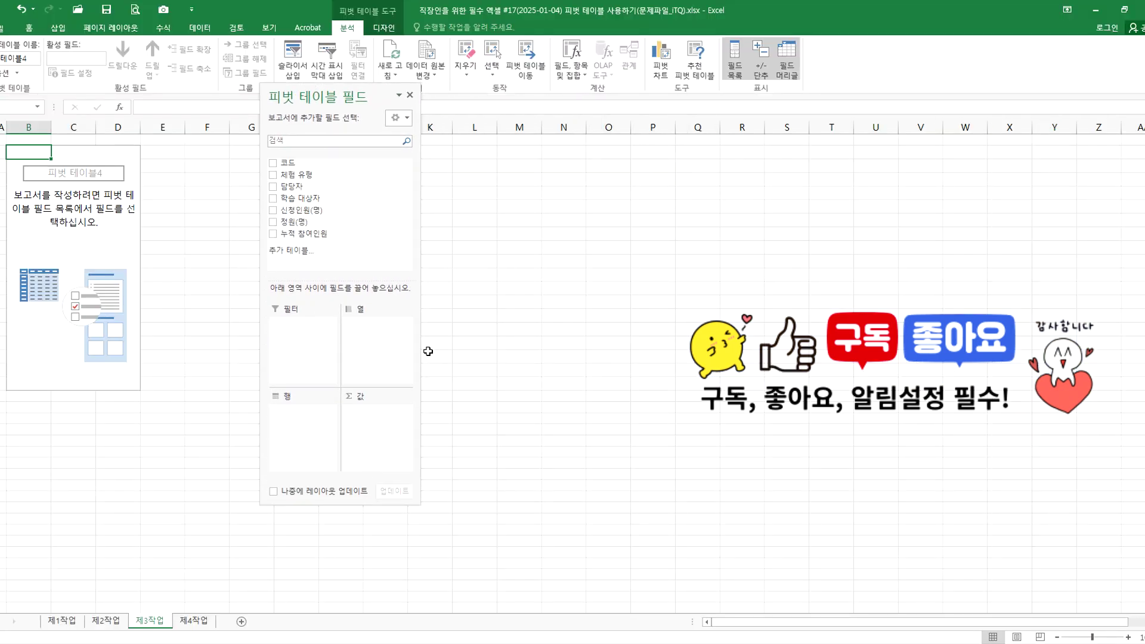
left_click_drag(418, 348, 616, 358)
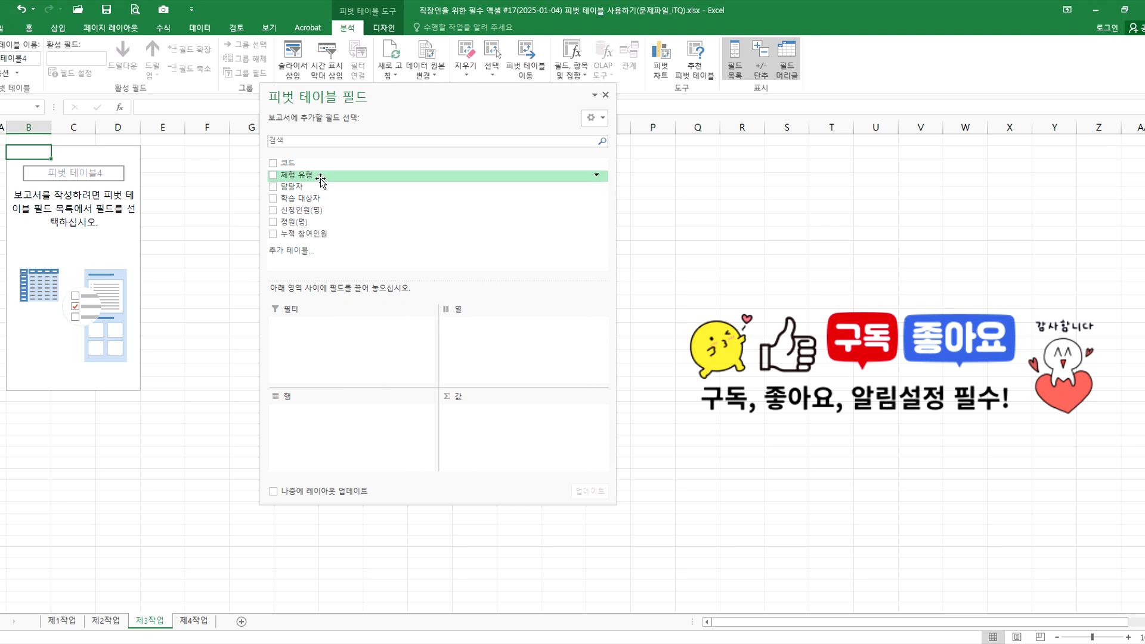
Add 신청인원(명) to the pivot table's rows and 학습 대상자 to its columns, and move the field list clear of the table.
left_click_drag(303, 210, 309, 411)
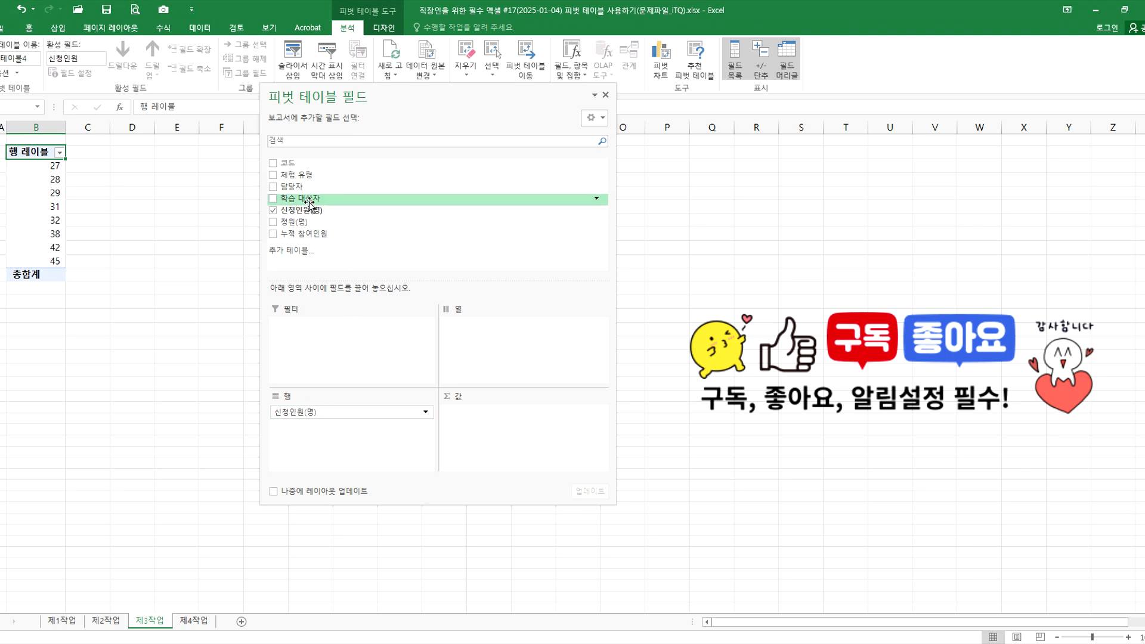
left_click_drag(305, 205, 465, 345)
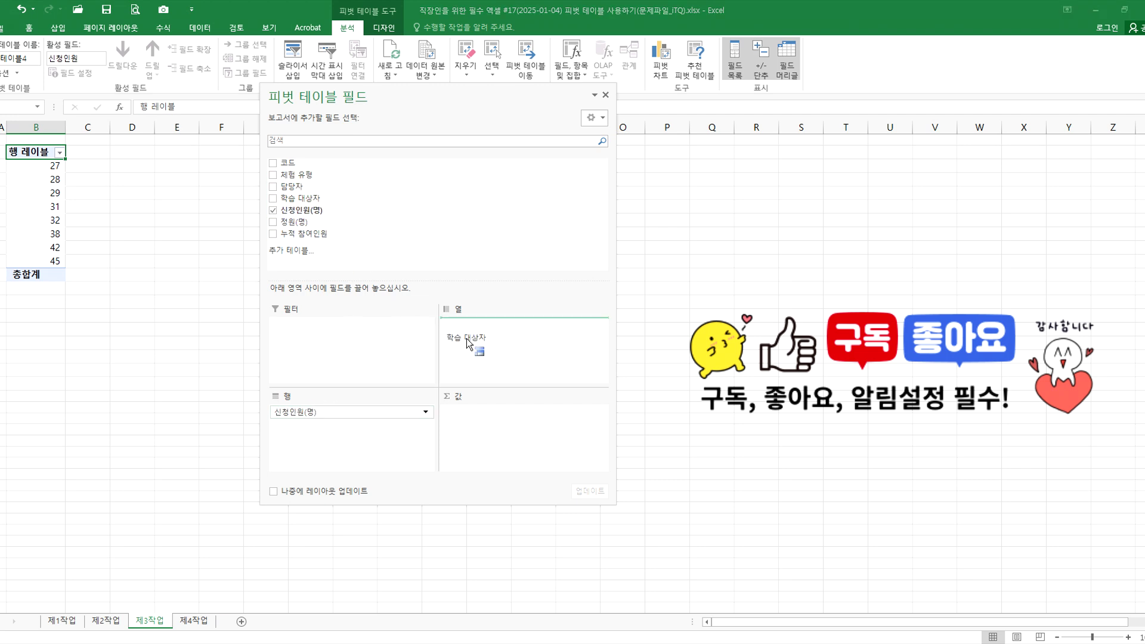
left_click_drag(393, 91, 608, 139)
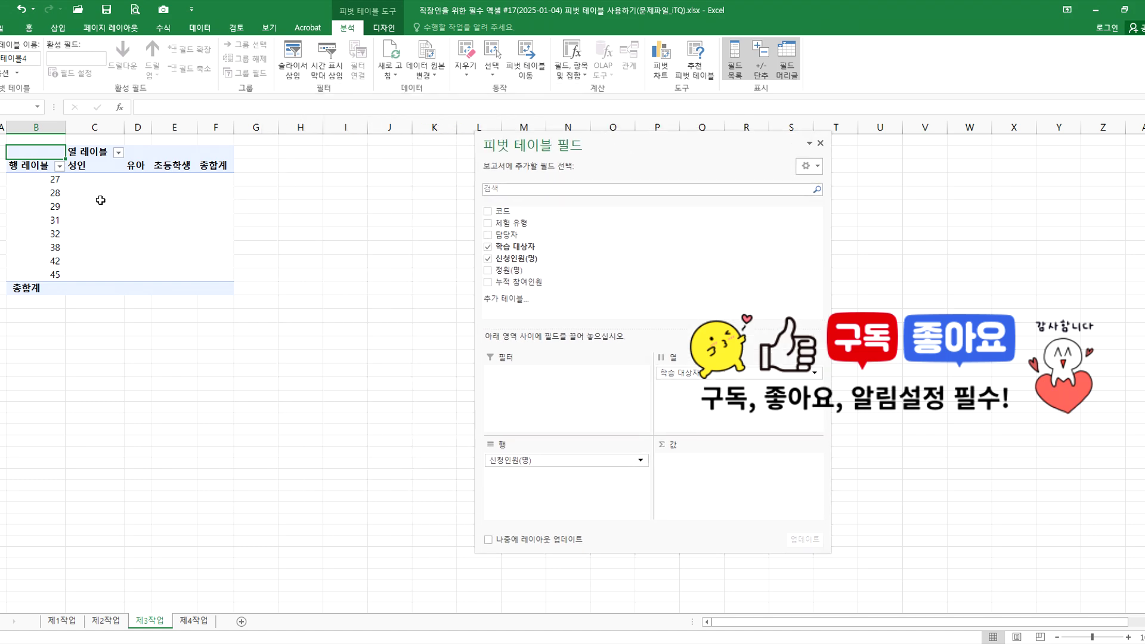
Check the order of the 학습 대상자 columns in the PDF's 출력형태 example, and return to the Excel workbook.
key("alt+Tab")
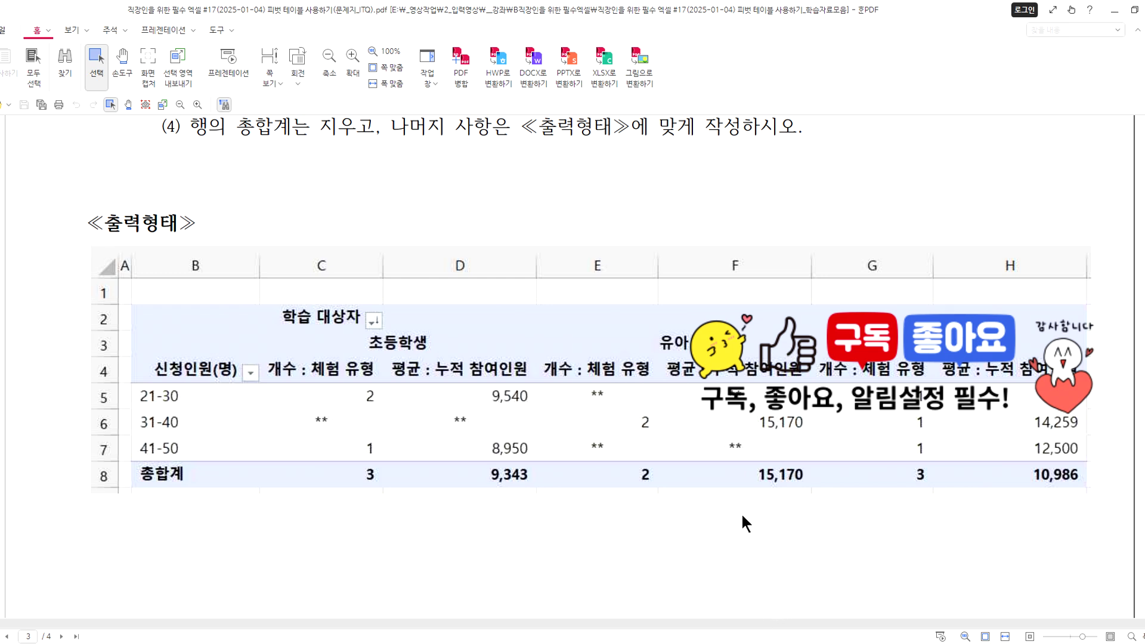
mouse_move(821, 642)
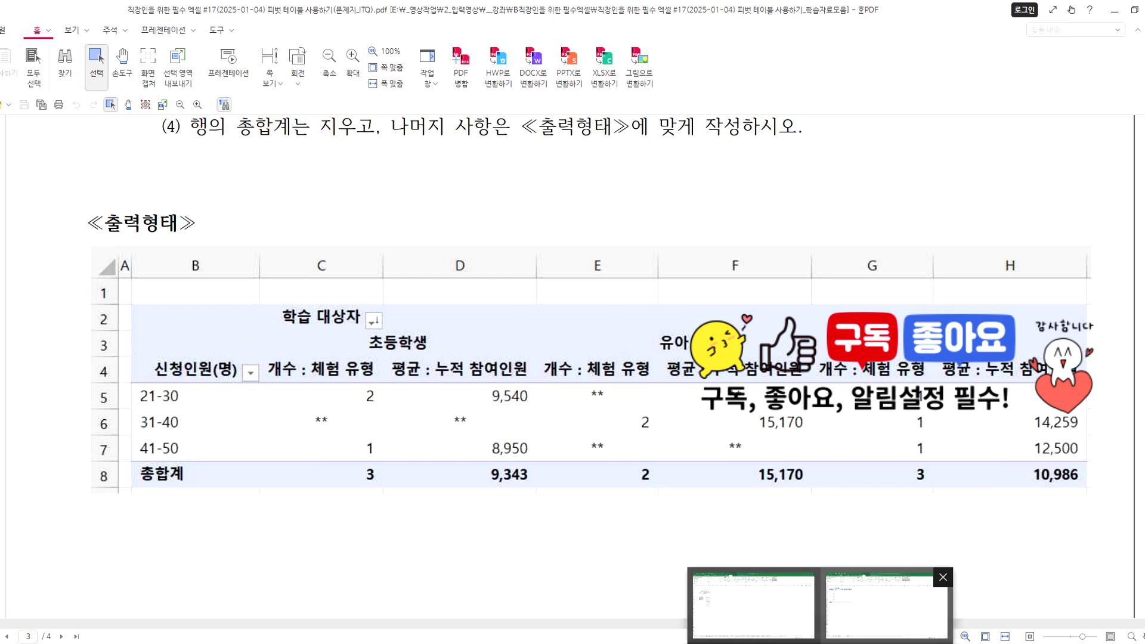
left_click(882, 608)
Try moving the 초등학생 column first and 유아 ahead of 성인, and undo both moves.
left_click(157, 170)
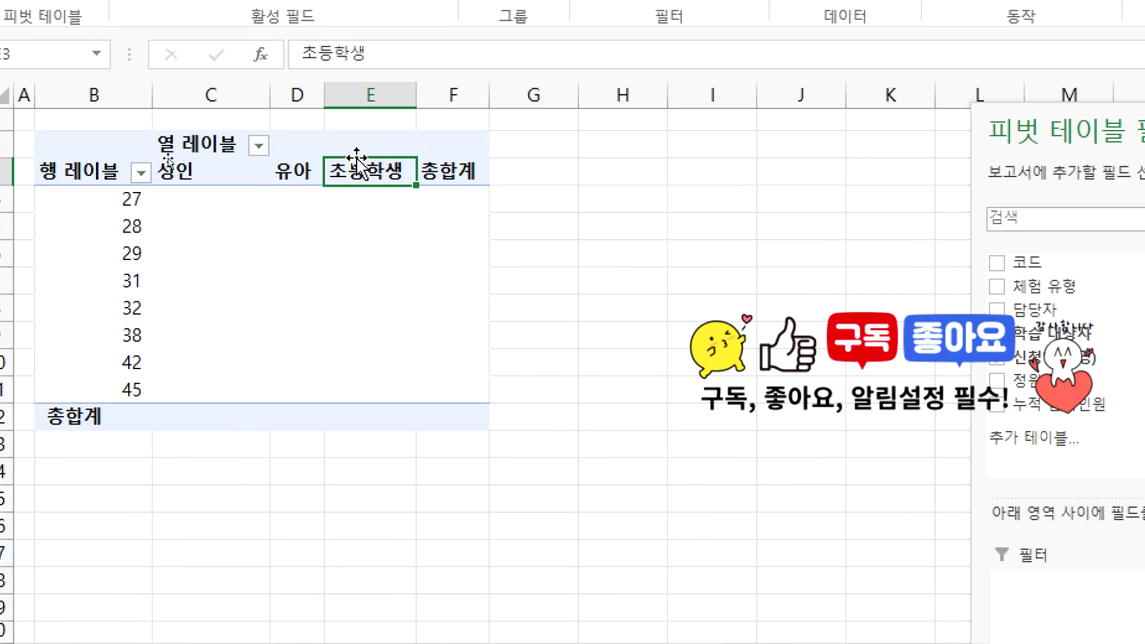
left_click(310, 221)
left_click(336, 171)
left_click(340, 172)
left_click_drag(339, 172, 160, 170)
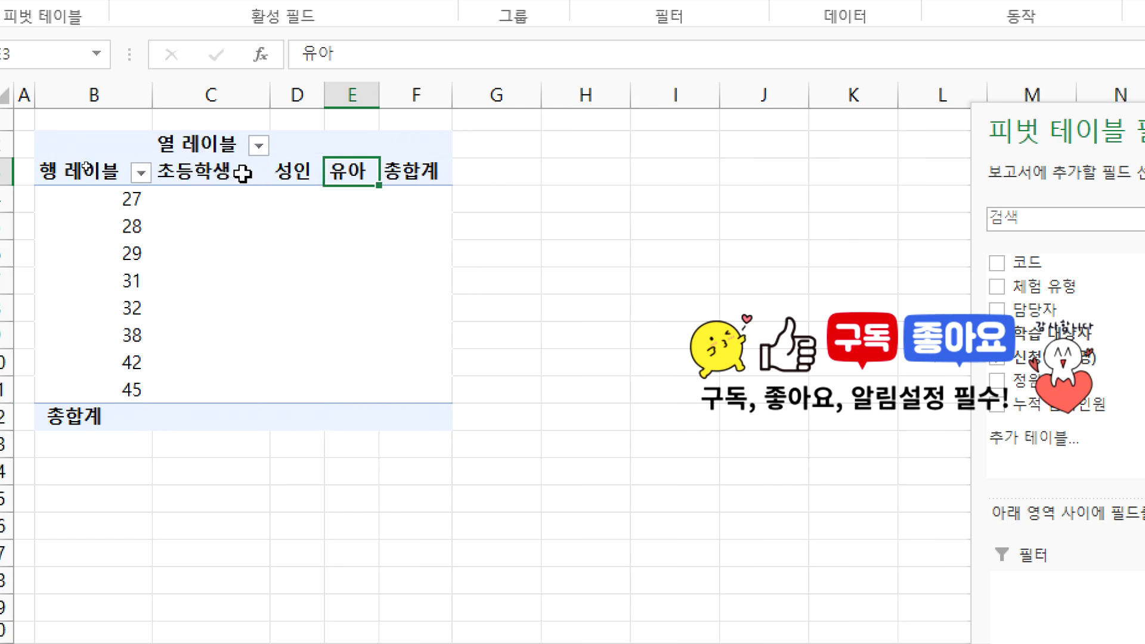
left_click_drag(349, 153, 265, 170)
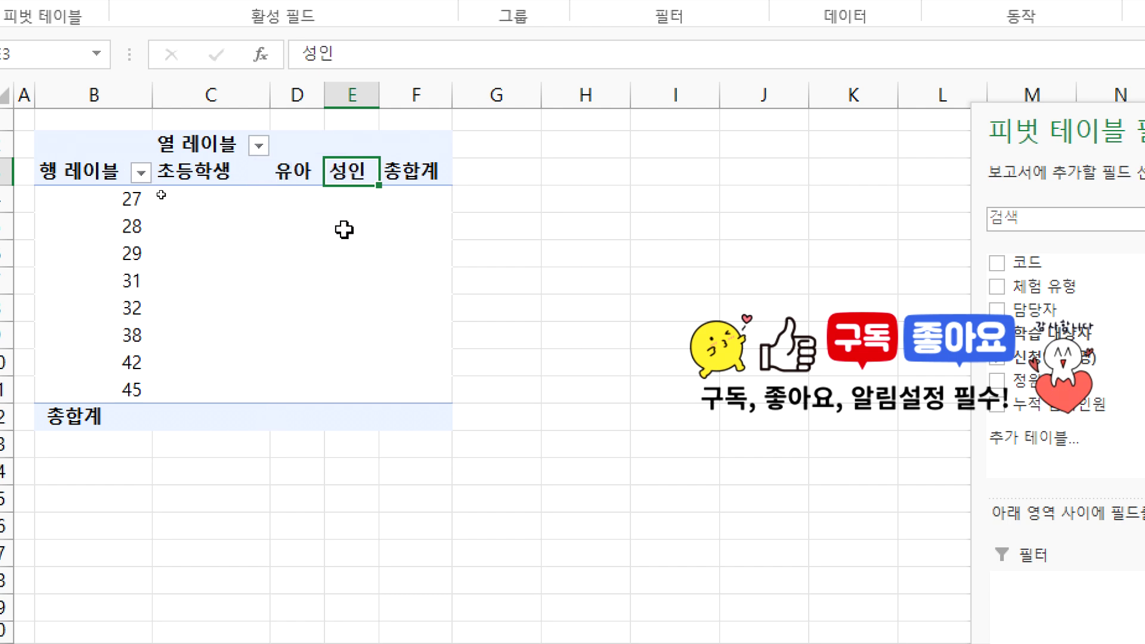
key("ctrl+z")
key("ctrl+z")
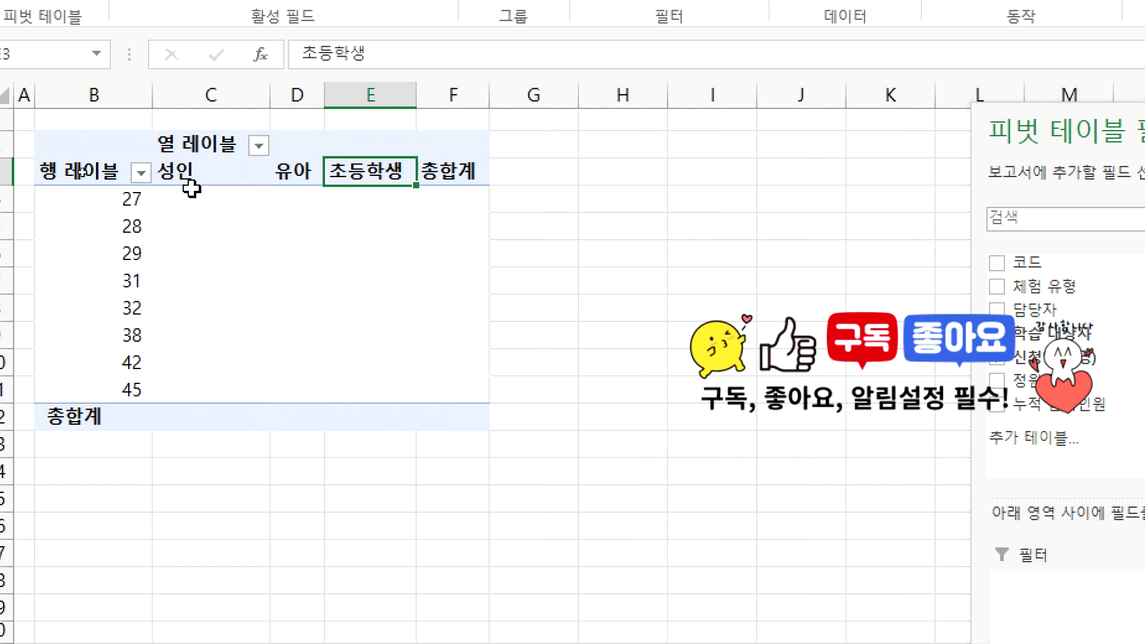
Move the 성인 column after 초등학생 and arrange the columns as 초등학생, 유아, 성인, with the field list beside the table.
mouse_move(176, 172)
left_mouse_down()
mouse_move(374, 171)
mouse_move(388, 274)
mouse_move(381, 335)
mouse_move(399, 171)
mouse_move(232, 197)
mouse_move(158, 182)
left_mouse_up()
left_click(387, 173)
left_click_drag(356, 187, 244, 190)
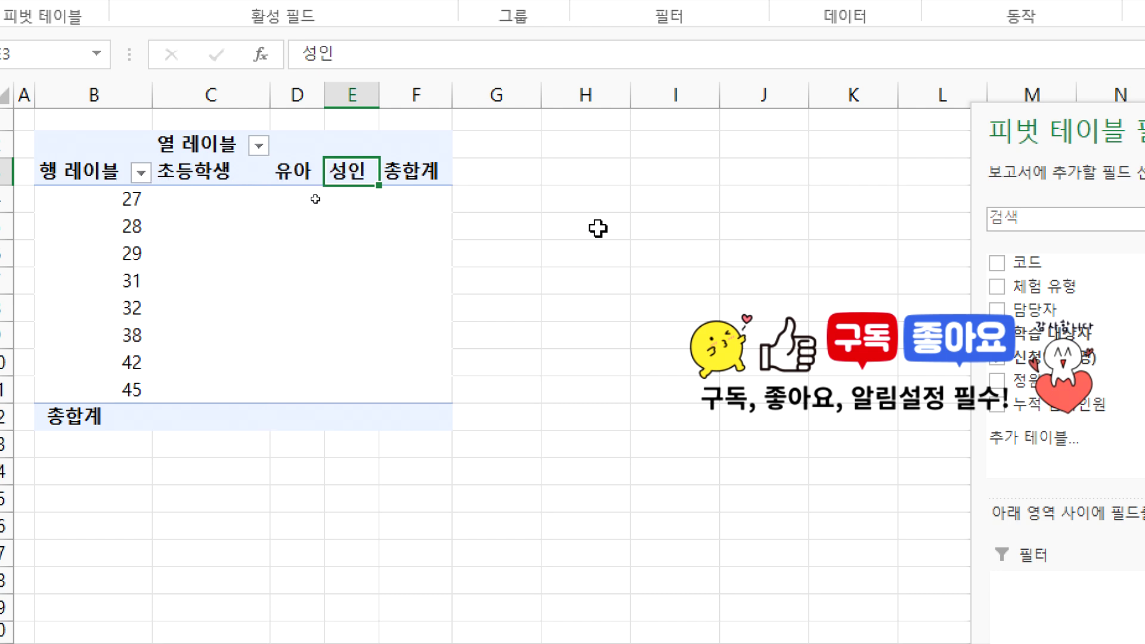
left_click_drag(993, 116, 532, 63)
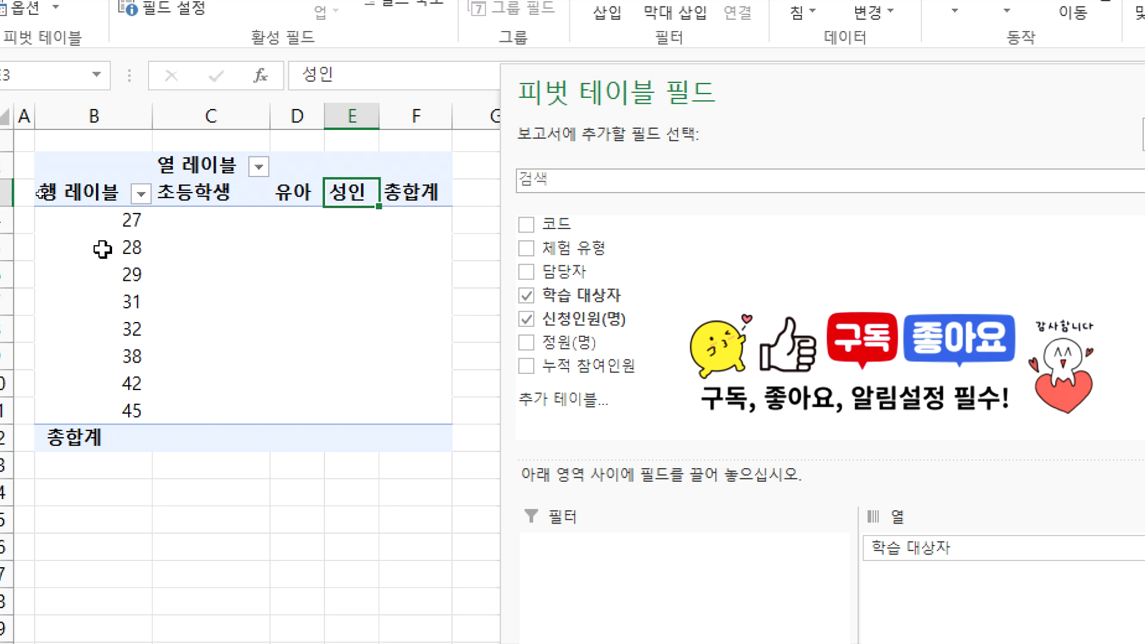
Group the 신청인원(명) row labels in intervals of 10, with the automatic start and end options turned off.
right_click(104, 248)
left_click(154, 486)
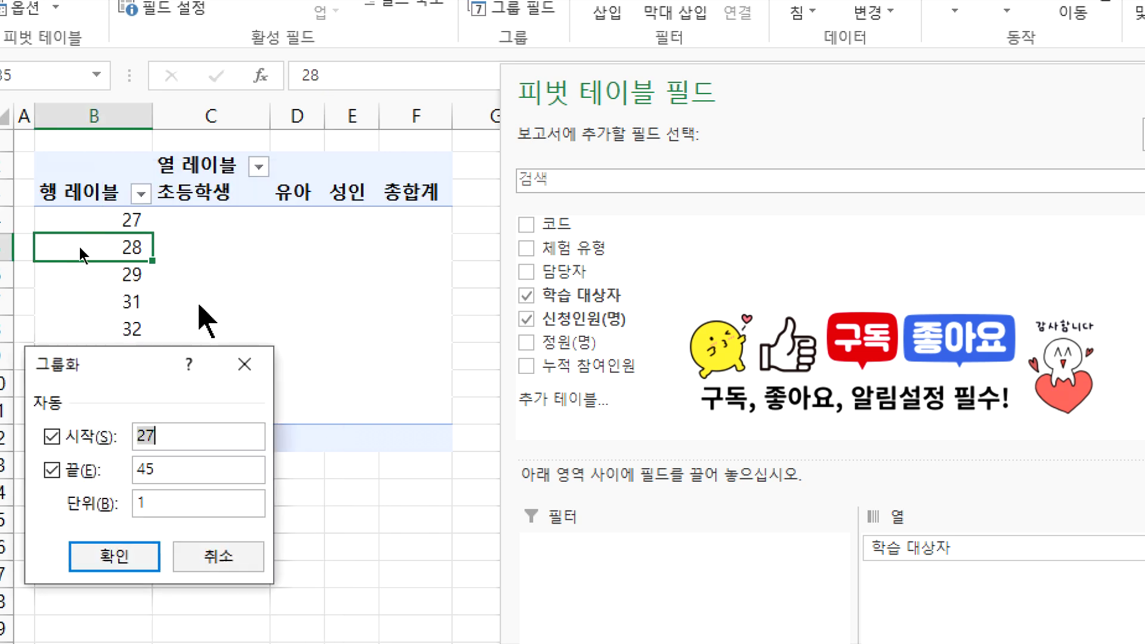
left_click_drag(217, 311, 302, 263)
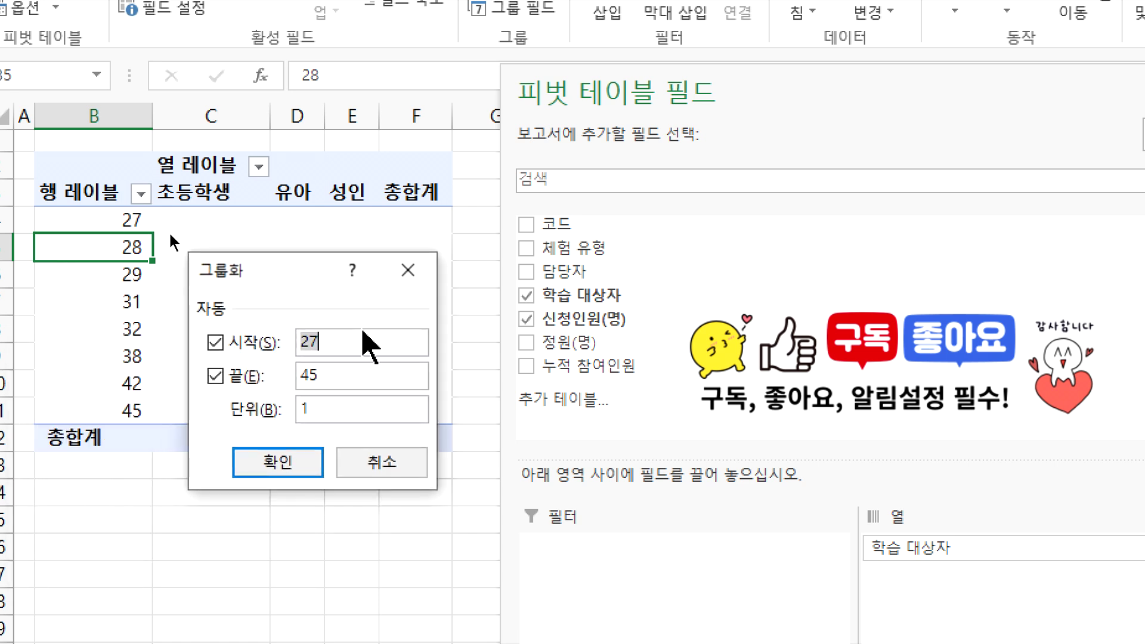
type("21")
key("Tab")
key("Tab")
type("50")
left_click(215, 376)
left_click(231, 351)
left_click(231, 351)
left_click(218, 374)
left_click(216, 376)
left_click(301, 409)
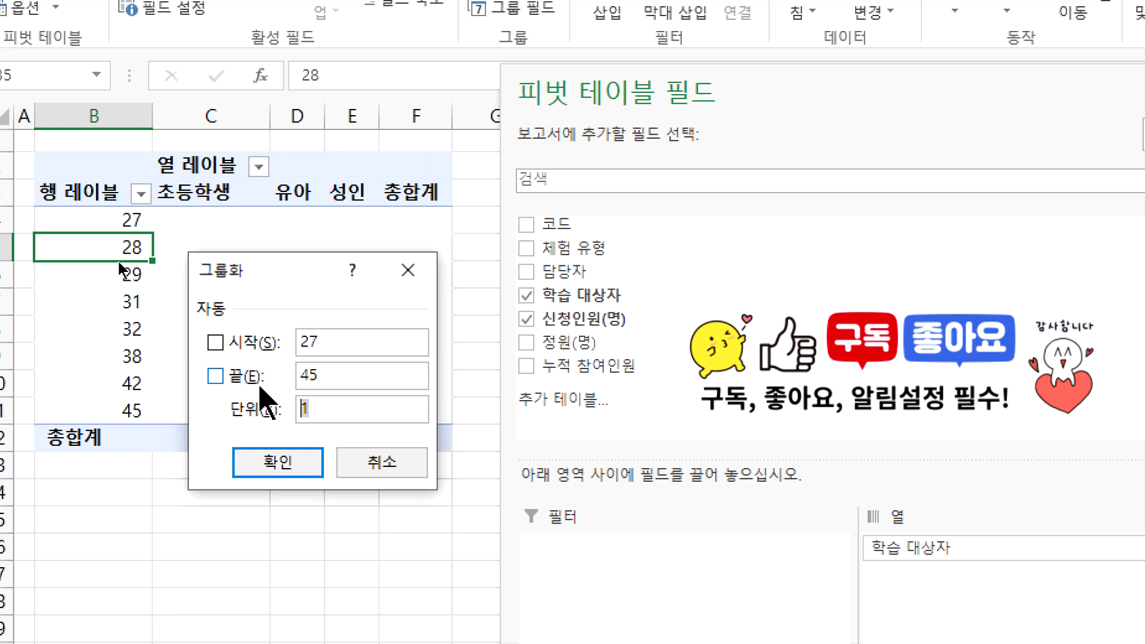
type("10")
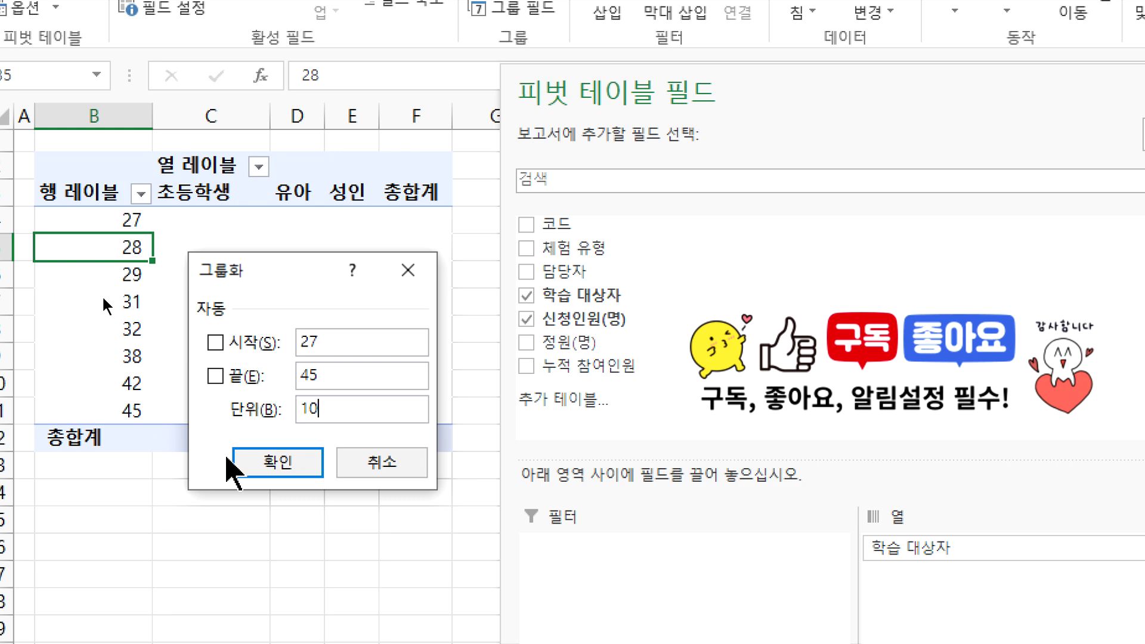
left_click(265, 465)
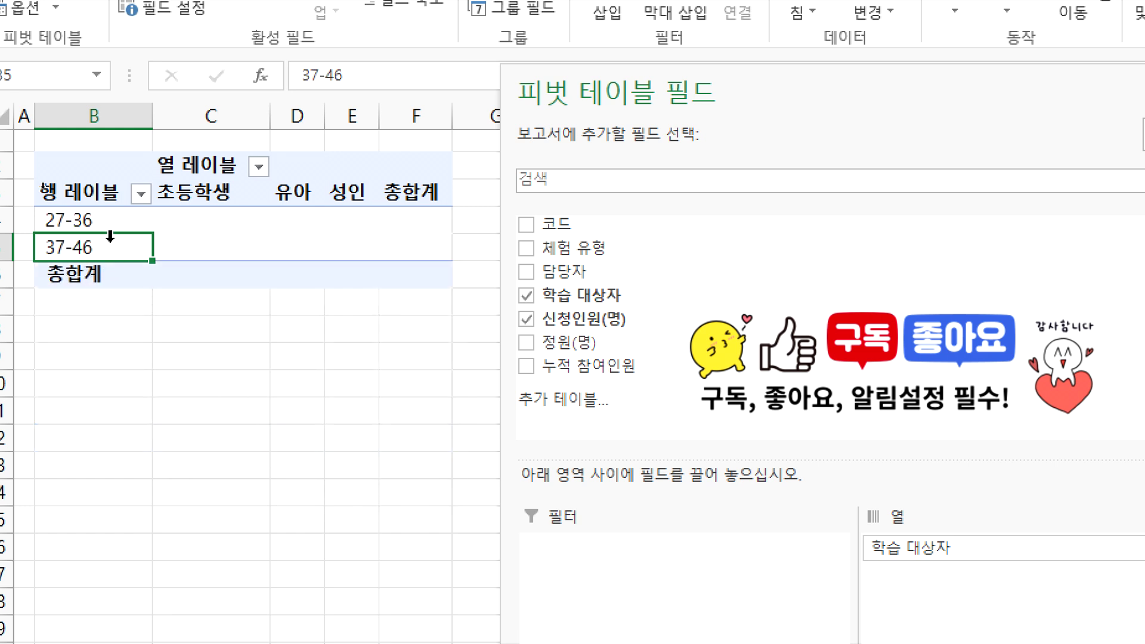
Set the starting value of the 신청인원(명) row grouping to 21.
right_click(102, 246)
left_click(189, 479)
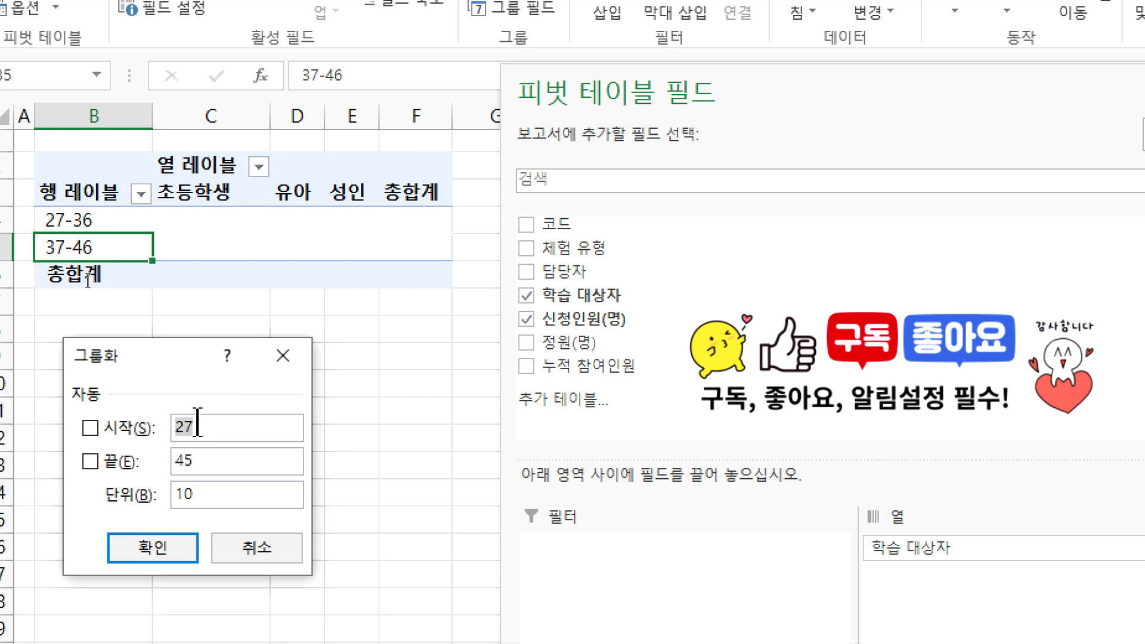
key("Right")
key("BackSpace")
type("1")
left_click(170, 550)
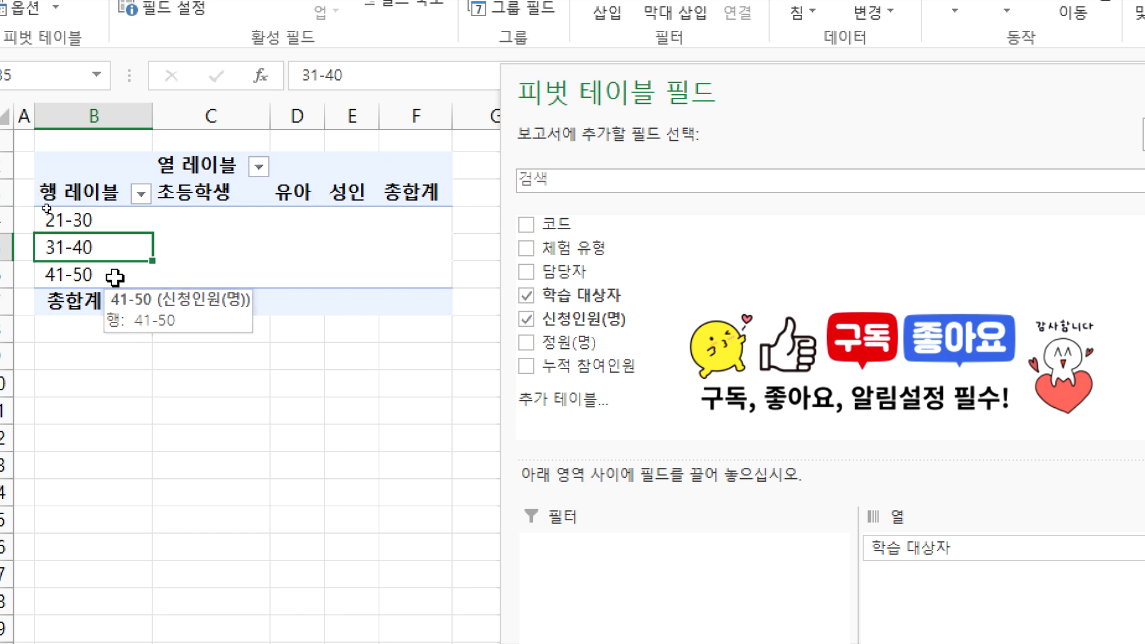
Compare the table with the PDF's 출력형태 example, and add 체험 유형 and 누적 참여인원 to the values in the Excel pivot table.
key("alt+Tab")
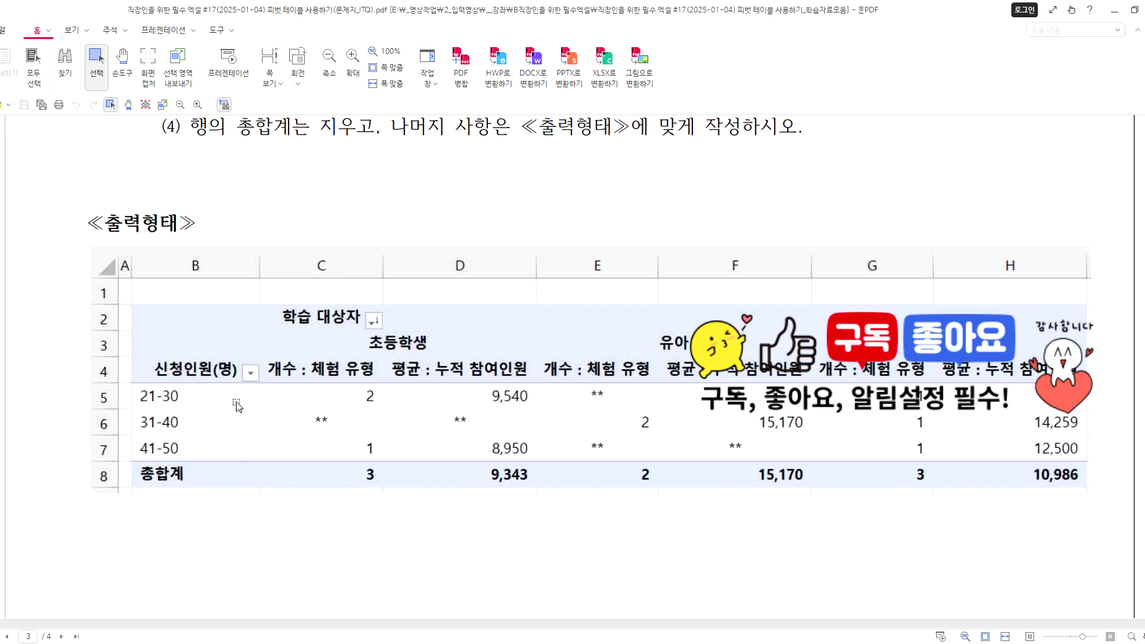
scroll(222, 411, "up", 3, "ctrl")
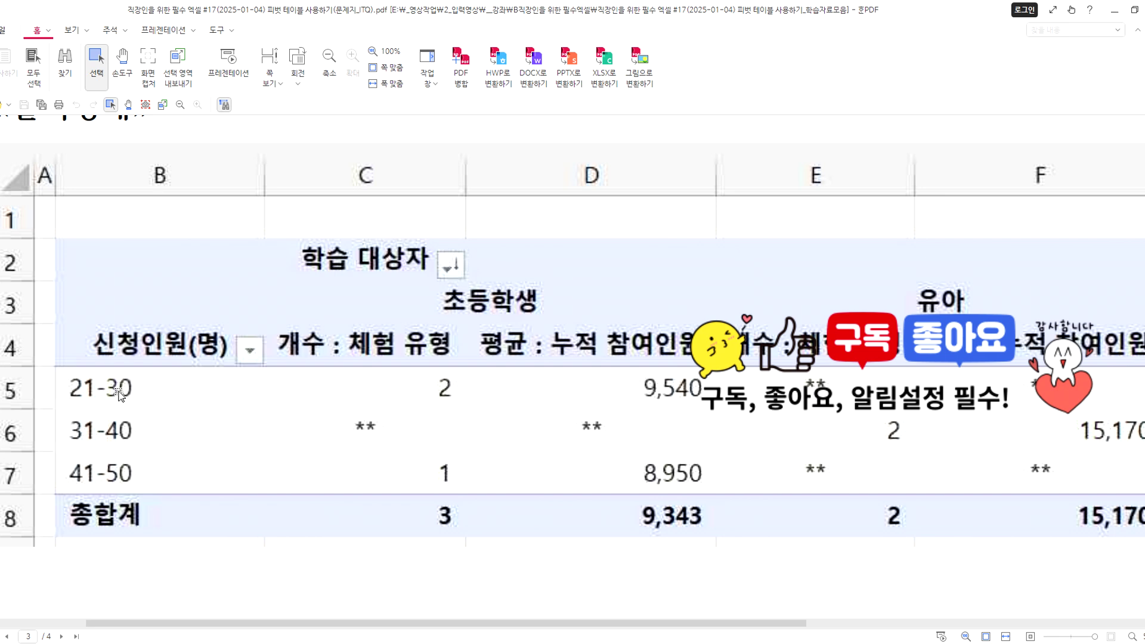
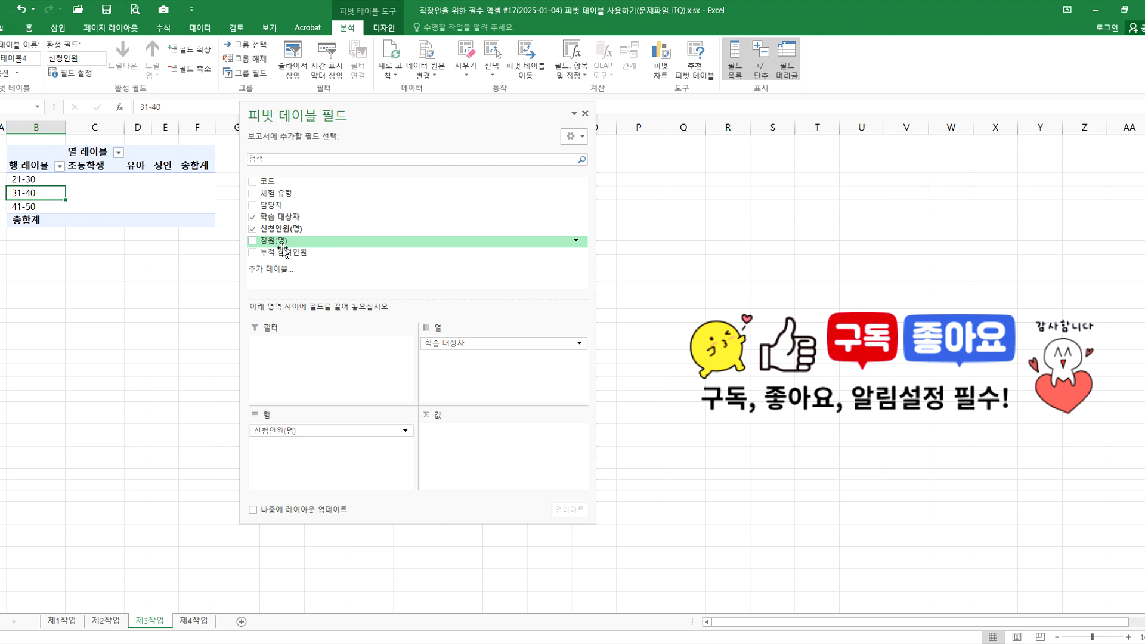
left_click_drag(279, 195, 453, 436)
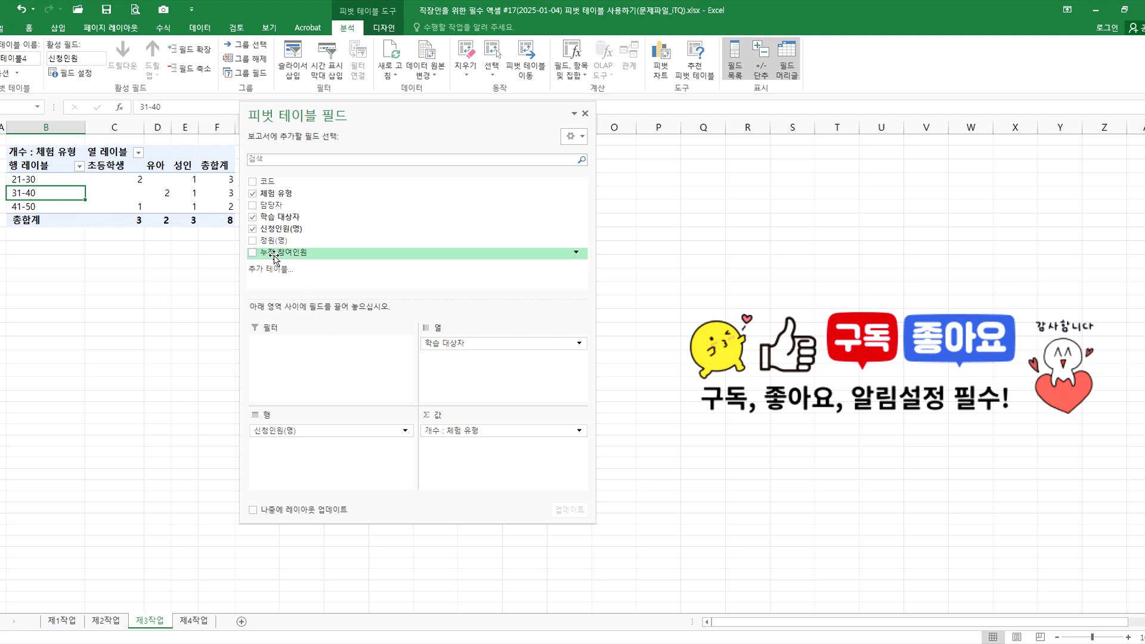
left_click_drag(275, 258, 448, 460)
left_click_drag(385, 108, 508, 266)
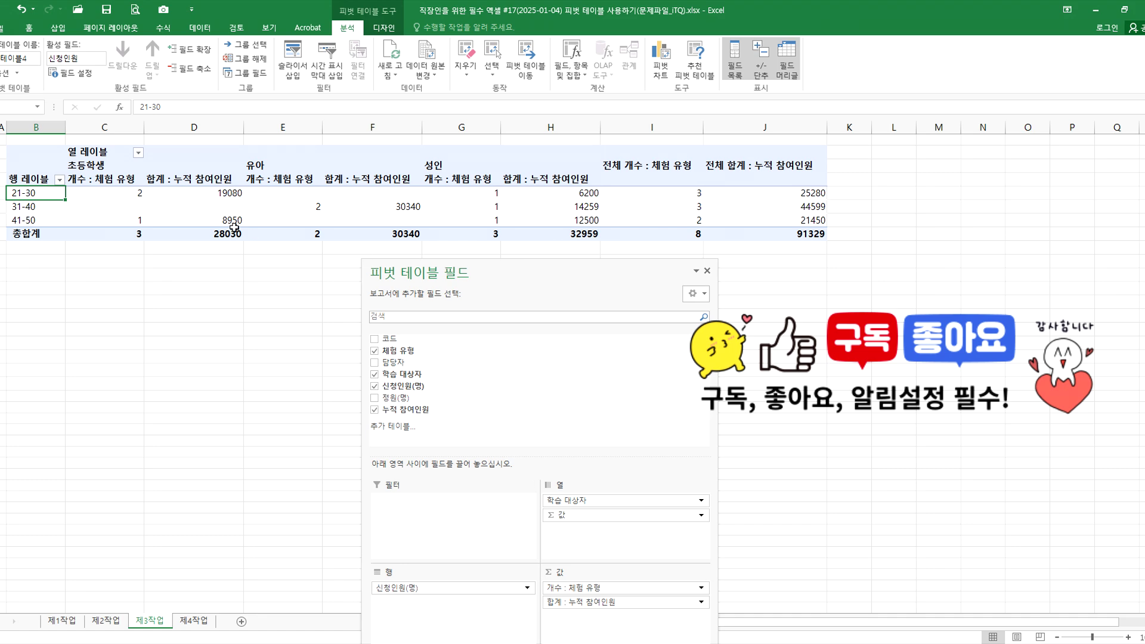
Check the PDF's 출력형태 example, and in Excel summarize the 누적 참여인원 value field by 평균.
left_click(901, 642)
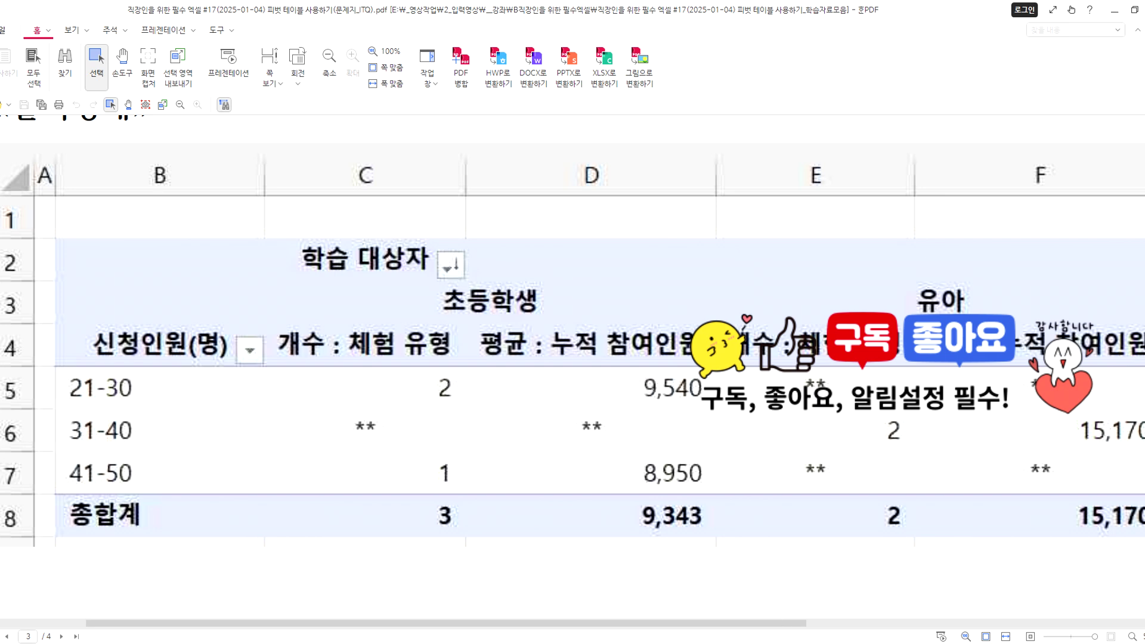
left_click(596, 642)
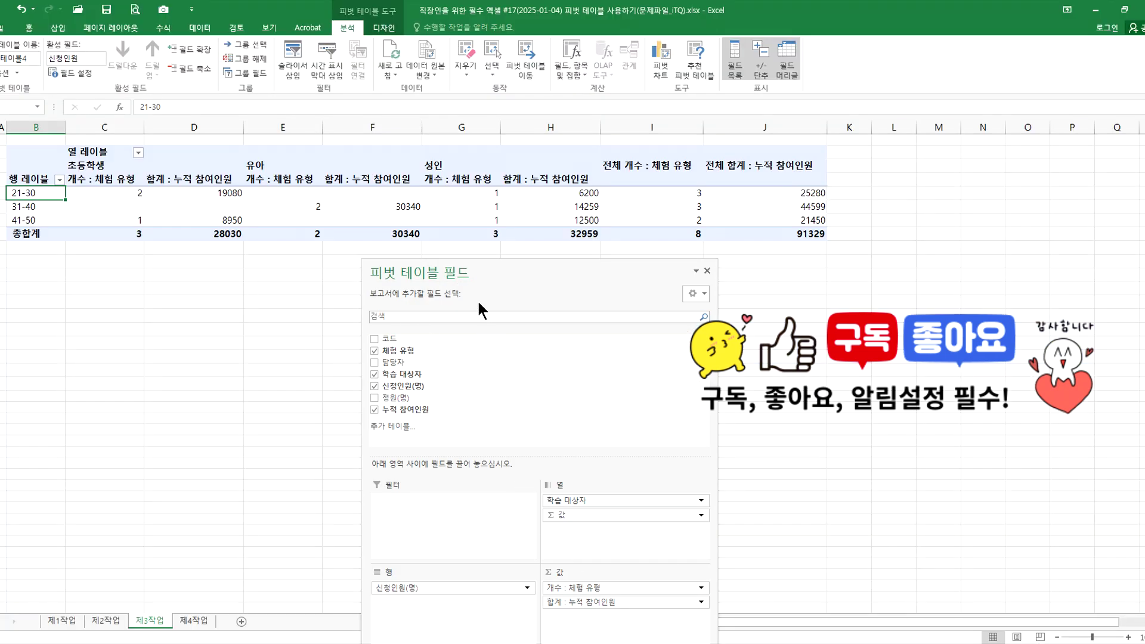
left_click_drag(459, 268, 471, 106)
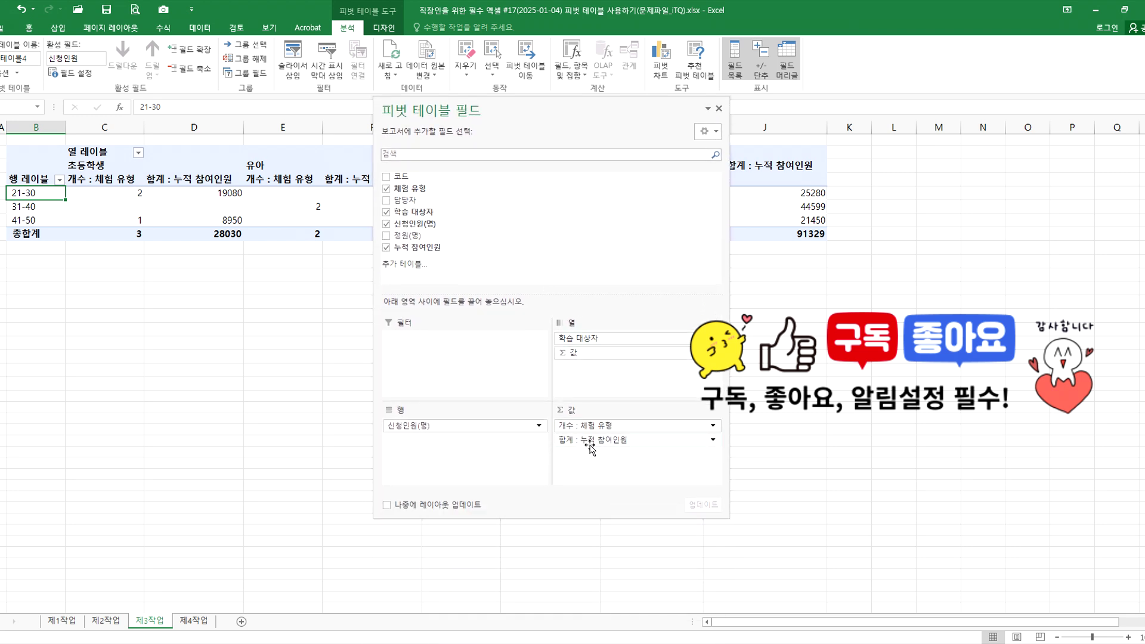
left_click(713, 439)
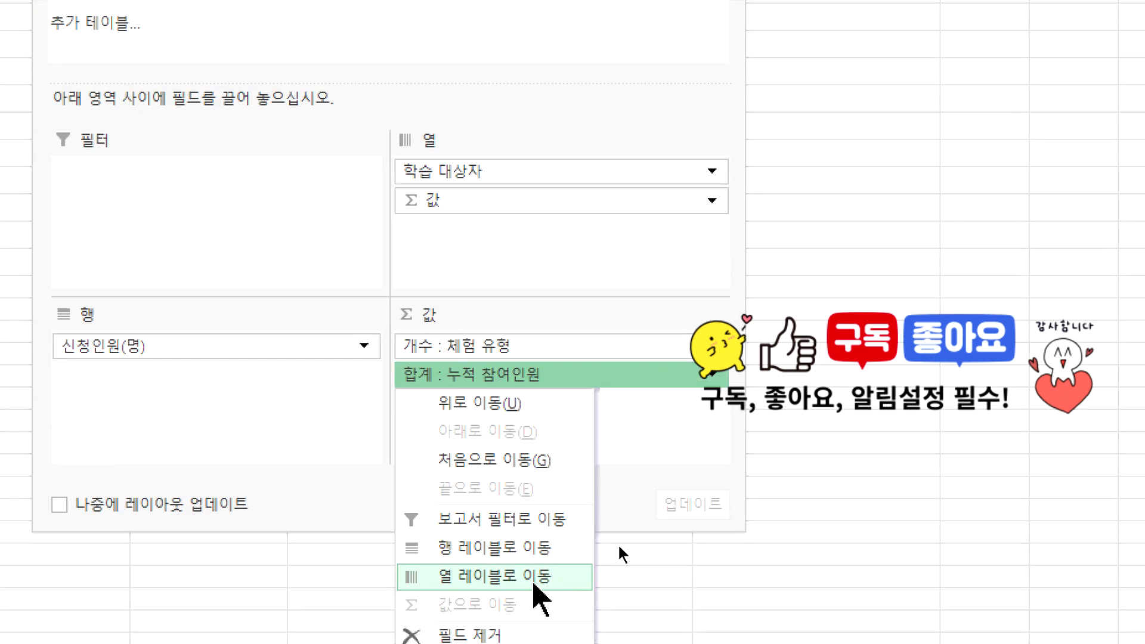
left_click(574, 586)
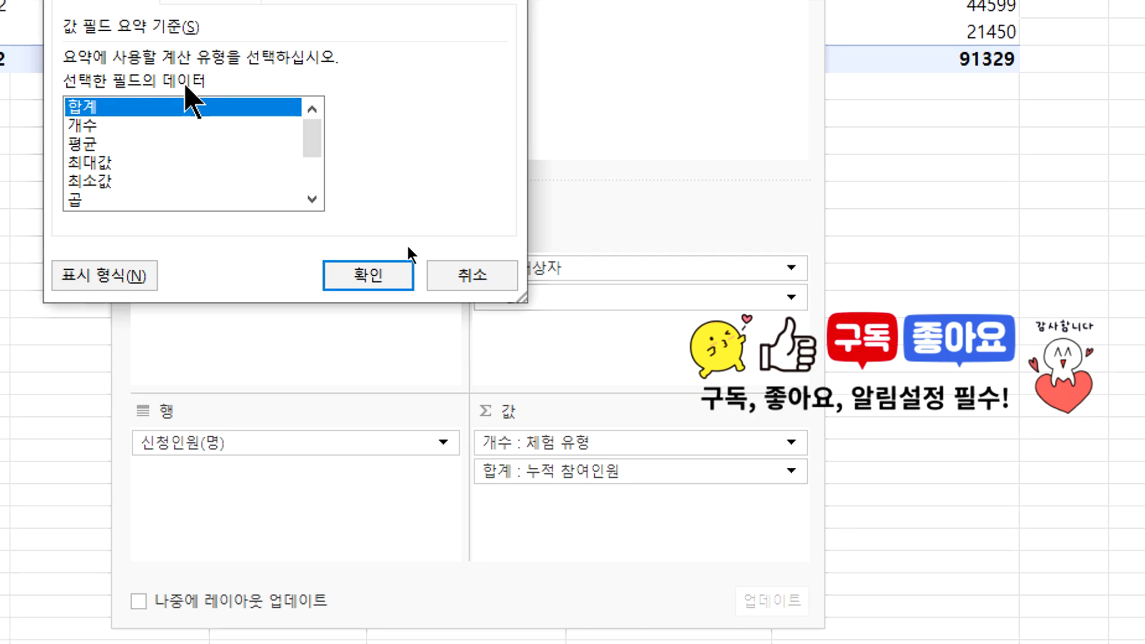
left_click(129, 144)
left_click(370, 276)
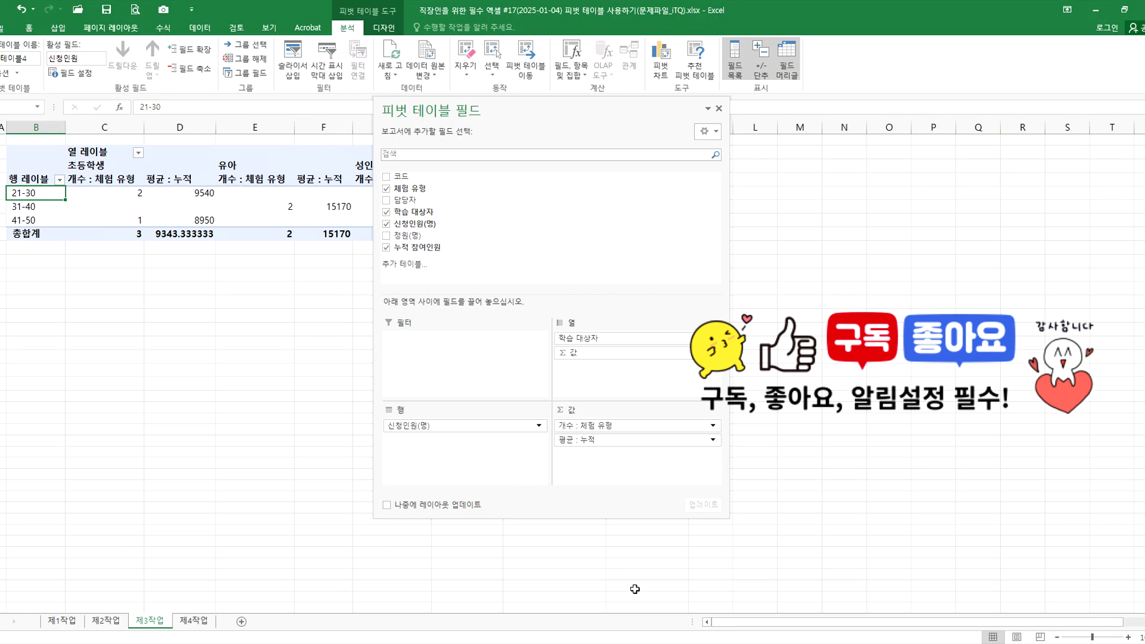
Compare the averaged table with the PDF example and dock the pivot field list beside the worksheet in Excel.
key("alt+Tab")
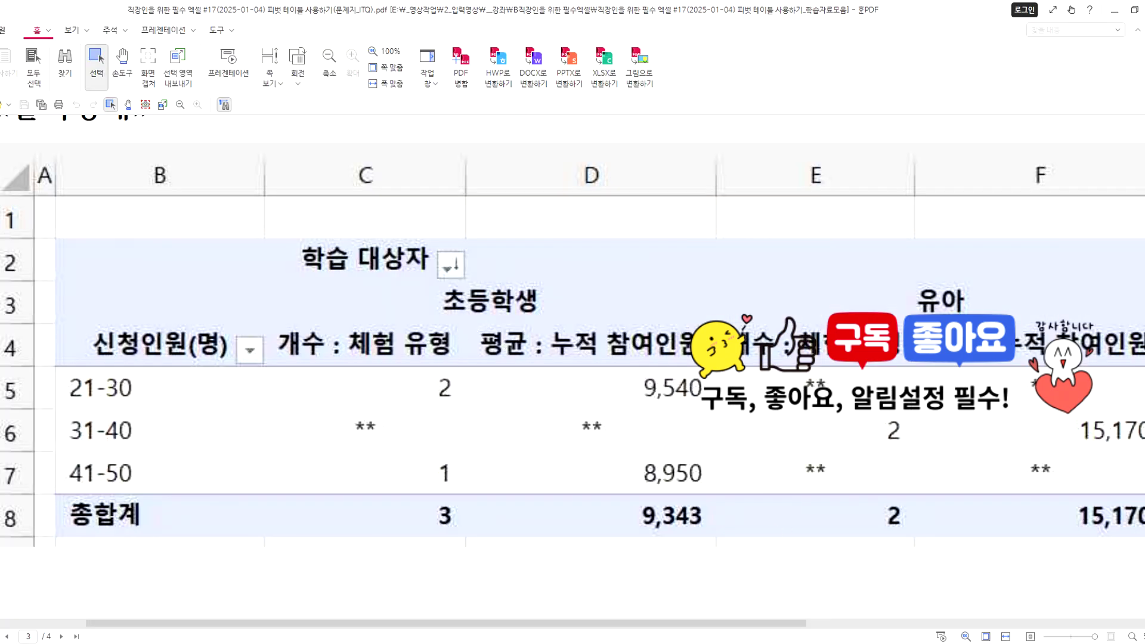
key("alt+Tab")
left_click_drag(452, 117, 1103, 137)
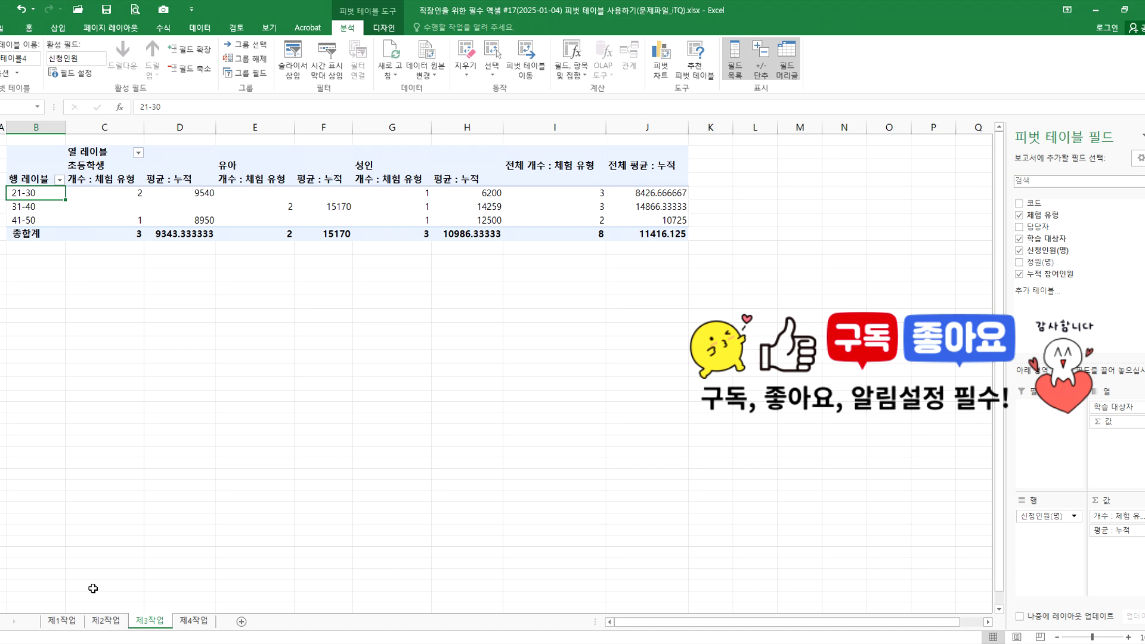
Check the 누적 참여인원 header on the 제1작업 sheet and rename the averaged value field in 제3작업 to 평균 : 누적 참여인원.
left_click(61, 621)
left_click(694, 265)
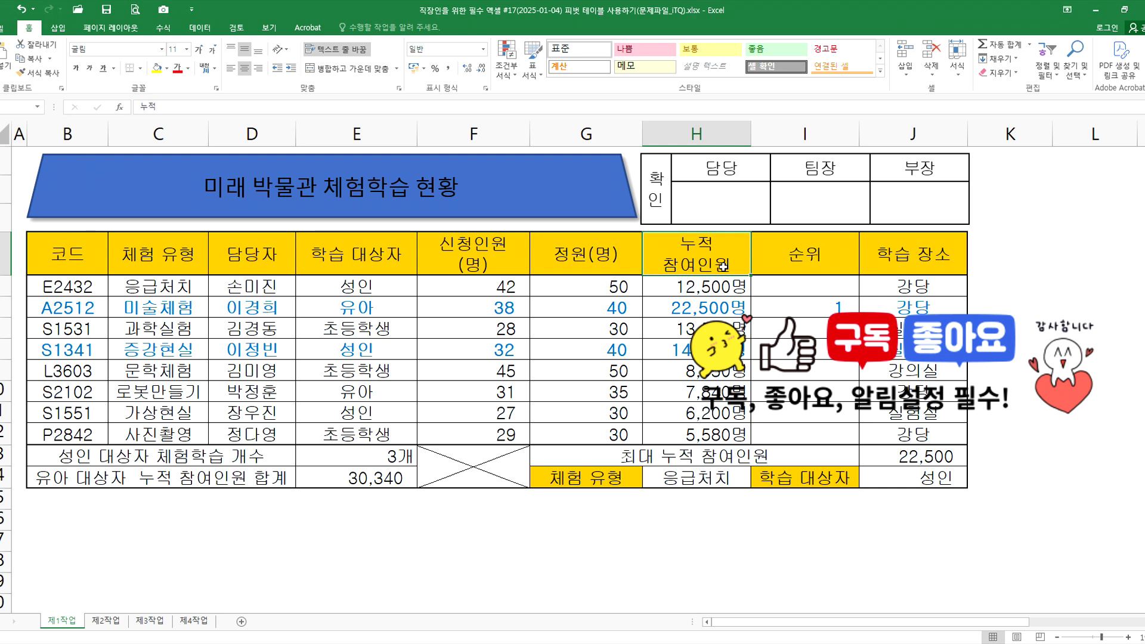
left_click(149, 621)
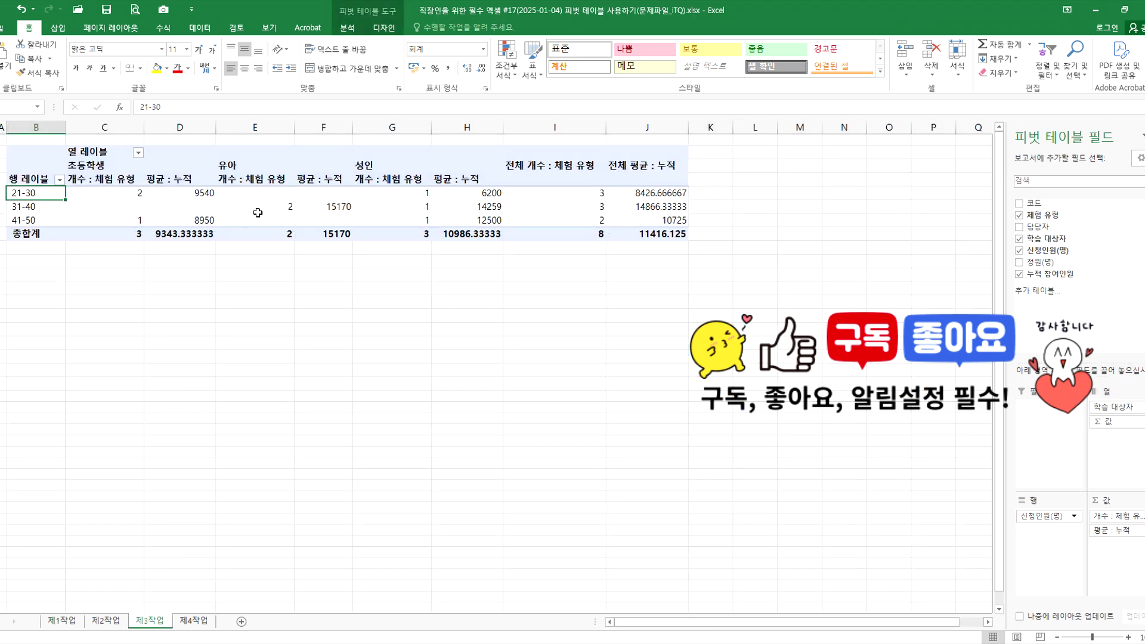
right_click(188, 179)
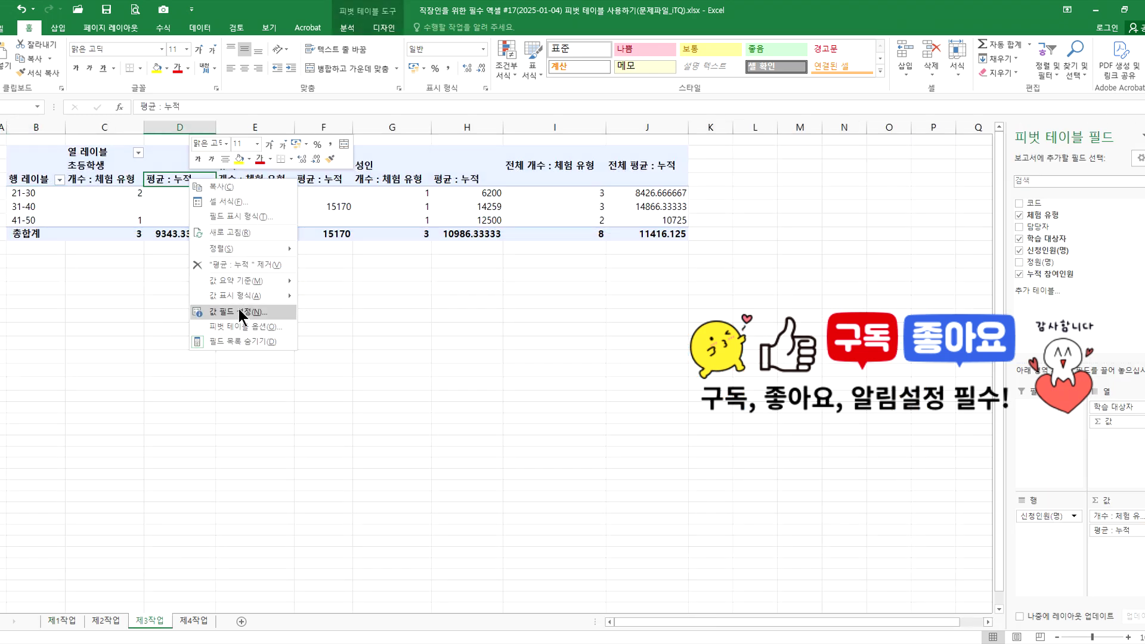
left_click(239, 311)
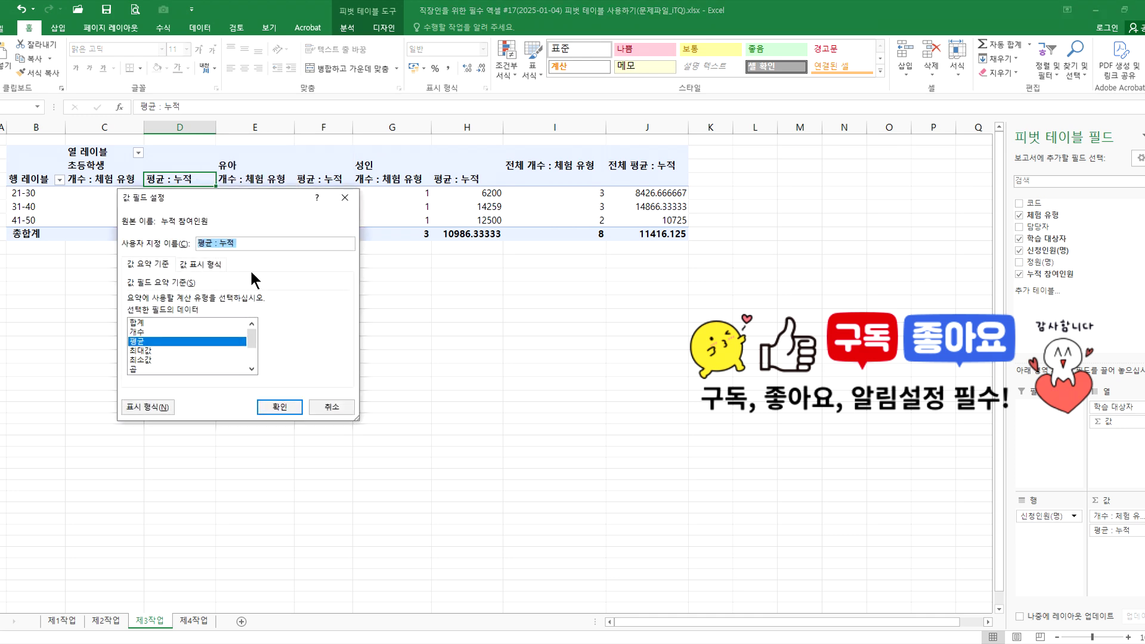
left_click(278, 244)
type("CKADUdlsdn")
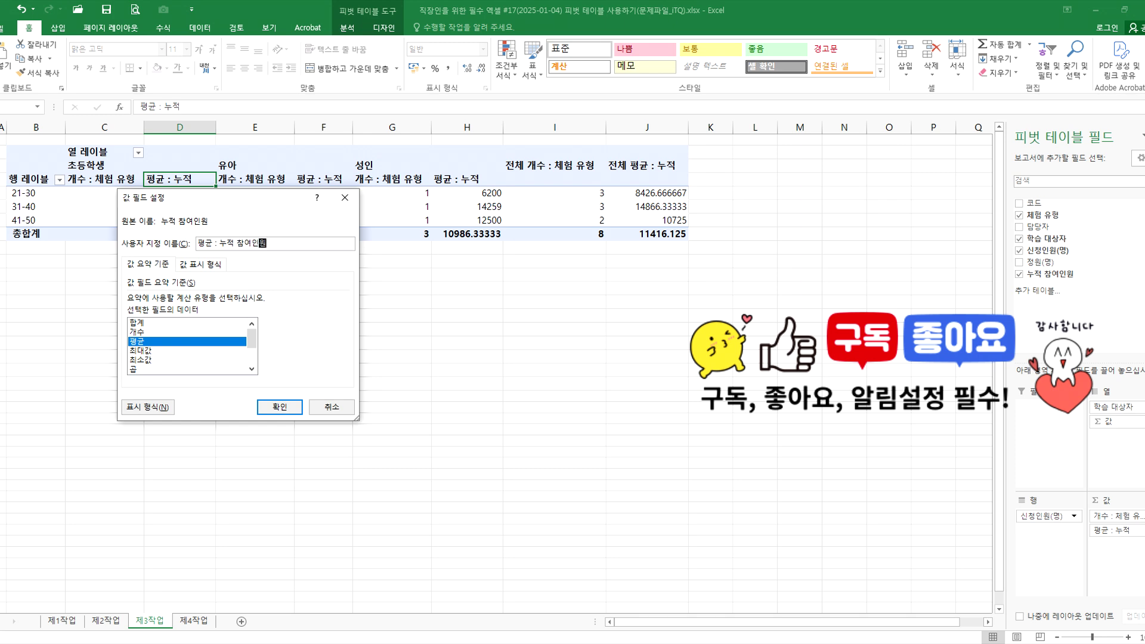
key("Return")
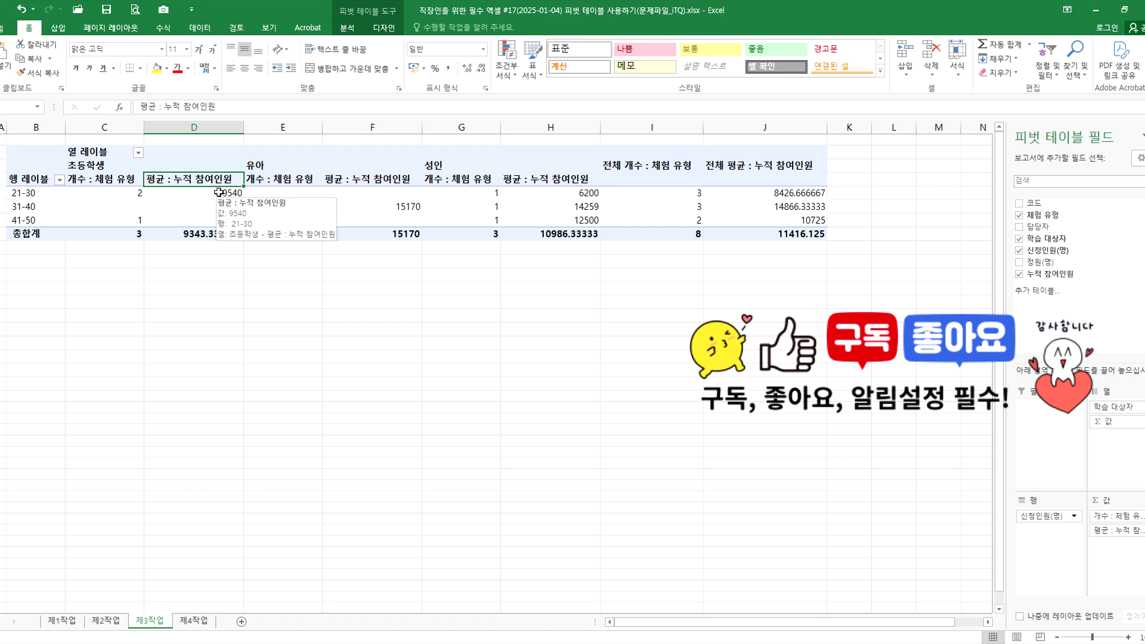
Review the PDF's 조건 on grouping, merged and centred labels, and the marker for empty cells, and return to Excel.
key("alt+Tab")
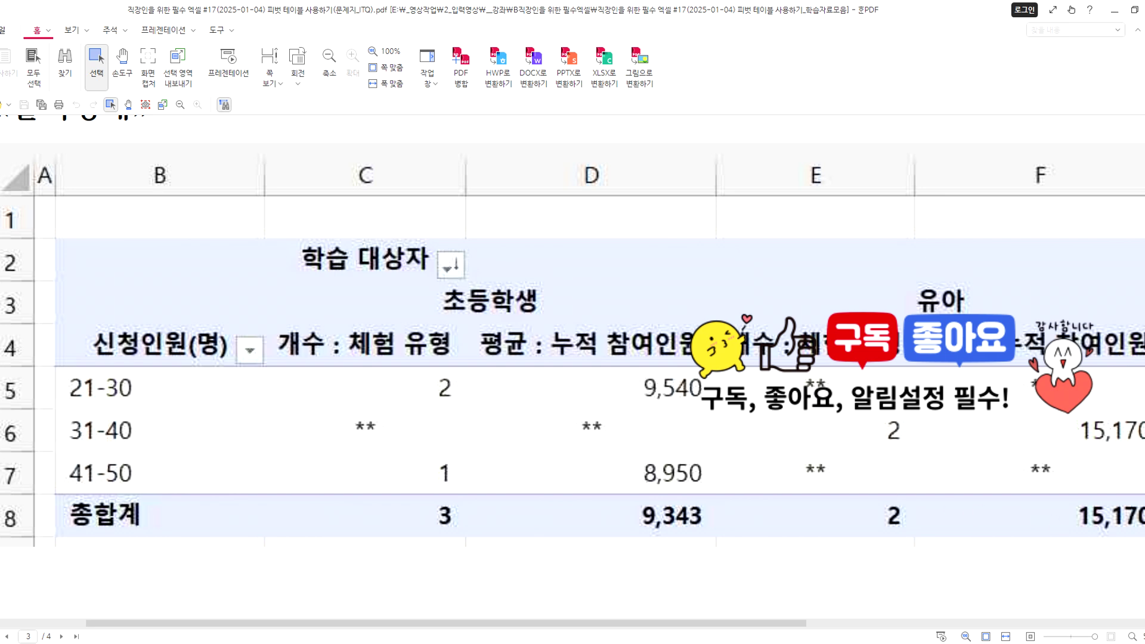
scroll(327, 322, "up", 6)
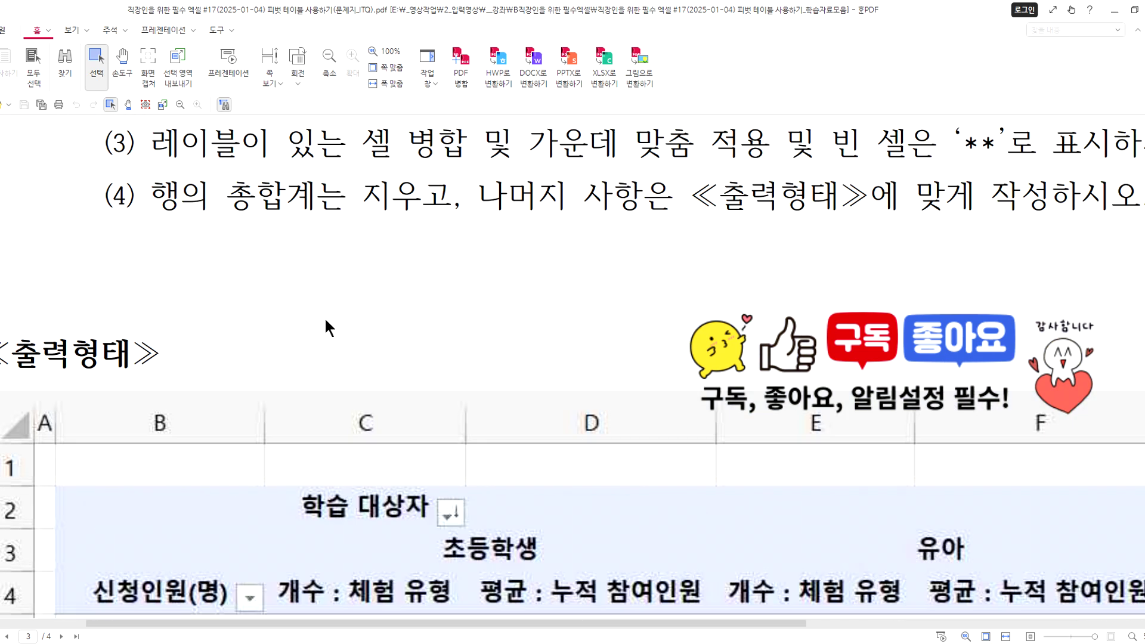
scroll(284, 303, "up", 2)
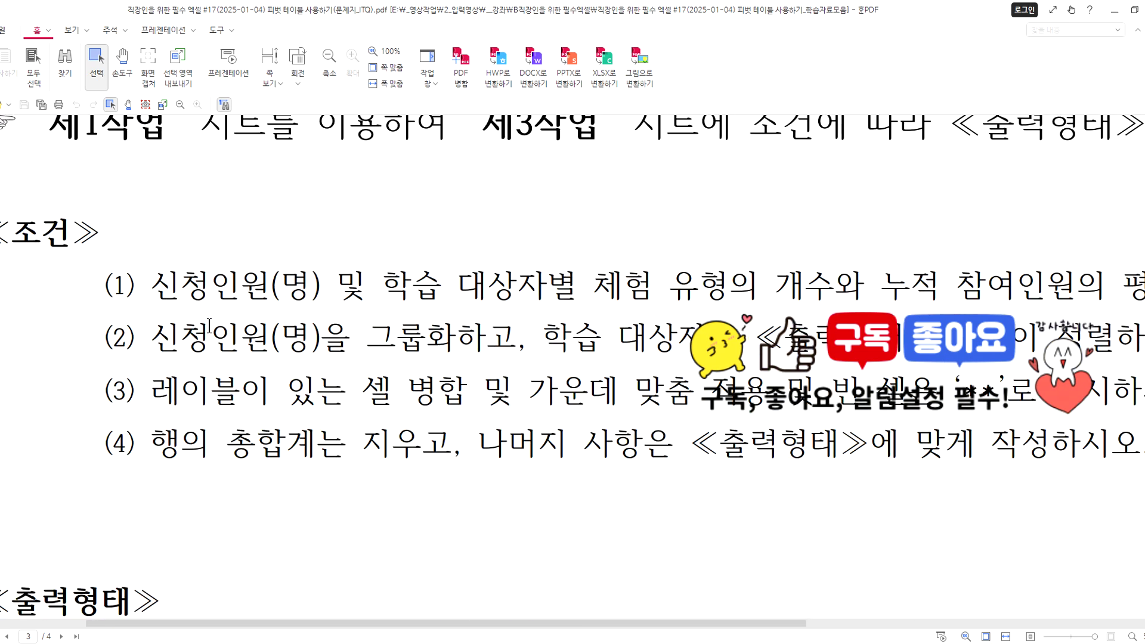
left_click_drag(154, 337, 444, 337)
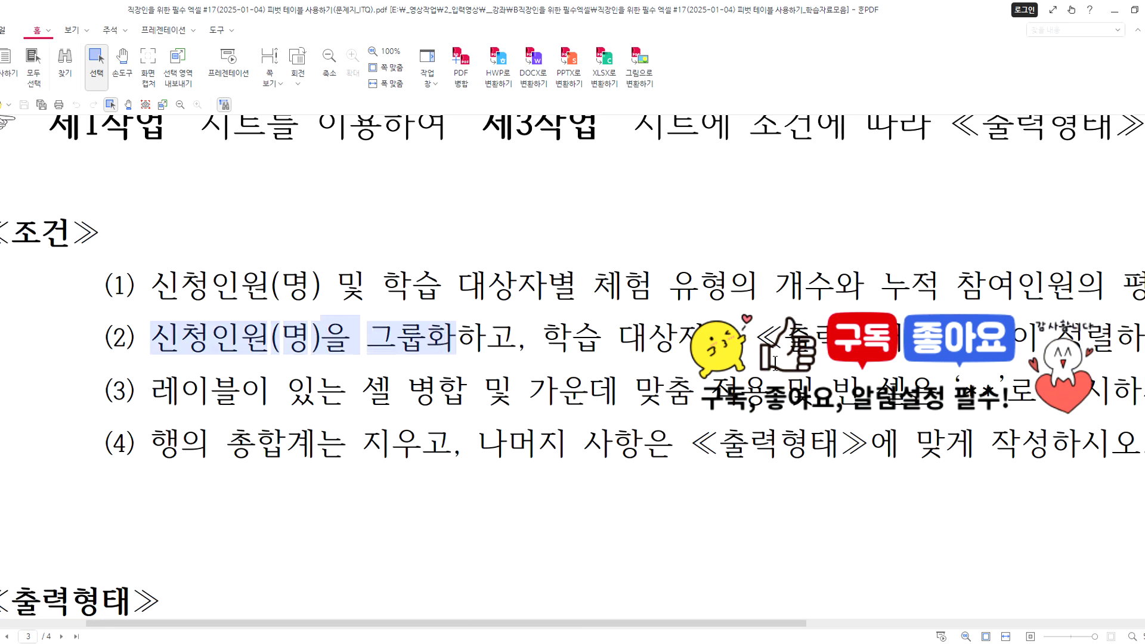
left_click_drag(162, 394, 994, 395)
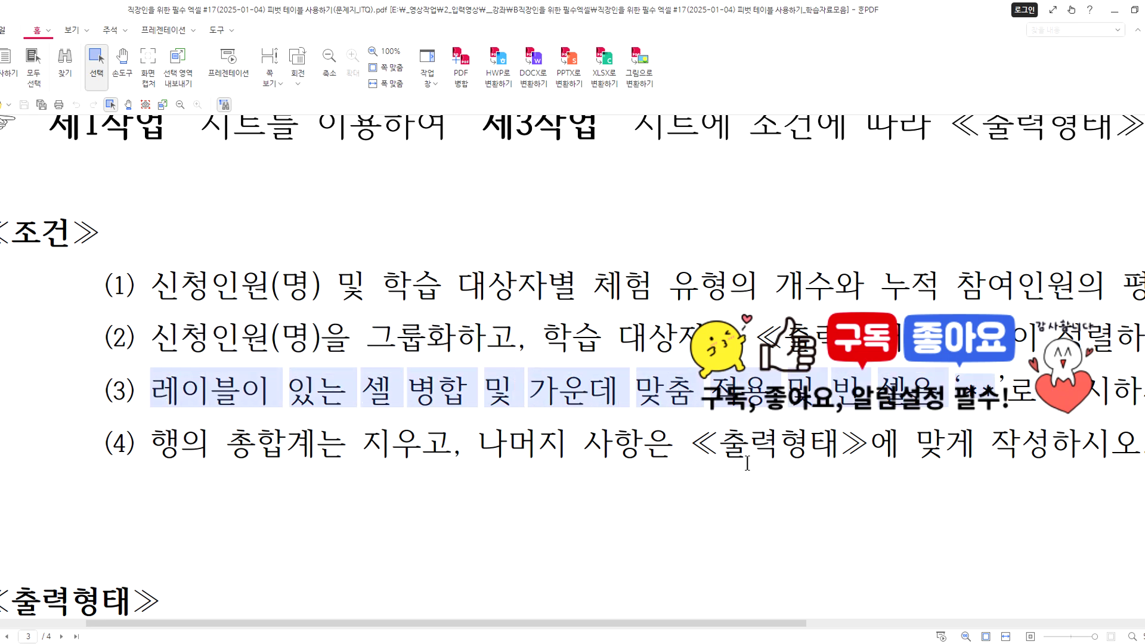
left_click(773, 641)
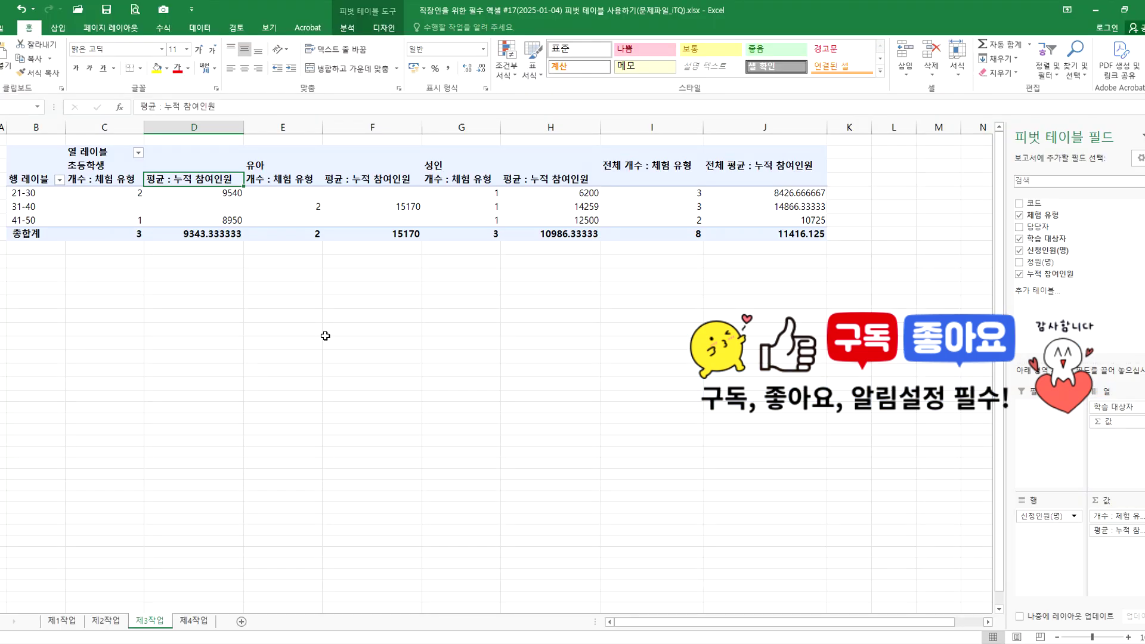
In the pivot table options, turn on 레이블이 있는 셀 병합 및 가운데 맞춤 and set empty cells to show **.
left_click(113, 208)
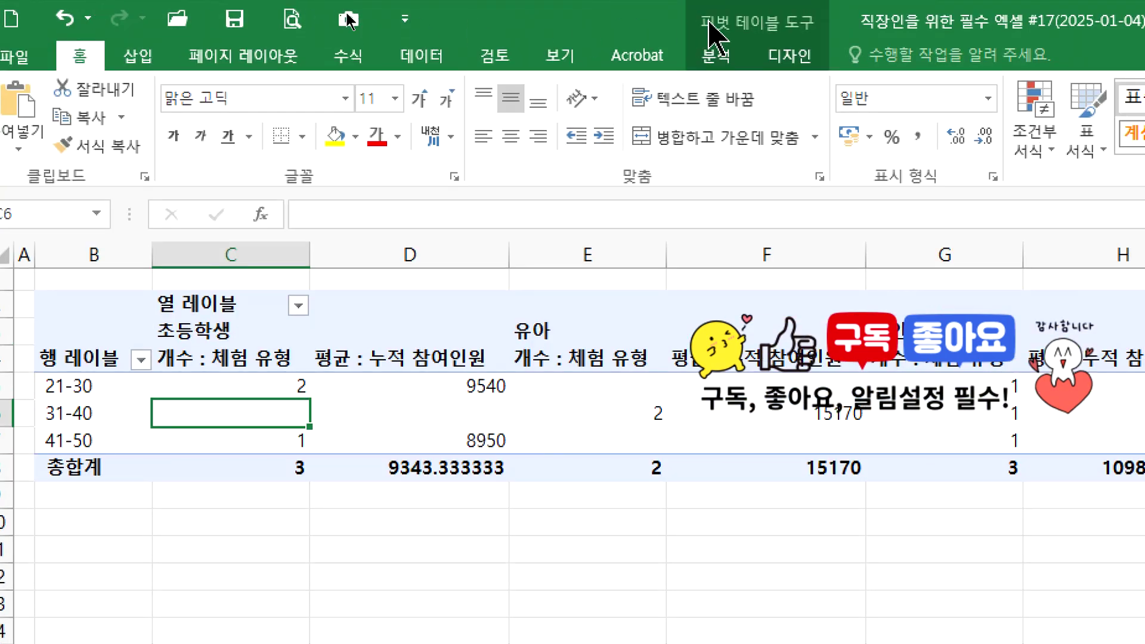
left_click(722, 60)
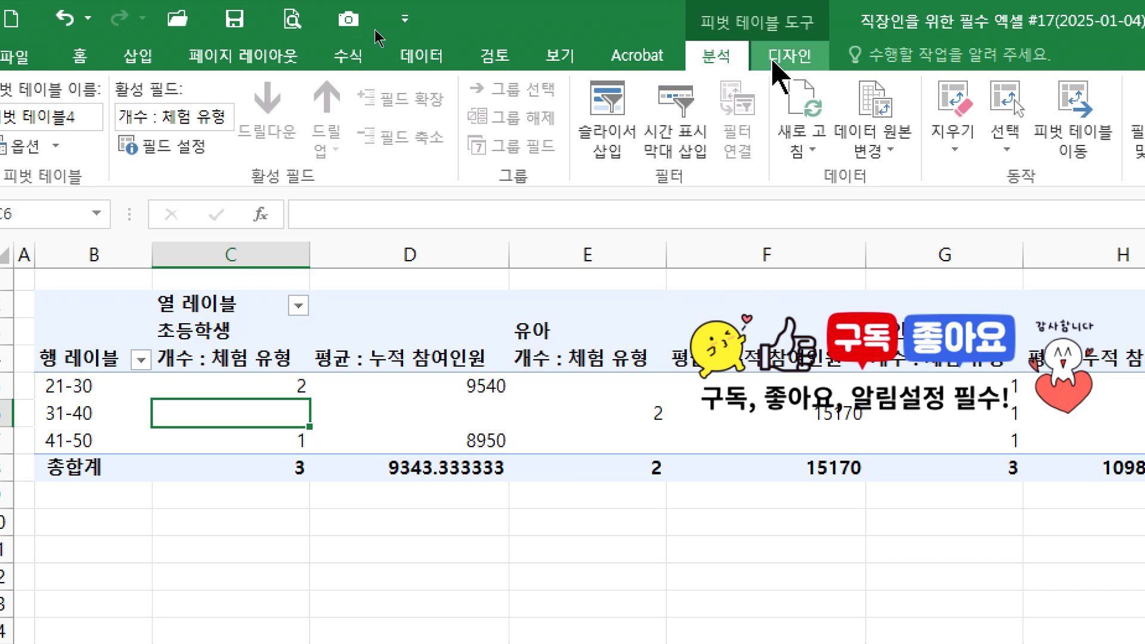
left_click(778, 60)
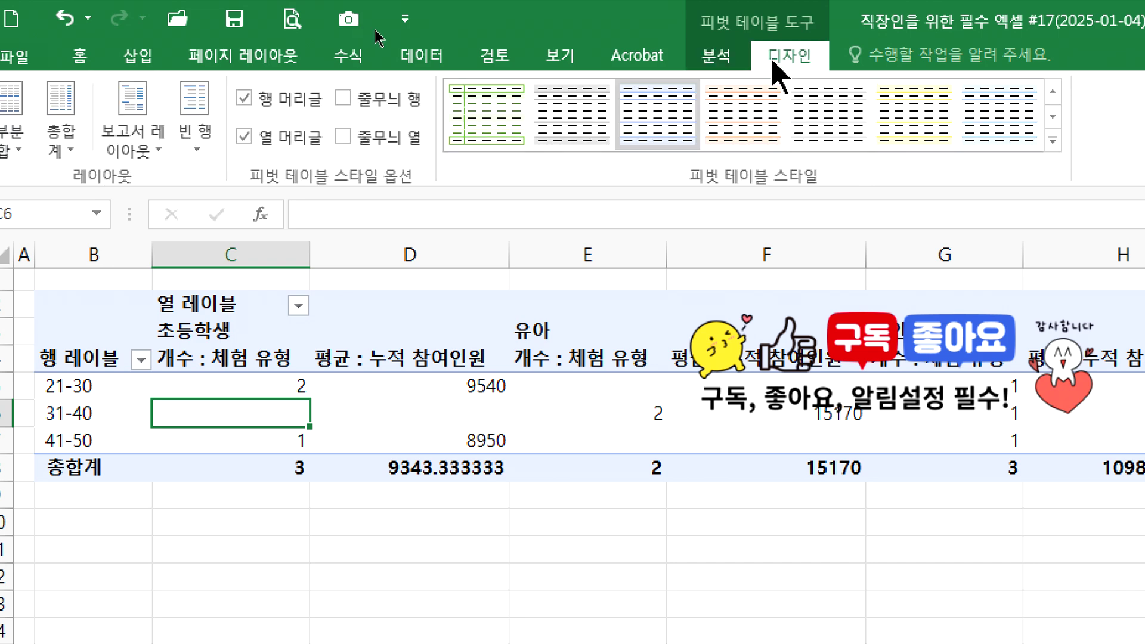
left_click(715, 54)
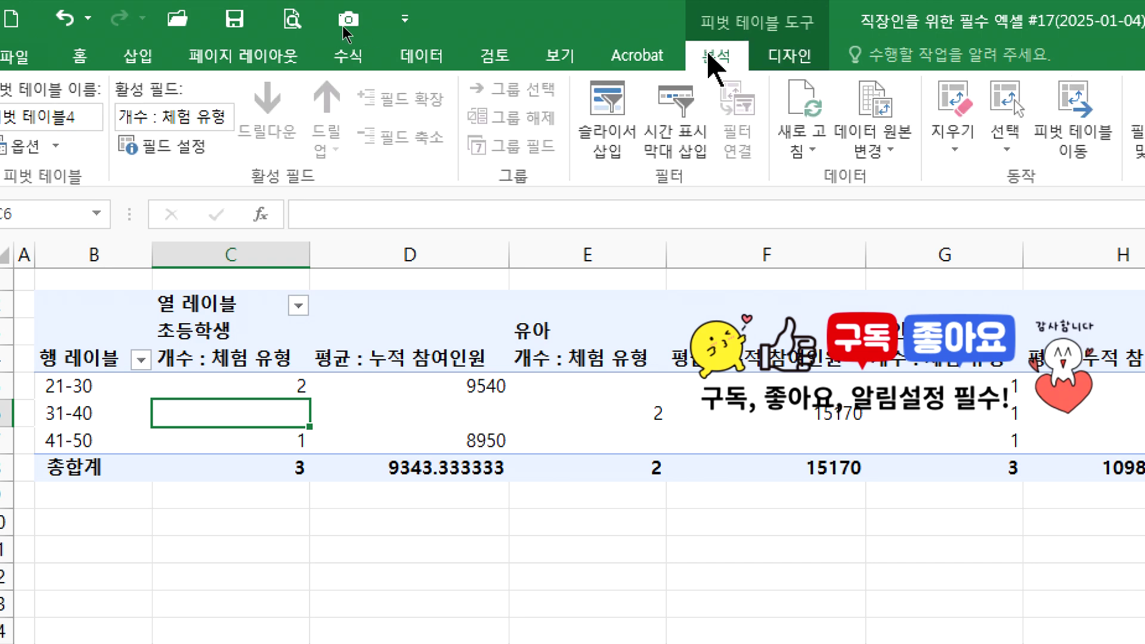
left_click(25, 146)
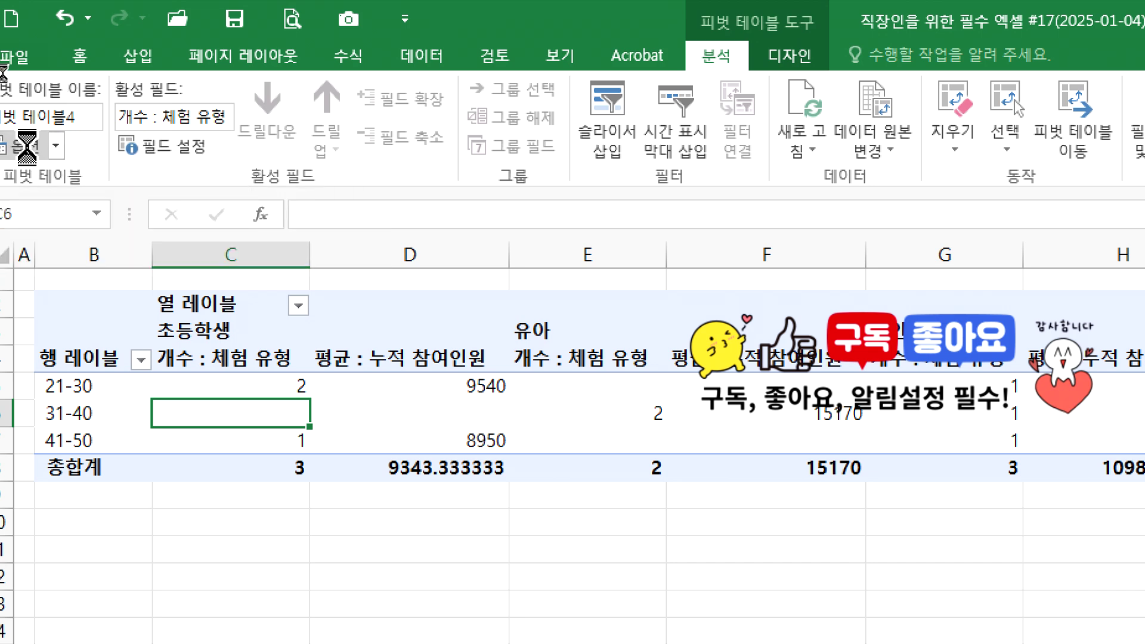
left_click_drag(807, 184, 568, 73)
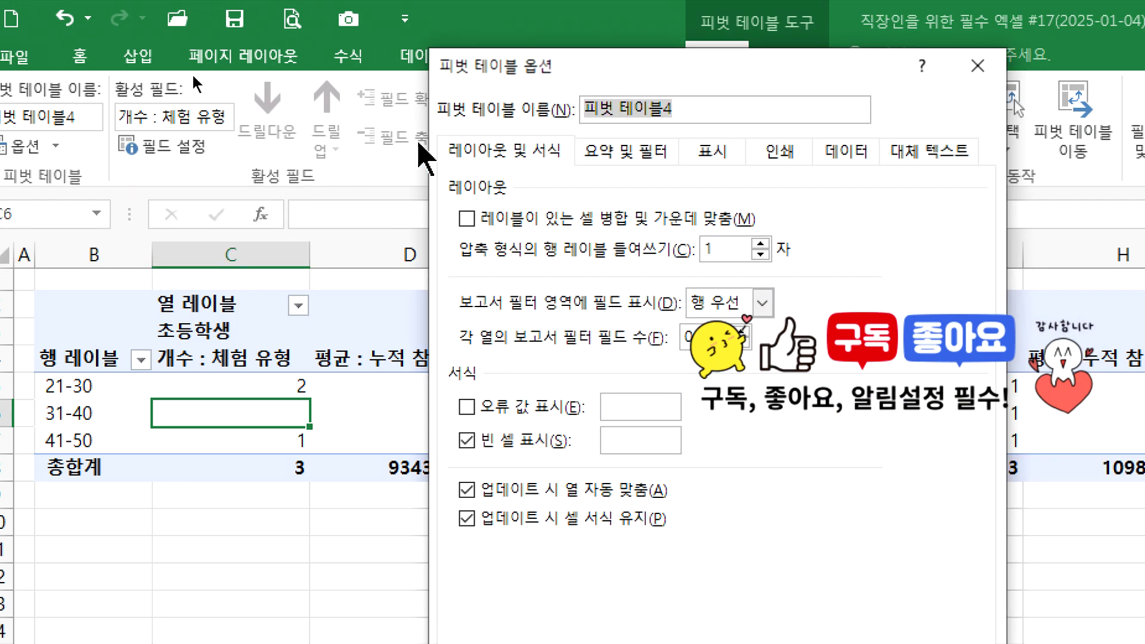
left_click(468, 219)
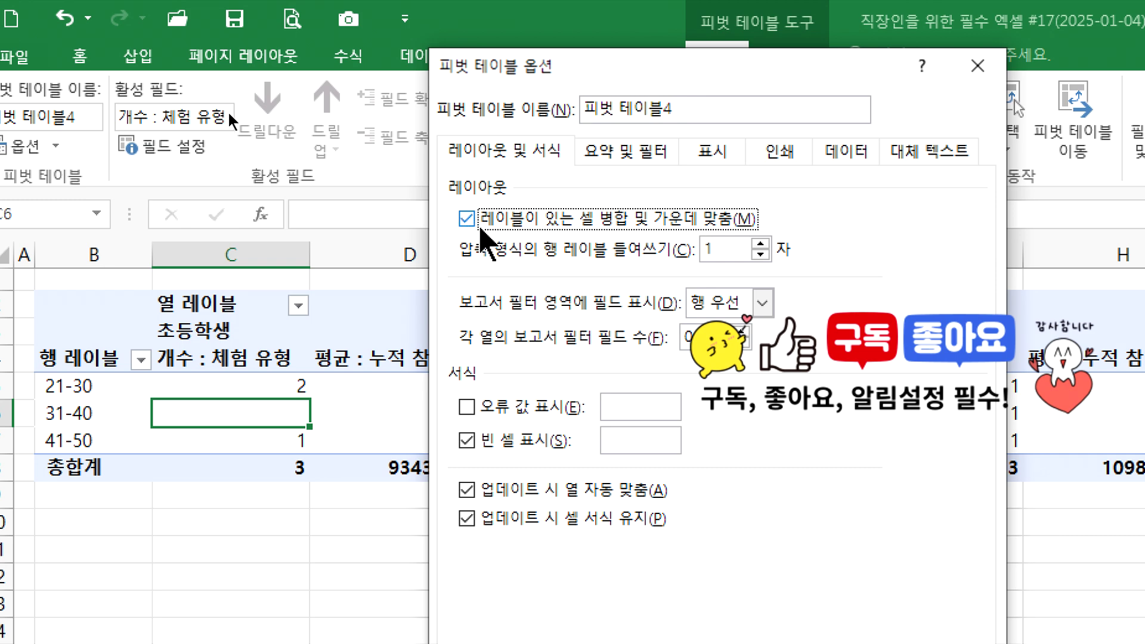
left_click(609, 444)
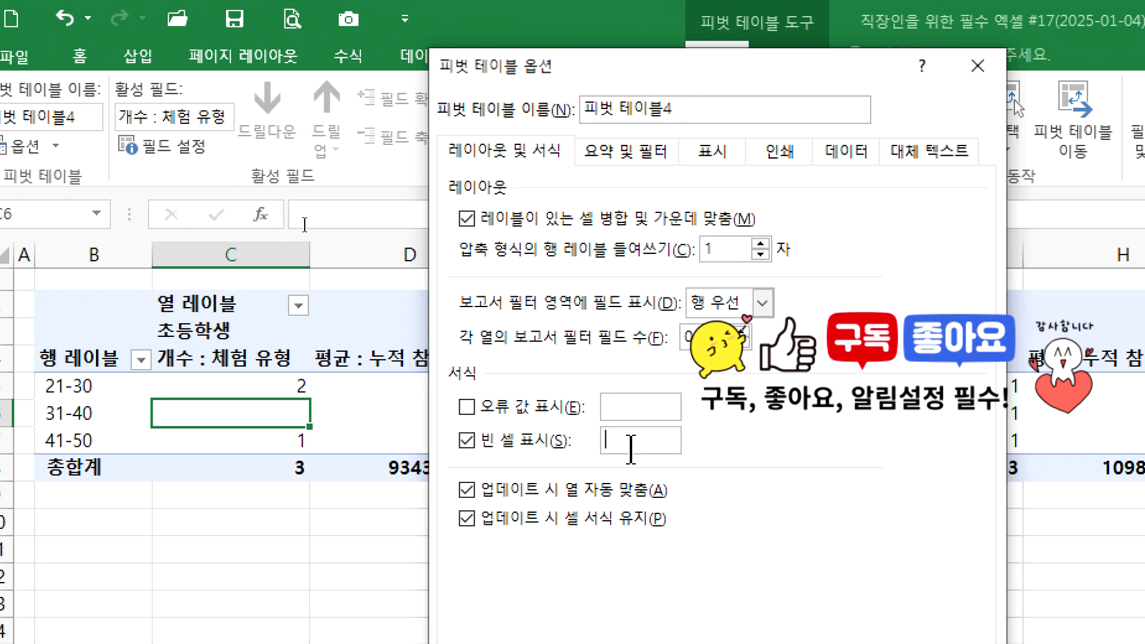
type("**")
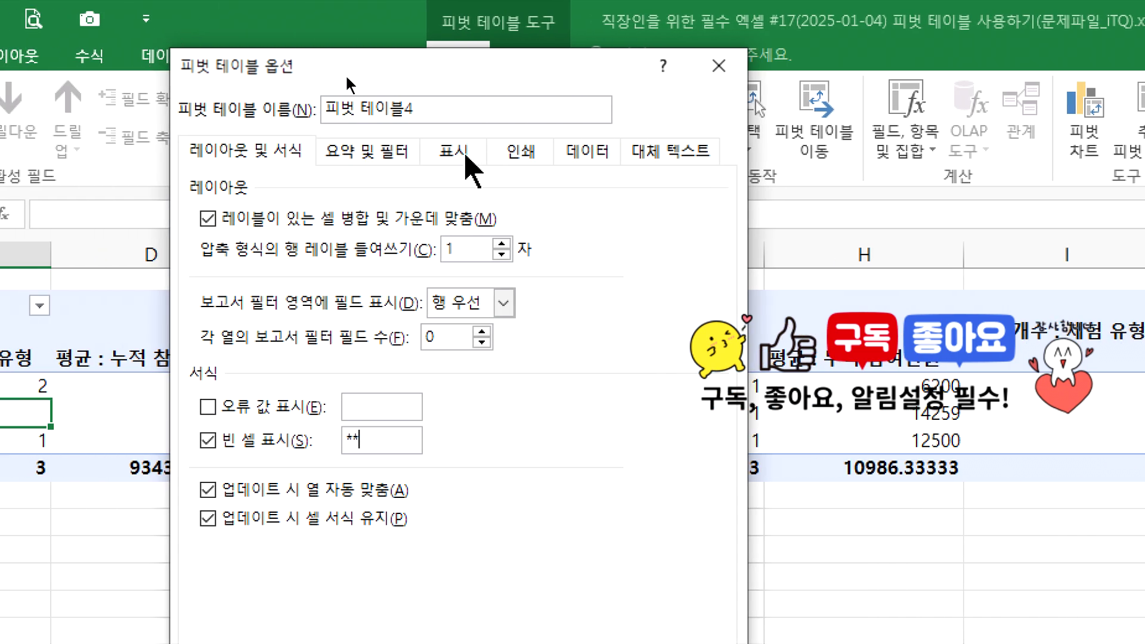
Turn off 열 총합계 표시 and apply the pivot table options.
left_click(382, 152)
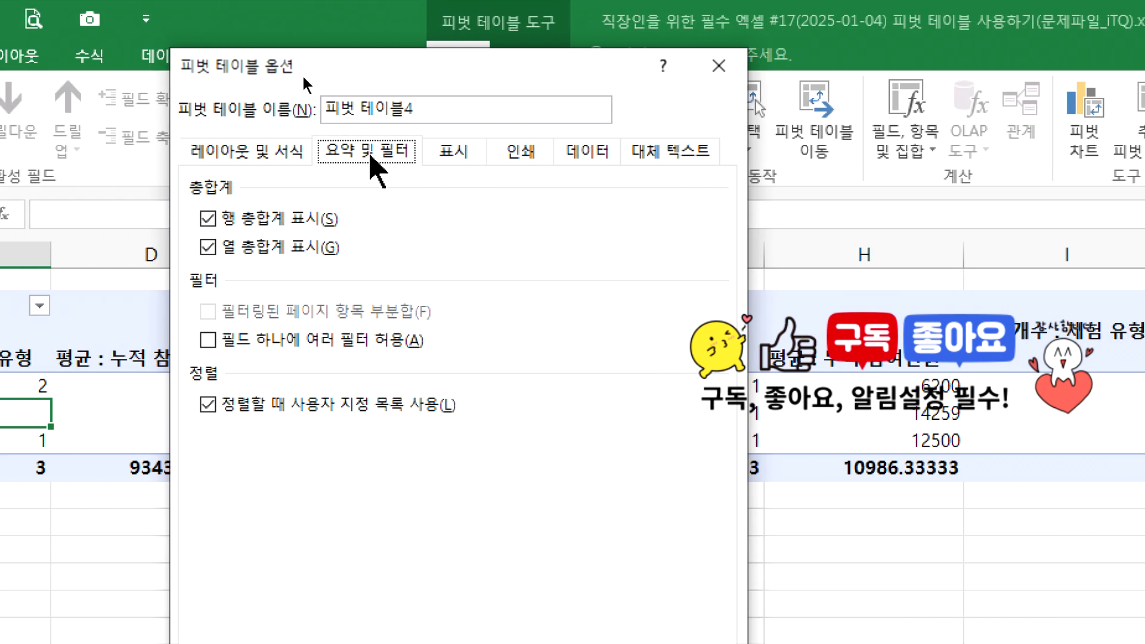
left_click(206, 249)
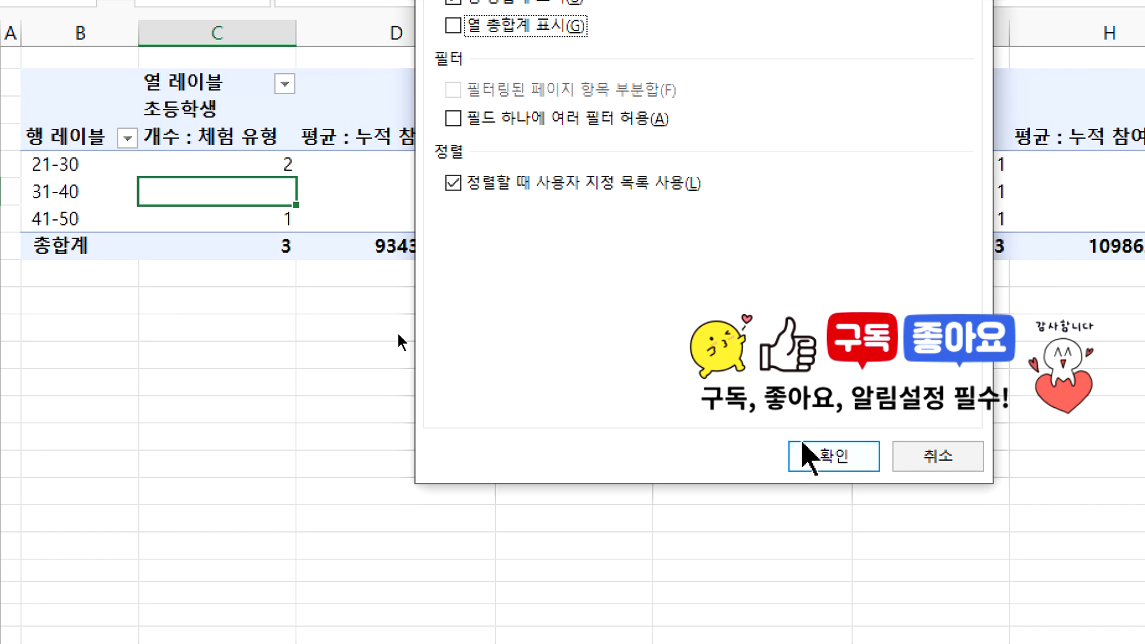
left_click(806, 452)
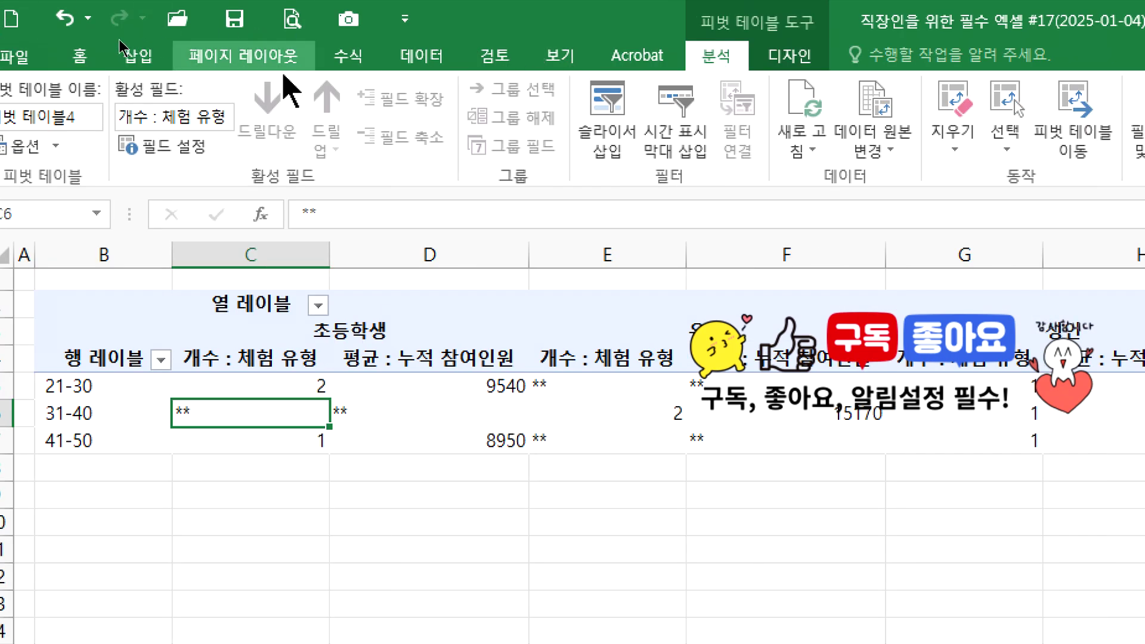
In the pivot table options, turn off 행 총합계 표시, turn on 열 총합계 표시, and apply the changes.
left_click(24, 145)
left_click(625, 151)
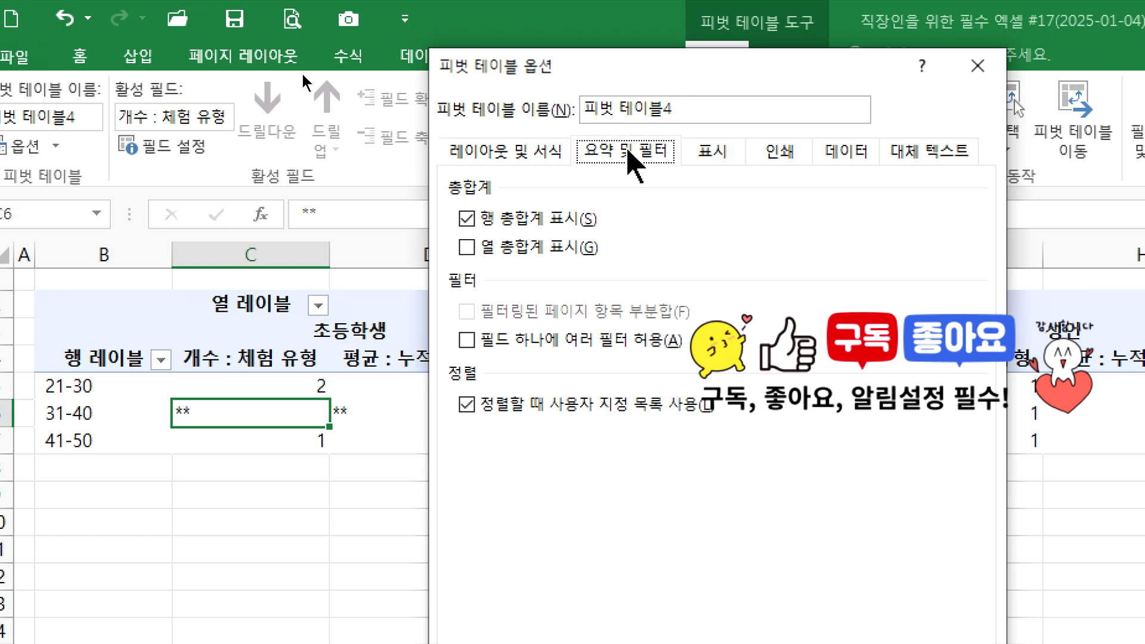
left_click(466, 218)
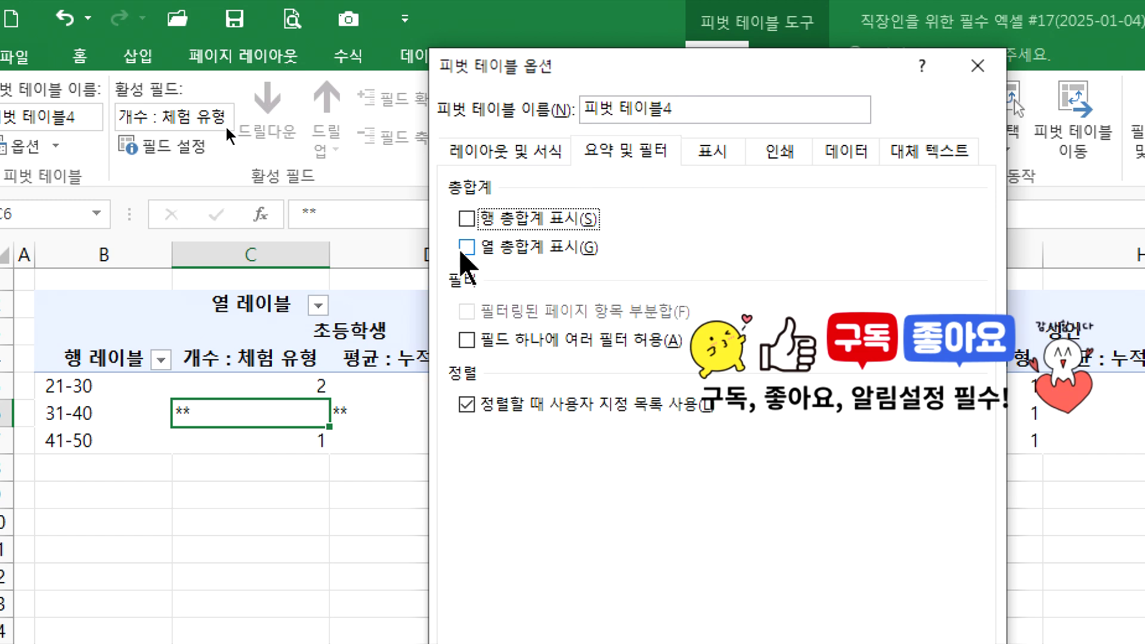
left_click(466, 247)
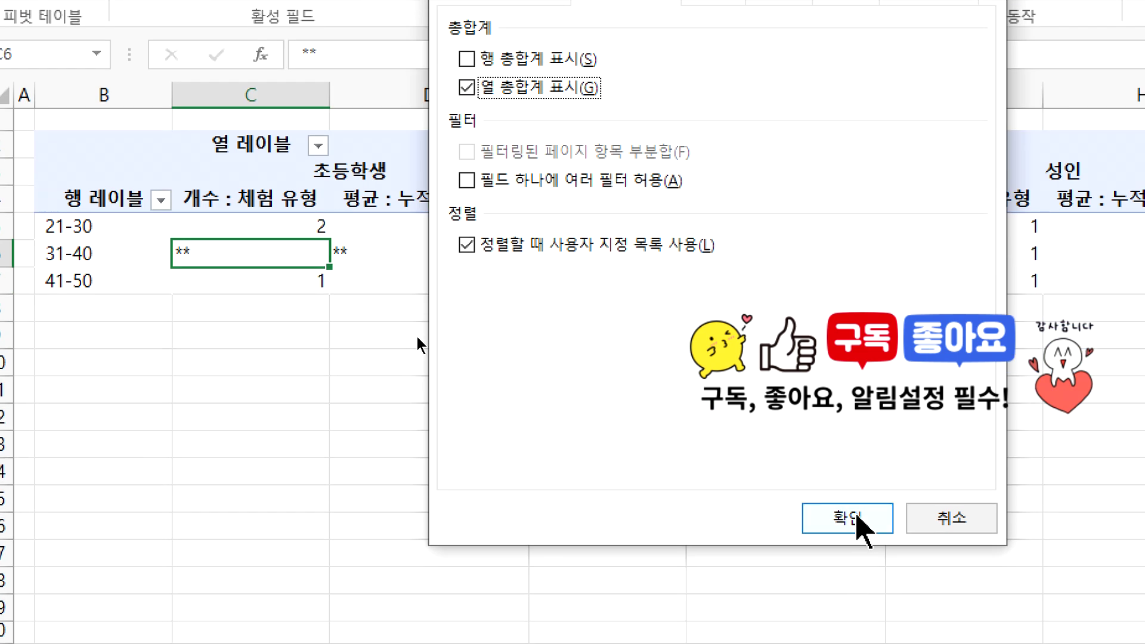
left_click(847, 524)
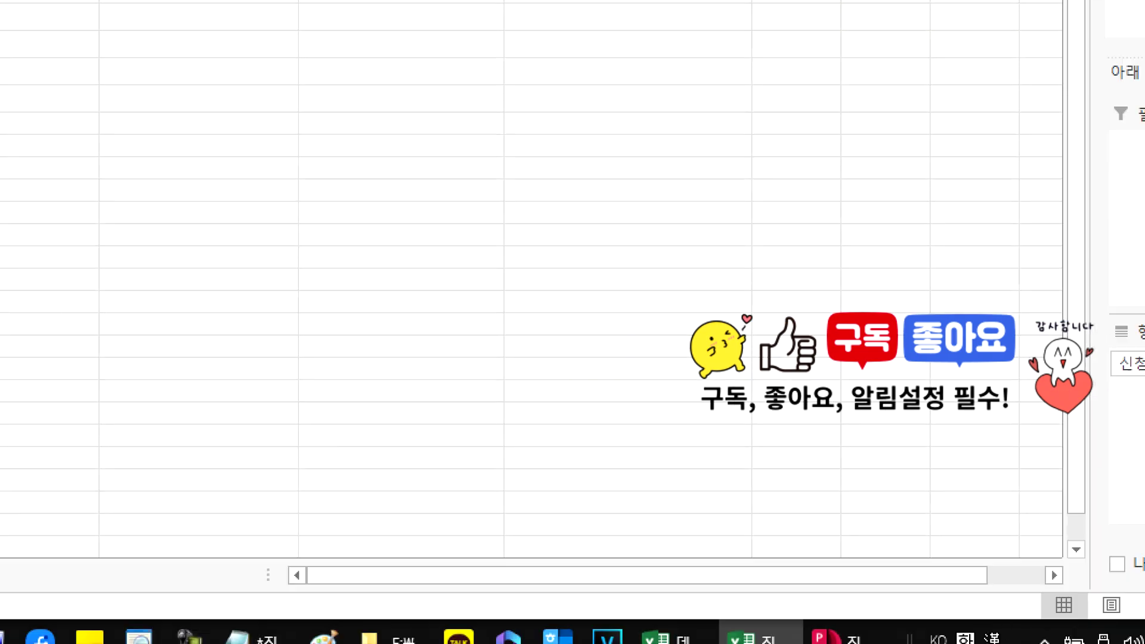
Review the PDF's 출력형태 across all columns for its total row and number display, and return to Excel.
left_click(836, 633)
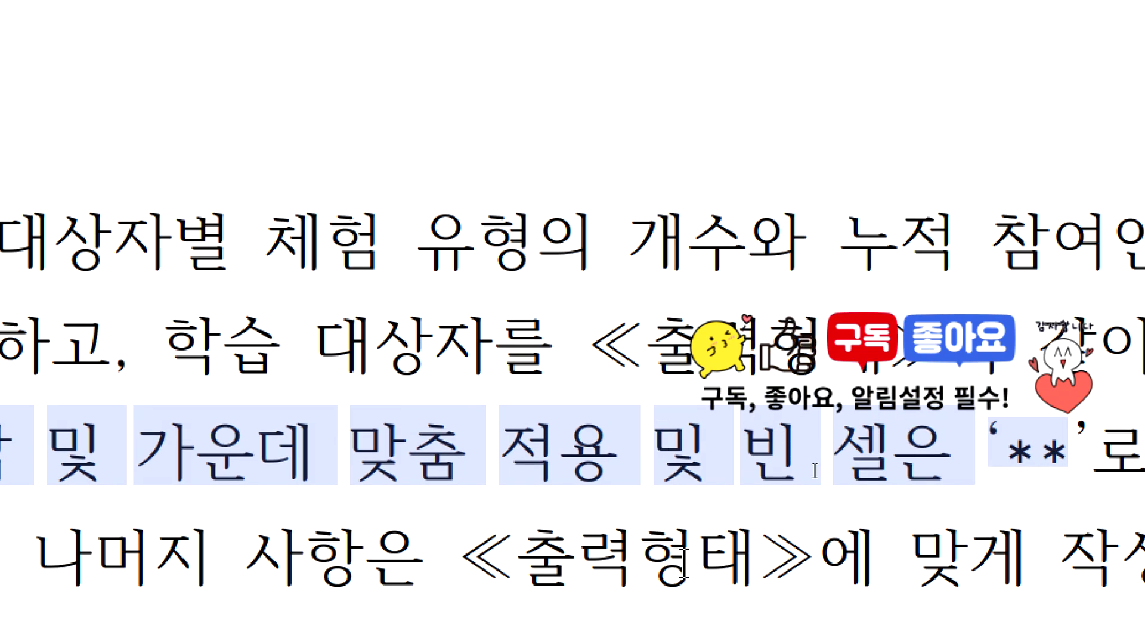
left_click(834, 631)
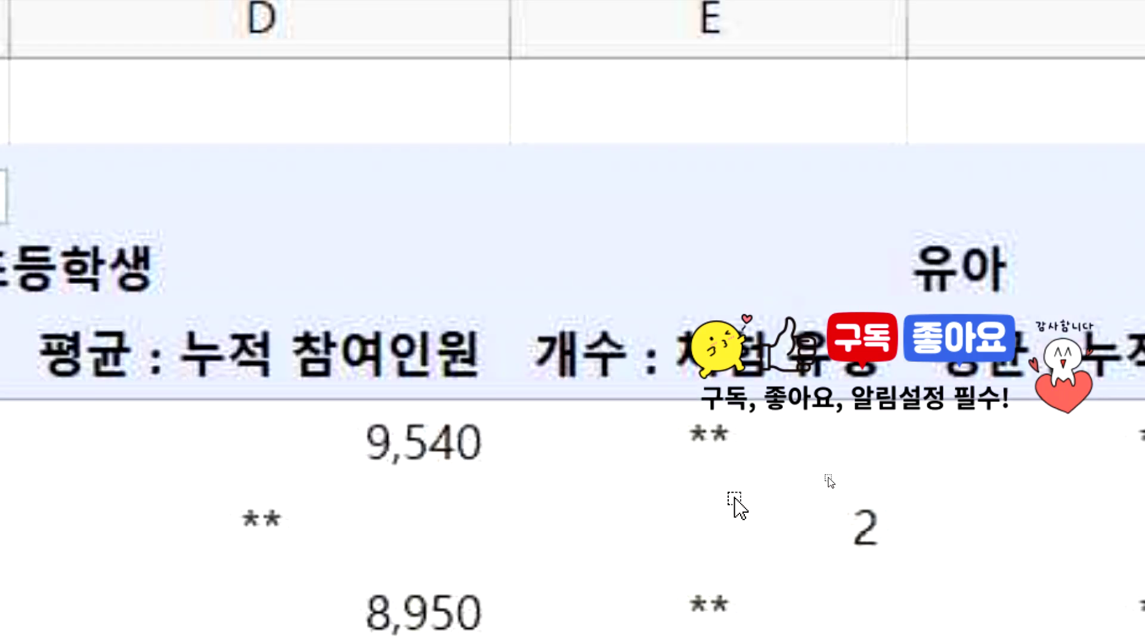
scroll(463, 463, "down", 2)
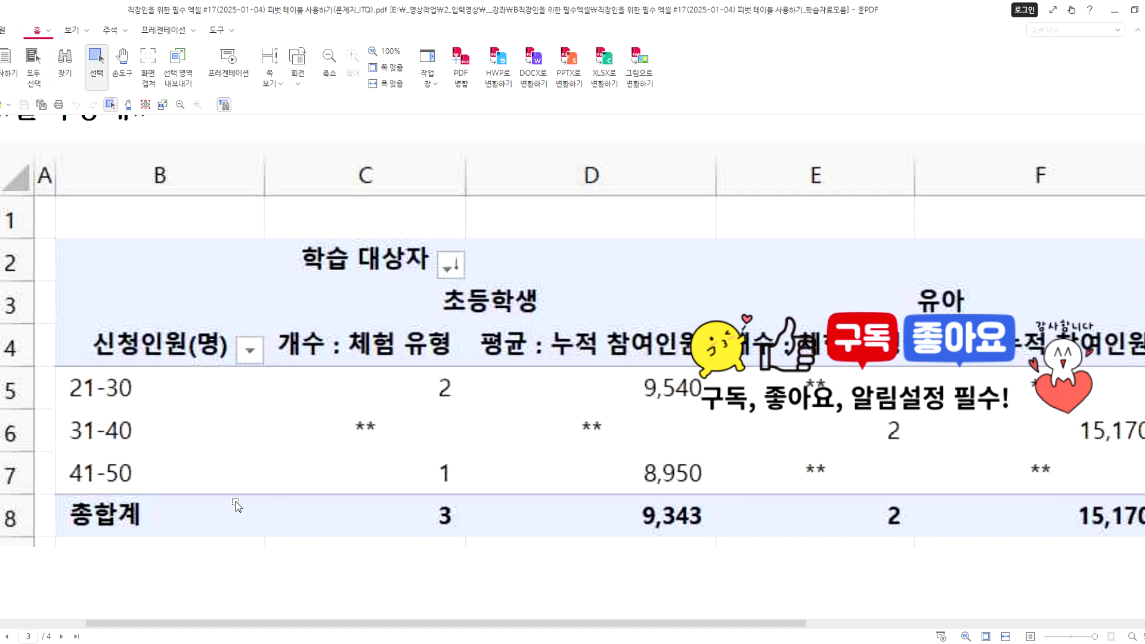
left_click_drag(793, 623, 1124, 624)
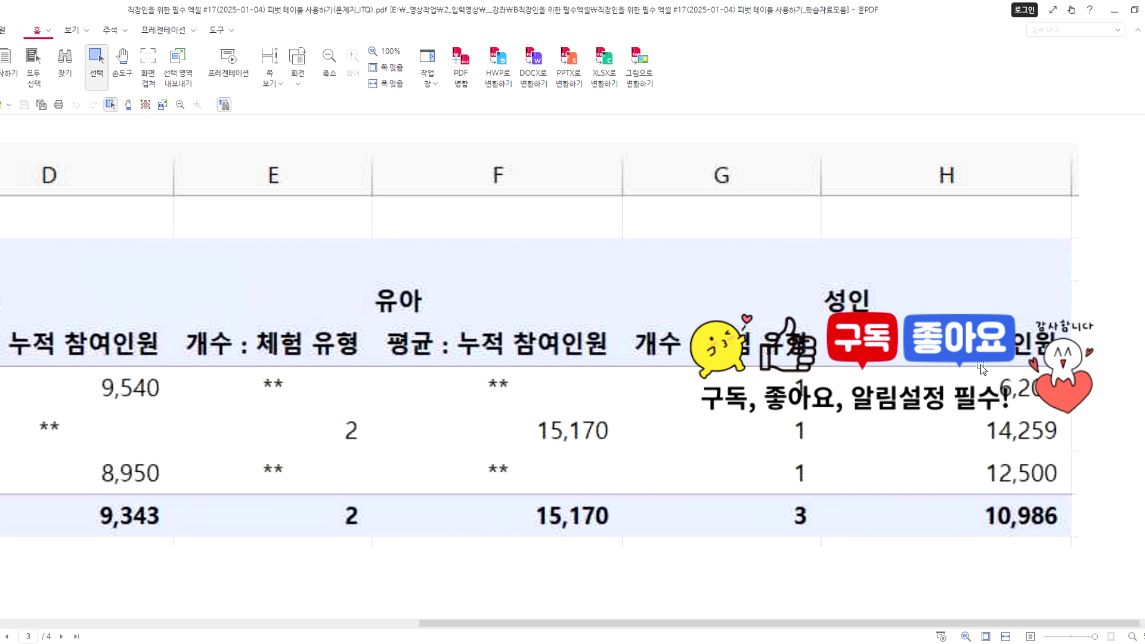
key("alt+Tab")
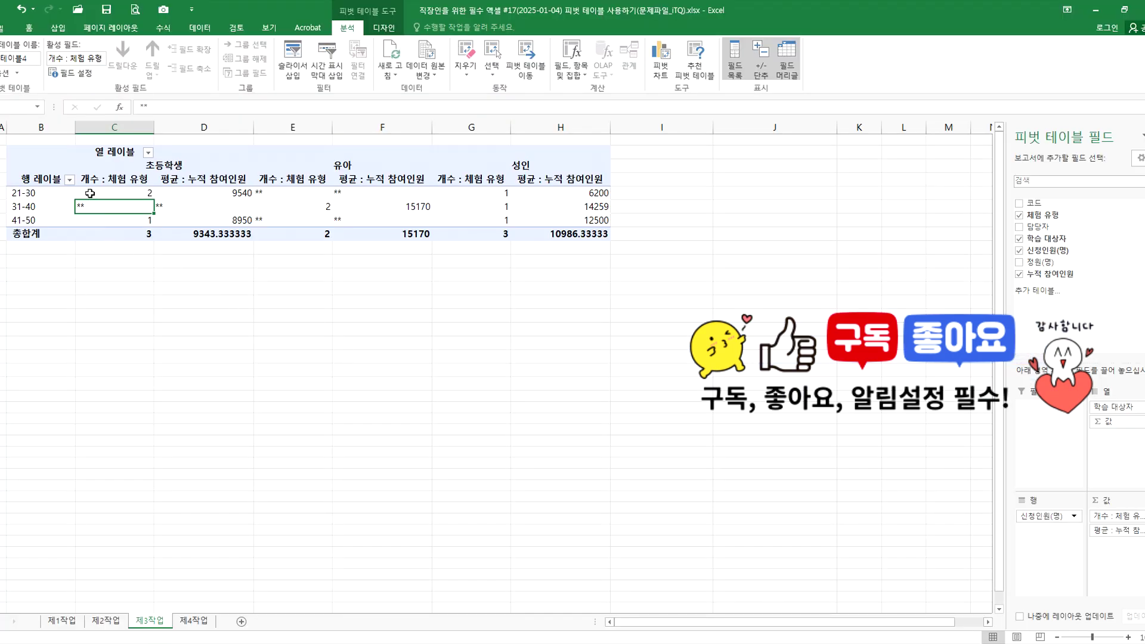
Centre the pivot table values and totals in C5:H8 and apply the comma number style to them.
left_click(20, 192)
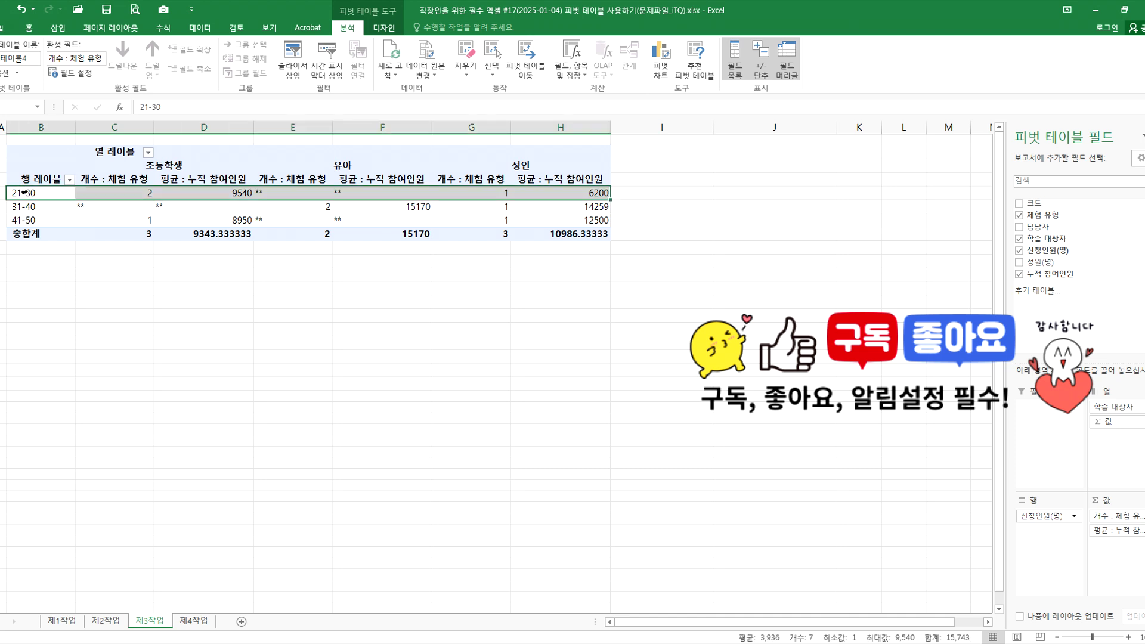
left_click(112, 193)
left_click_drag(111, 193, 599, 234)
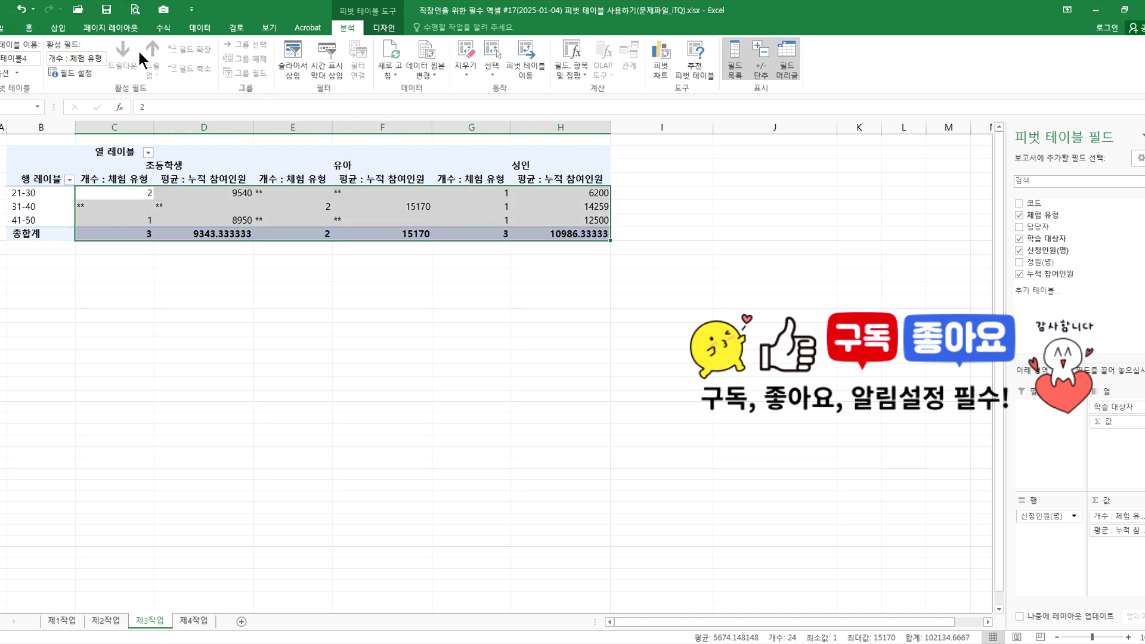
left_click(31, 28)
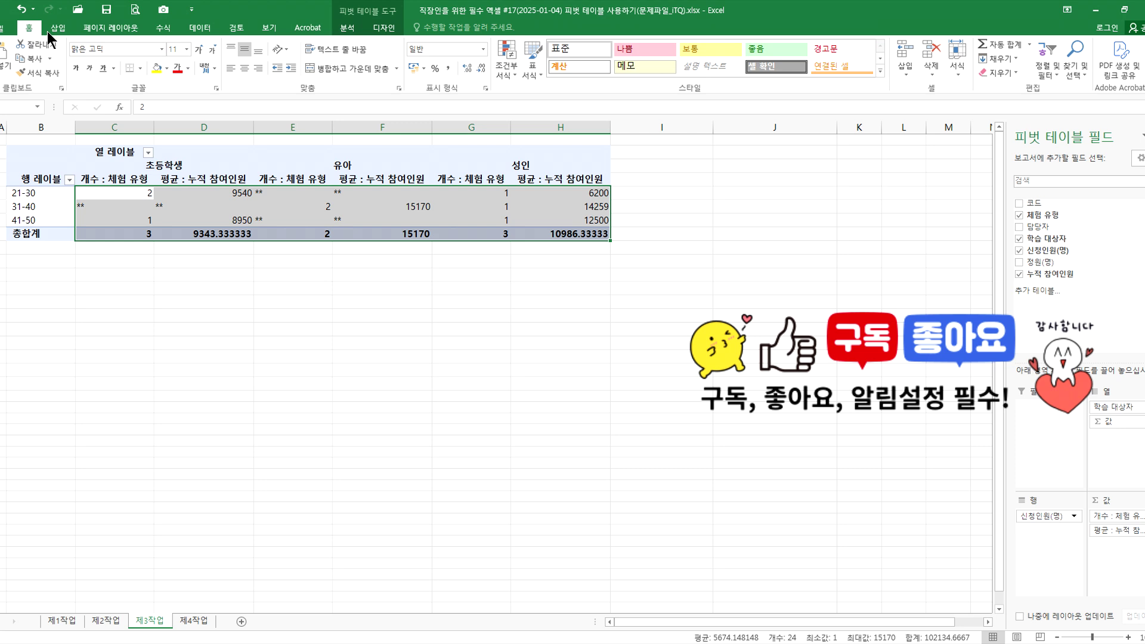
left_click(245, 69)
left_click(447, 70)
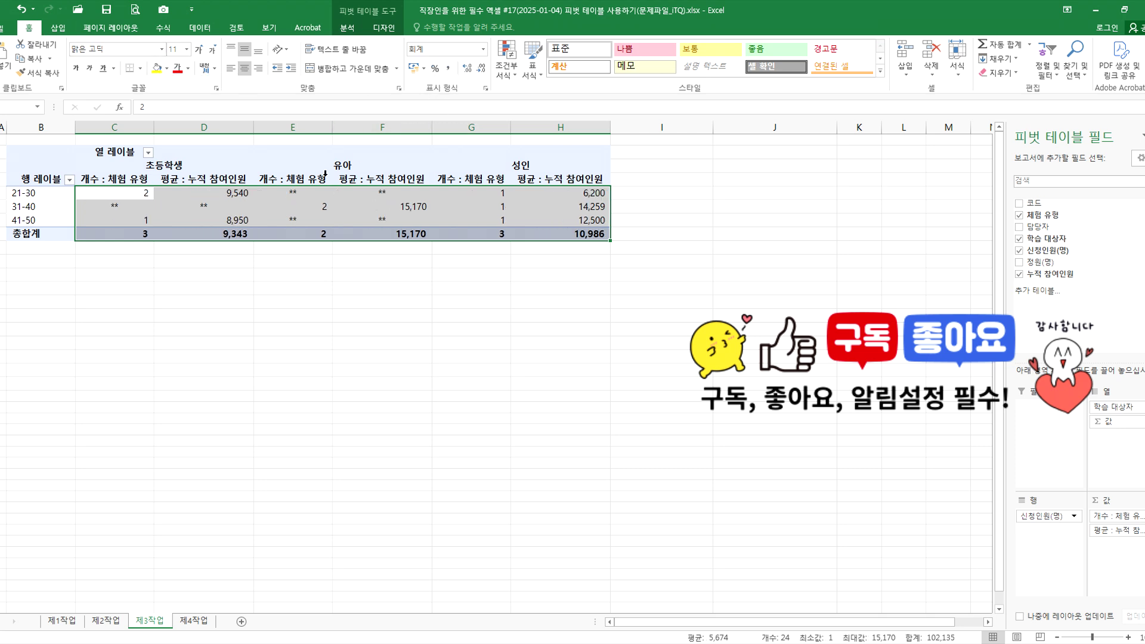
left_click(209, 235)
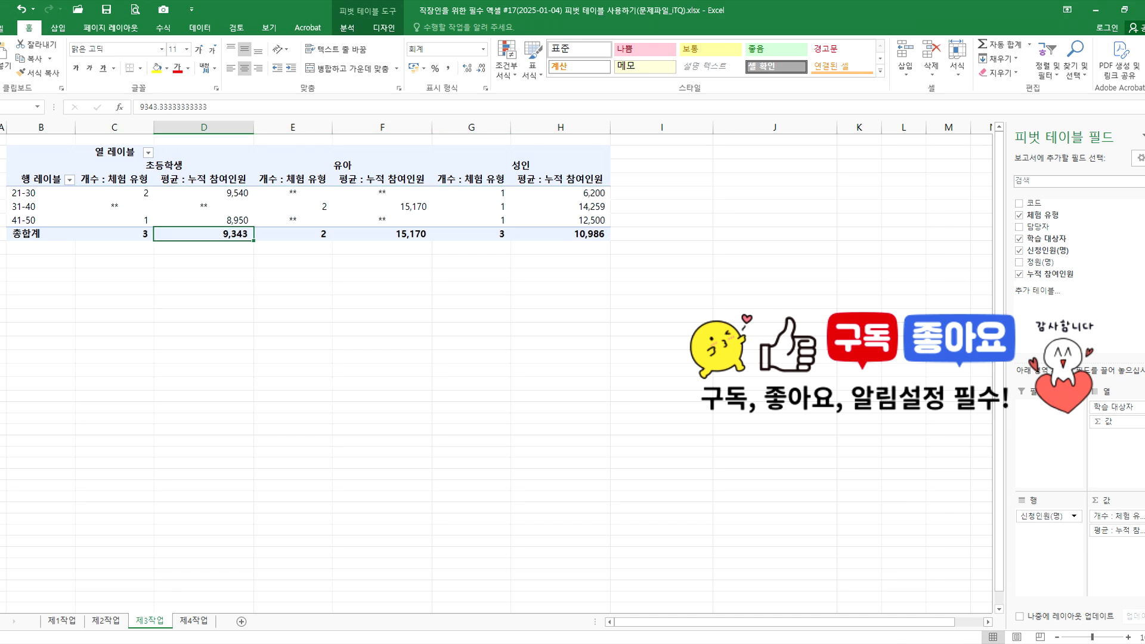
Examine the PDF's 제3작업 출력형태 for number formatting and the row and column label names, and return to Excel.
key("alt+Tab")
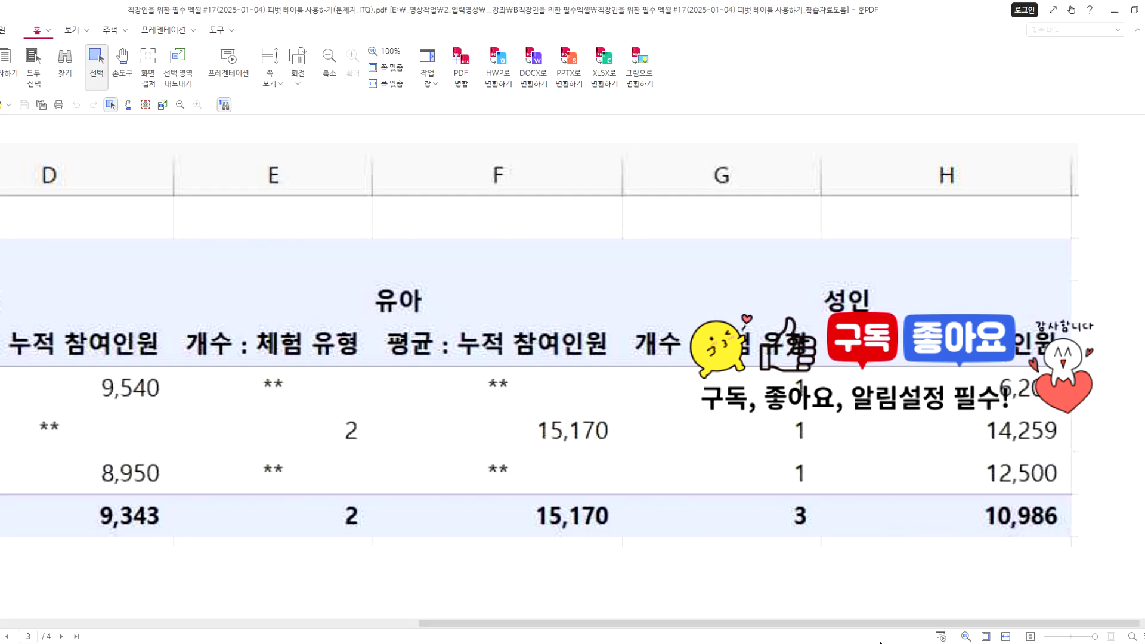
key("alt+Tab")
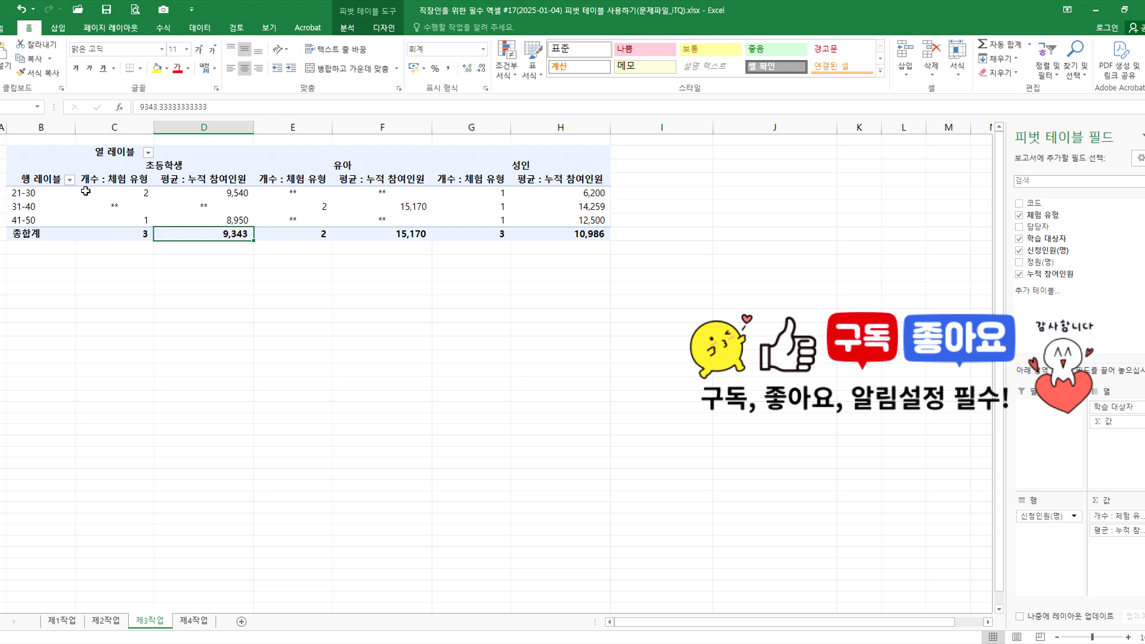
left_click(2, 140)
key("alt+Tab")
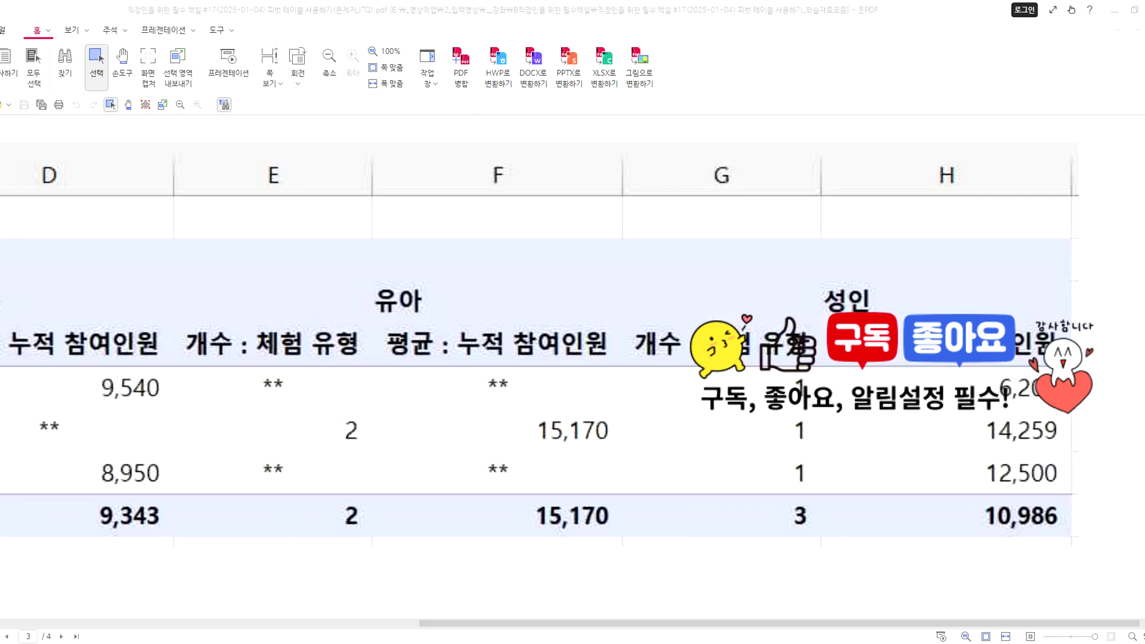
left_click(138, 286)
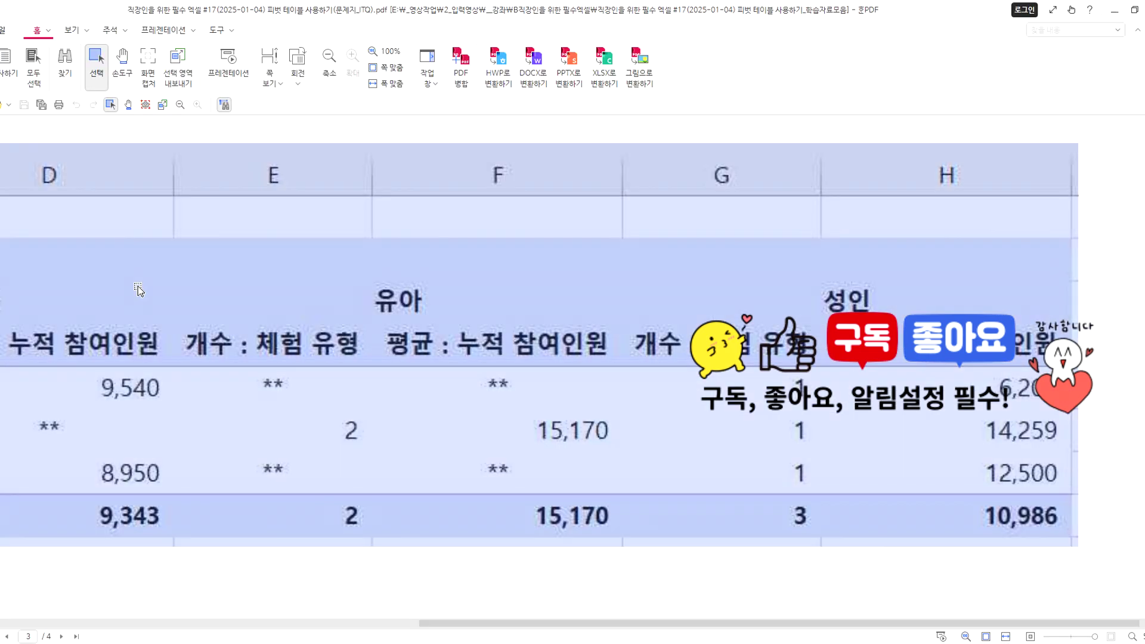
key("ctrl+Home")
scroll(439, 401, "down", 20)
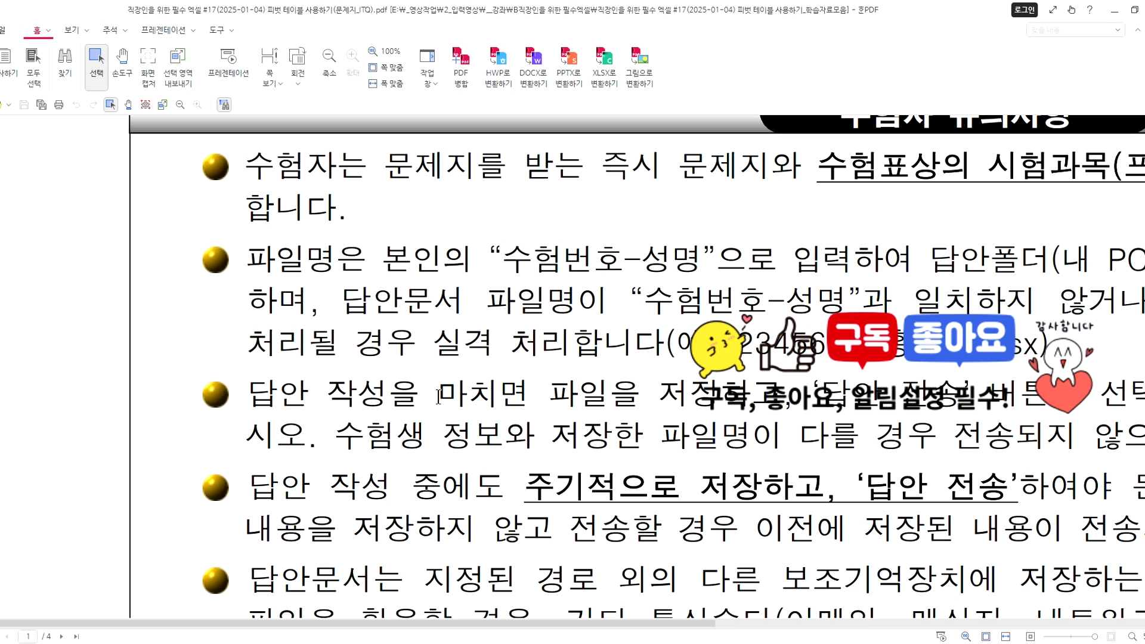
scroll(437, 394, "down", 20)
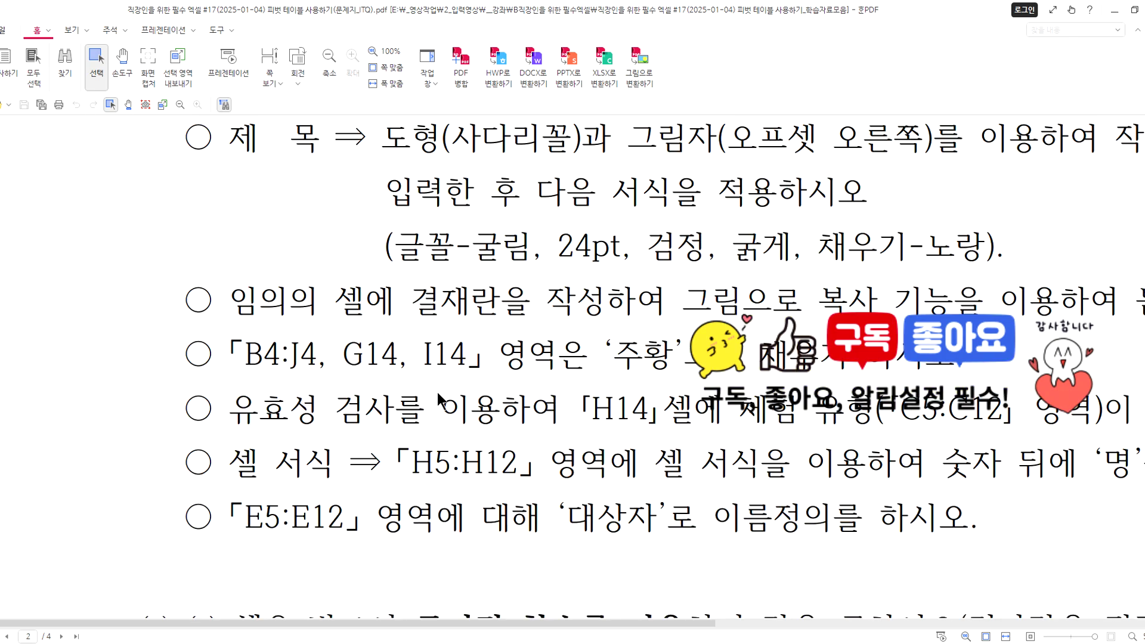
scroll(440, 387, "down", 10)
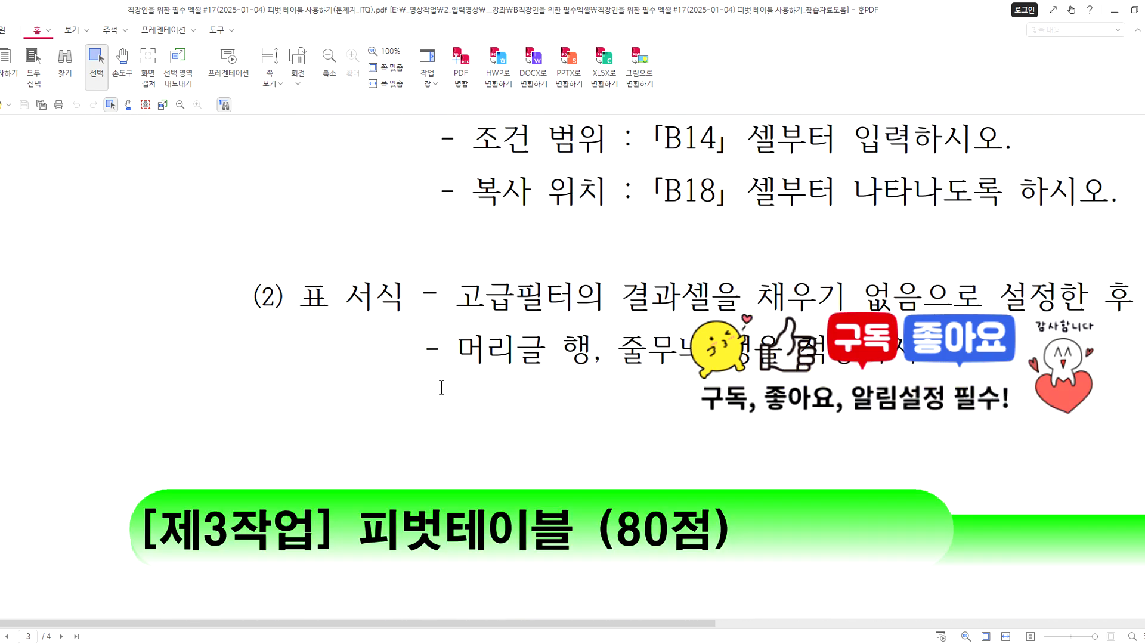
scroll(446, 387, "down", 10)
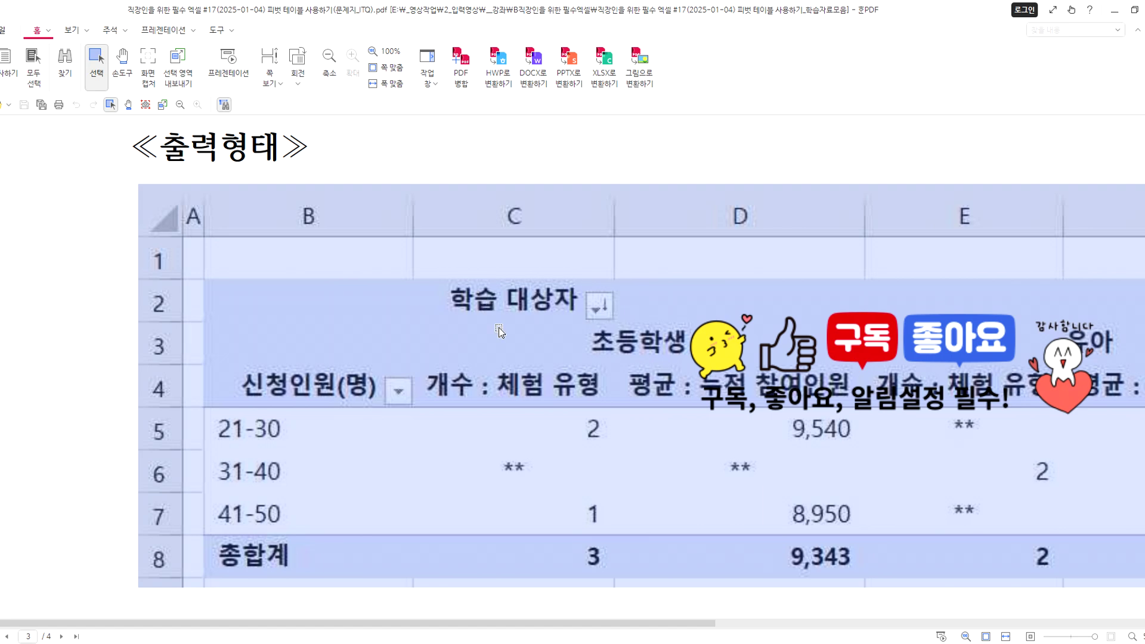
left_click(777, 642)
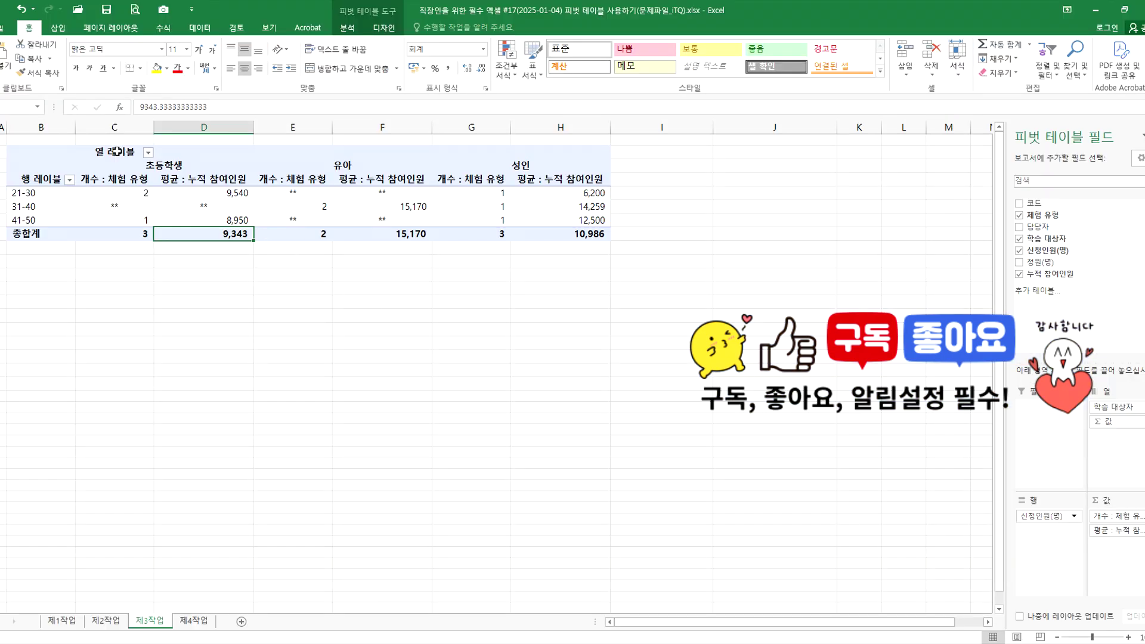
Rename the pivot table's 열 레이블 heading in C2 to 학습 대상자.
left_click(113, 152)
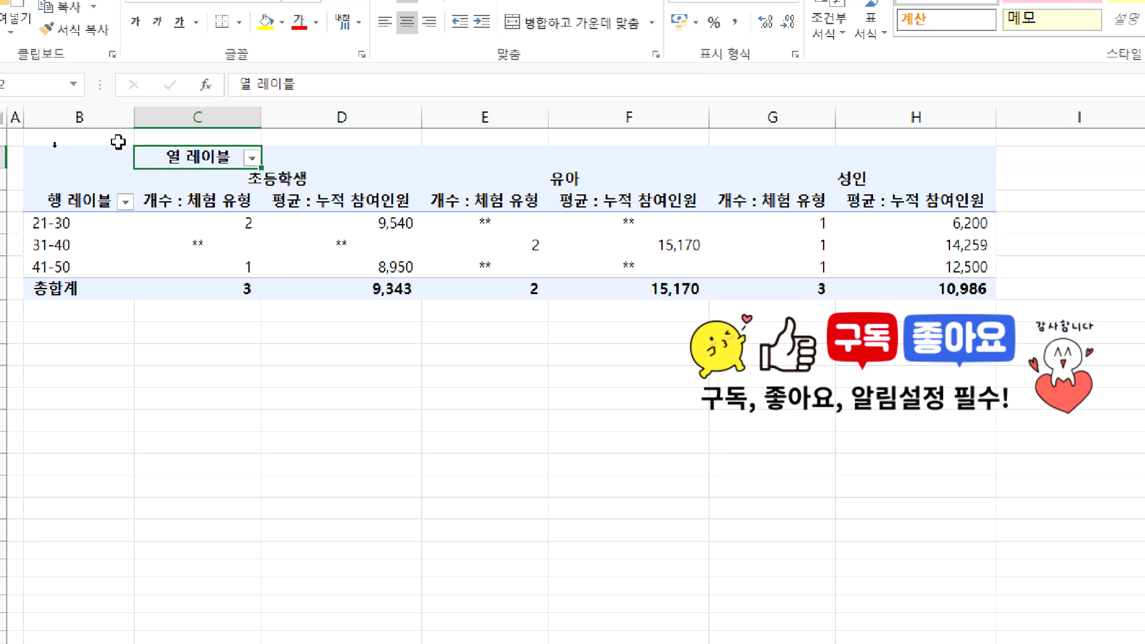
type("학")
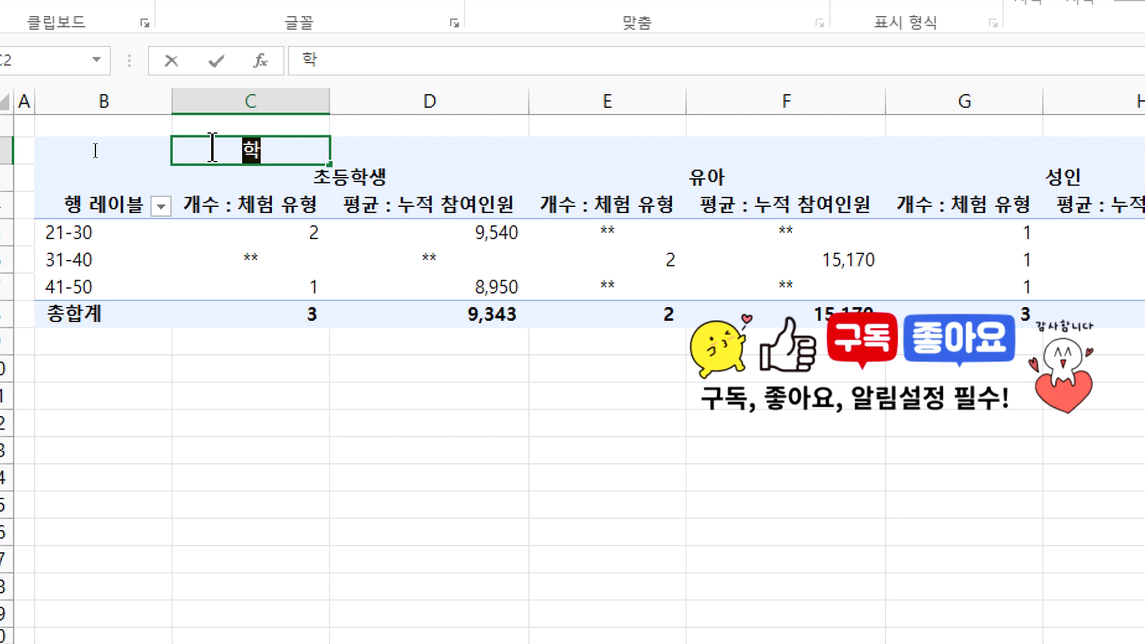
type("습 대상자")
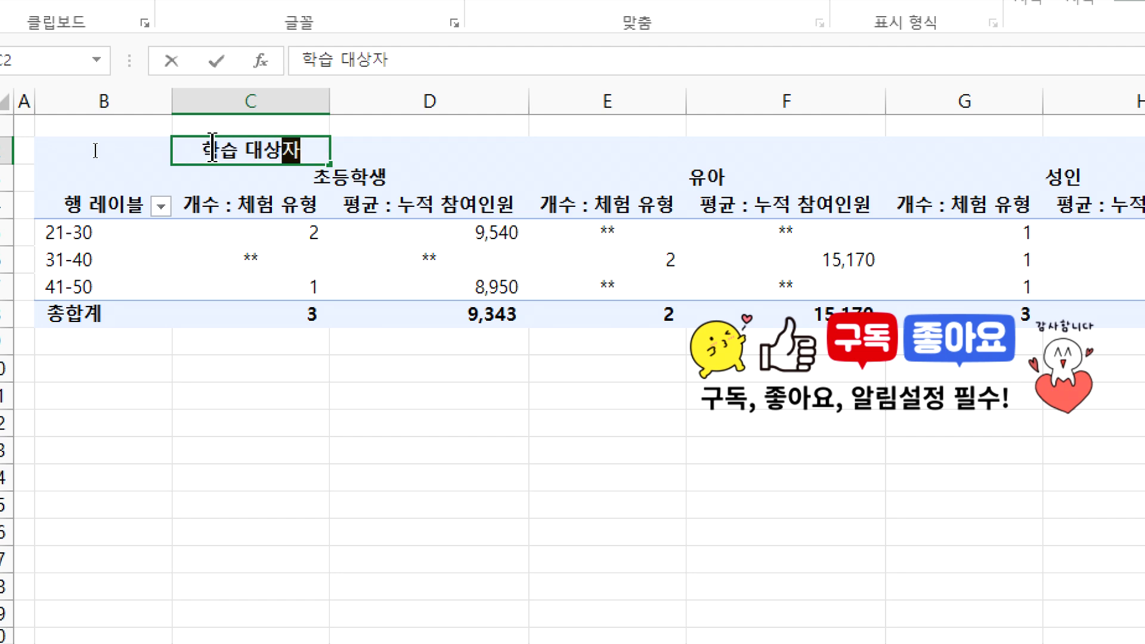
key("Return")
left_click(229, 151)
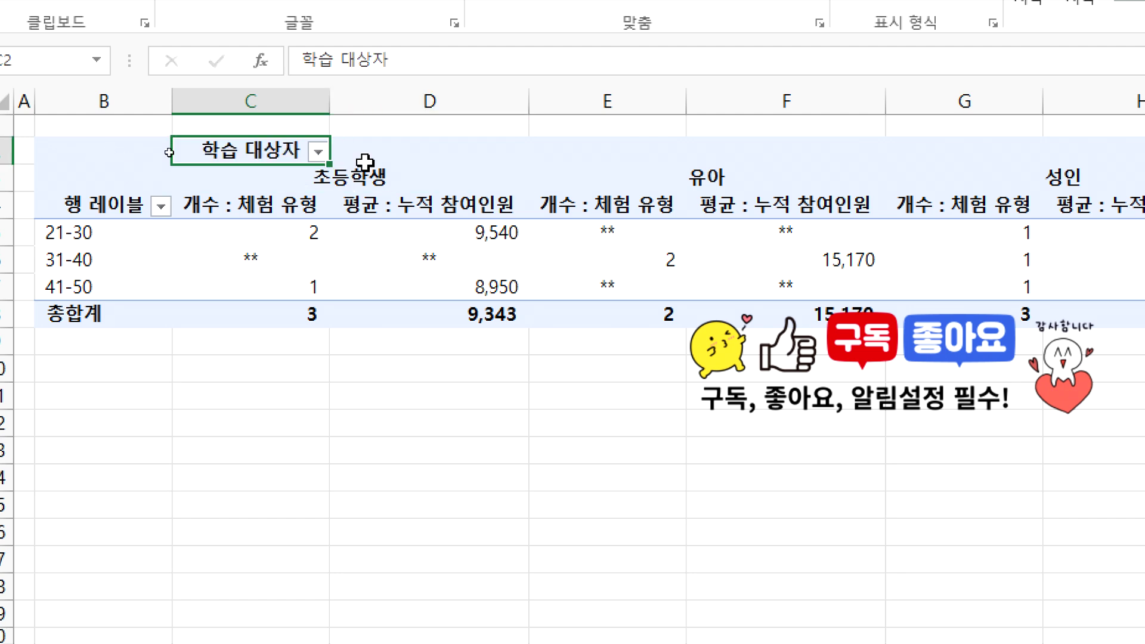
Rename the pivot table's 행 레이블 heading in B4 to 신청인원(명).
left_click(74, 205)
type("신청인")
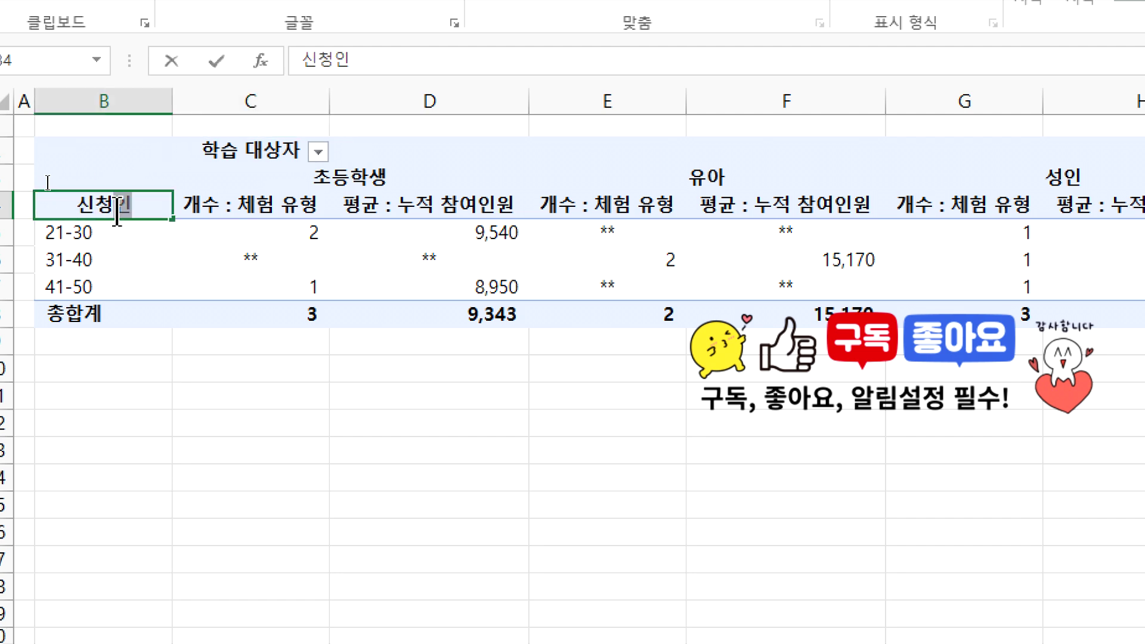
type("원(명)")
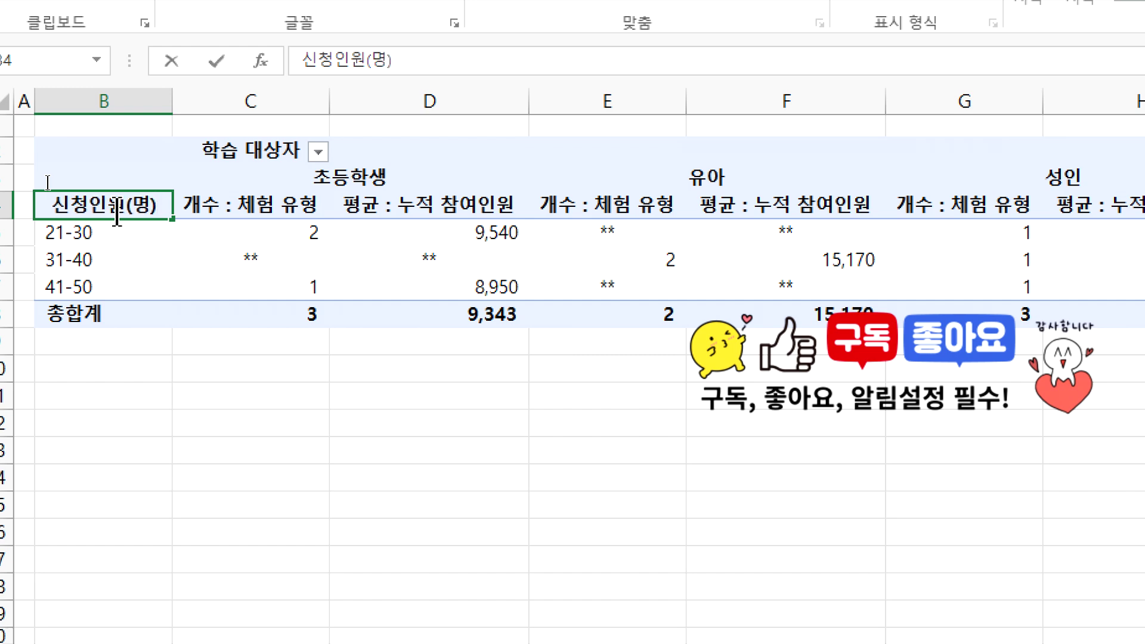
key("Return")
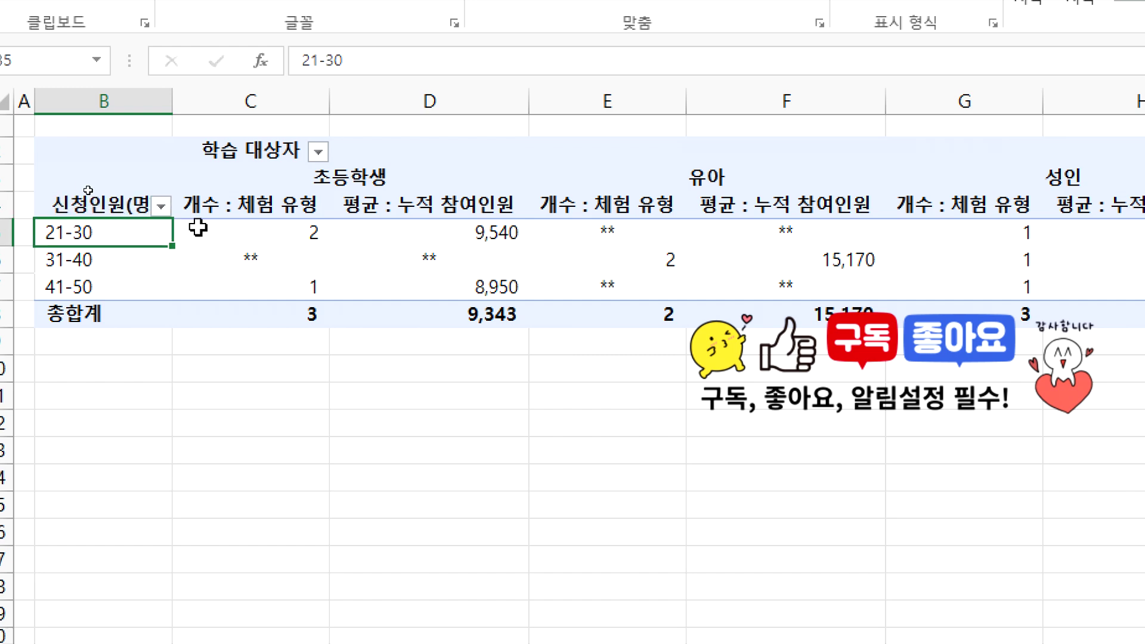
mouse_move(222, 287)
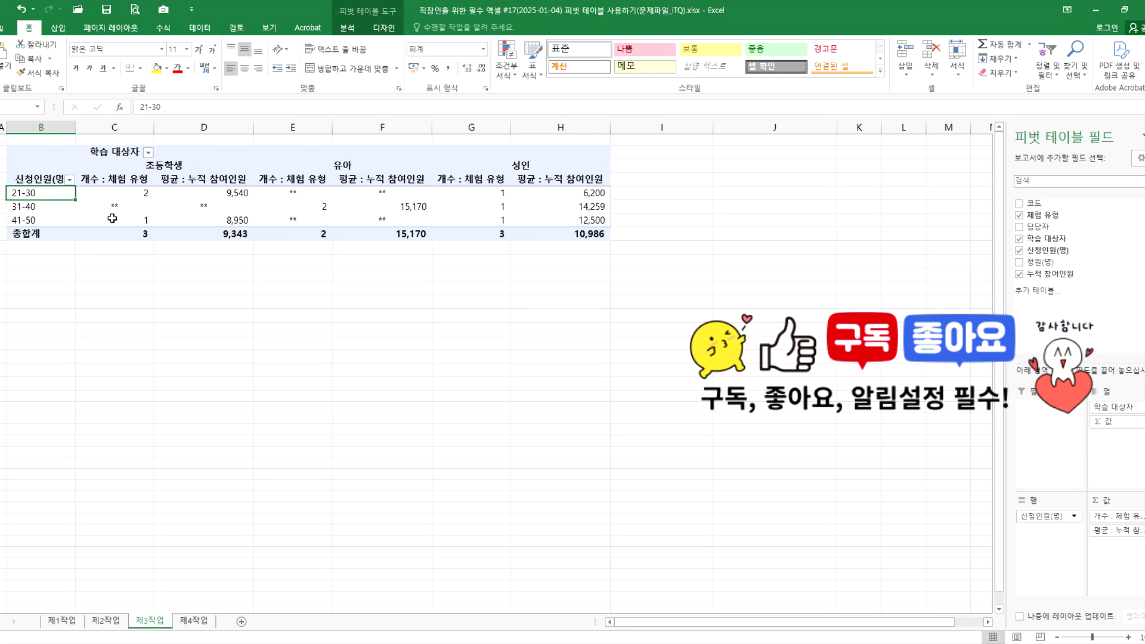
Compare the pivot table with the PDF's 출력형태, and switch to the lesson notes in Notepad.
key("alt+Tab")
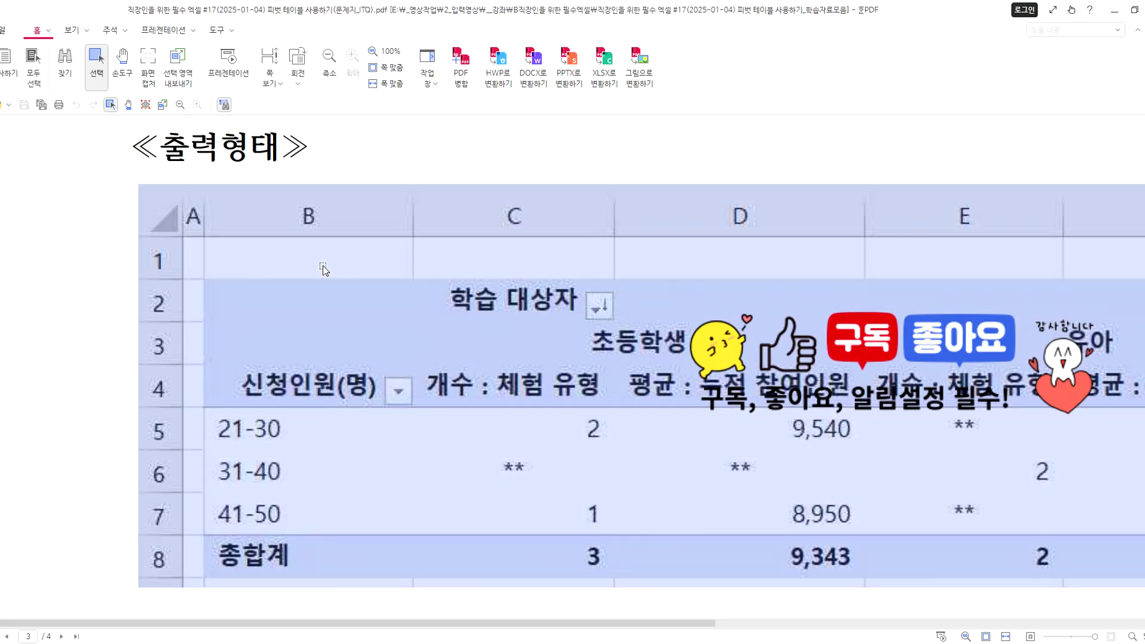
left_click(184, 156)
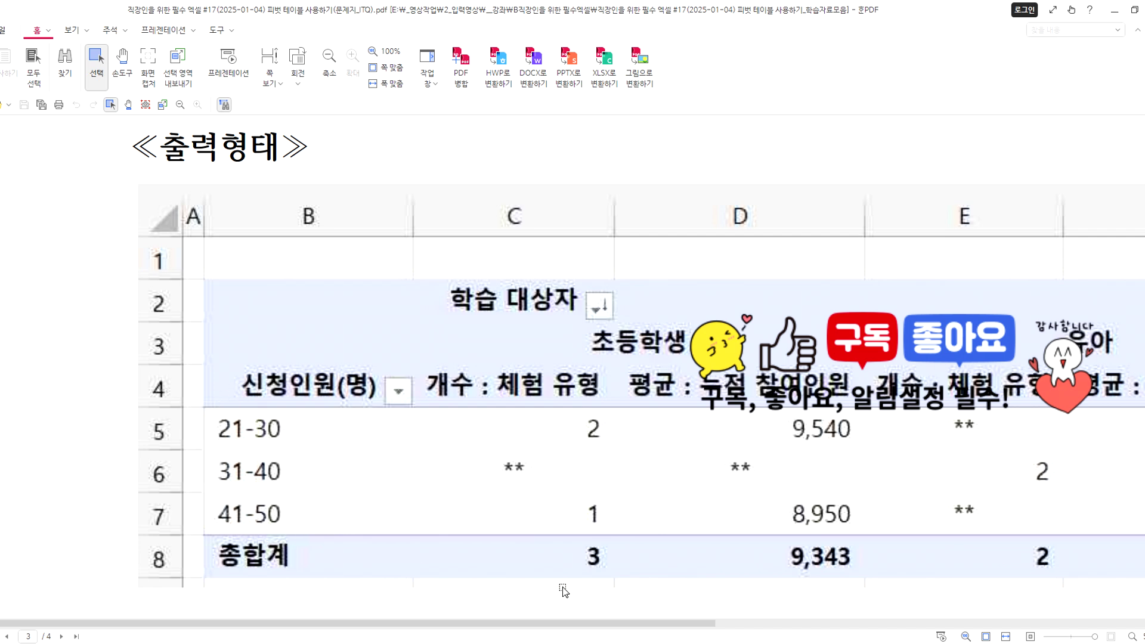
key("alt+Tab")
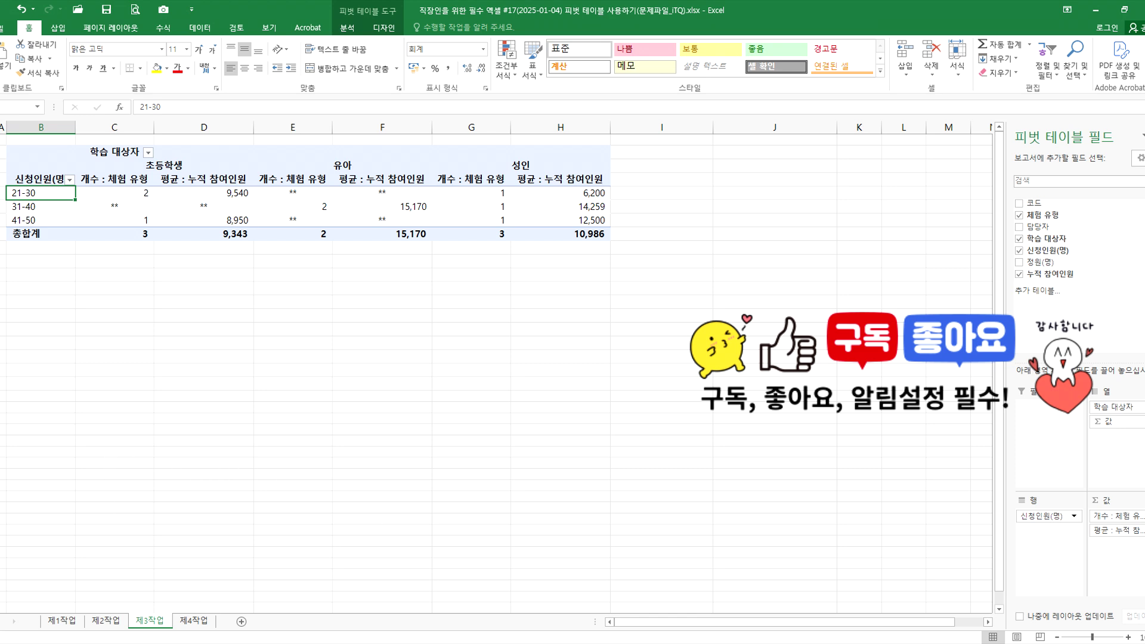
key("alt+Tab")
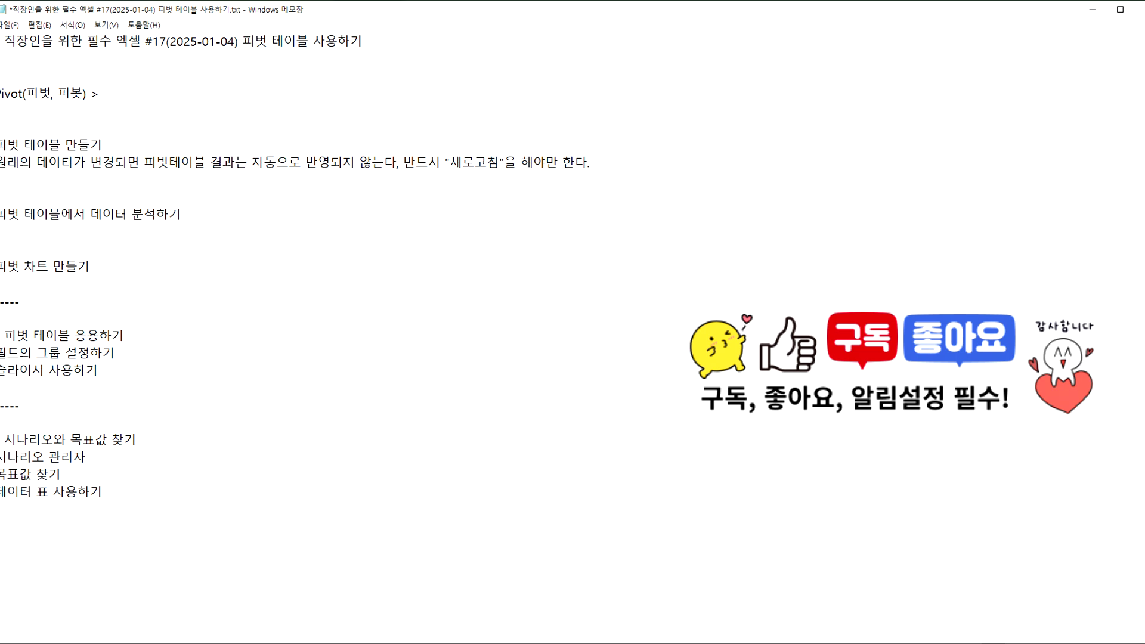
Switch to Excel and lay out the empty pivot table with 주문일자 as rows, 처리담당 as columns and 금액 as values.
key("alt+Tab")
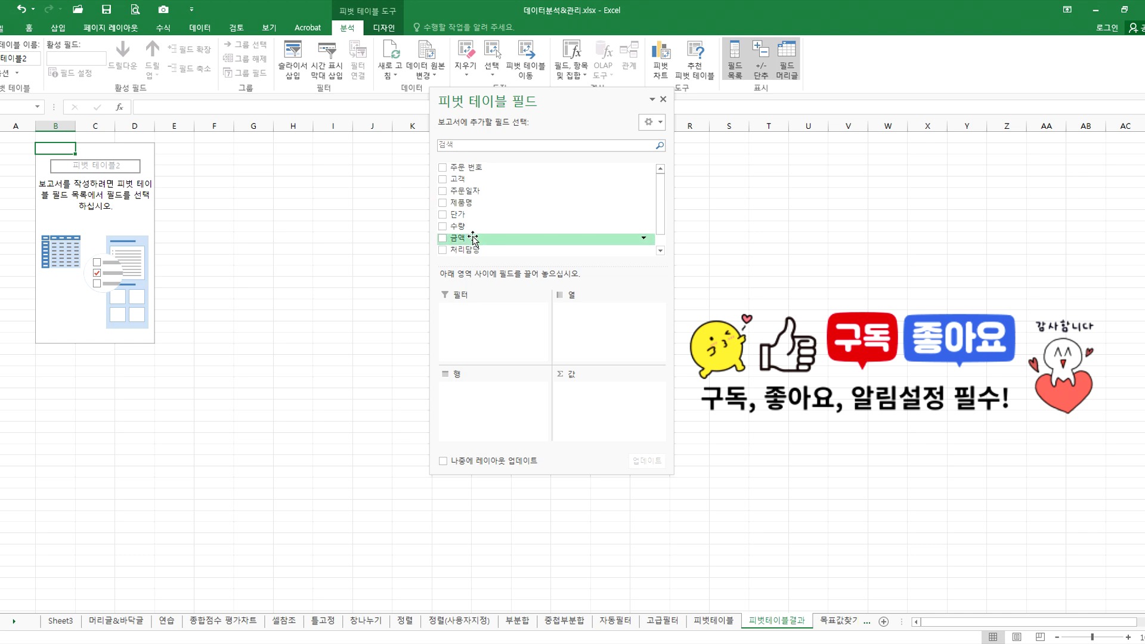
left_click_drag(464, 191, 471, 415)
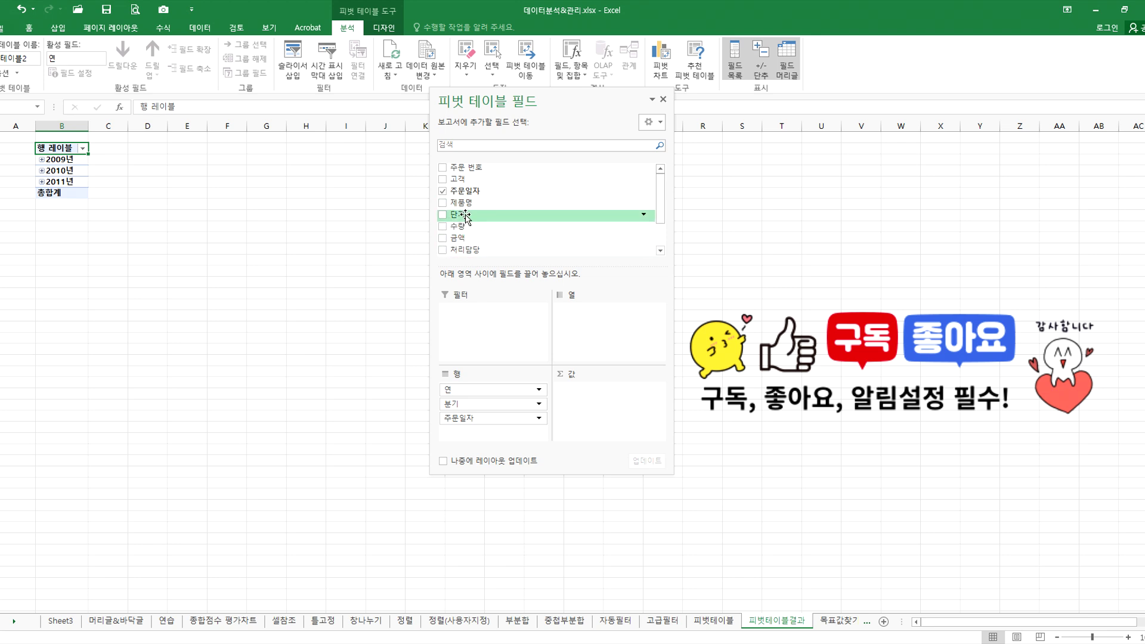
left_click_drag(465, 252, 574, 314)
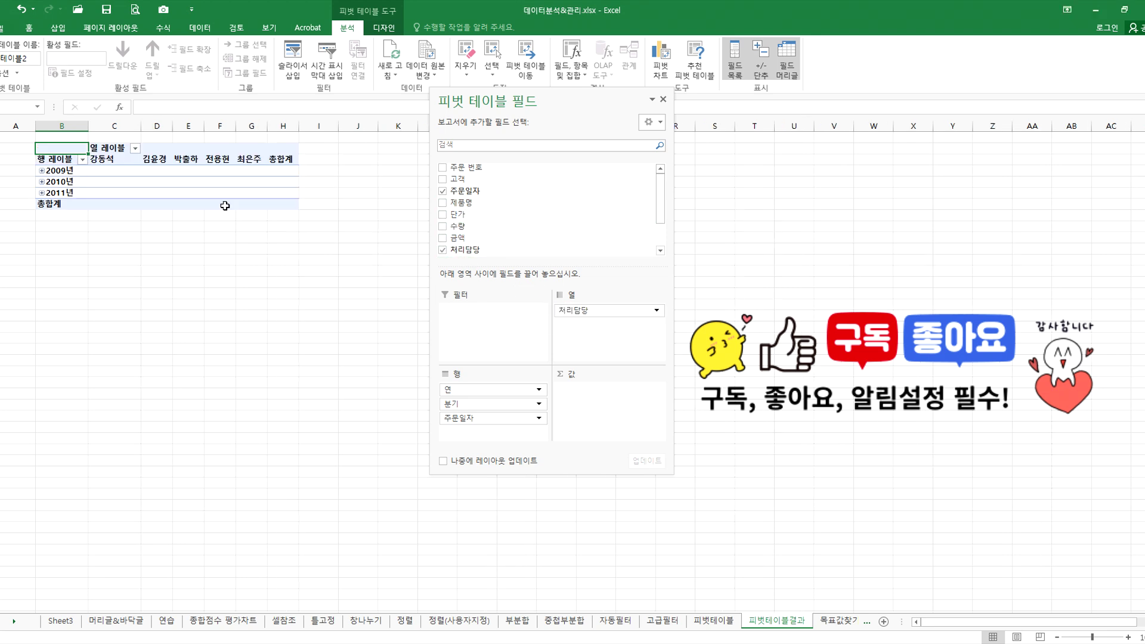
left_click_drag(458, 238, 587, 389)
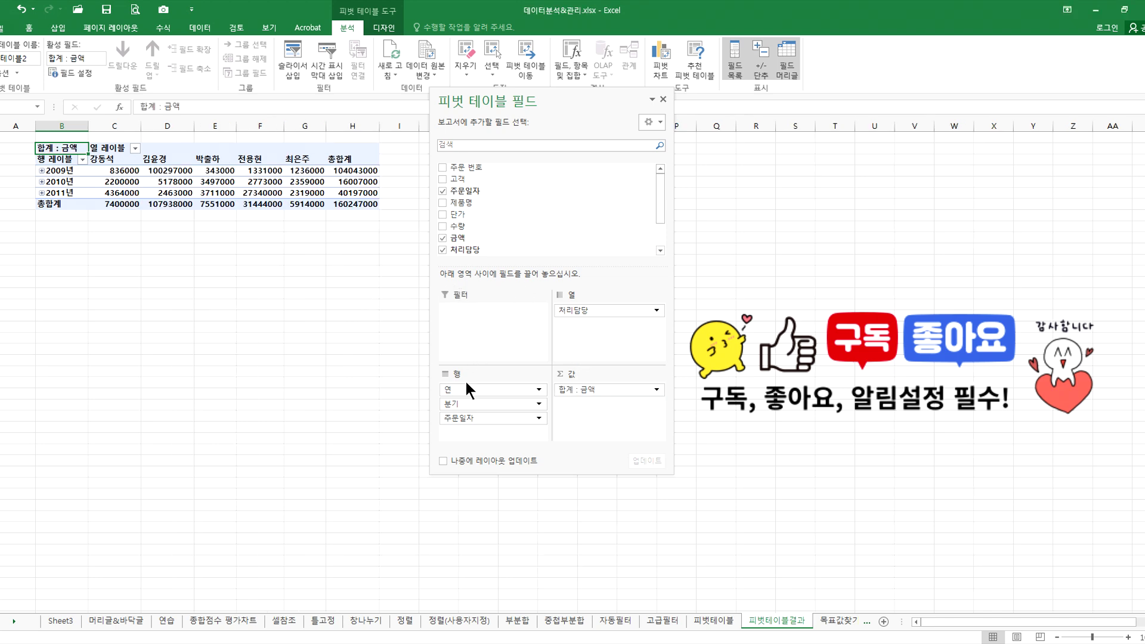
Replace the 주문일자, 분기 and 연 row fields of the pivot table with 제품명.
left_click(456, 192)
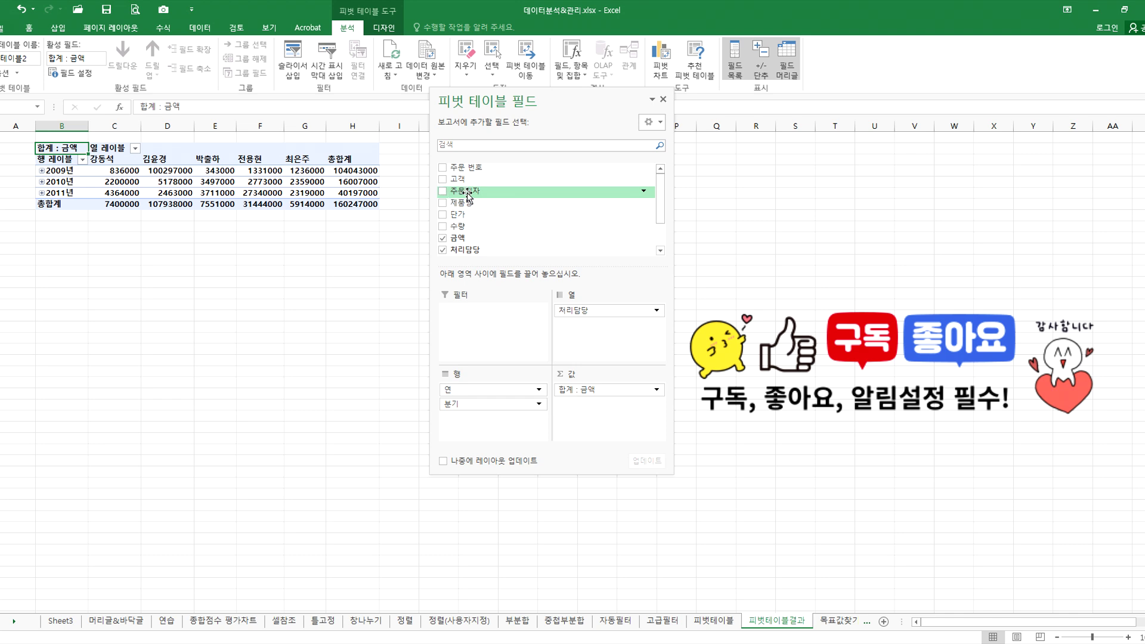
left_click_drag(462, 208, 388, 407)
left_click_drag(453, 390, 267, 387)
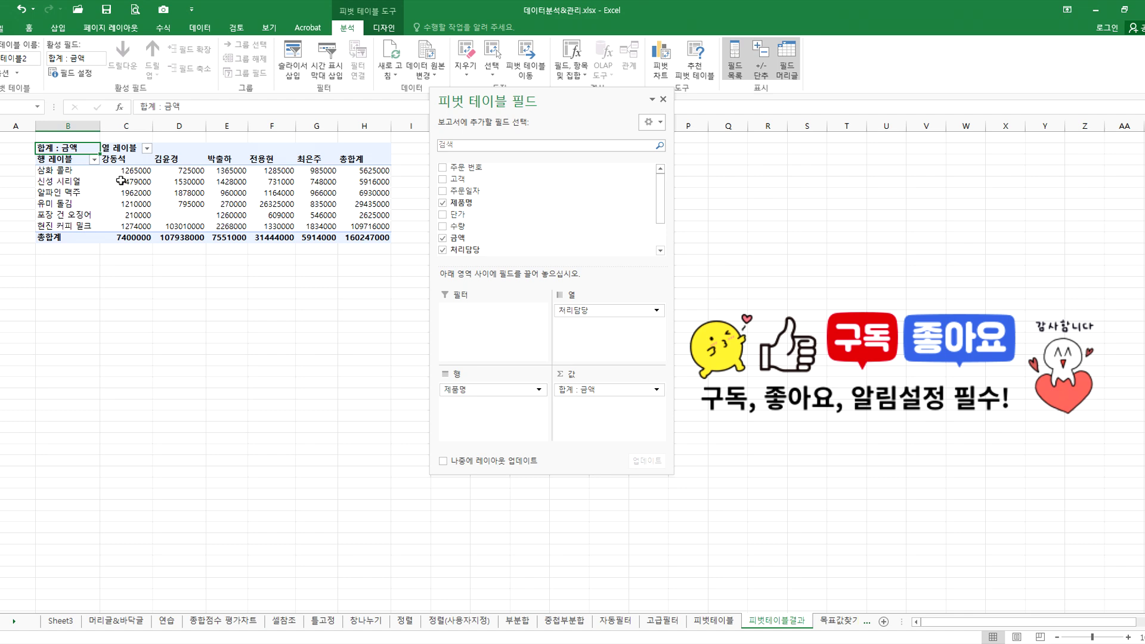
Rename the pivot table's 열 레이블 heading in C2 to 담당자.
left_click(70, 186)
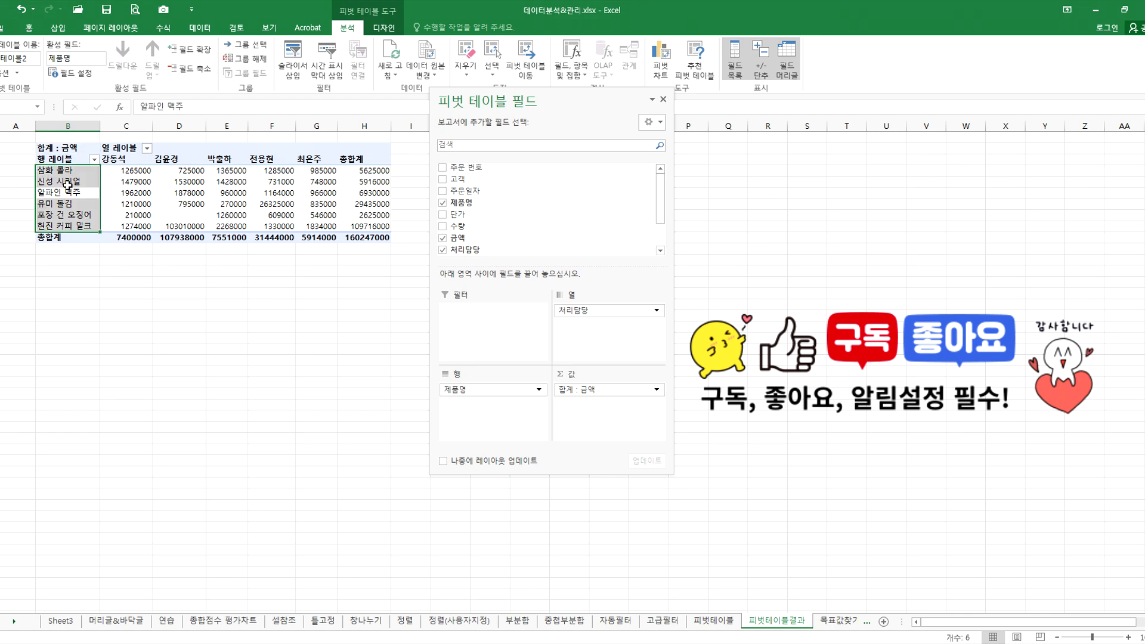
left_click(84, 170)
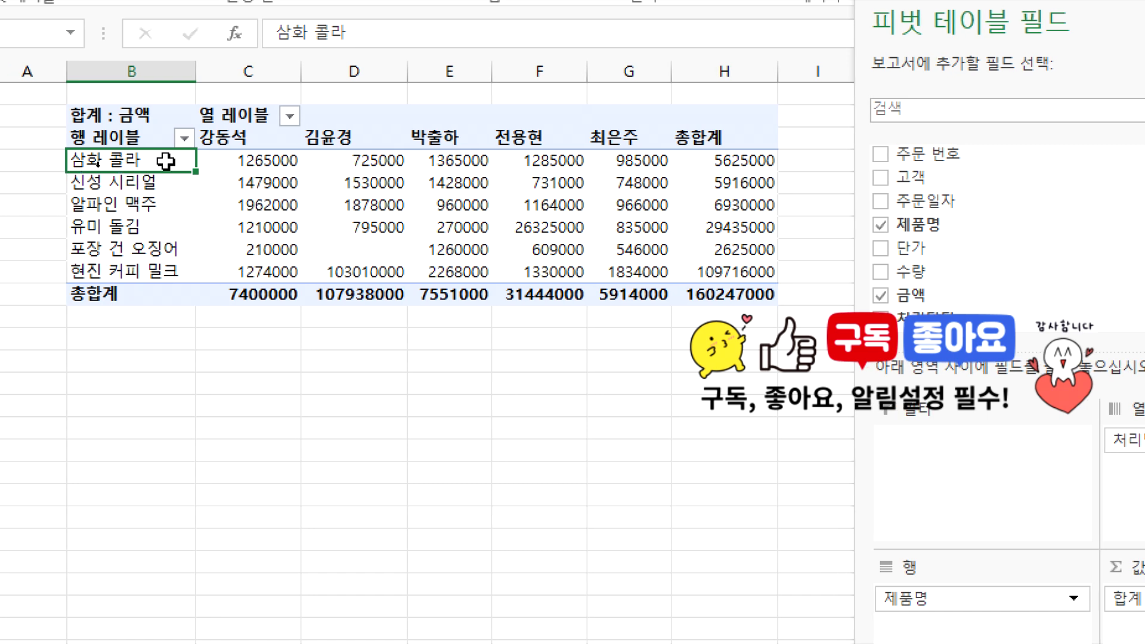
left_click(236, 113)
type("담당자")
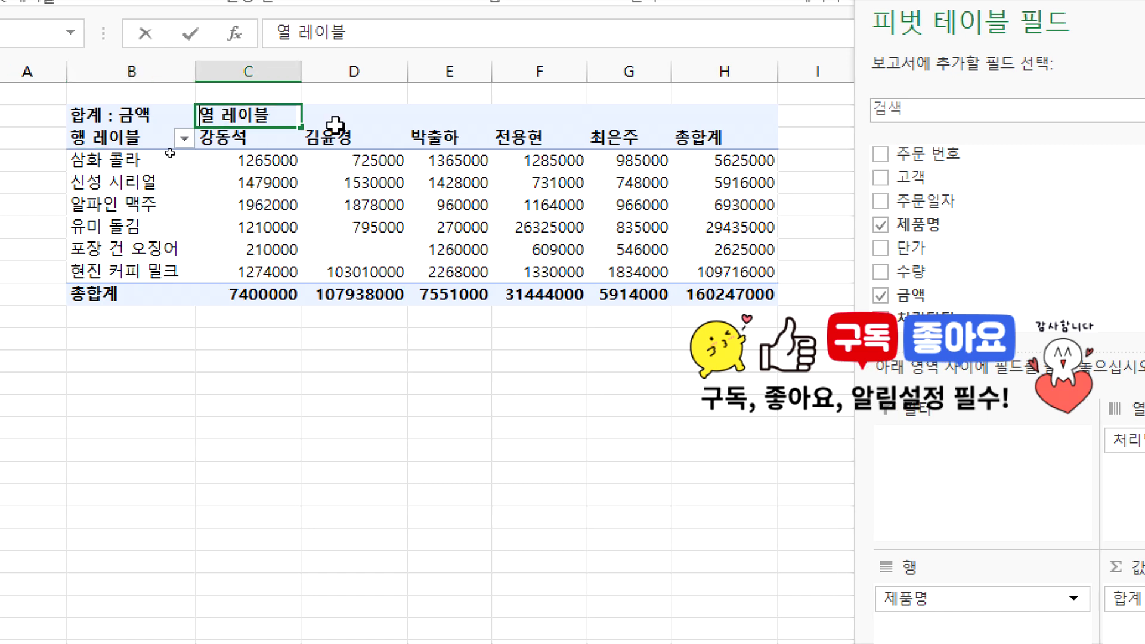
key("Return")
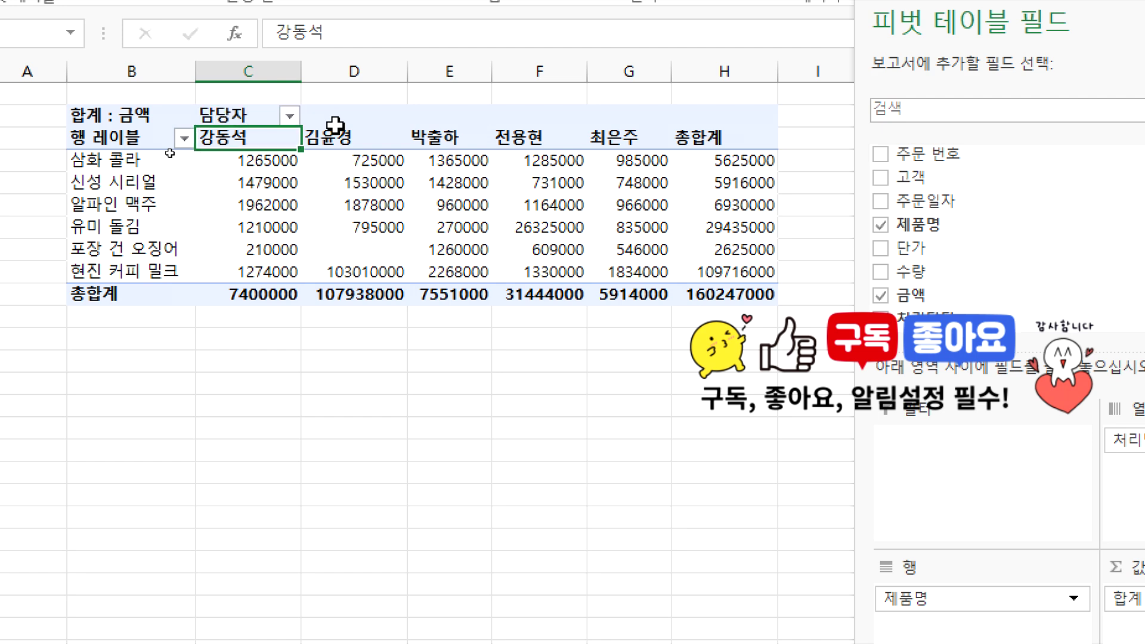
Try to rename the 합계 : 금액 heading in B2 to 제품명.
key("Up")
key("Left")
type("제품명")
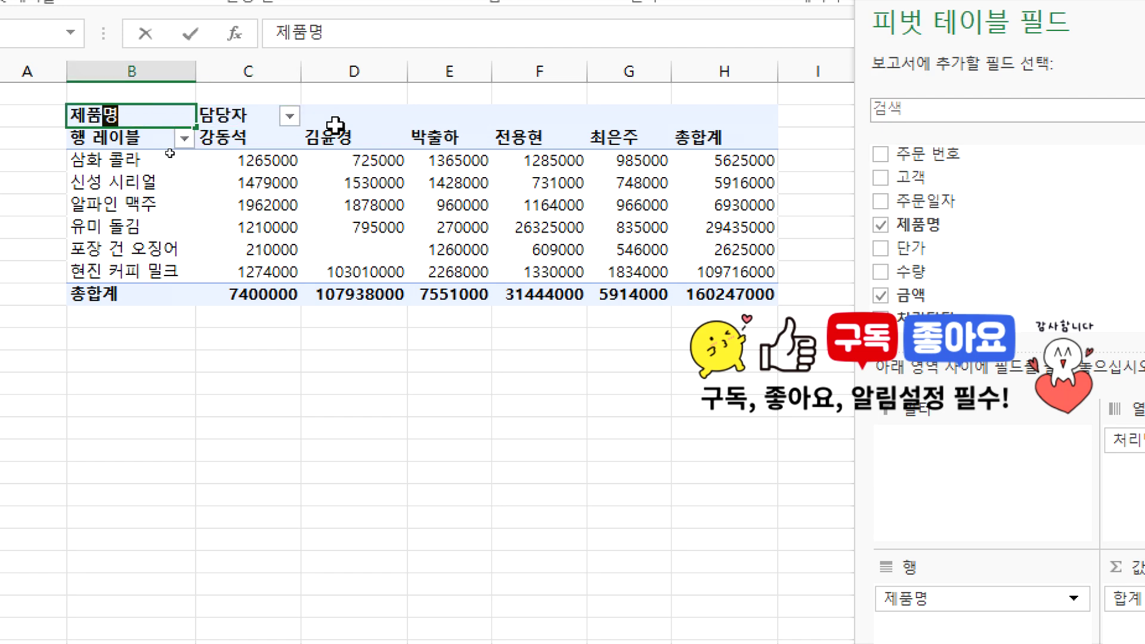
key("Return")
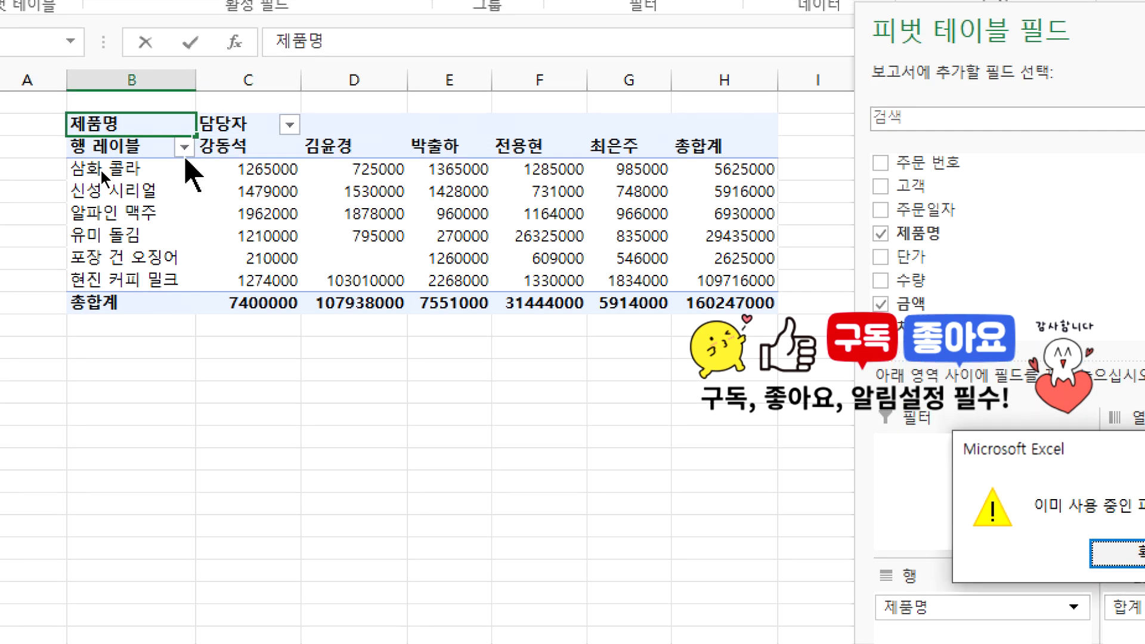
left_click(1021, 556)
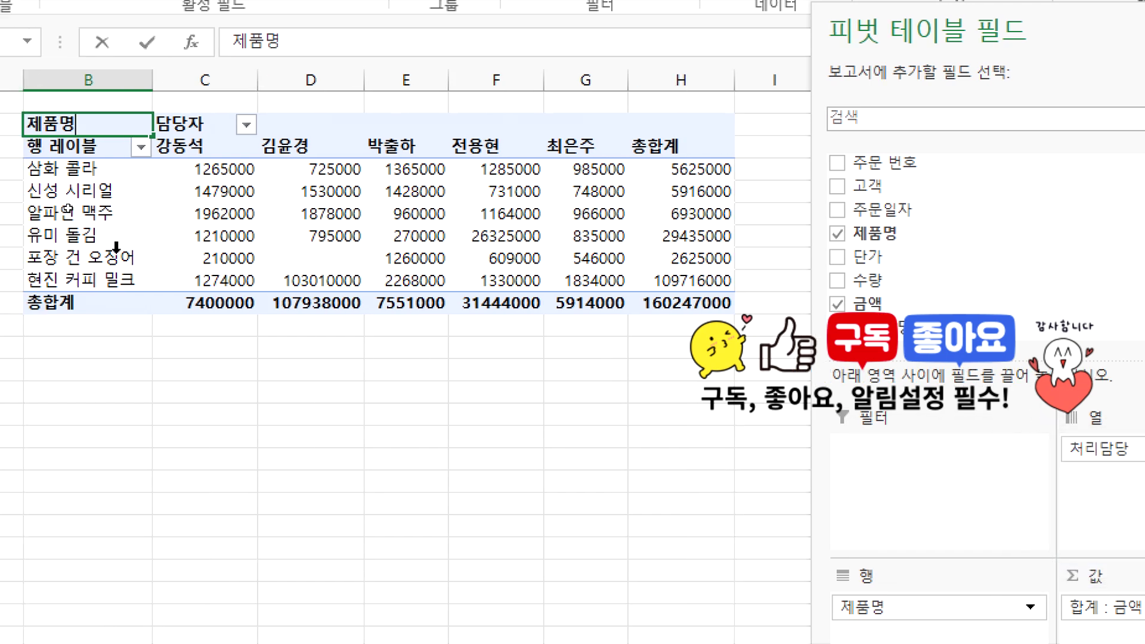
key("Escape")
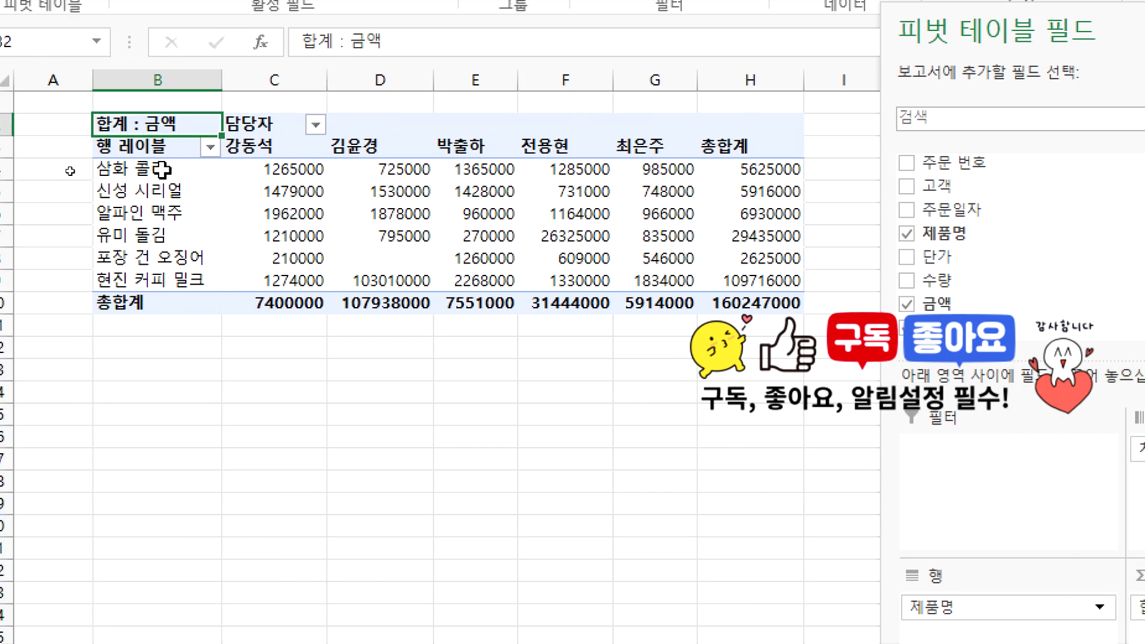
Add 제품명 as a count to the pivot table's values, ahead of 합계 : 금액.
left_click(152, 174)
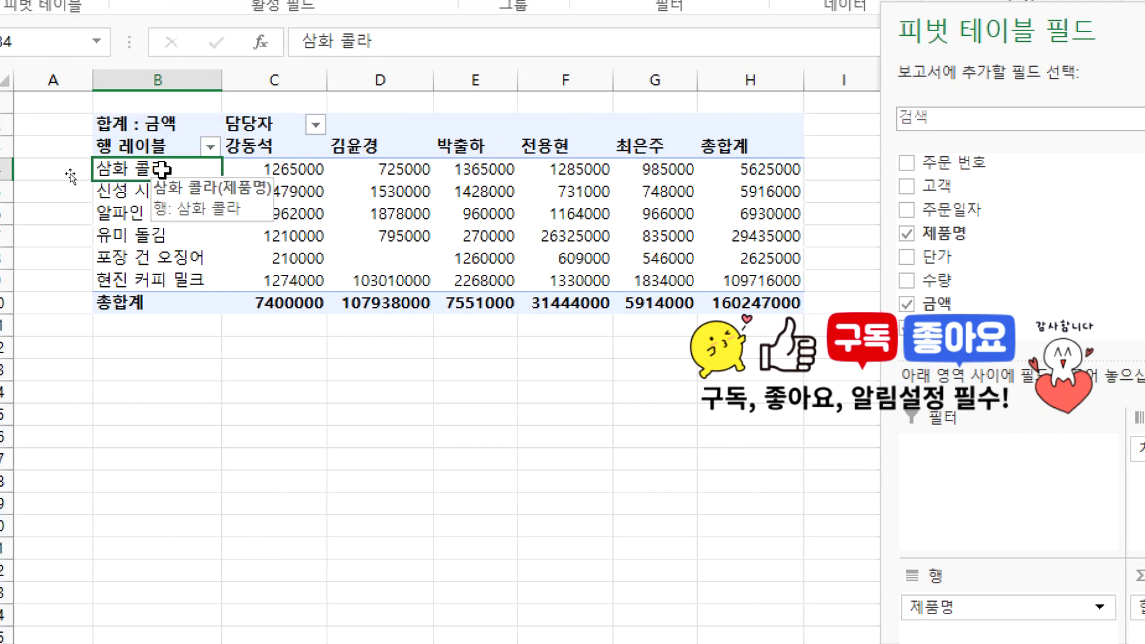
left_click(277, 171)
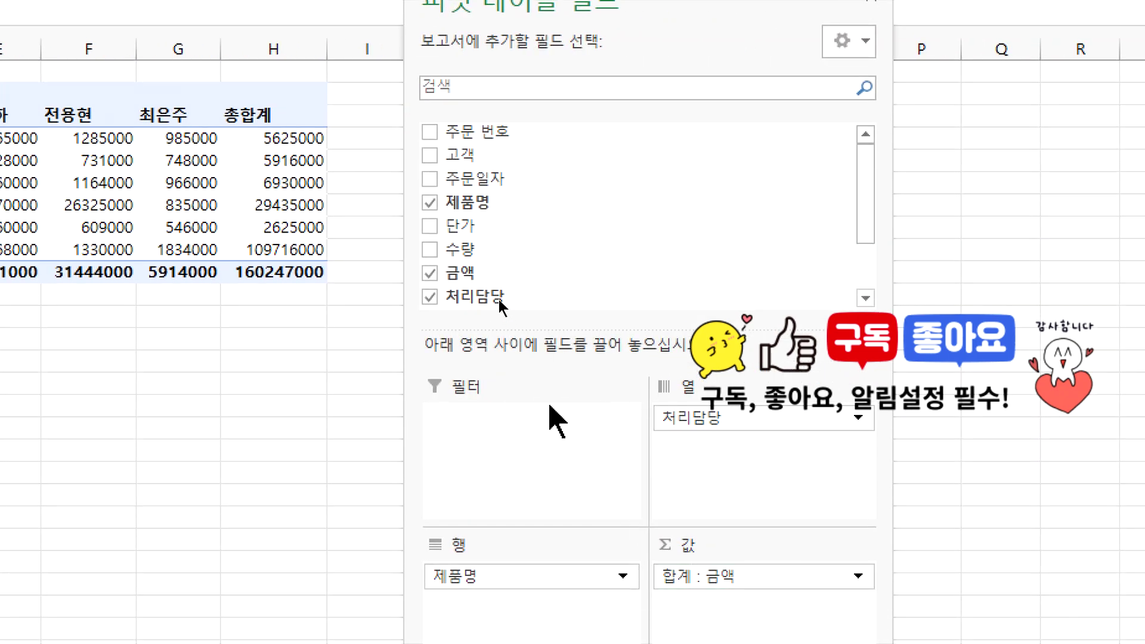
left_click_drag(494, 211, 710, 590)
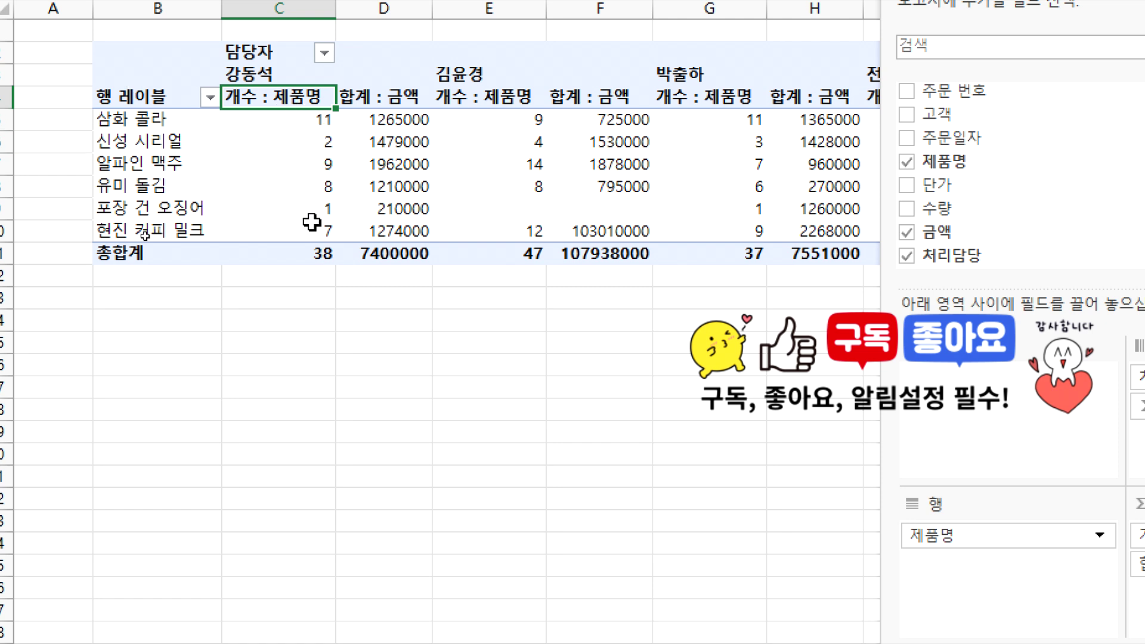
Apply the comma style to the pivot values from C5 through the 총합계 row, and auto-fit column F.
mouse_move(316, 261)
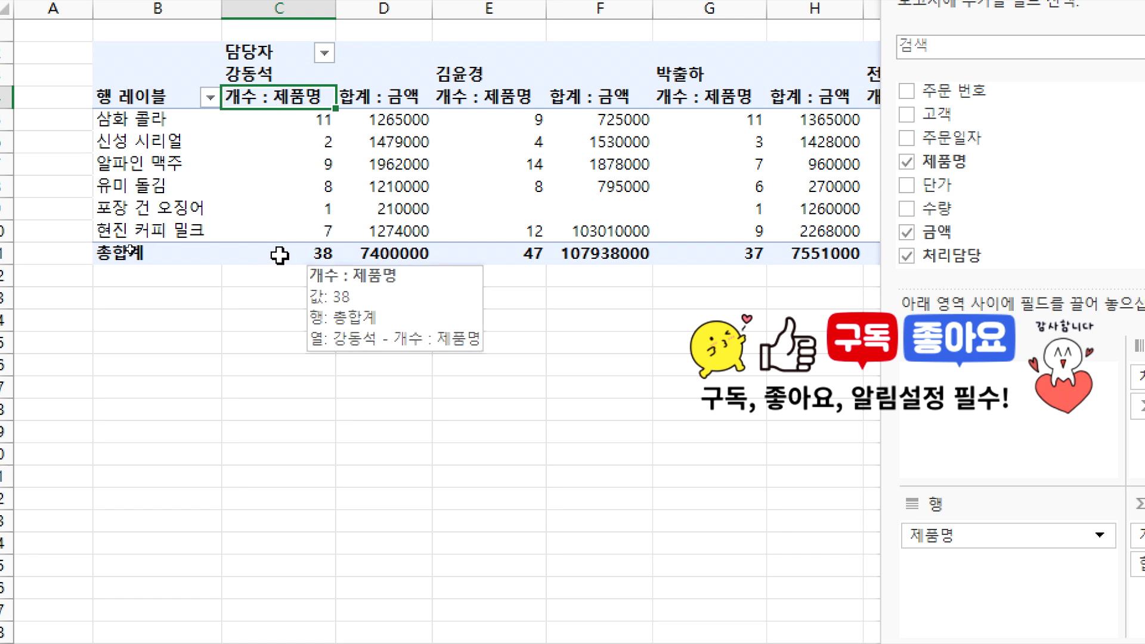
mouse_move(594, 261)
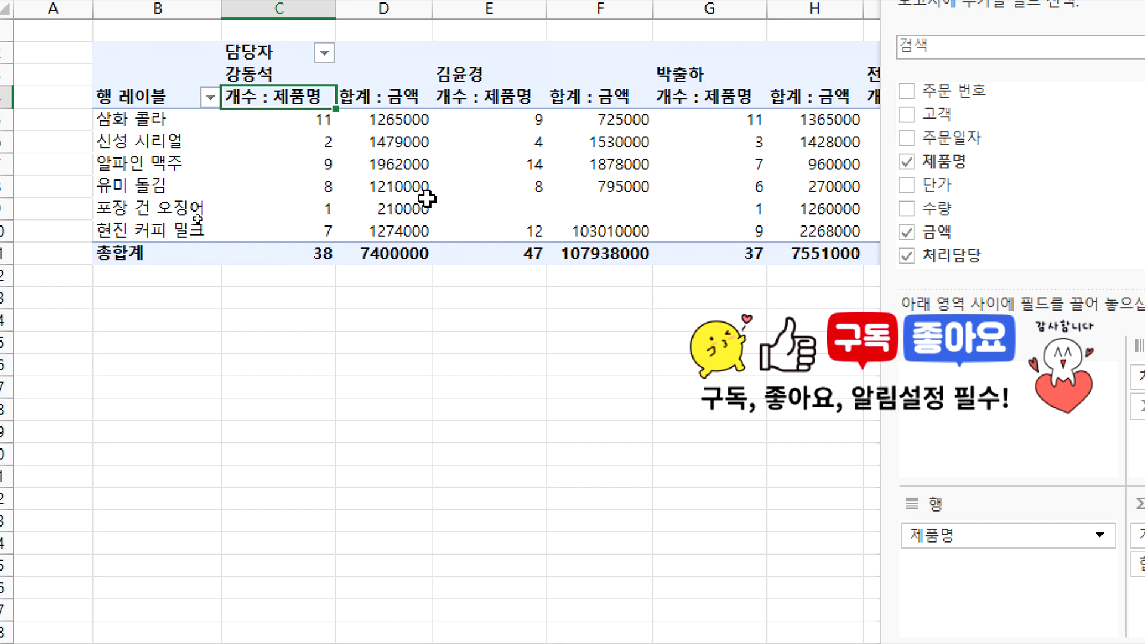
left_click_drag(278, 121, 886, 256)
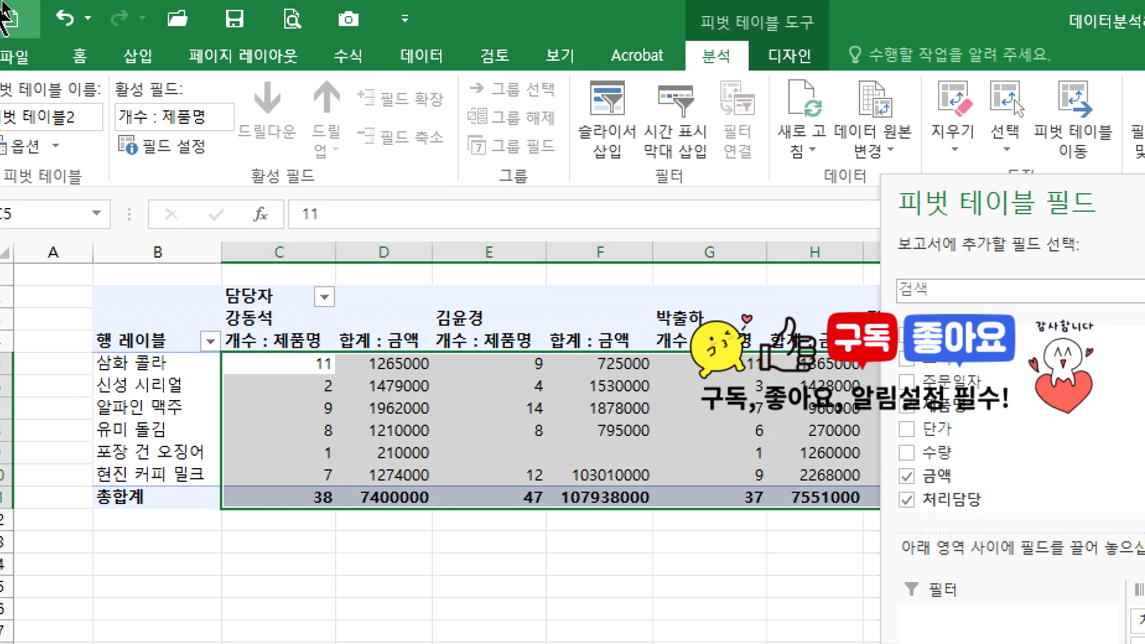
left_click(68, 51)
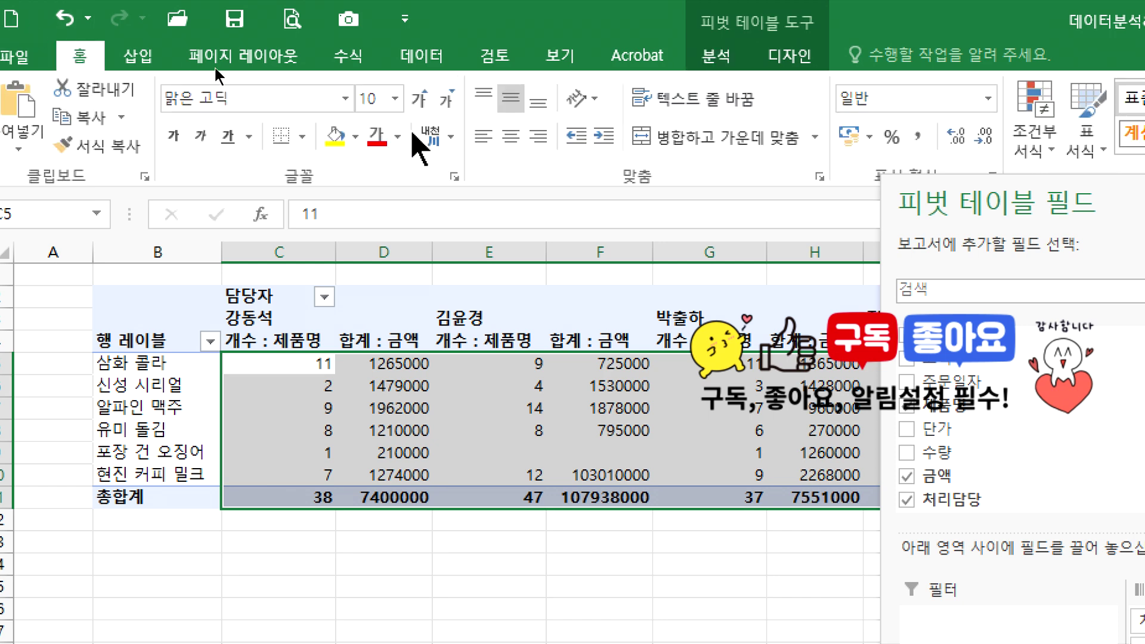
left_click(916, 138)
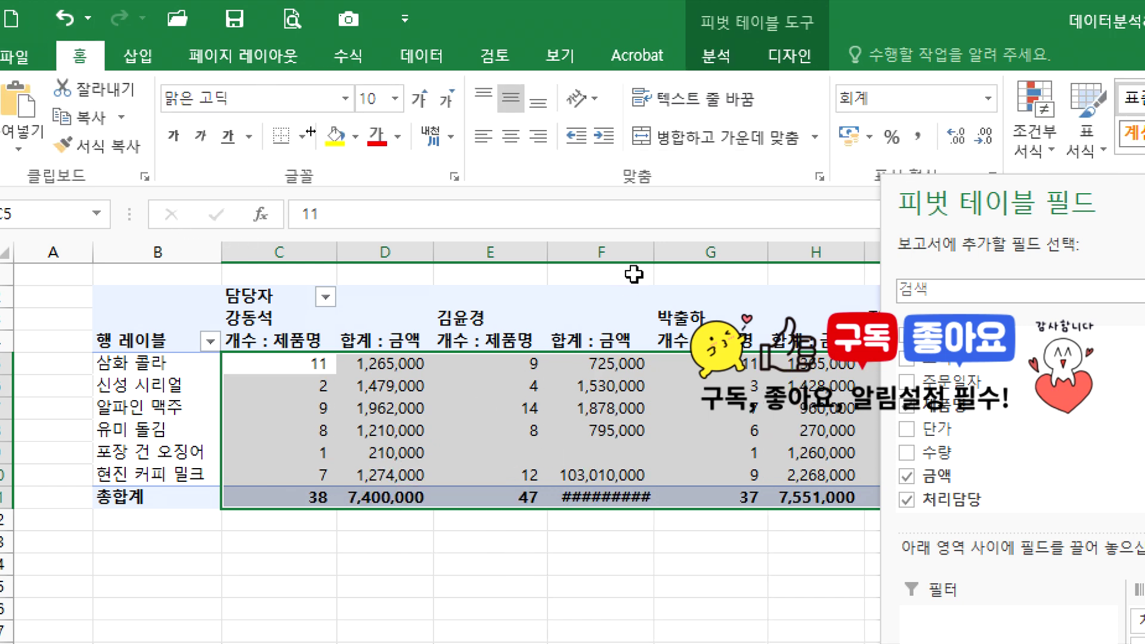
double_click(654, 249)
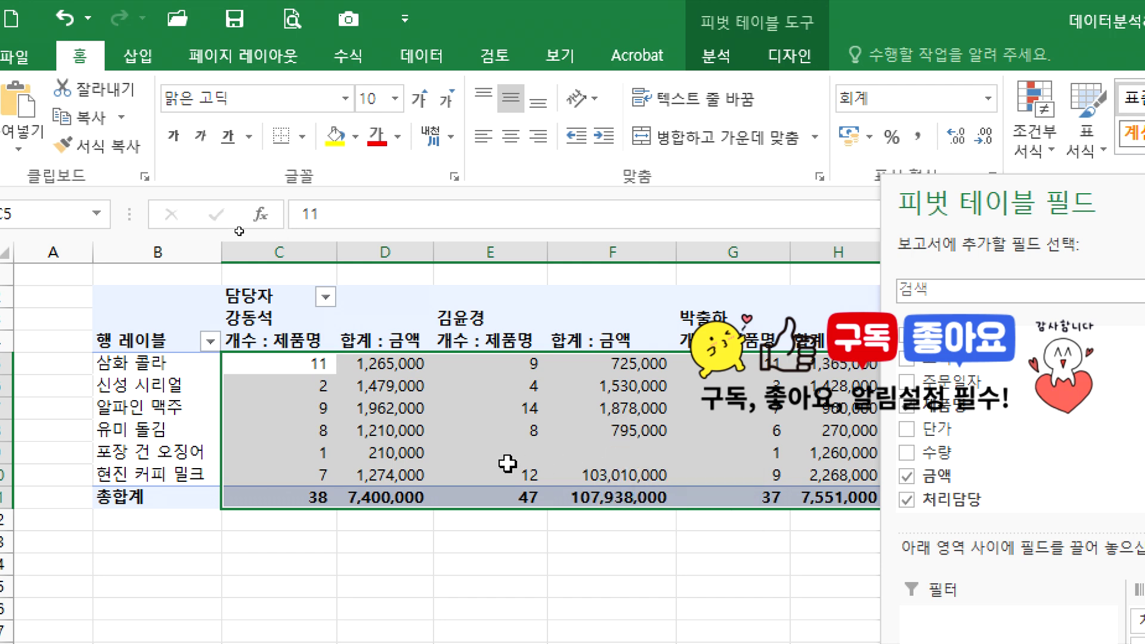
Review the 제3작업 conditions and 출력형태 in the PDF, and return to the Excel workbook 데이터분석&관리.xlsx.
left_click(446, 451)
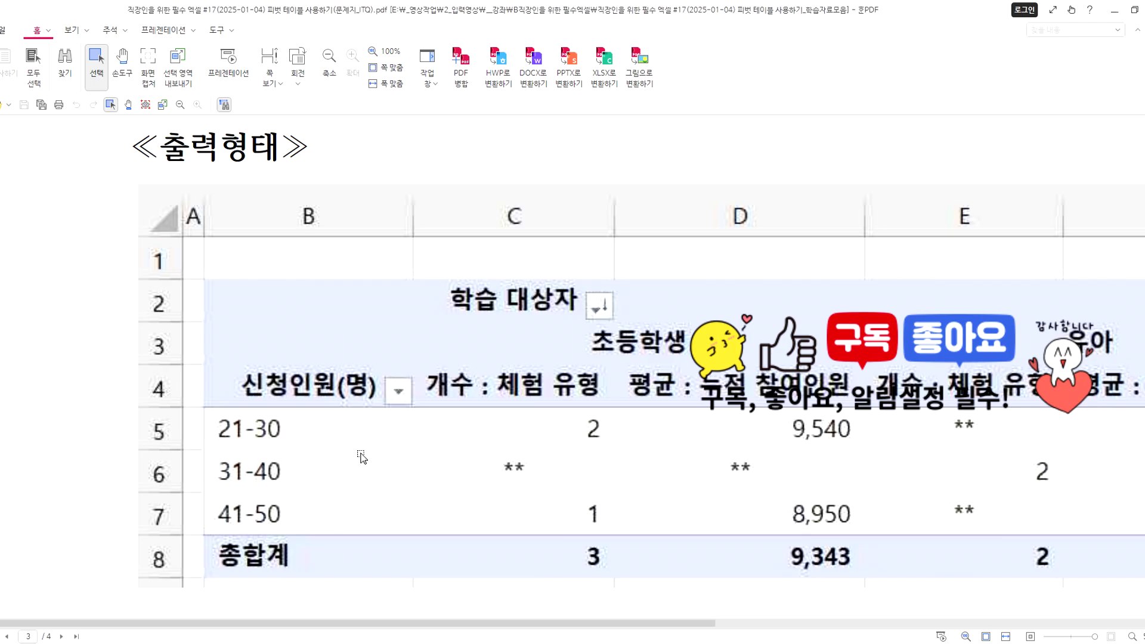
scroll(301, 413, "up", 3)
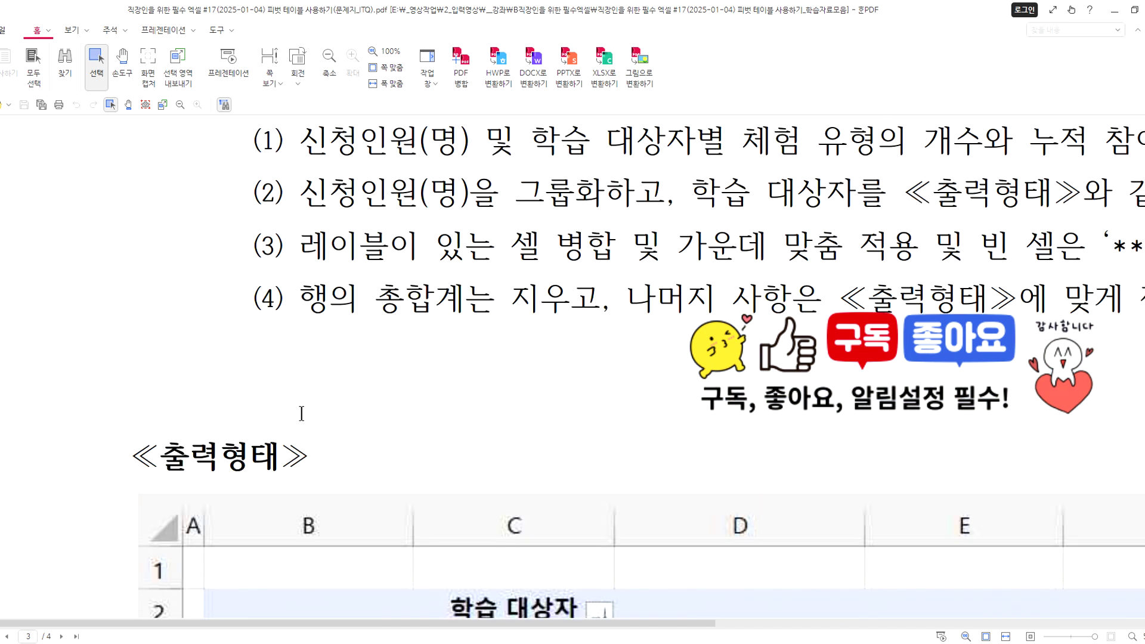
scroll(301, 412, "down", 5)
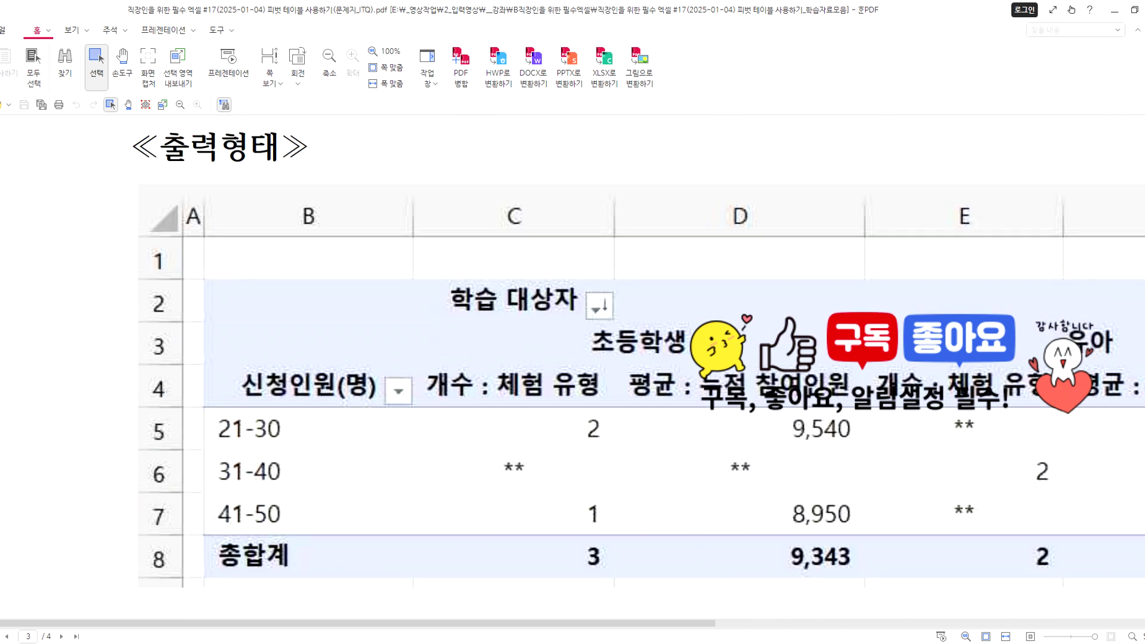
left_click(820, 643)
left_click(756, 603)
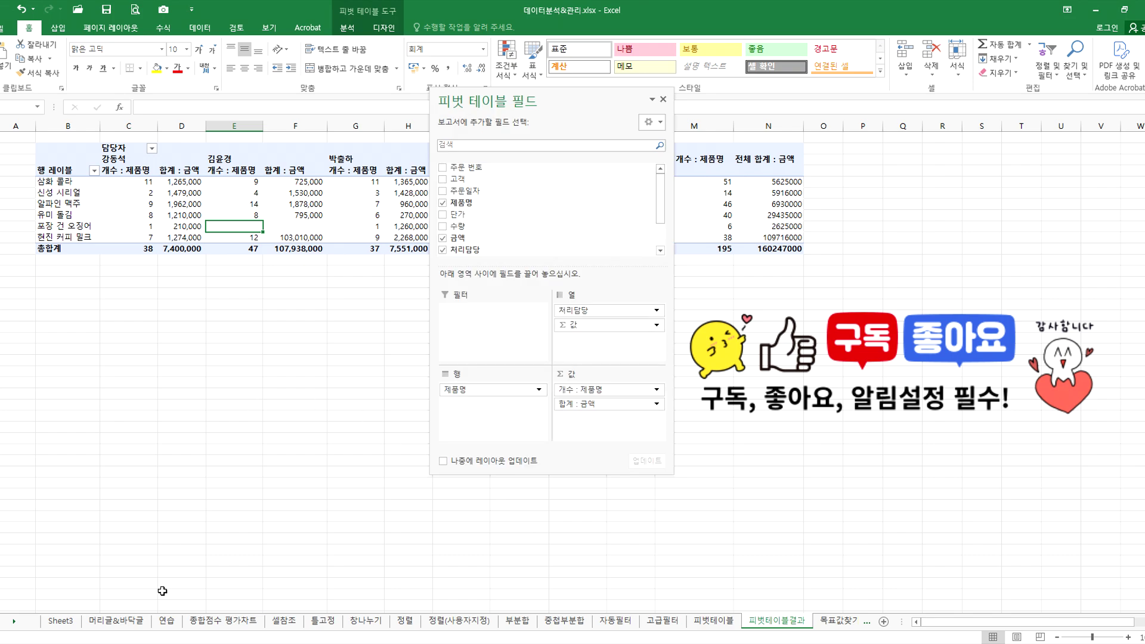
Check the source data on the 피벗테이블 sheet, and dock the floating field list on the 피벗테이블결과 sheet.
left_click(714, 623)
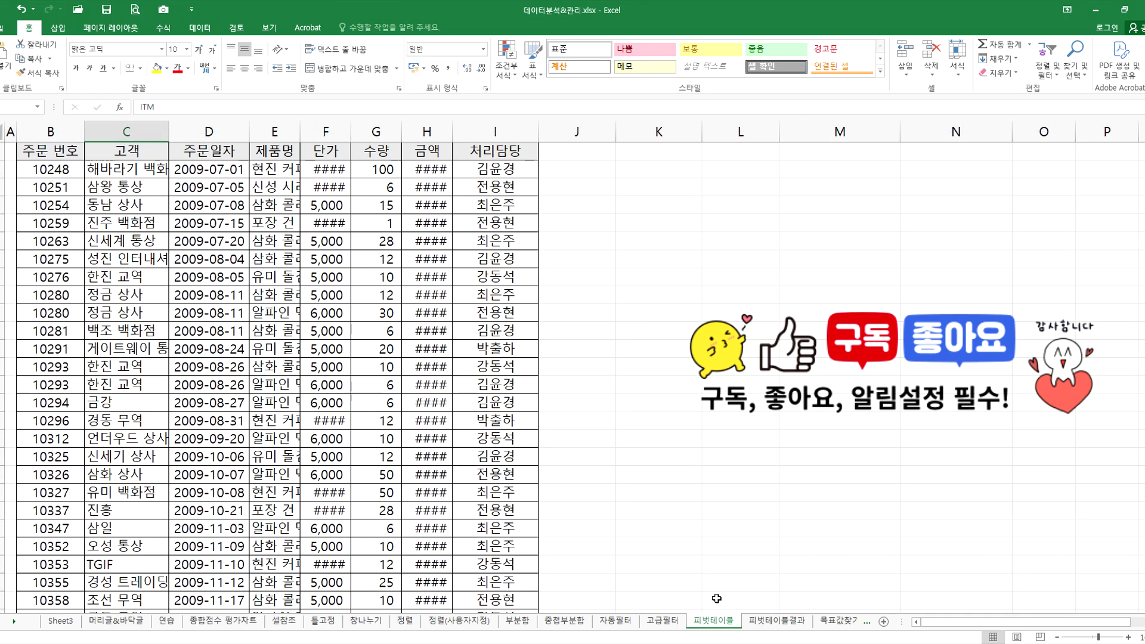
left_click(772, 621)
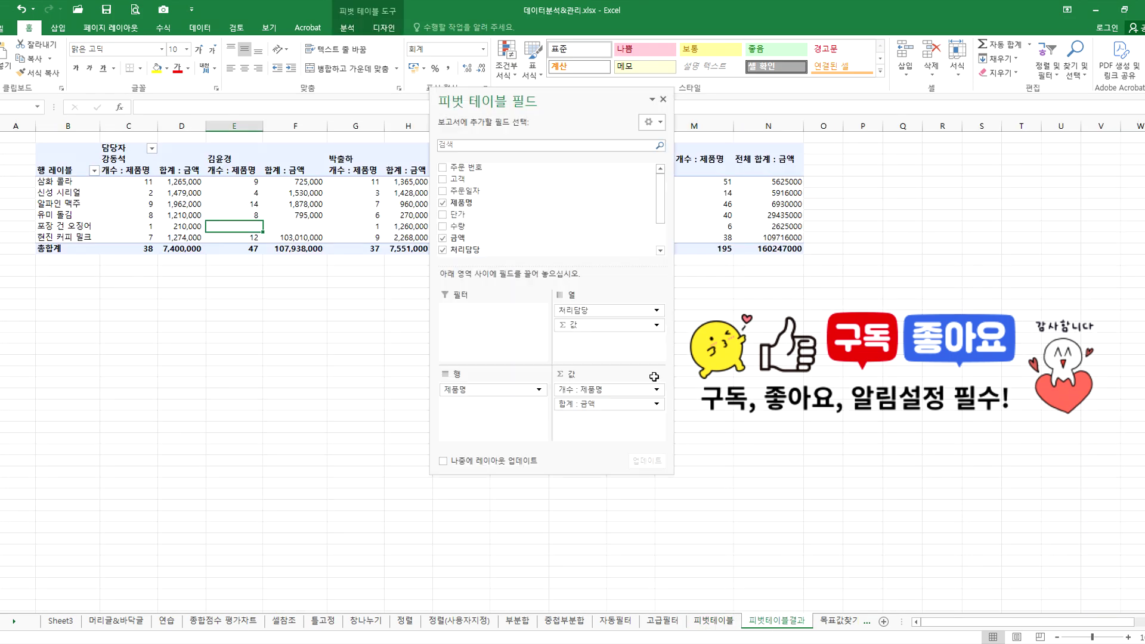
double_click(586, 97)
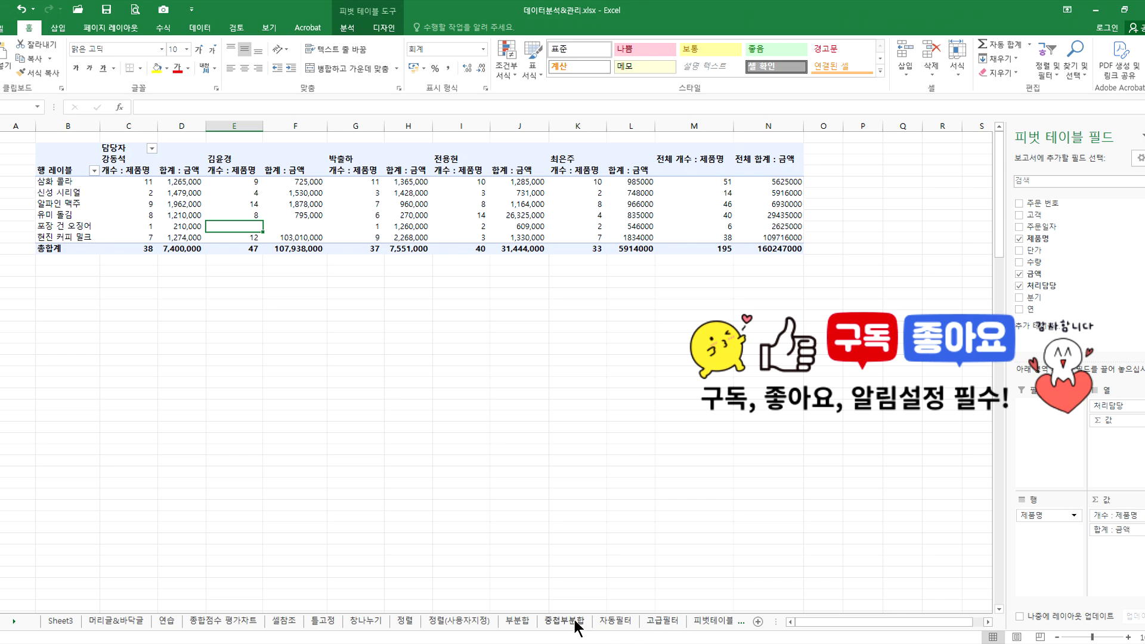
Auto-fit the 금액 and 단가 columns on the 피벗테이블 data sheet.
left_click(714, 621)
left_click(220, 260)
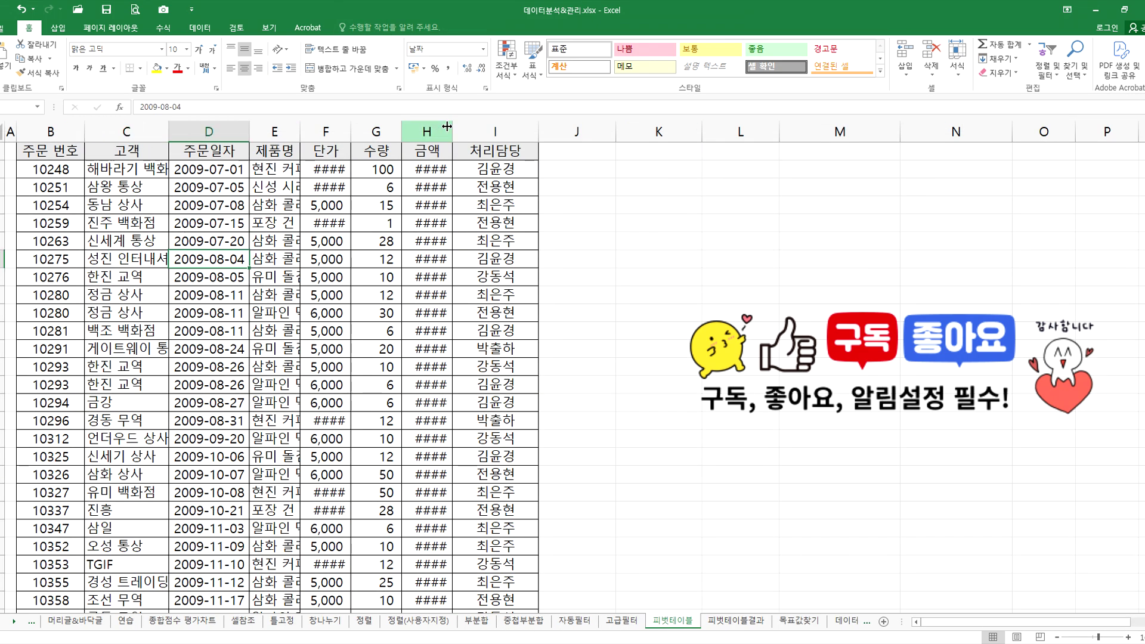
double_click(452, 131)
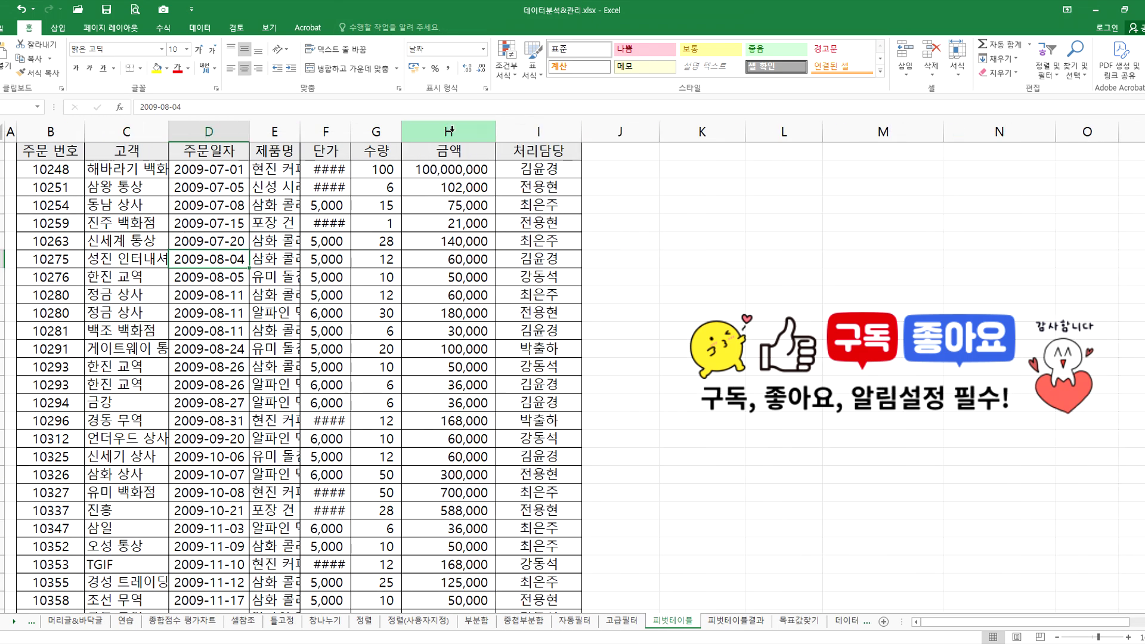
double_click(351, 131)
Insert a pivot table on a new worksheet from the range 피벗테이블!$B$2:$I$197.
left_click(62, 27)
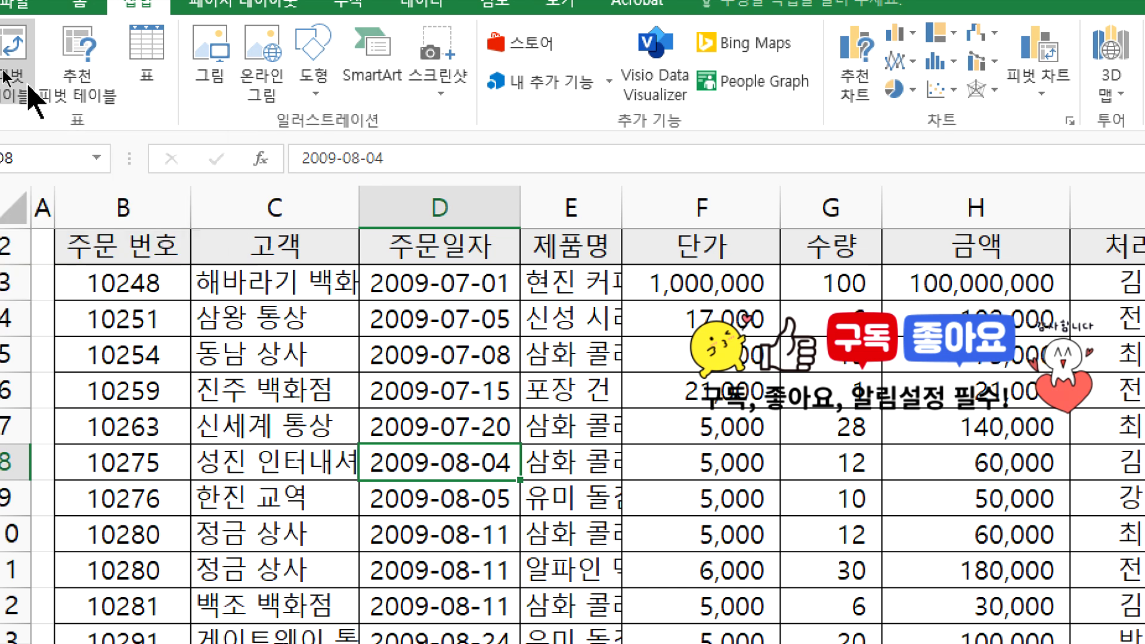
left_click(24, 84)
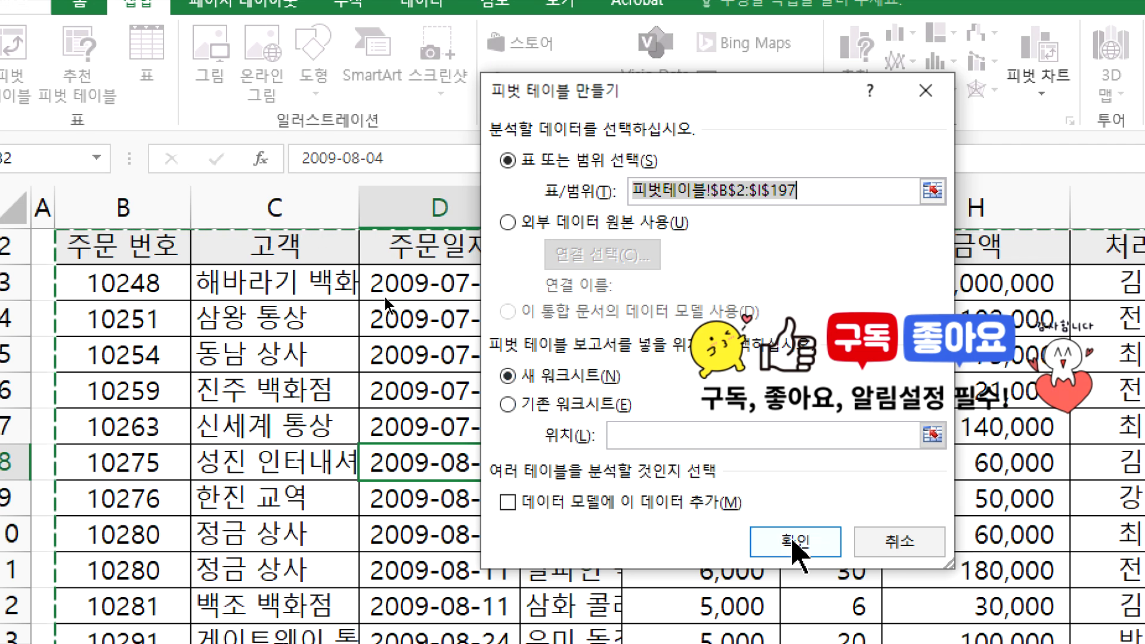
left_click(793, 539)
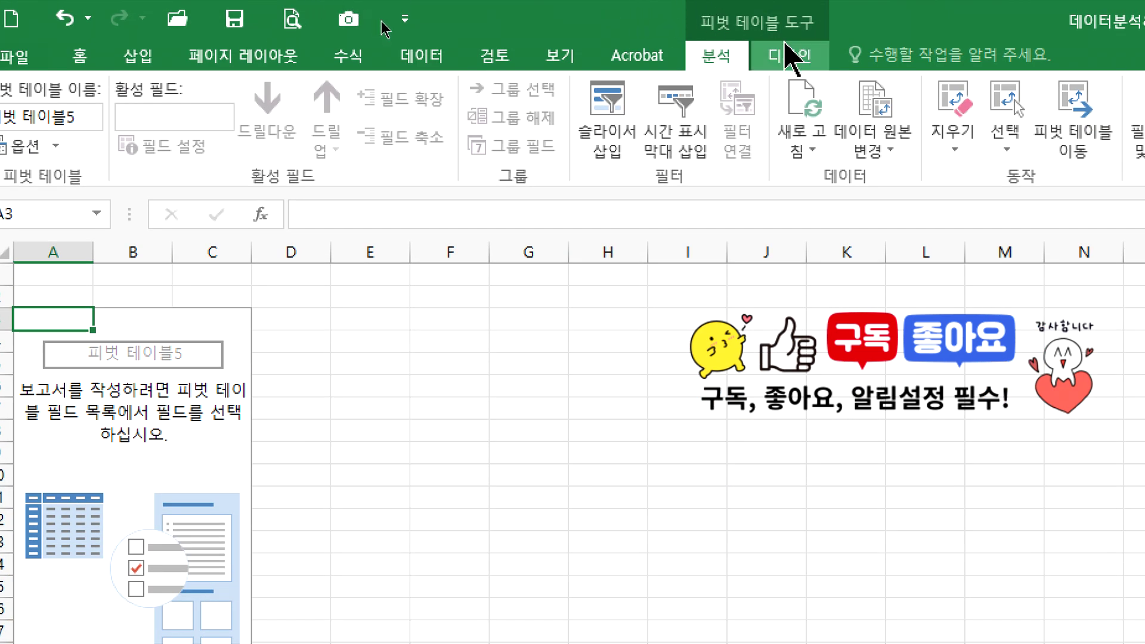
left_click(790, 2)
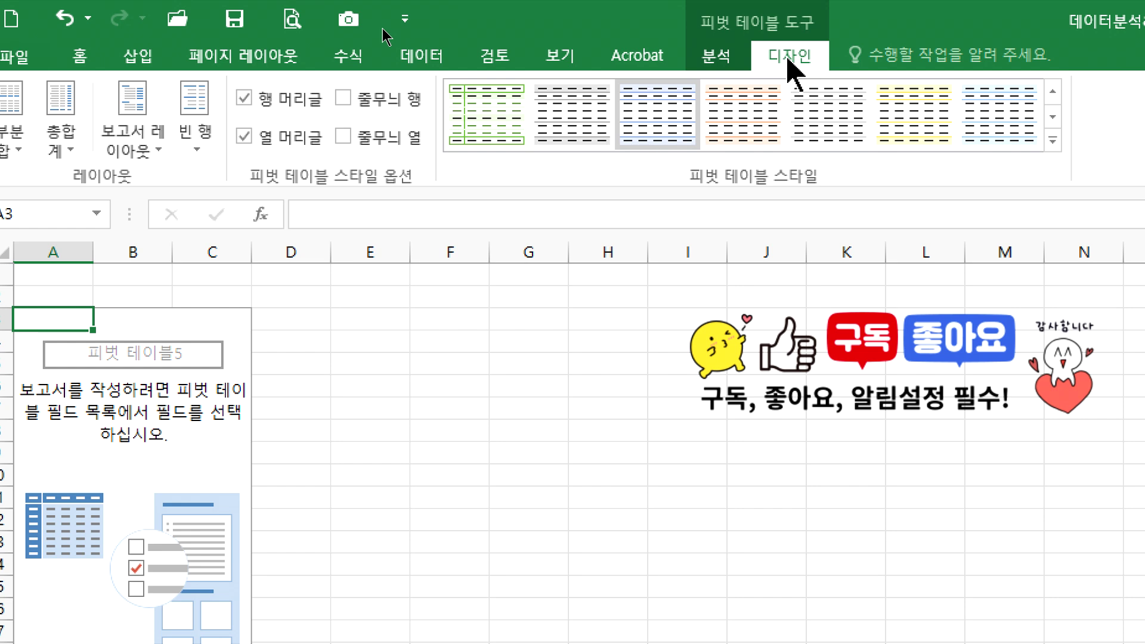
left_click(708, 56)
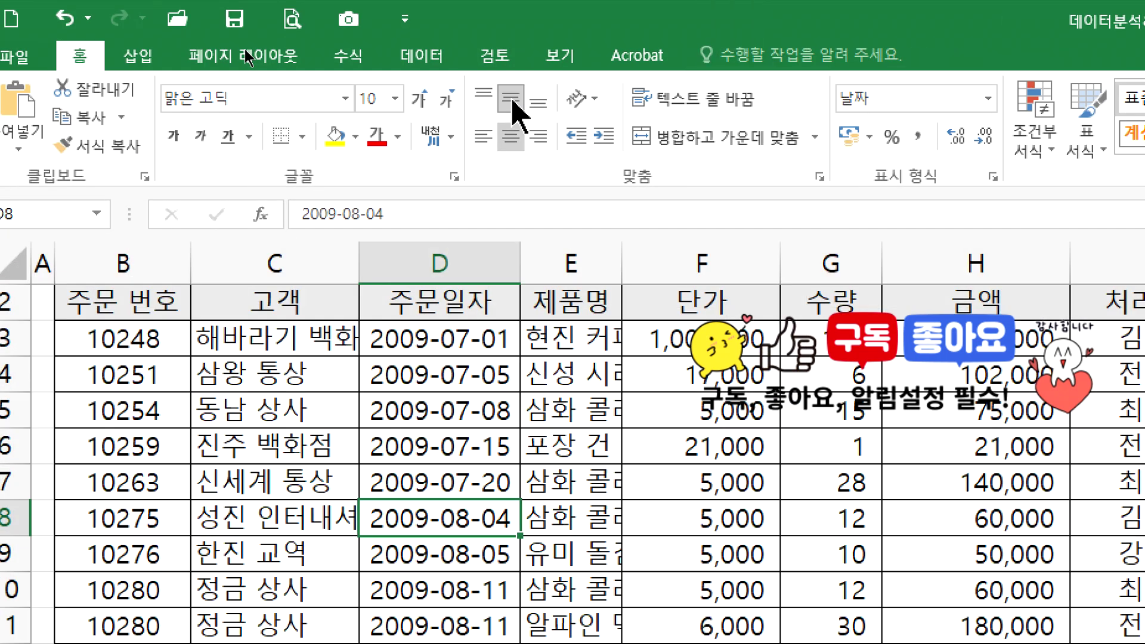
Auto-fit the 제품명 column on the 피벗테이블 sheet, and check the order rows down to the end of the data.
left_click(483, 441)
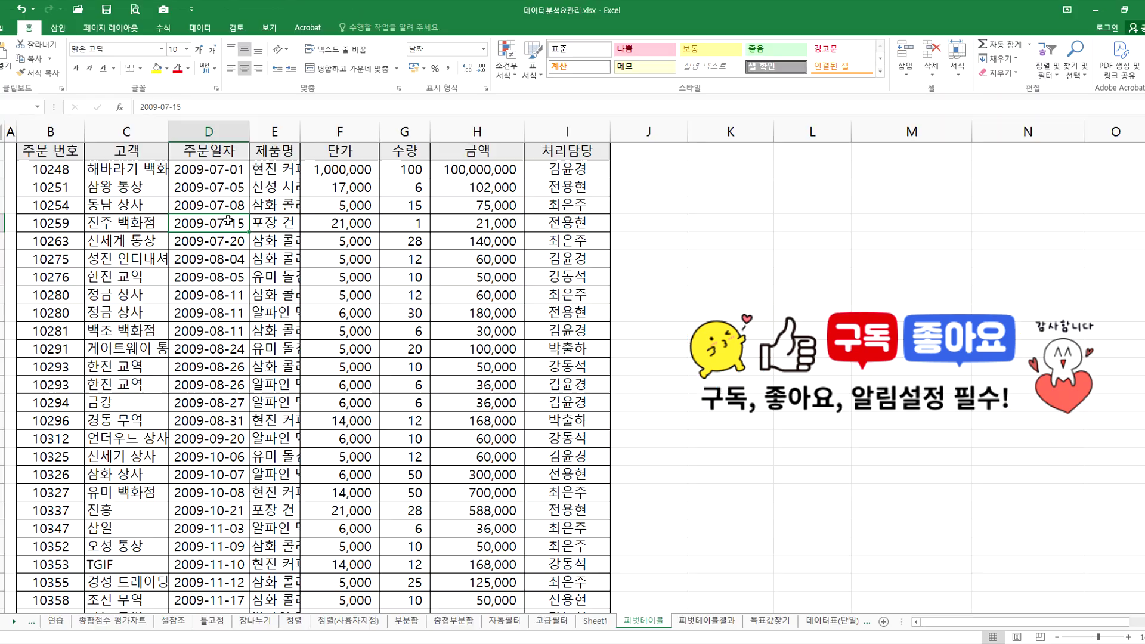
scroll(228, 220, "down", 15)
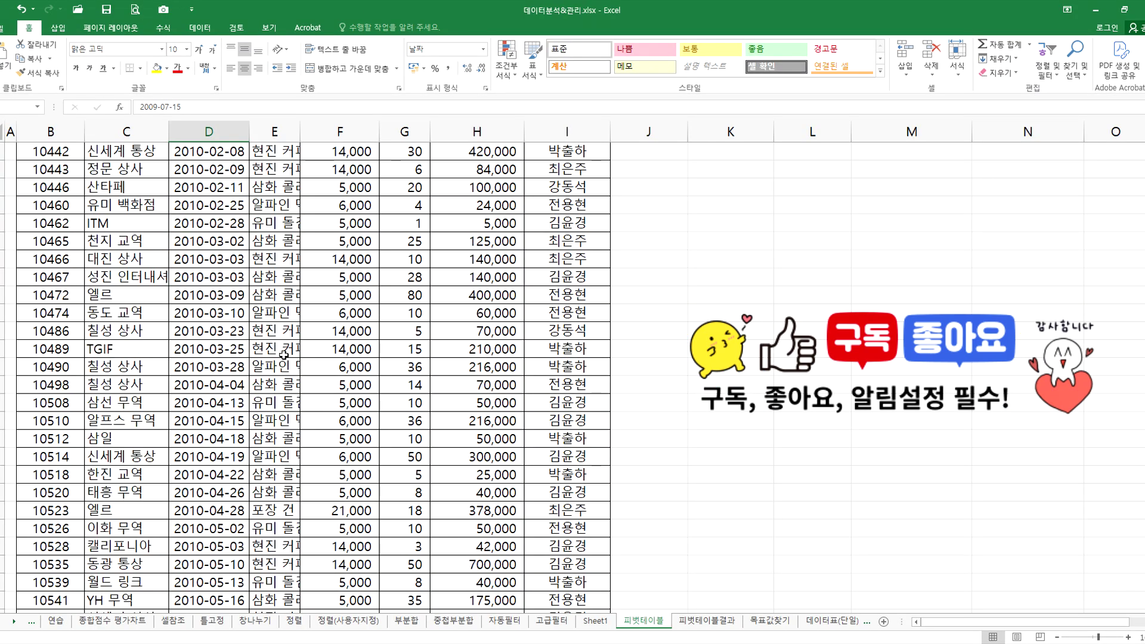
double_click(300, 133)
scroll(263, 366, "down", 17)
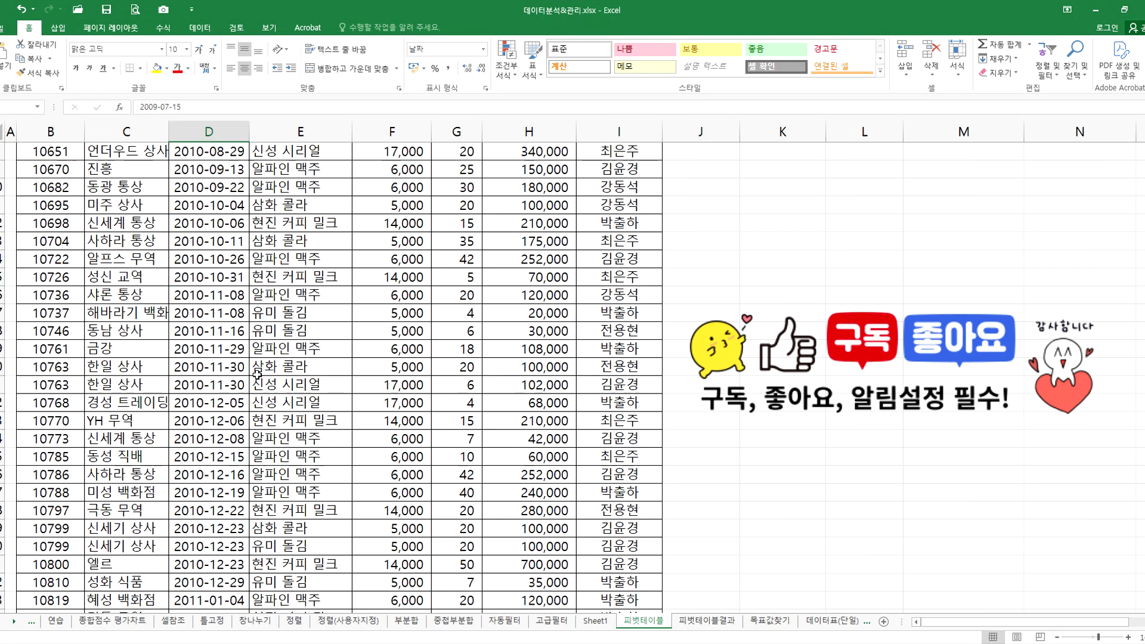
scroll(262, 366, "down", 20)
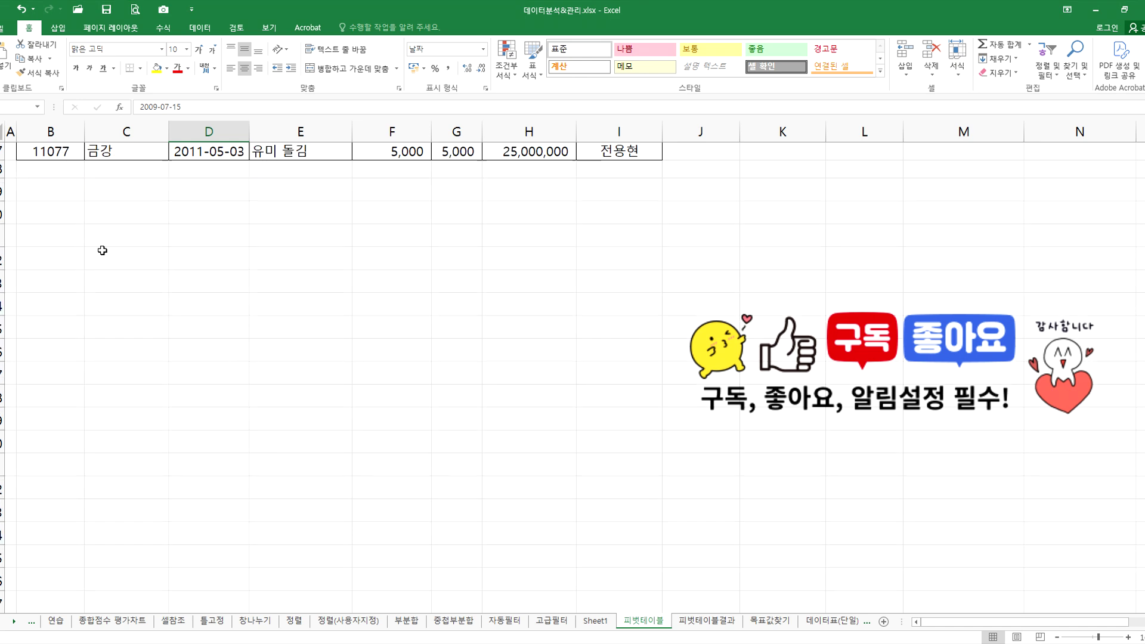
scroll(60, 222, "up", 4)
left_click(74, 237)
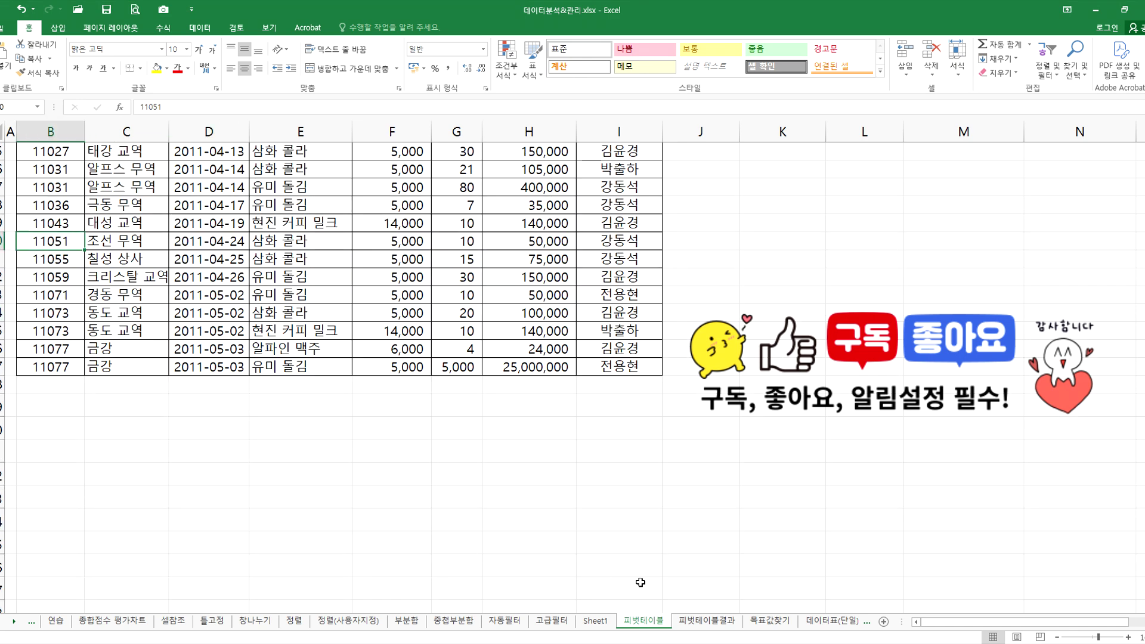
Insert a 2-D clustered column pivot chart from the pivot table on the 피벗테이블결과 sheet.
left_click(693, 620)
left_click(141, 195)
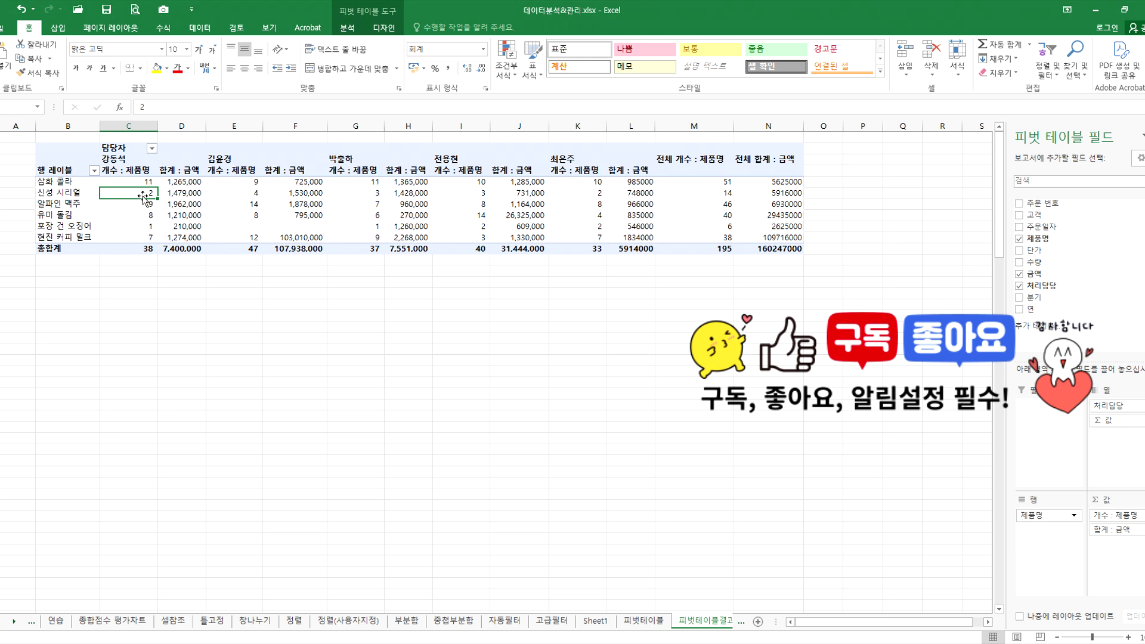
left_click(58, 28)
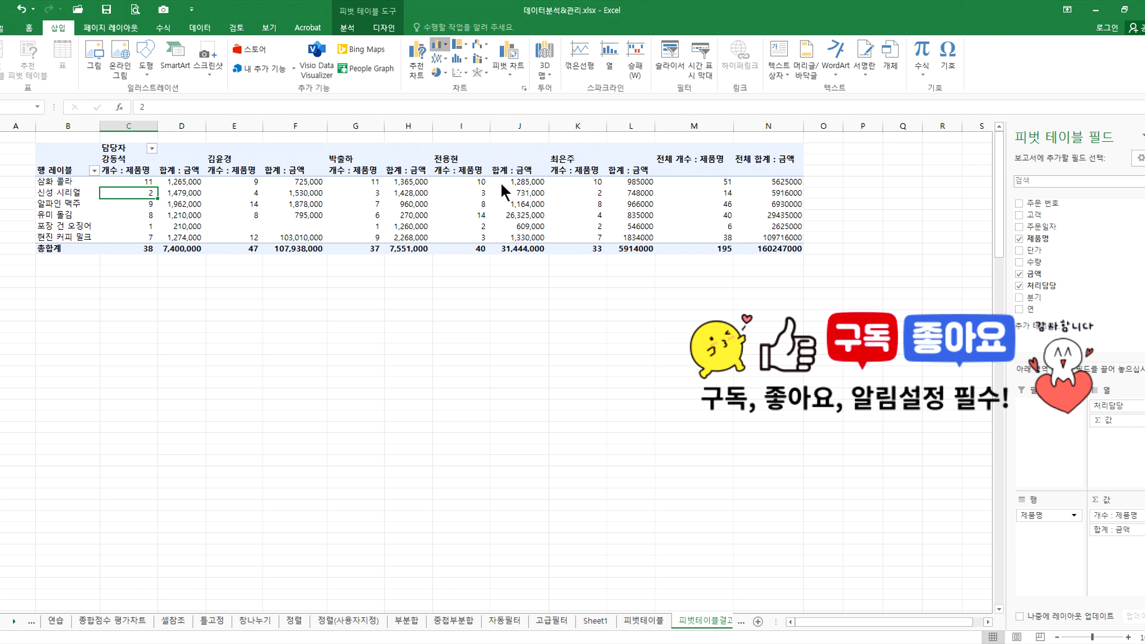
left_click(440, 45)
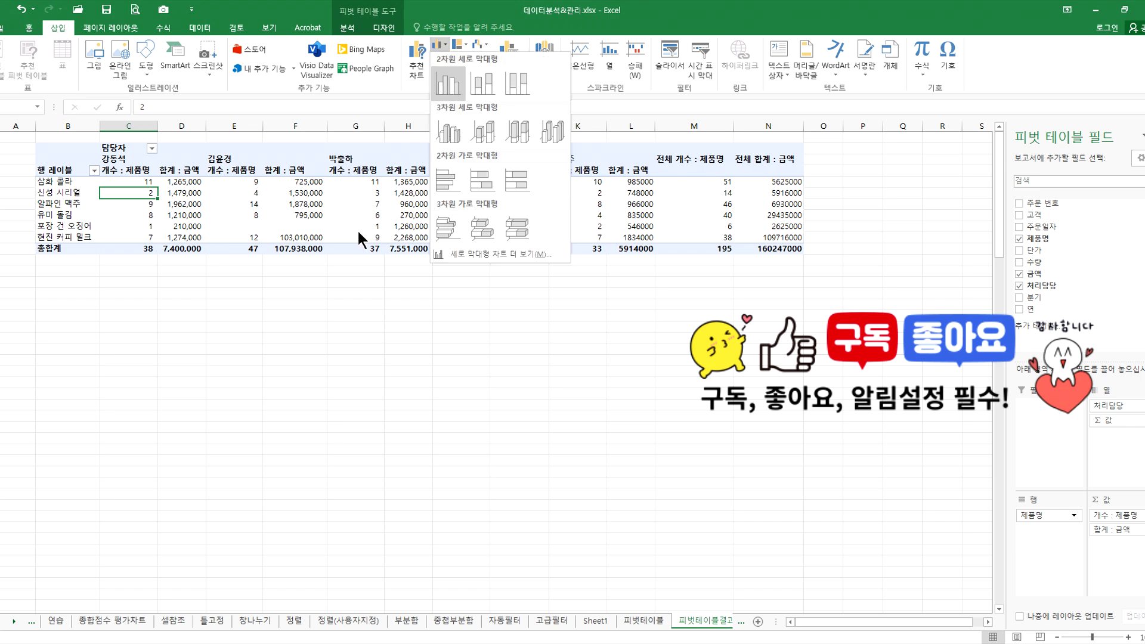
left_click(448, 89)
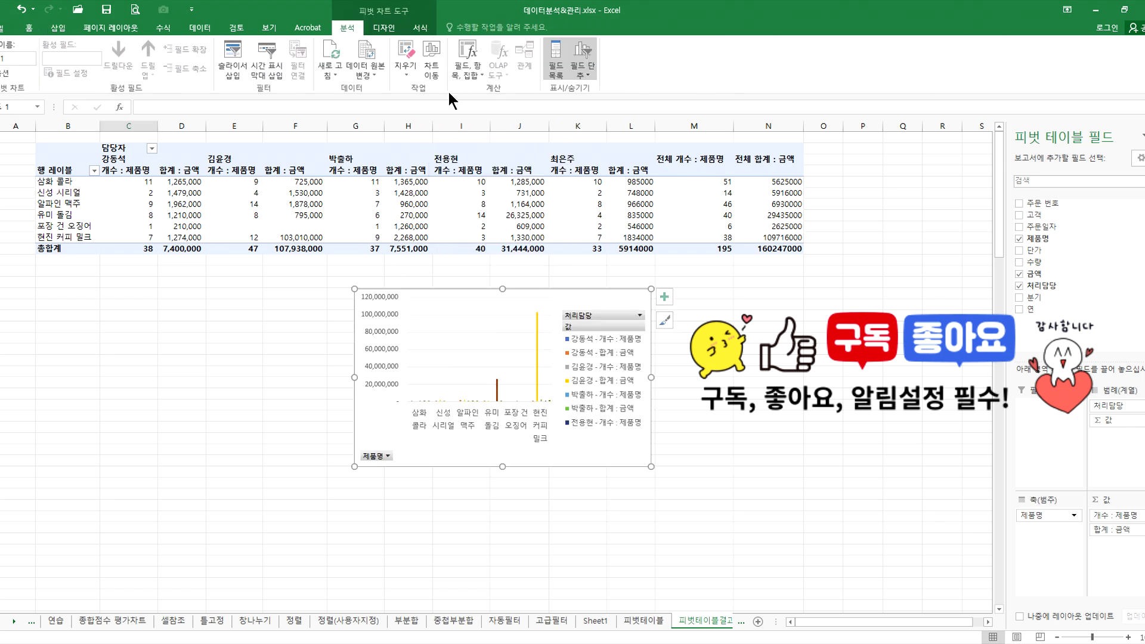
Place the pivot chart just below the pivot table and enlarge it to span about columns B to I.
left_click_drag(565, 293, 208, 297)
left_click_drag(293, 382, 423, 381)
left_click_drag(210, 471, 200, 558)
left_click_drag(354, 304, 395, 276)
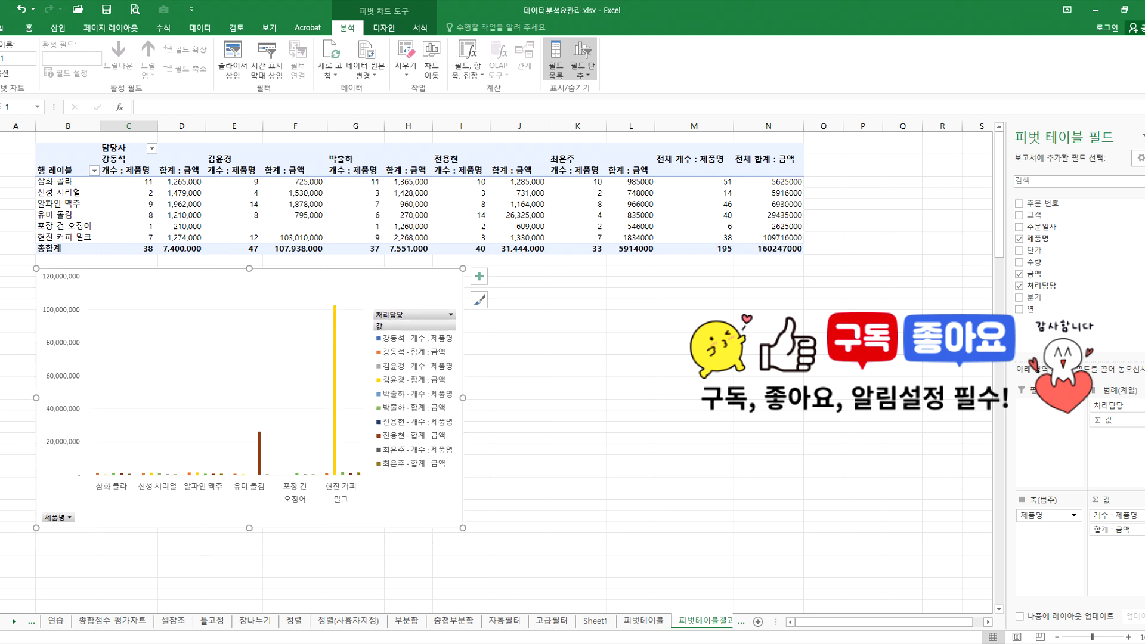
Switch to the Notepad notes, add an empty line below 피벗 테이블에서 데이터 분석하기, and return to the Excel workbook.
key("alt+Tab")
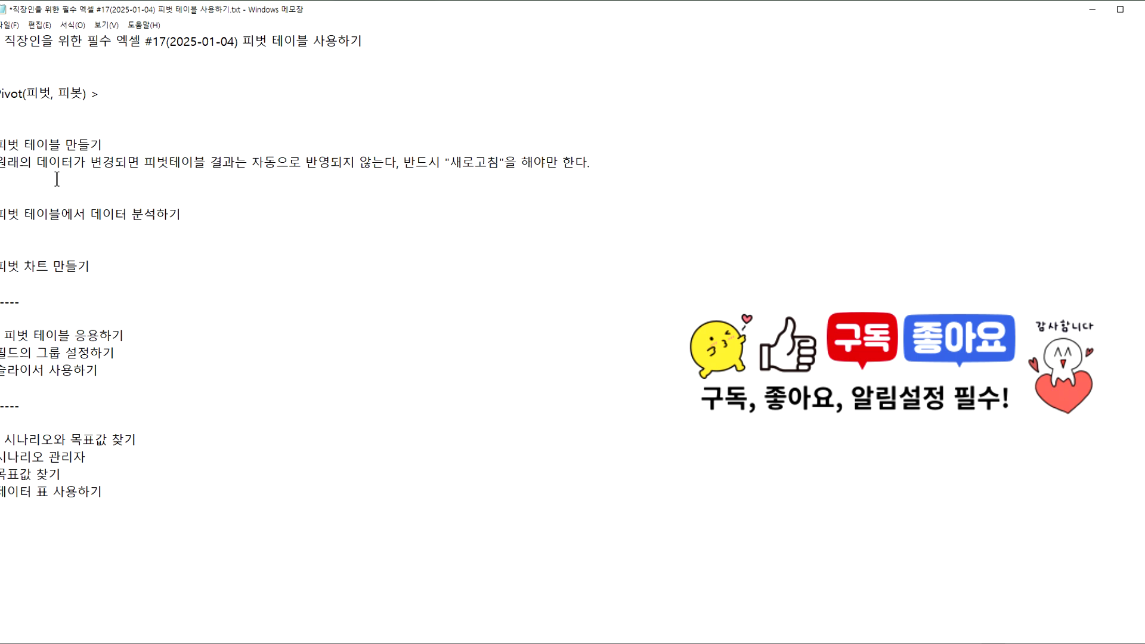
key("Return")
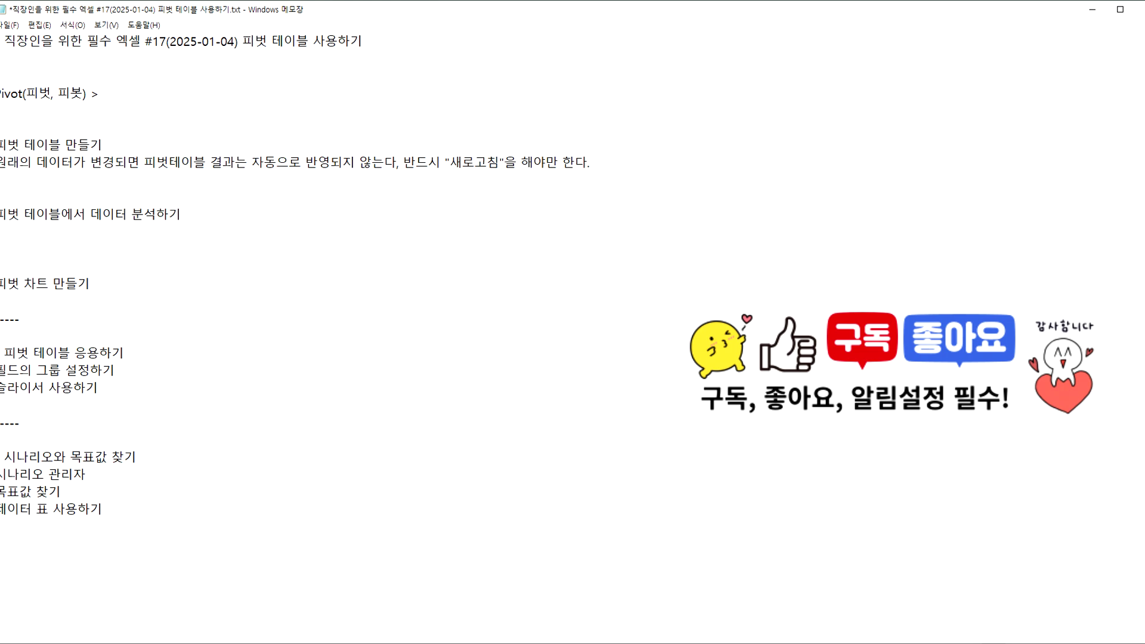
key("alt+Tab")
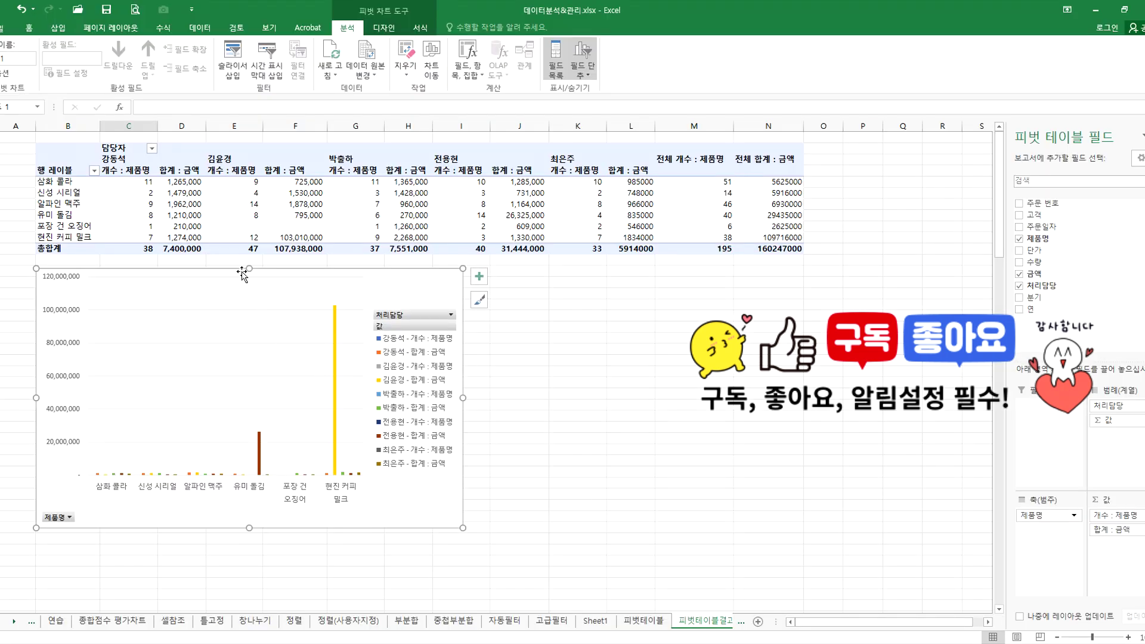
Delete sheet rows 2 to 11 holding the pivot table, and select the remaining chart.
left_click(59, 152)
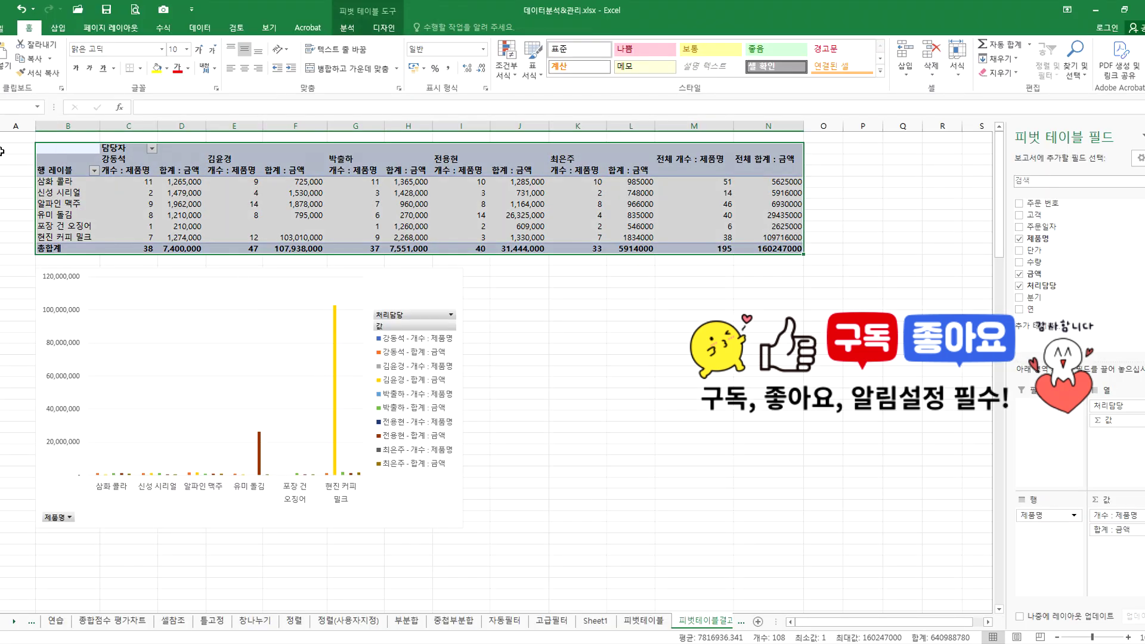
left_click_drag(0, 148, 0, 249)
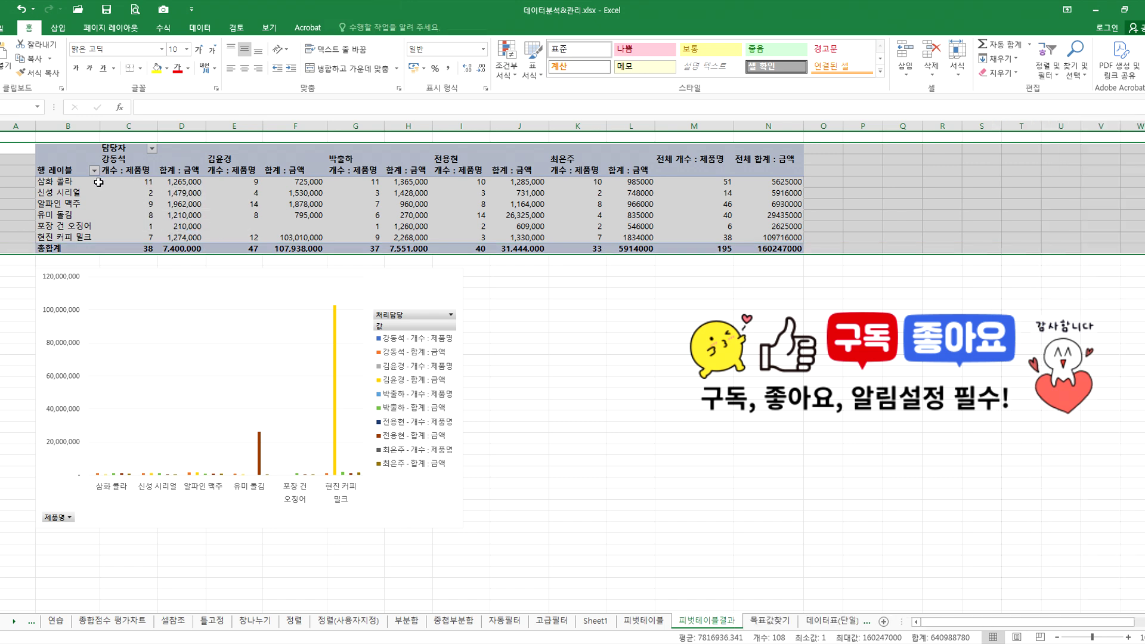
right_click(55, 153)
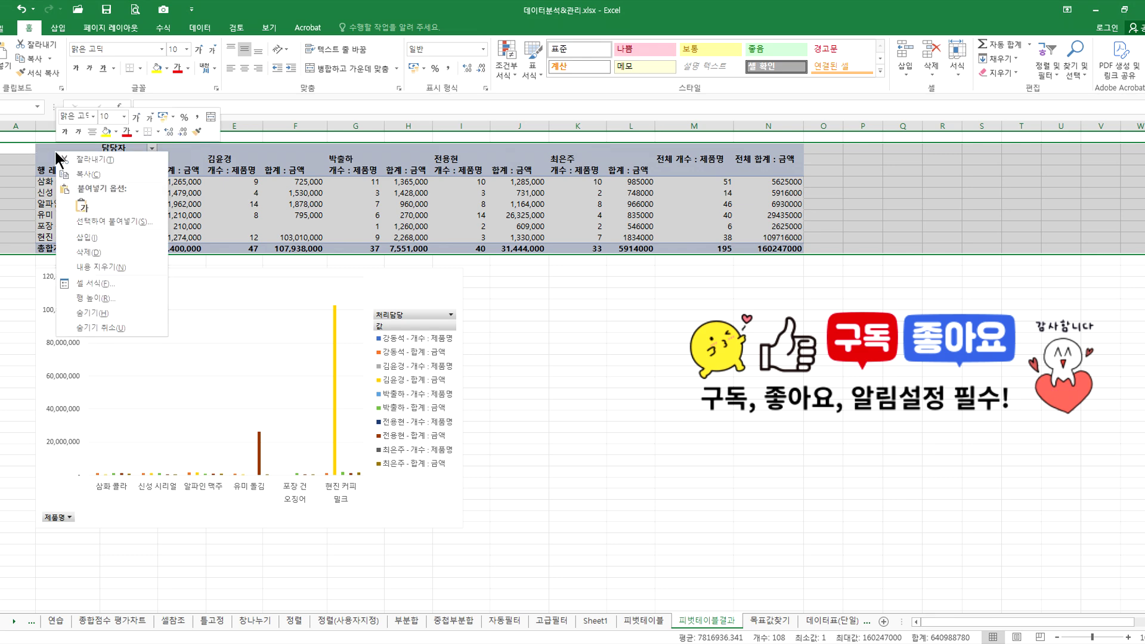
key("d")
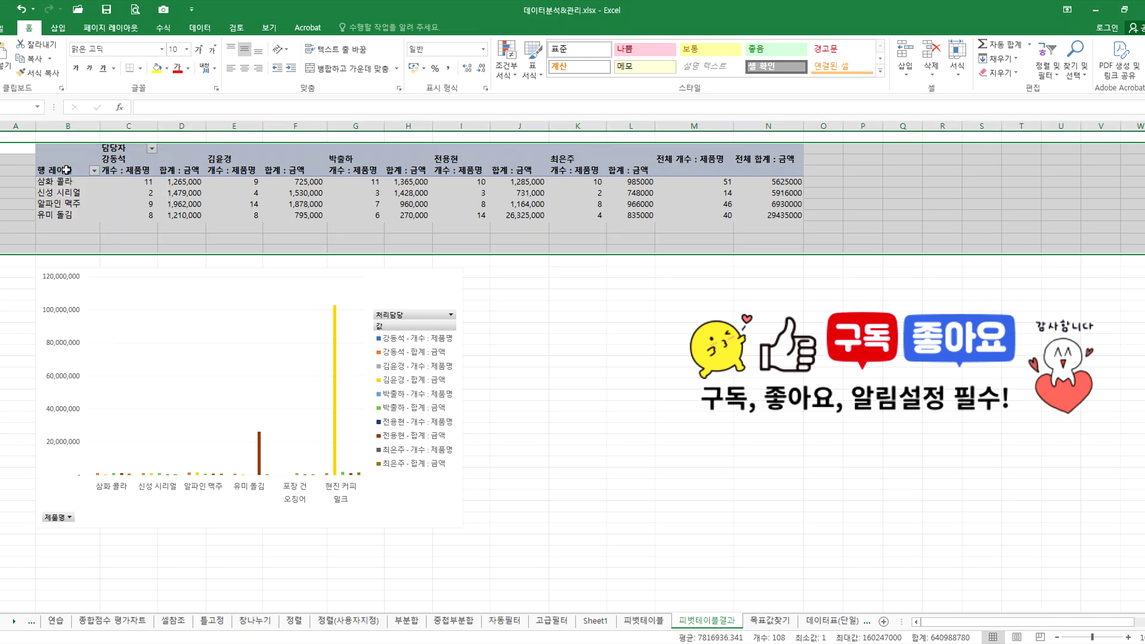
left_click(399, 184)
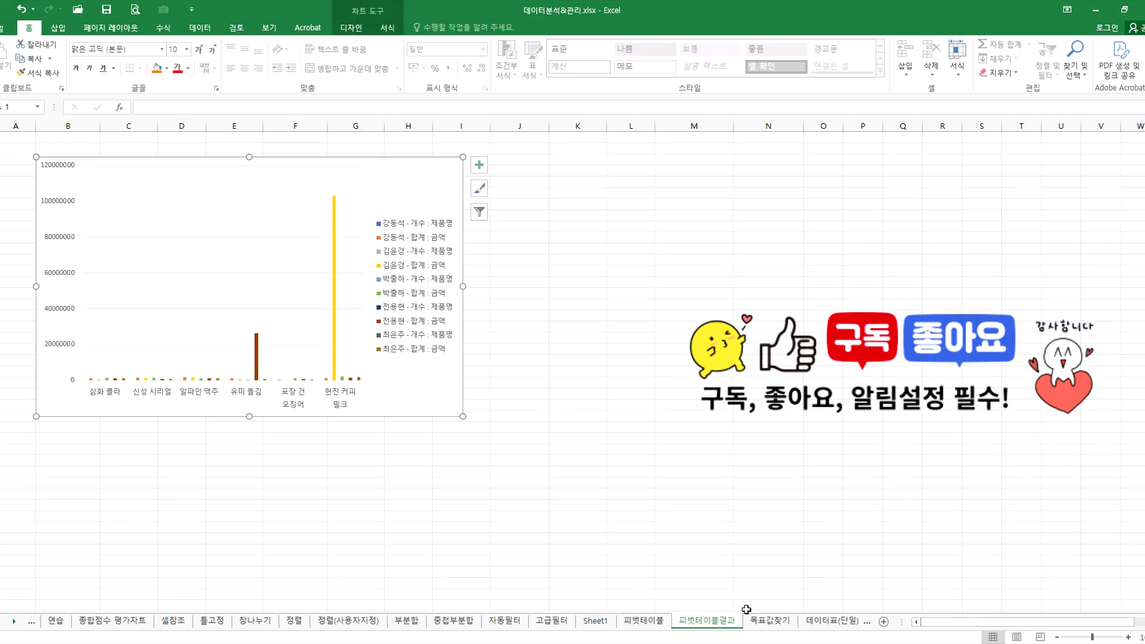
Switch to Notepad and add the note "피벗 테이블을 삭제하면 > 피벗 차트는 일반 차트로 변경된다." under 피벗 차트 만들기.
key("alt+Tab")
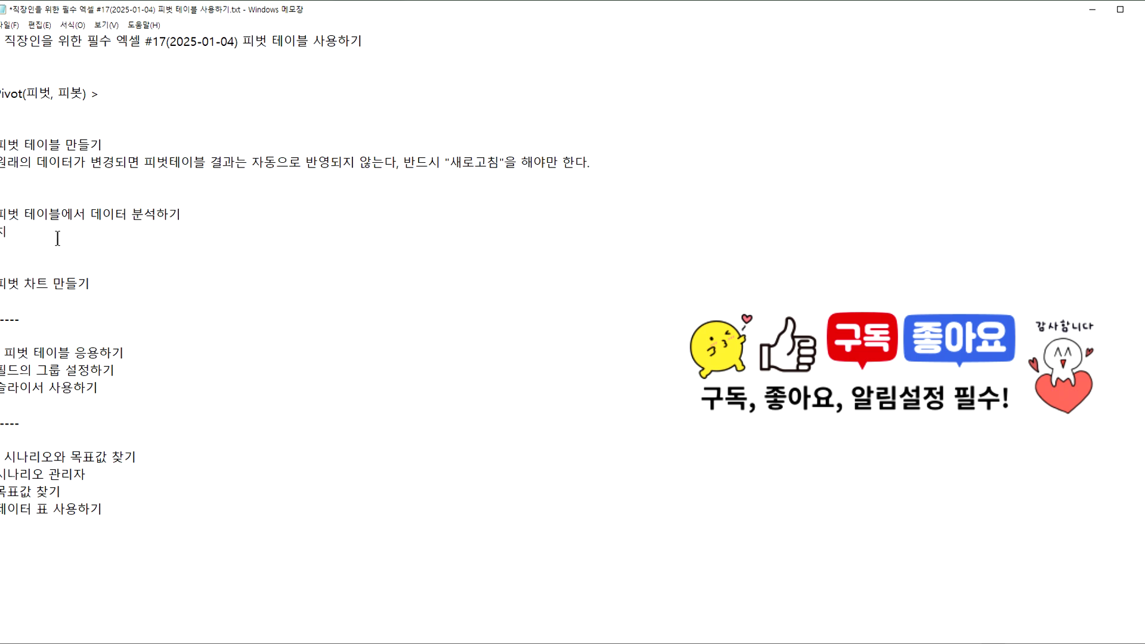
type("피벗 테이블을 삭제하면")
key("shift+Home")
key("BackSpace")
key("BackSpace")
key("ctrl+z")
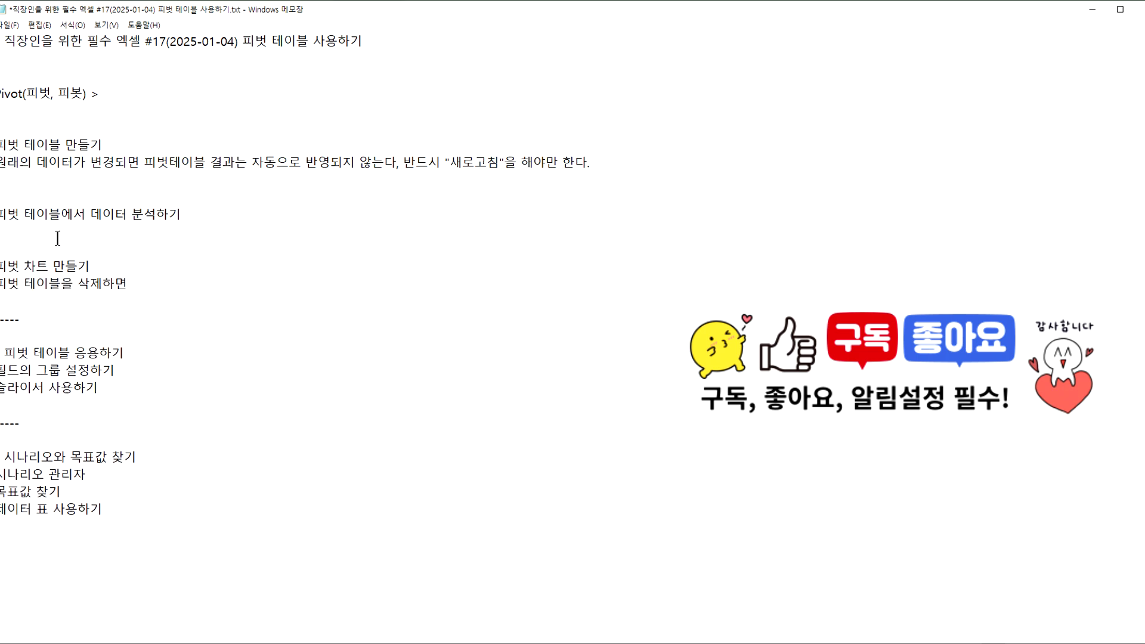
type("피벗 차트")
type("는 일반 찰")
type("트로 변경된ㄷ")
type("ㅏ.")
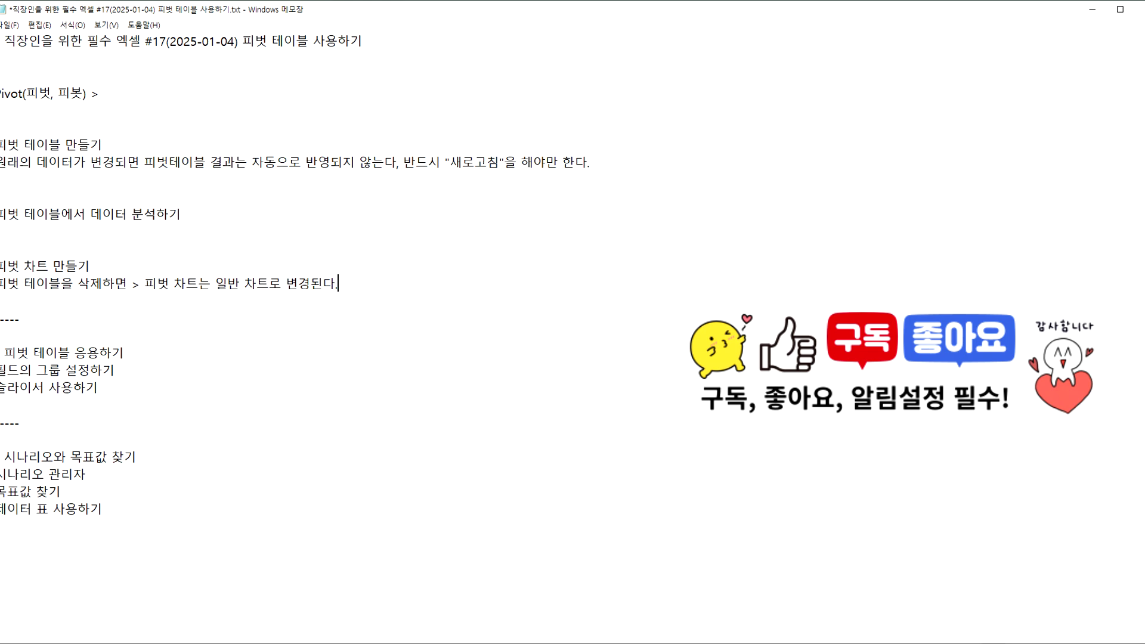
Return to the Excel workbook, undo the deletion of the pivot table rows, and select a value cell in the pivot table.
left_click(649, 635)
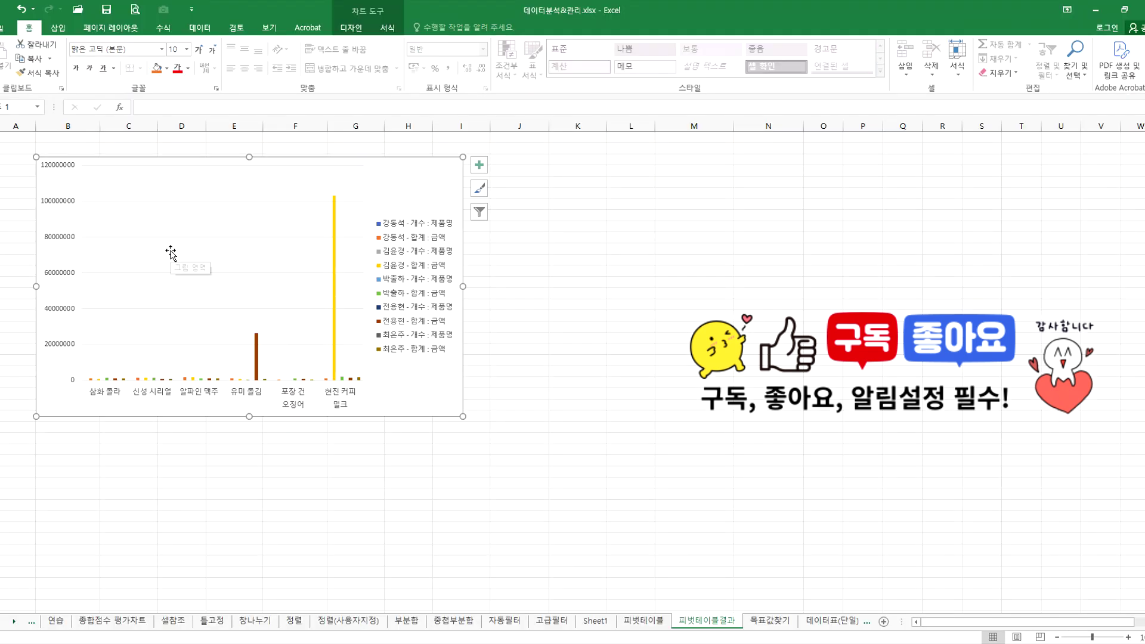
key("ctrl+z")
left_click(230, 204)
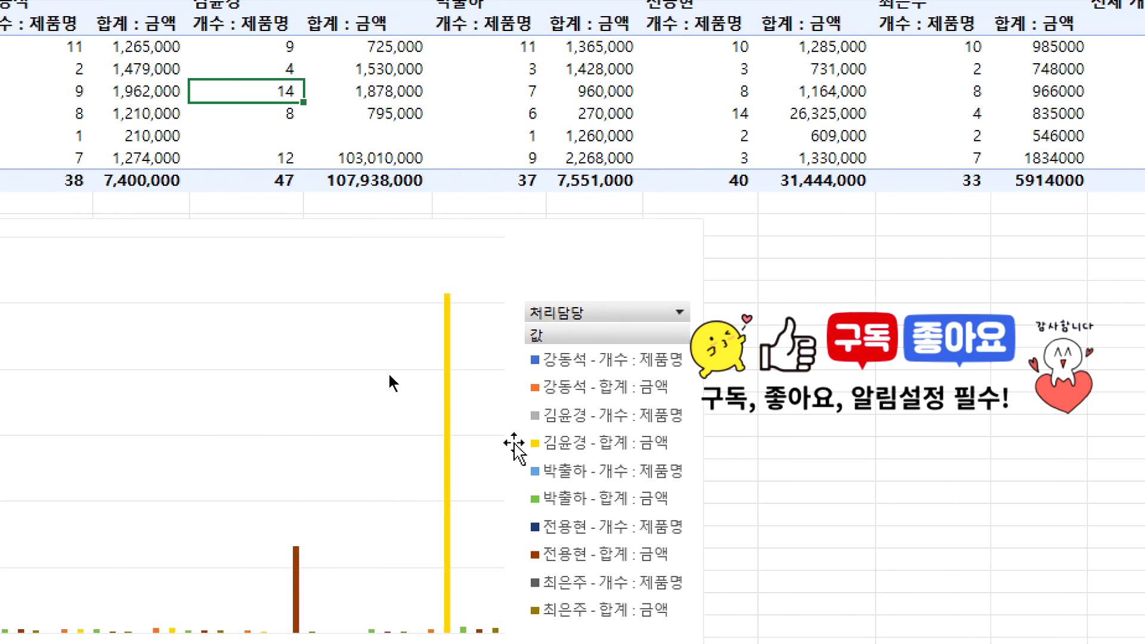
Filter the pivot chart's 처리담당 field to only the first person in the list.
left_click(680, 312)
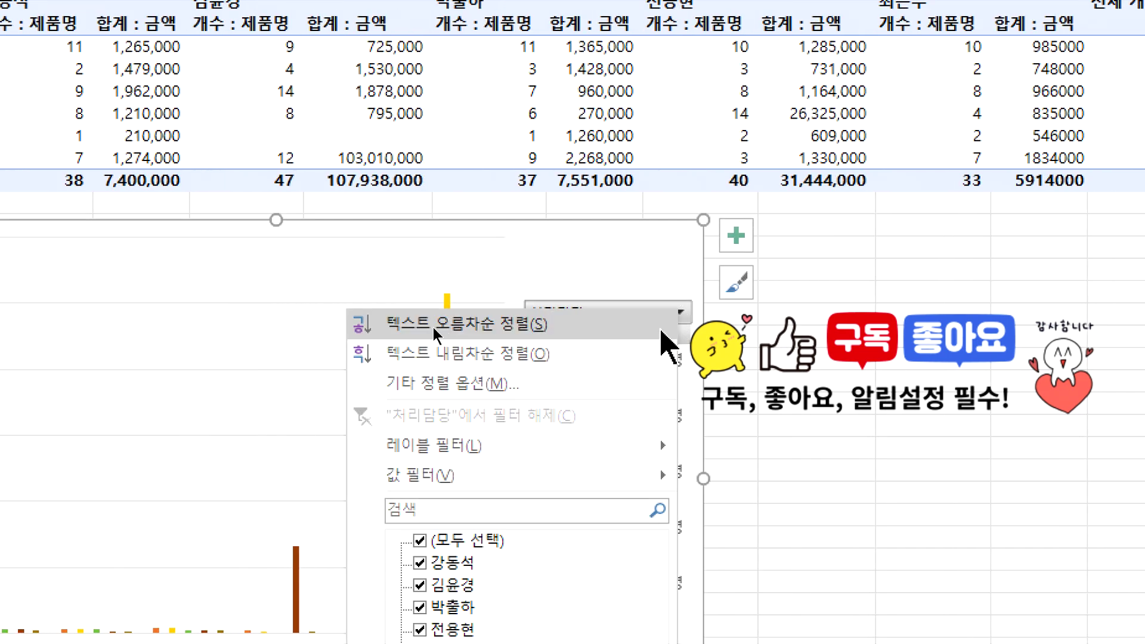
left_click(419, 540)
left_click(419, 562)
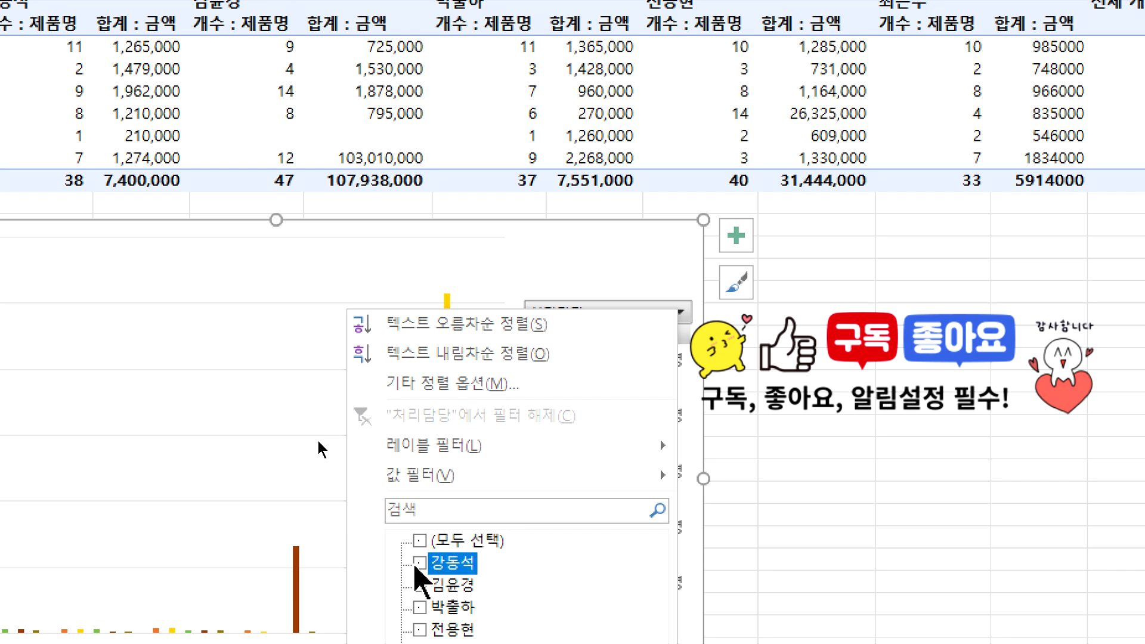
left_click(524, 582)
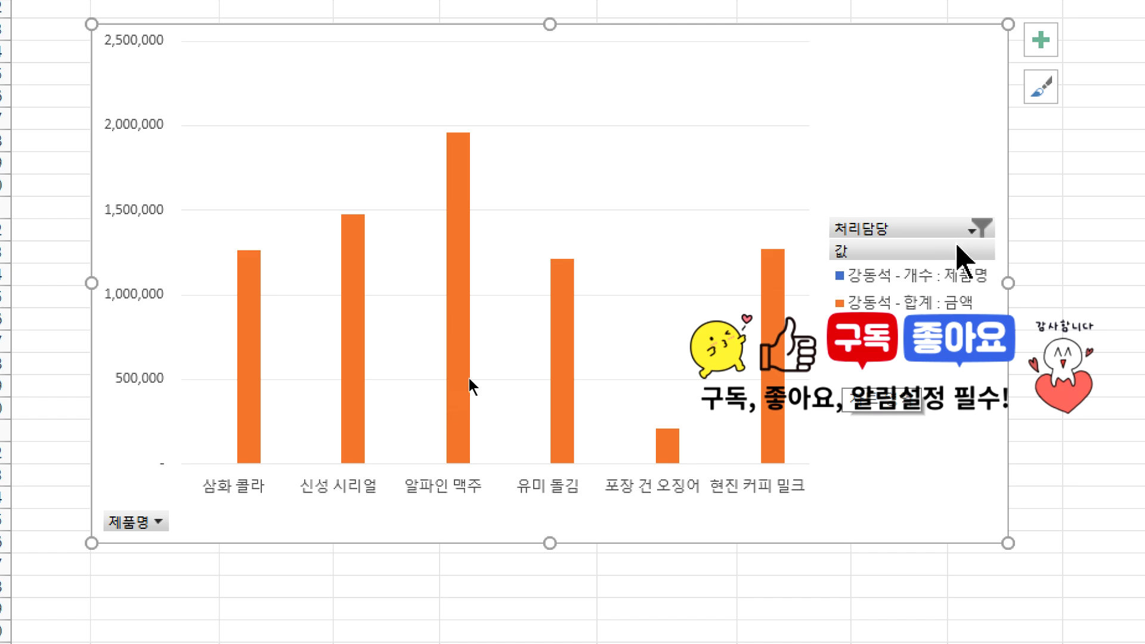
Select all people again in the pivot chart's 처리담당 filter, and inspect the tallest column's data point.
left_click(975, 230)
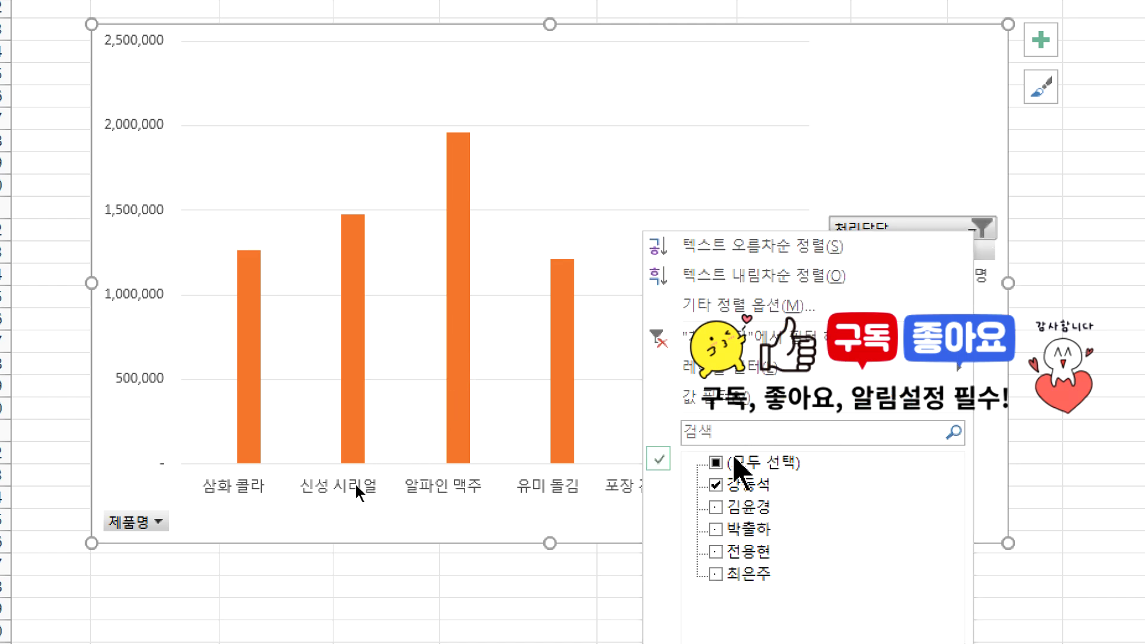
left_click(715, 462)
left_click(800, 568)
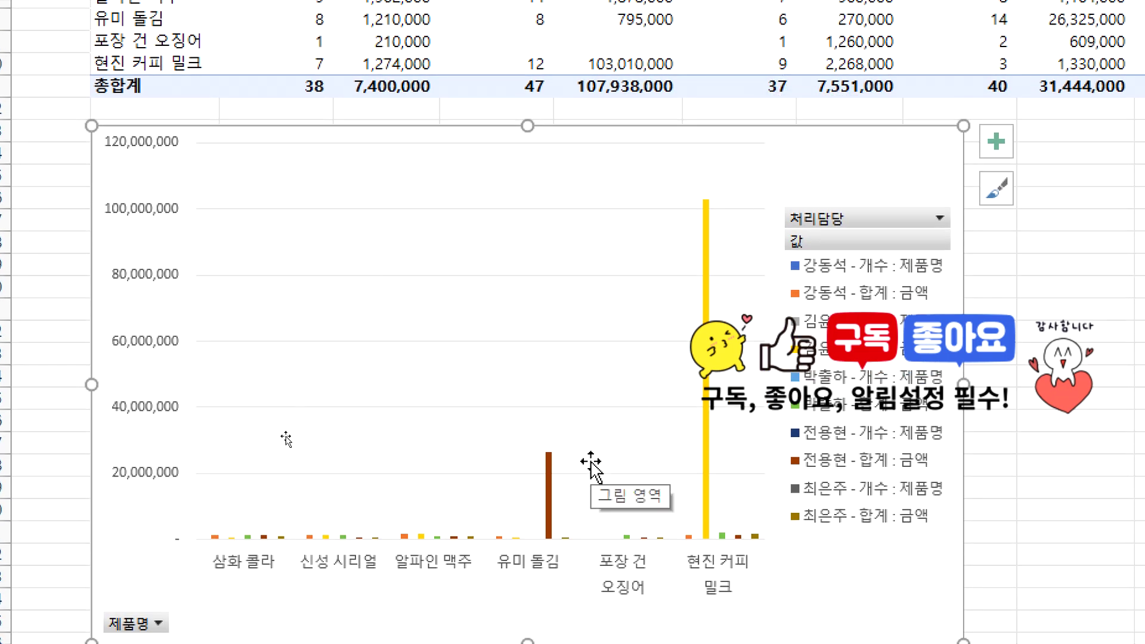
mouse_move(706, 222)
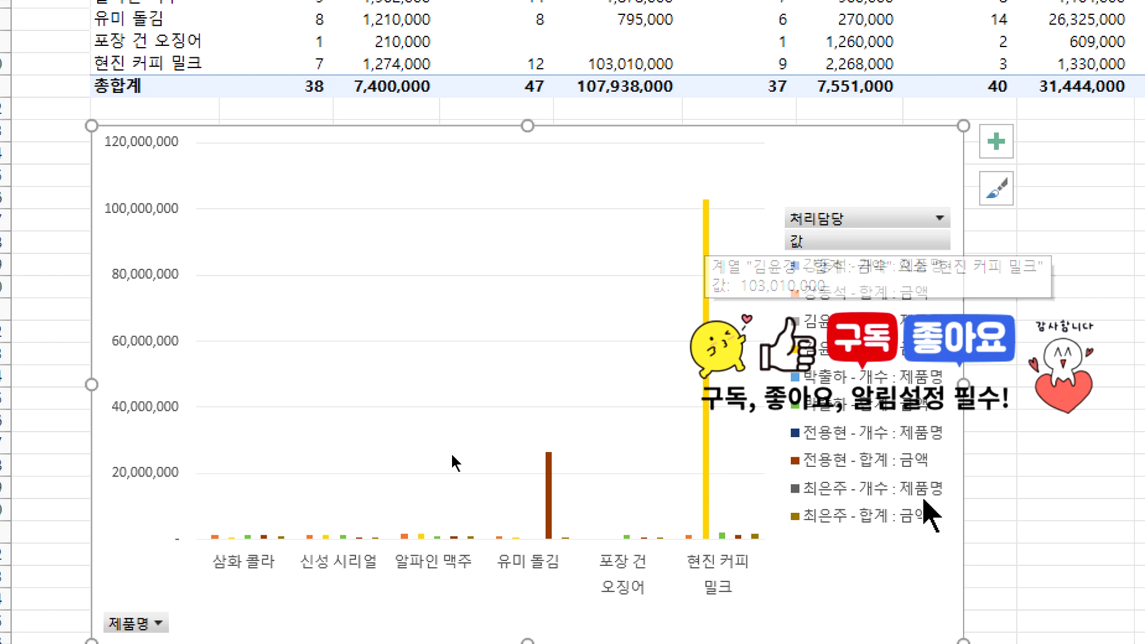
Delete rows 2 to 11 with the pivot table again, and select the chart left on the 피벗테이블결과 sheet.
left_click_drag(6, 150, 6, 351)
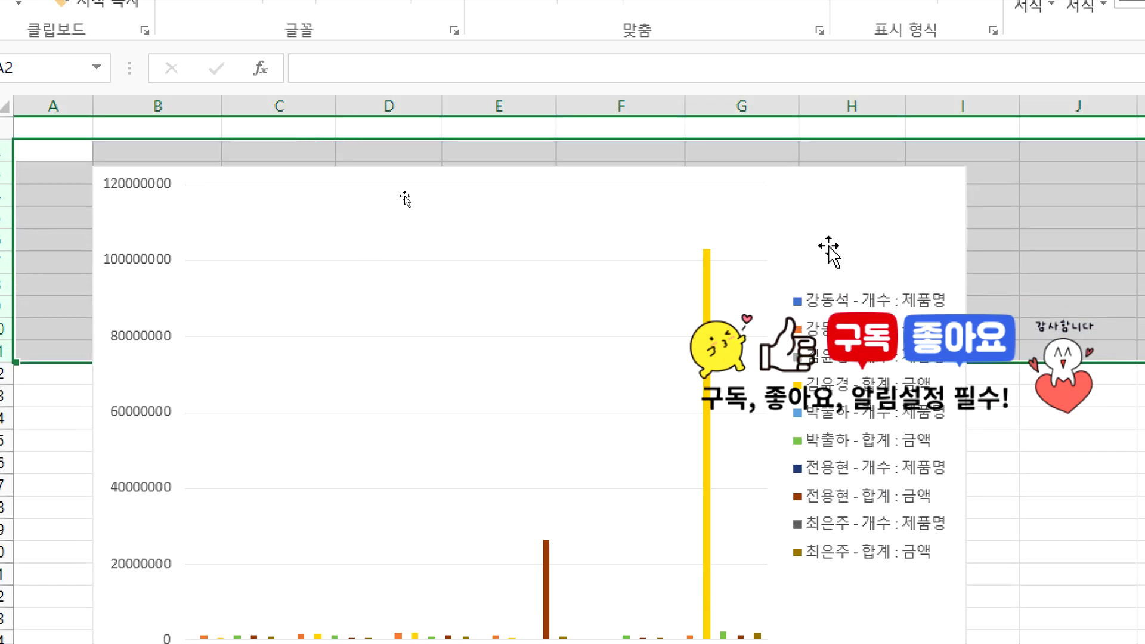
left_click(830, 252)
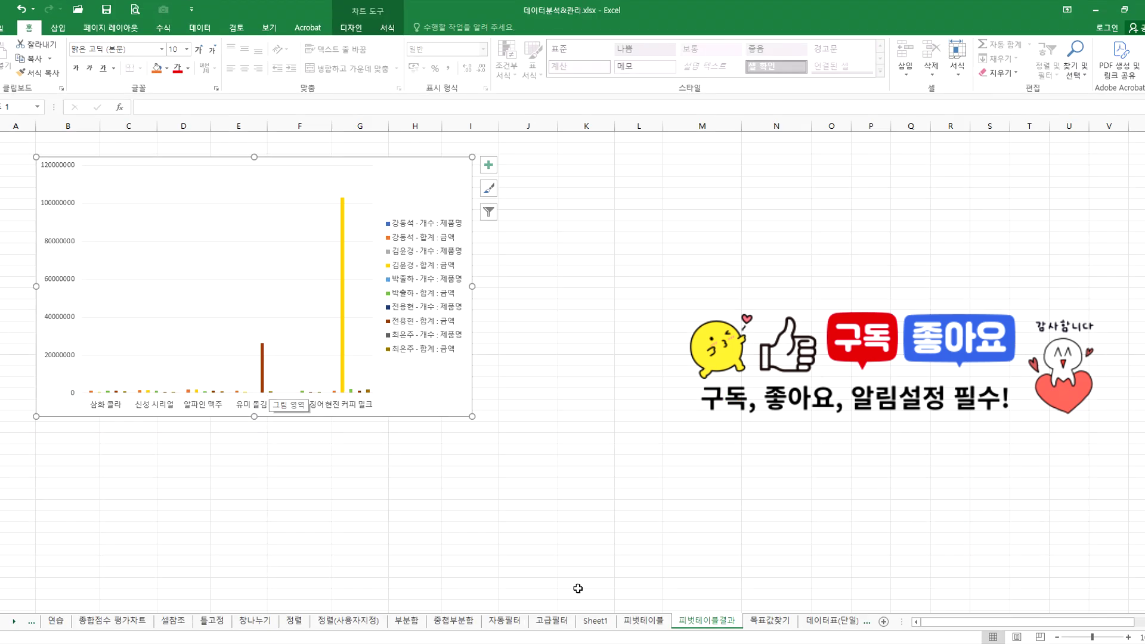
Switch to the Notepad notes and insert an empty line between 목표값 찾기 and 데이터 표 사용하기.
left_click(775, 642)
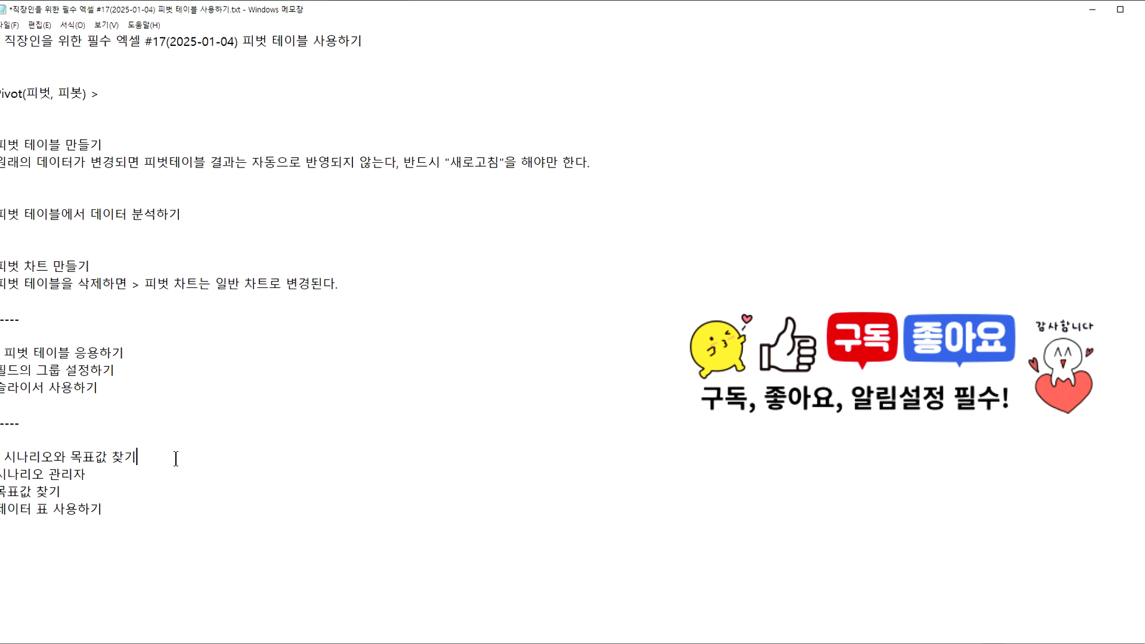
key("Return")
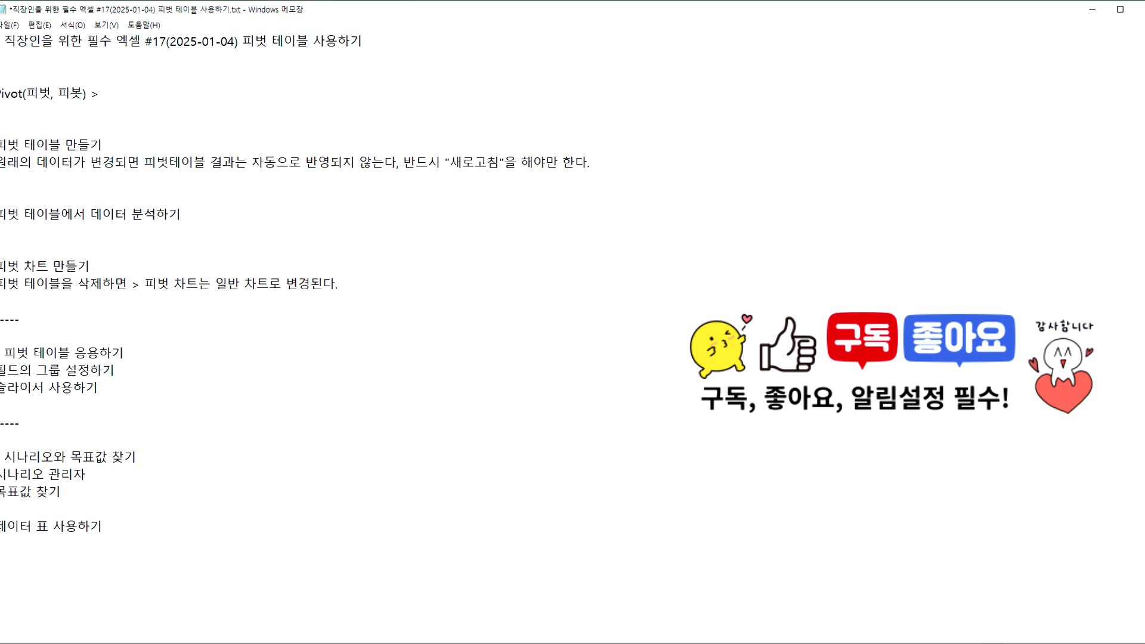